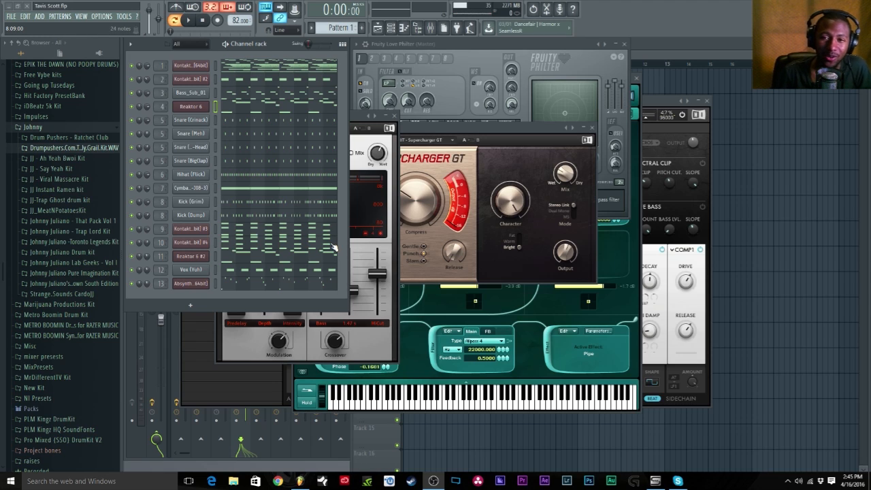
- Play the full pattern to hear the unmixed beat and stop playback
left_click(192, 25)
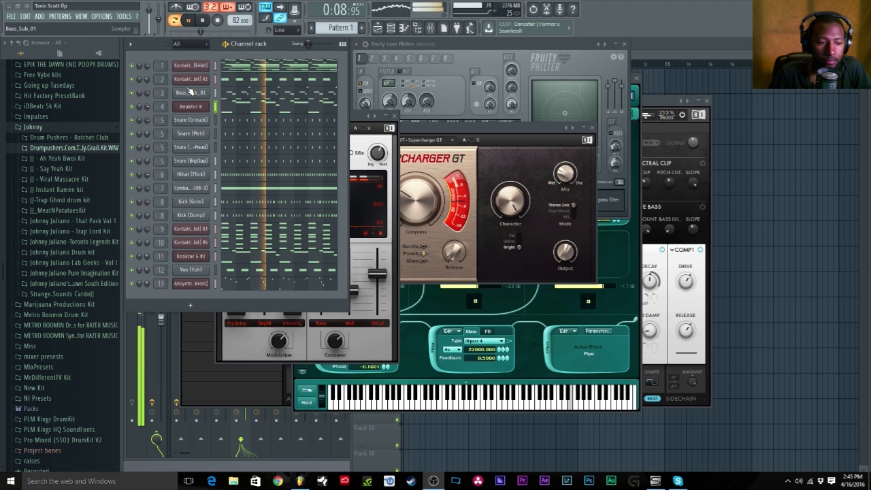
left_click(203, 21)
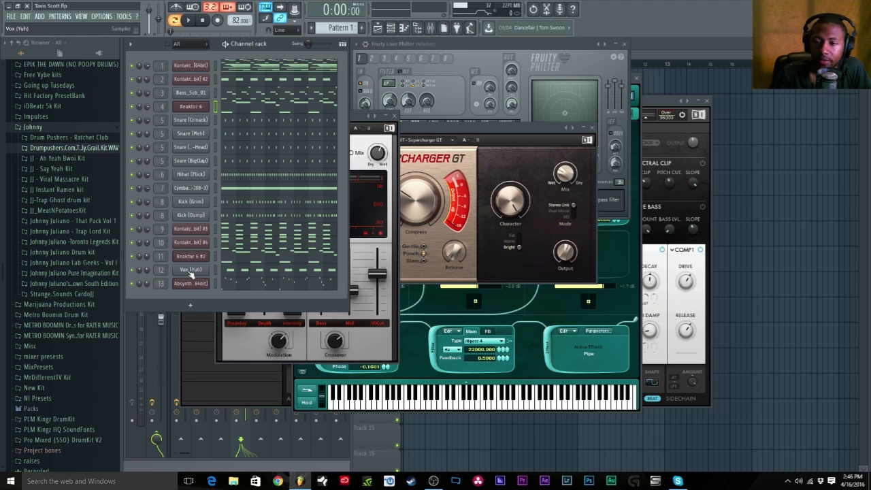
- Bring up the mixer and pull the faders of Insert 1 through Insert 13 all the way down together
left_click(430, 29)
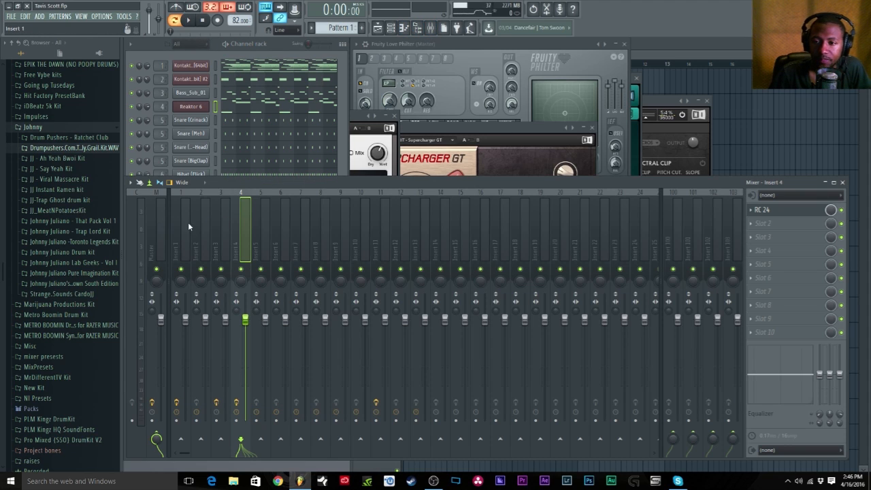
left_click(273, 44)
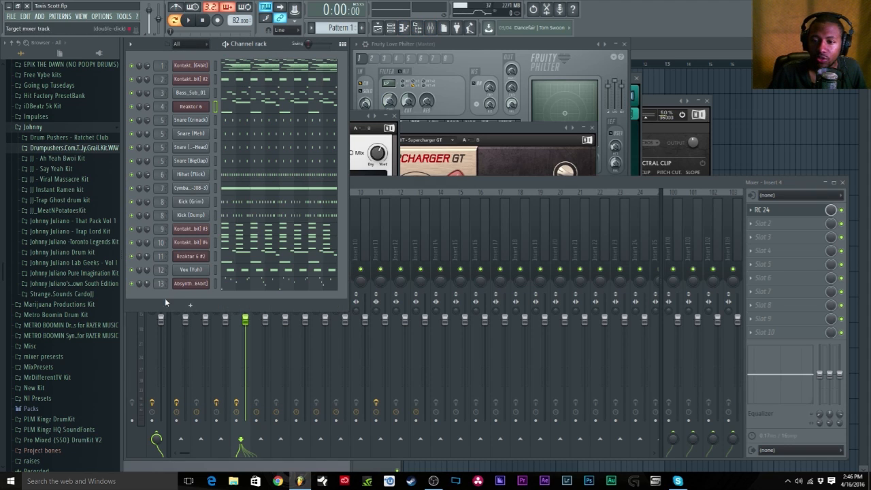
left_click(403, 192)
left_click(421, 209)
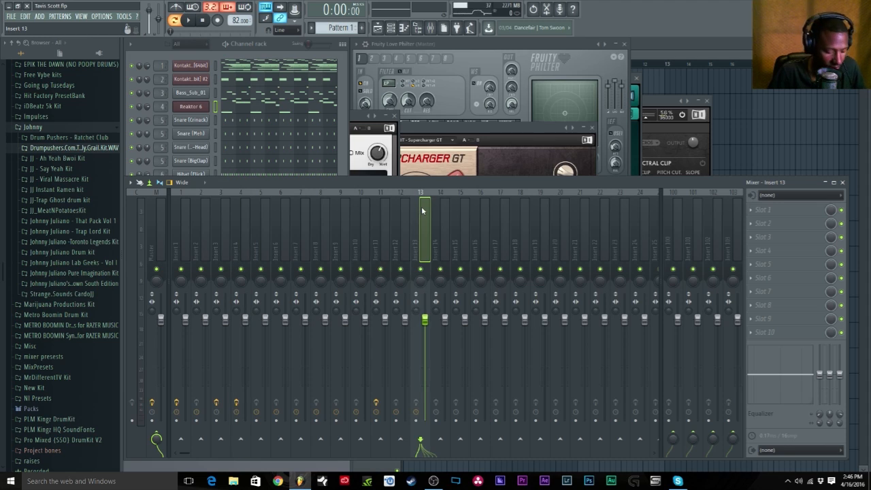
left_click(328, 219)
left_click(397, 217)
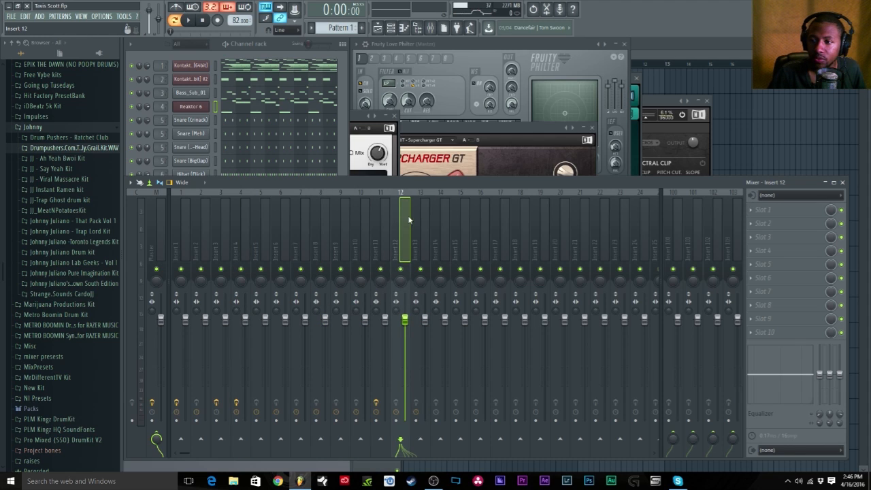
left_click(429, 217)
left_click(387, 221)
left_click(416, 225)
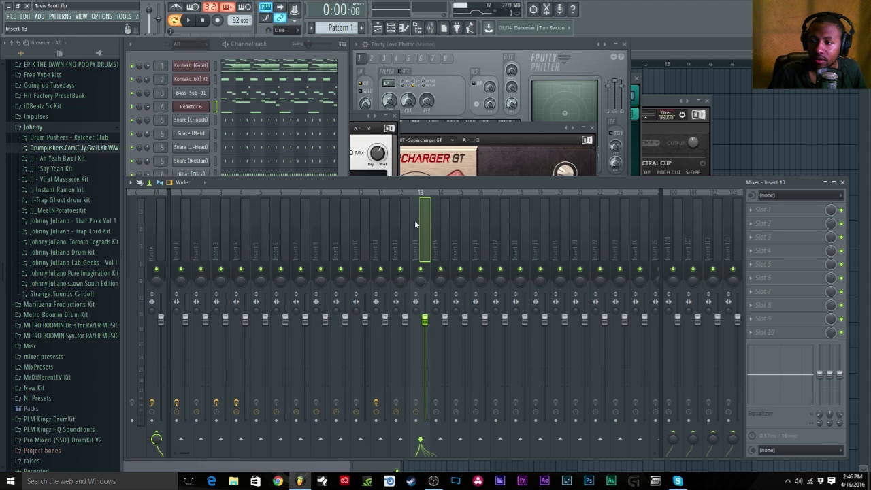
left_click_drag(419, 223, 170, 235)
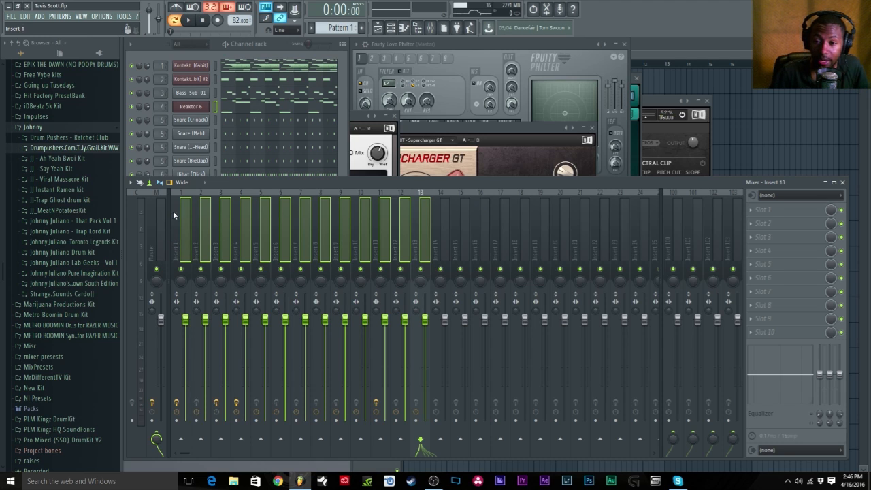
left_click(185, 319)
left_click_drag(186, 319, 186, 420)
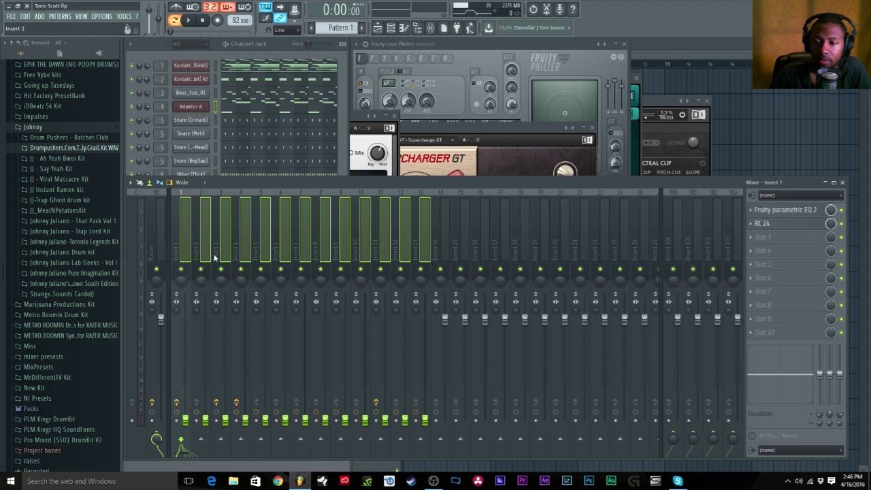
- Raise only Insert 1's fader while the pattern plays, first to about -17.4 dB and in a second pass somewhat higher
left_click(187, 239)
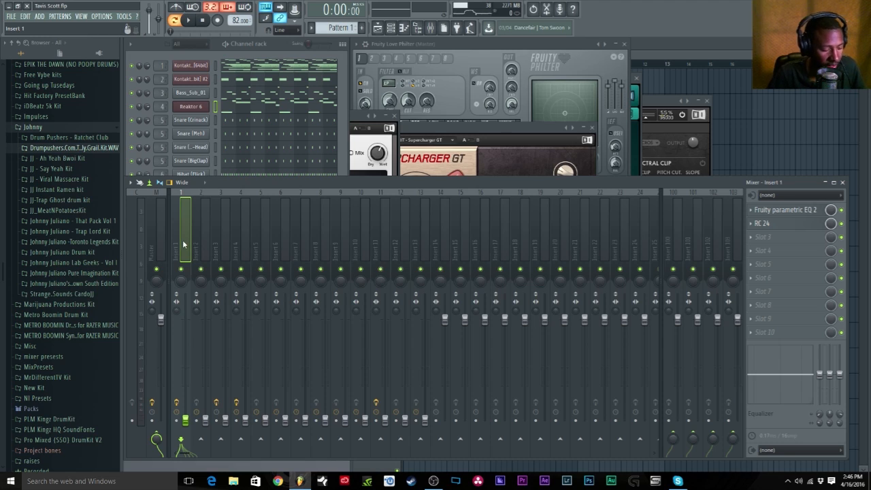
key("space")
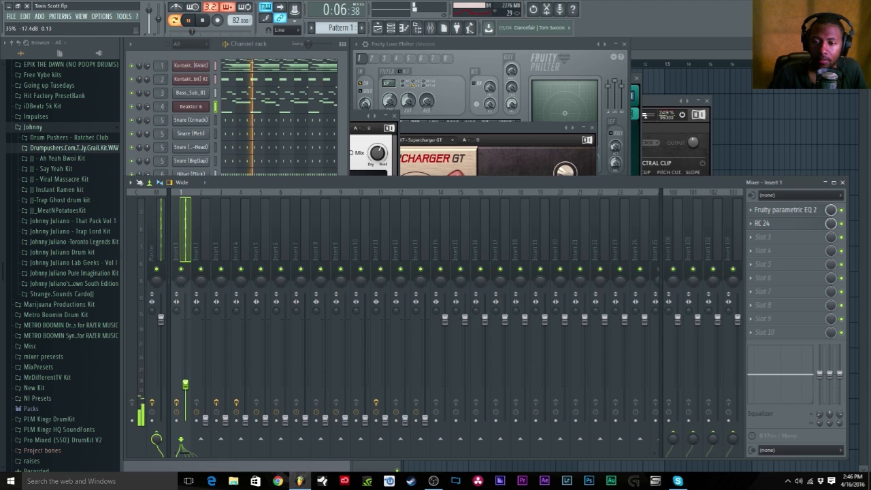
key("space")
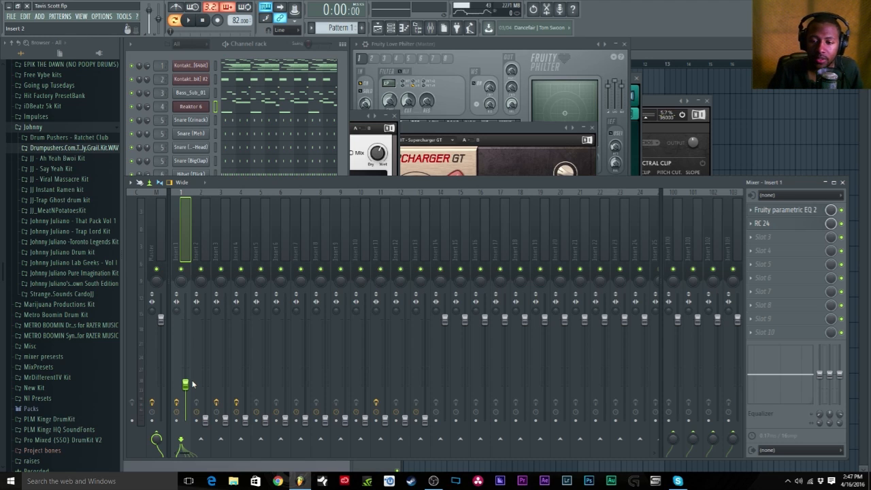
key("space")
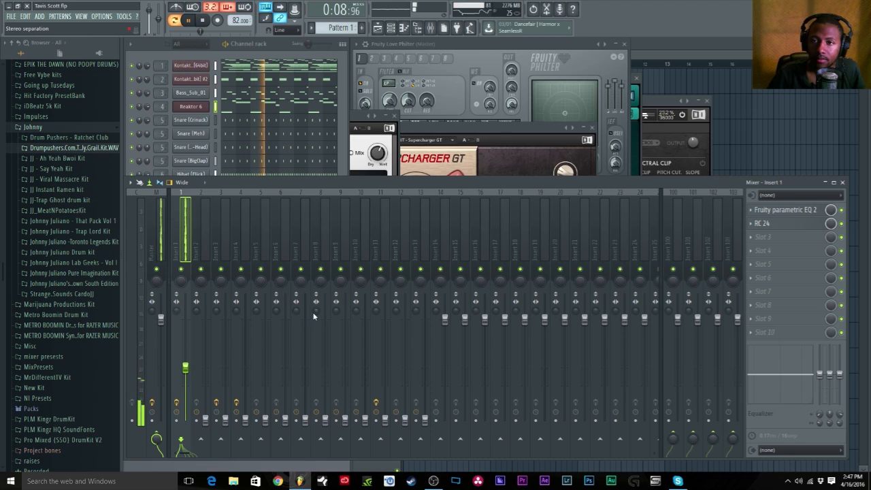
key("space")
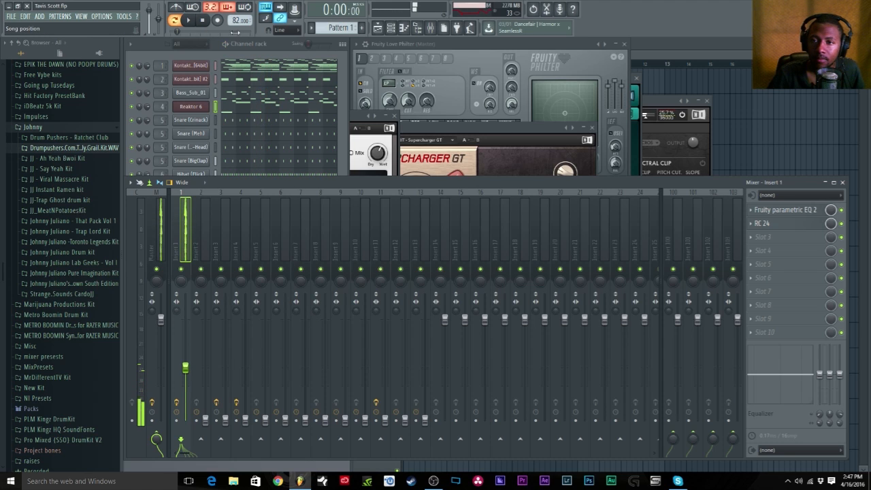
- Set the FL Studio ASIO buffer size to 2048 samples in the audio settings
left_click(102, 17)
left_click(113, 44)
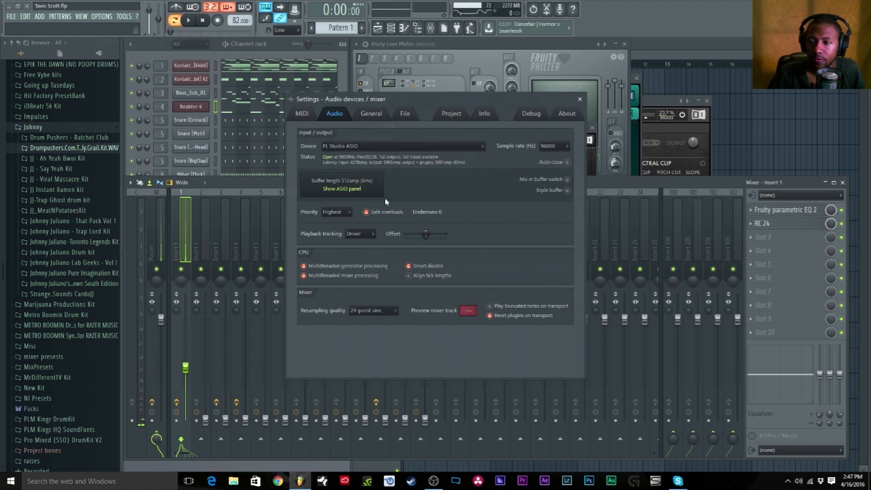
left_click(357, 190)
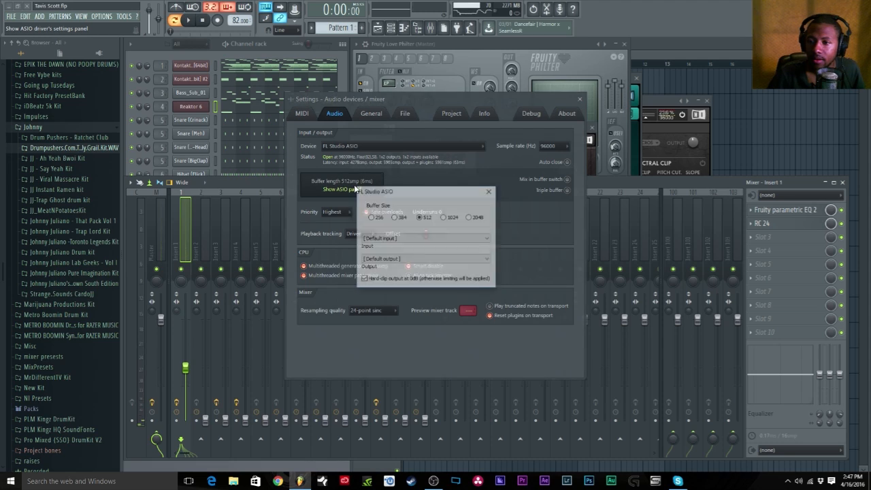
left_click(470, 217)
left_click(490, 191)
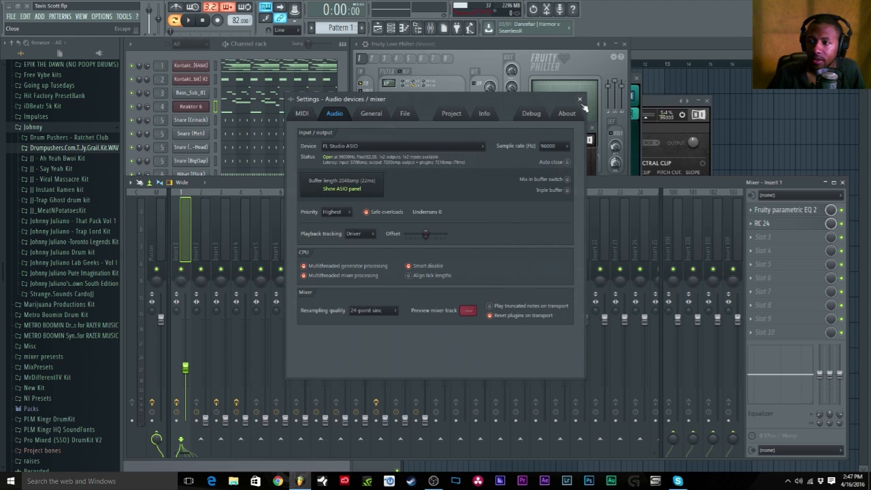
- Set the ASIO input to Saffire Audio and the output to Speakers (Saffire Audio), and close the audio settings
left_click(342, 189)
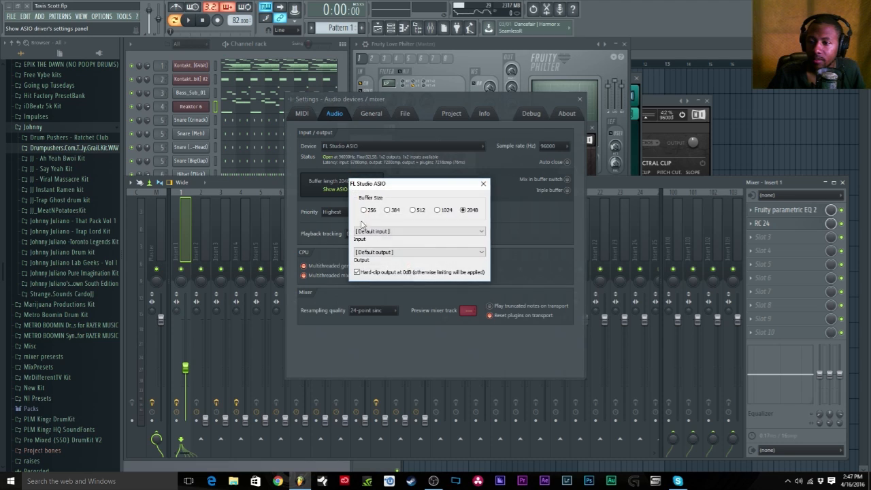
left_click(398, 232)
left_click(395, 251)
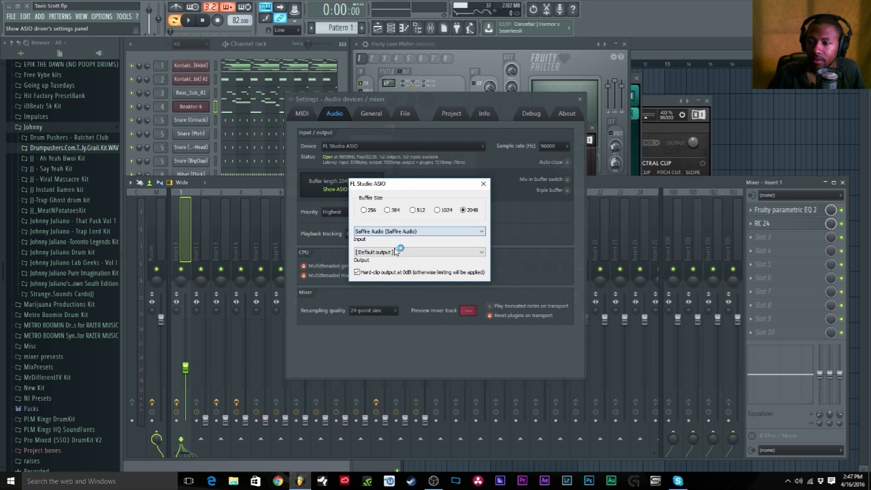
left_click(397, 252)
left_click(405, 267)
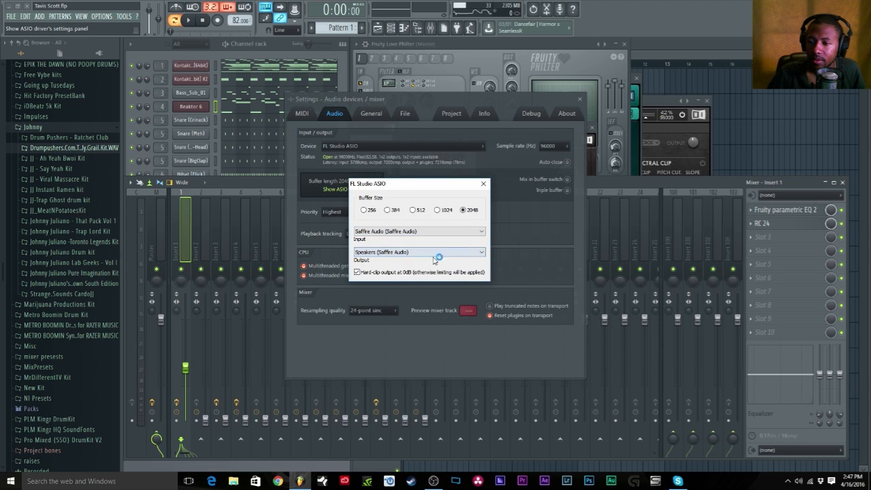
left_click(483, 183)
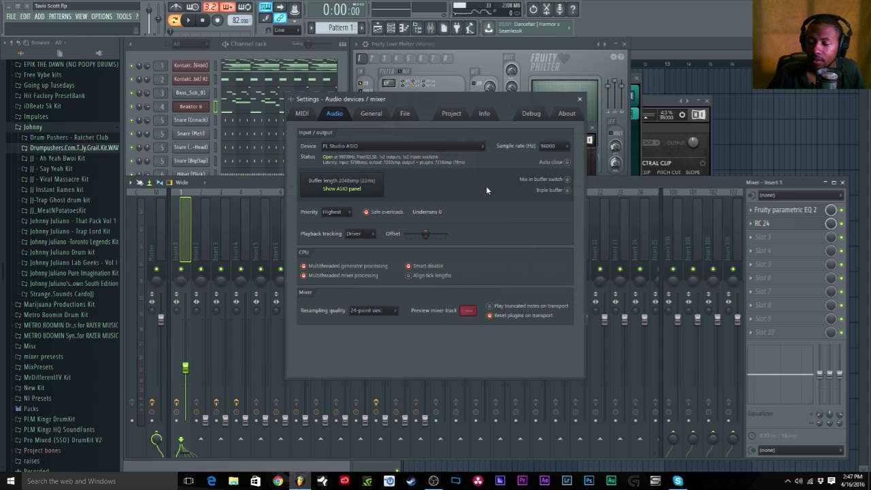
left_click(579, 99)
- Raise Insert 1's fader to about -9.1 dB (63%) while the pattern plays, and stop playback
key("space")
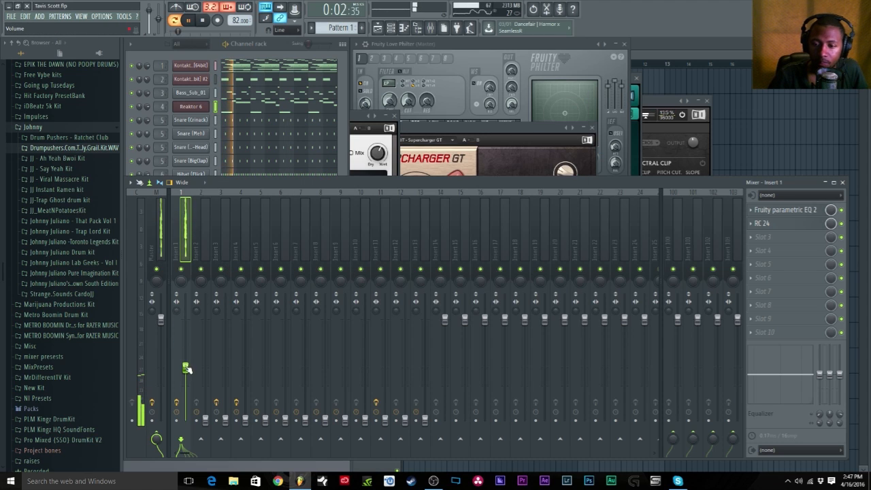
left_click_drag(185, 368, 186, 358)
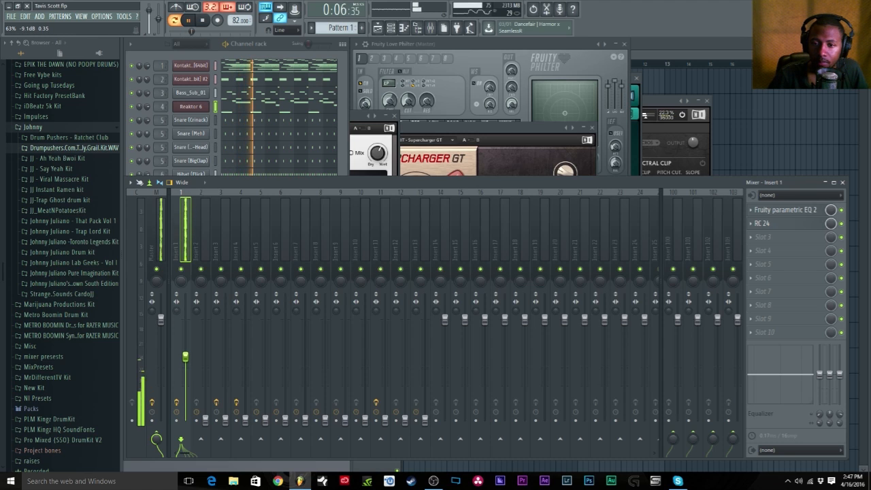
key("space")
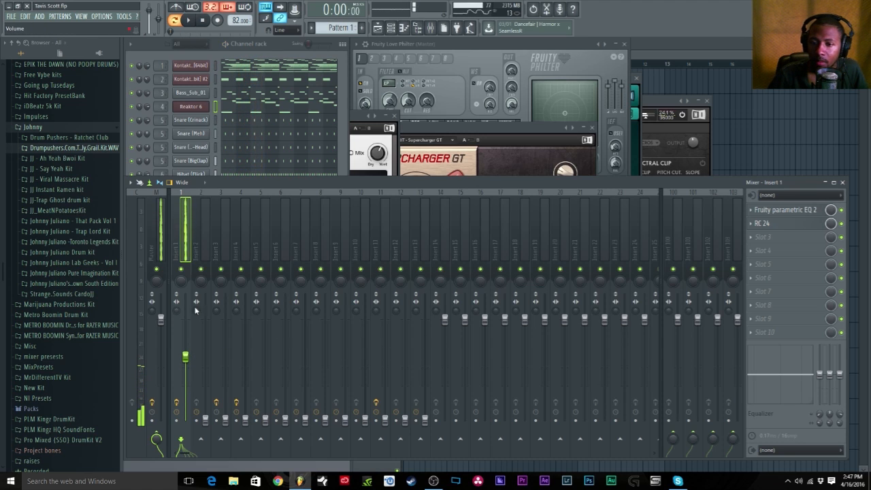
- Load FabFilter Pro-L into effect slot 10 of the Master track
left_click(157, 244)
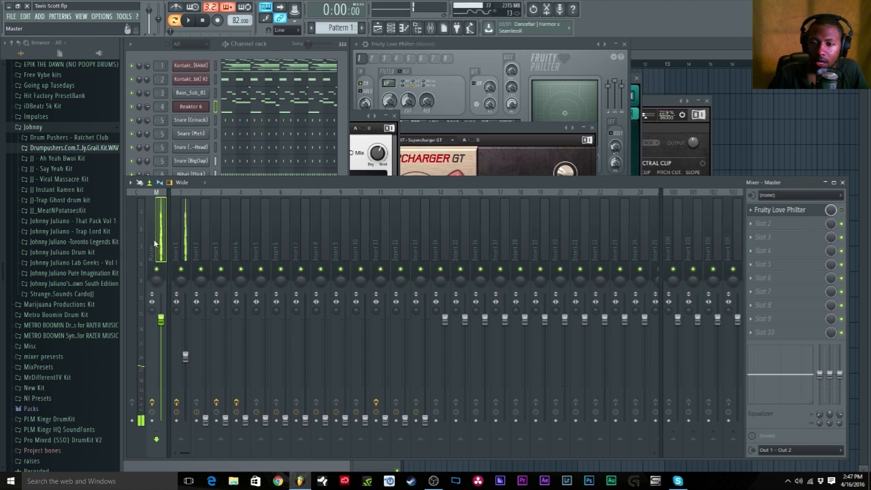
left_click(758, 333)
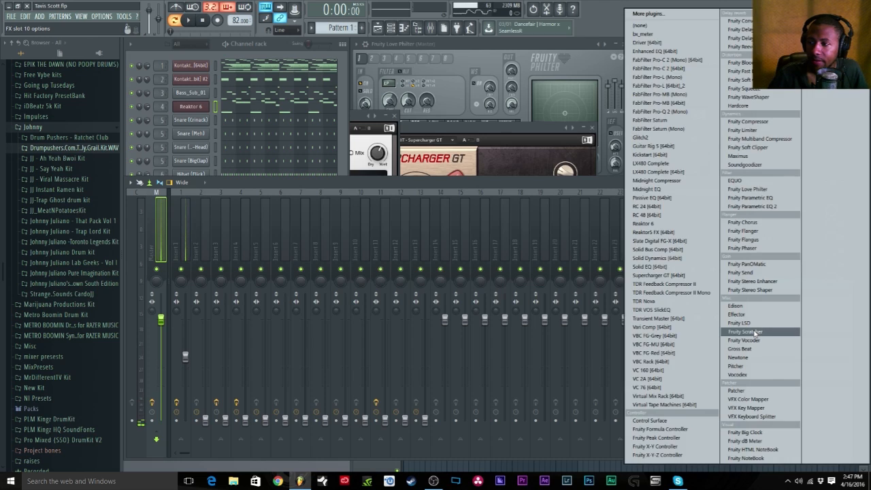
left_click(686, 85)
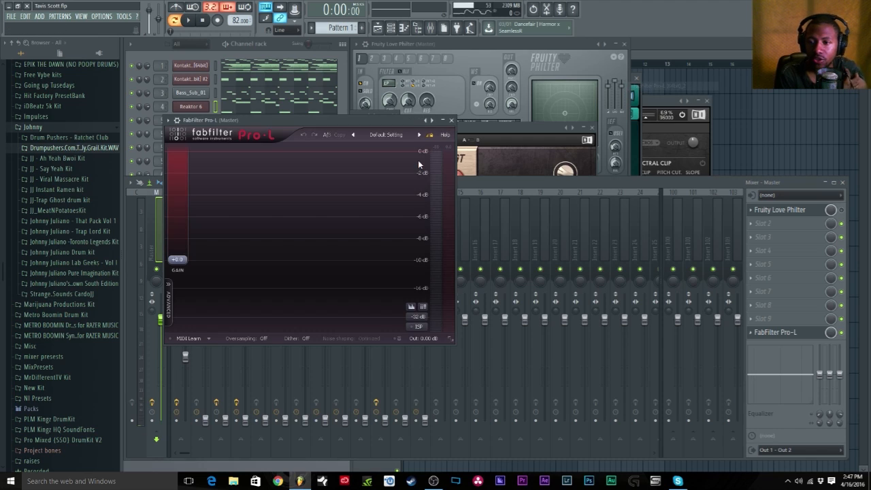
- Set the meter scale of the FabFilter Pro-L limiter to K-14
left_click(176, 119)
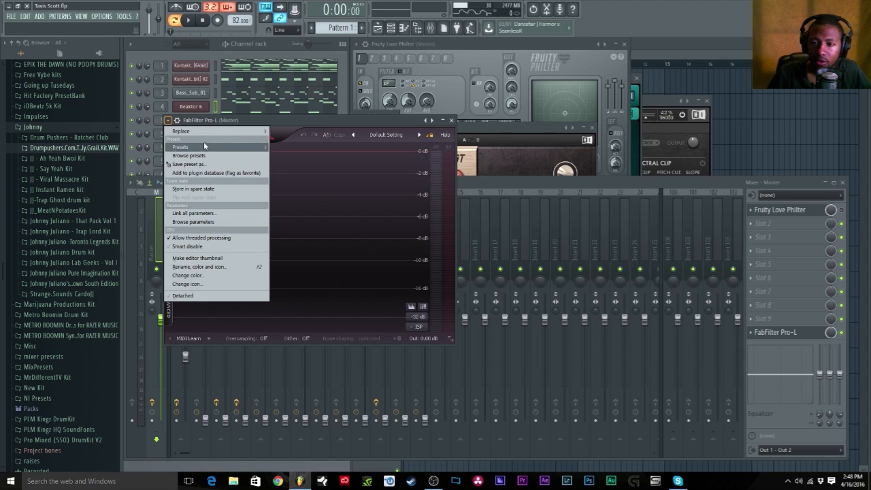
left_click(447, 243)
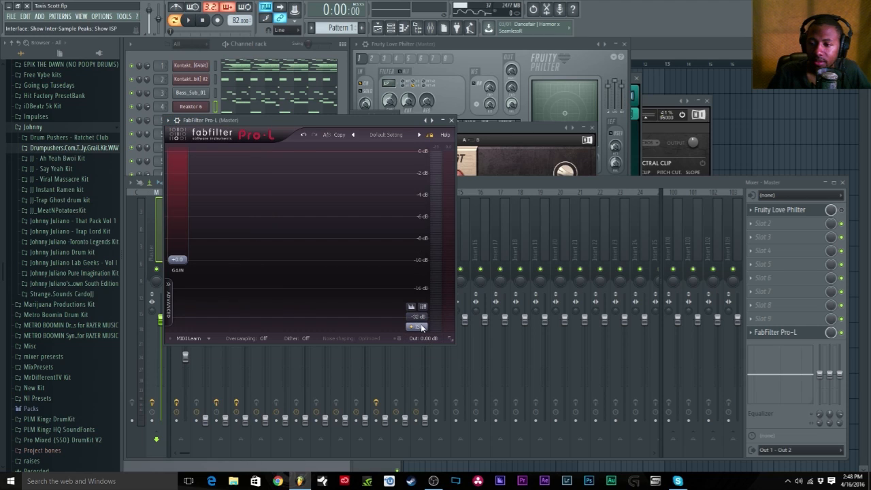
left_click(420, 317)
left_click(427, 367)
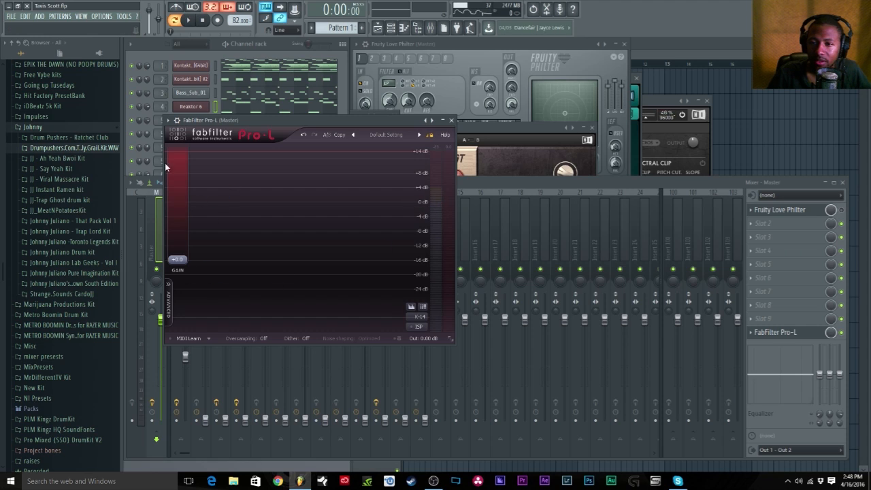
- Detach the FabFilter Pro-L window and move it off this screen, clear of the mixer
left_click(176, 120)
mouse_move(172, 132)
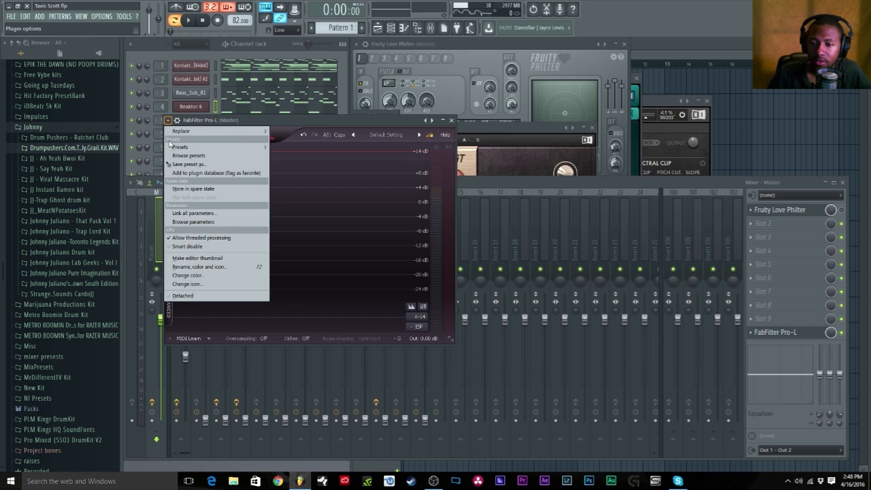
left_click(181, 295)
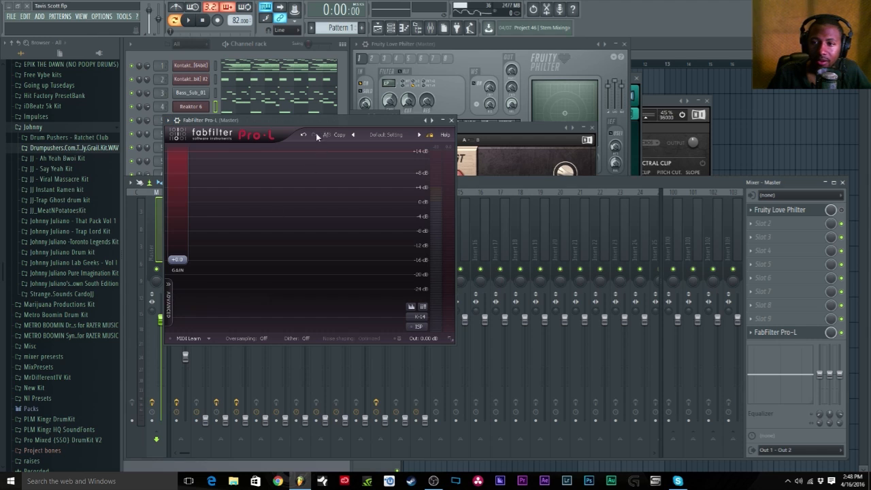
left_click_drag(304, 121, 0, 125)
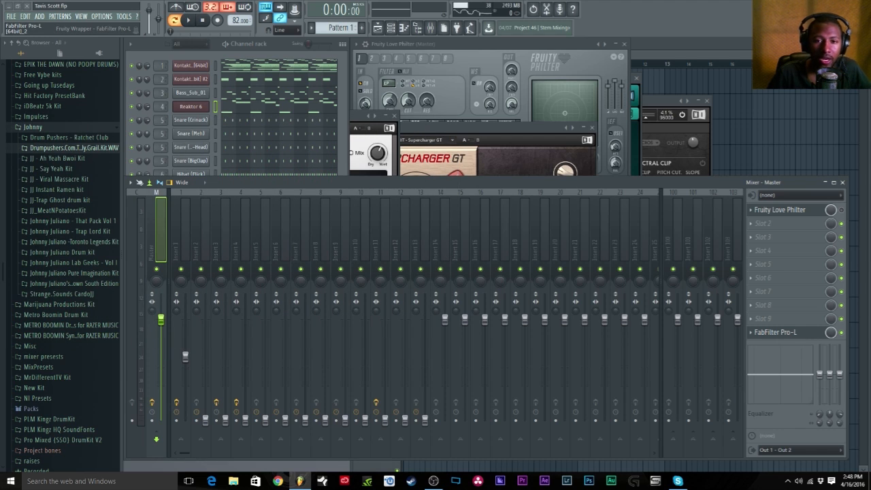
- Play the pattern to check Insert 1's level with its fader at -9.1 dB, and stop playback
key("space")
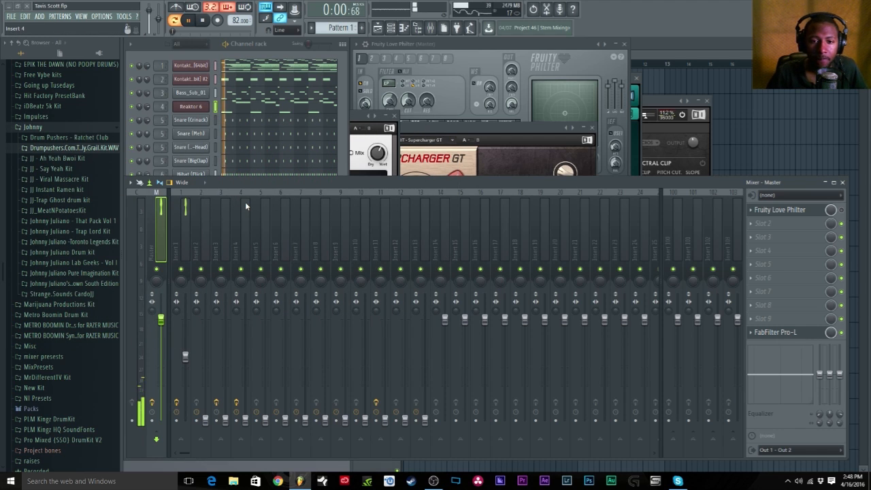
left_click(185, 355)
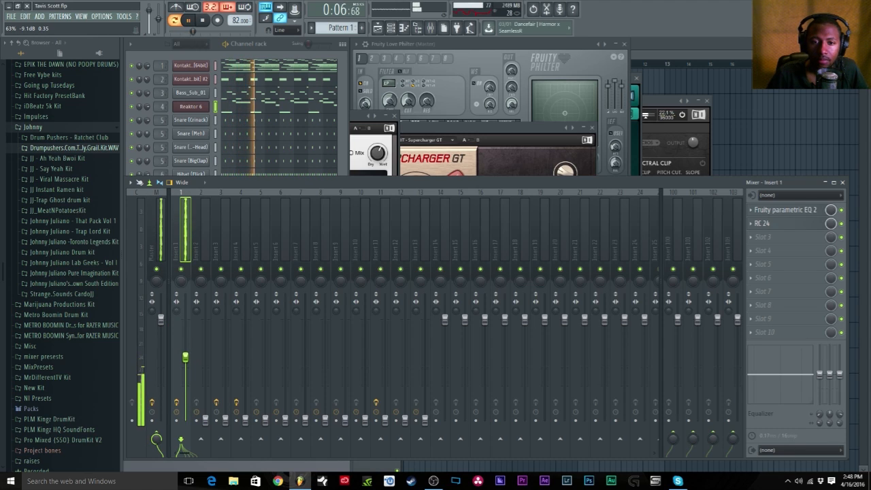
key("space")
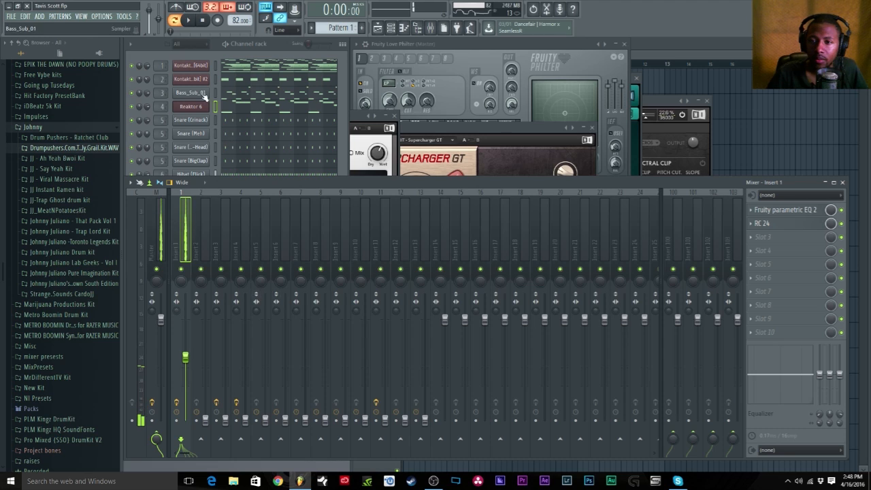
- Inspect the curve of the Fruity parametric EQ 2 loaded on Insert 1, and close the plugin
left_click(782, 209)
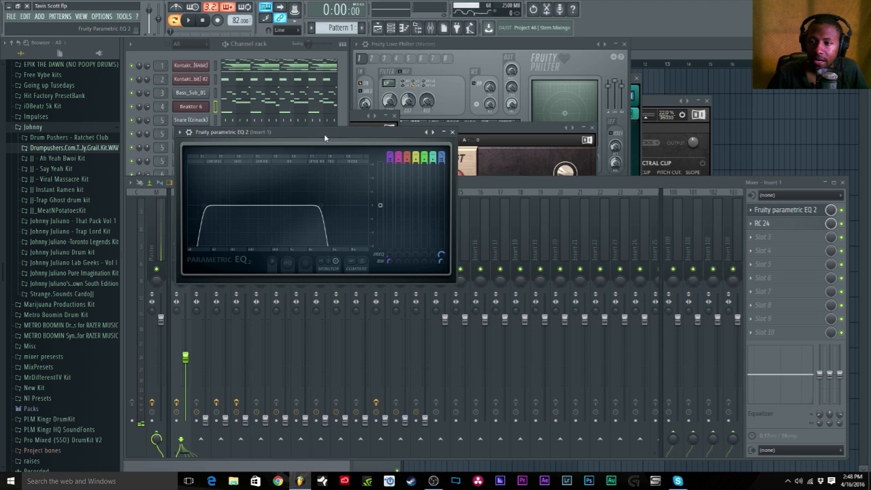
left_click_drag(324, 138, 405, 131)
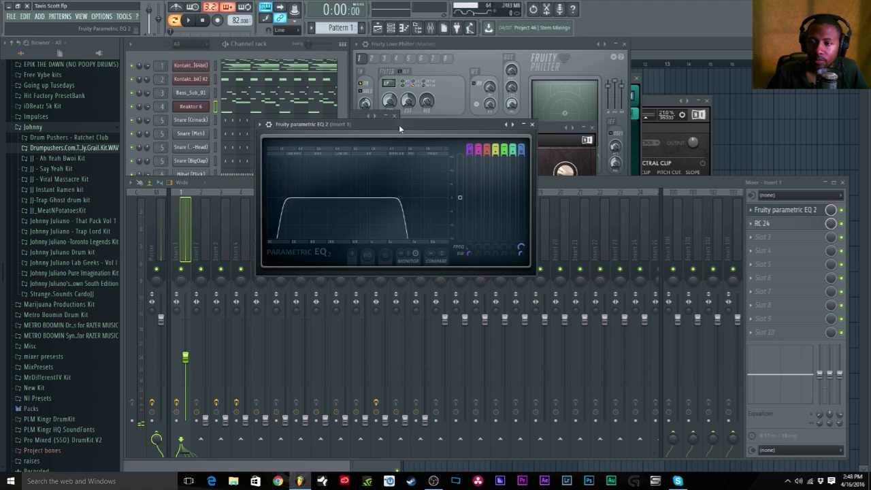
left_click(532, 125)
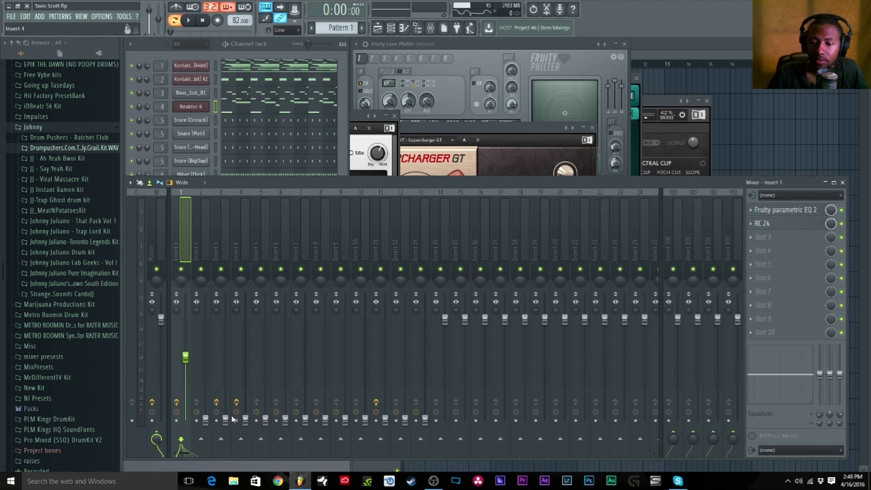
- Raise Insert 2's fader to about -4.6 dB (80%) while the pattern plays, and stop playback
key("space")
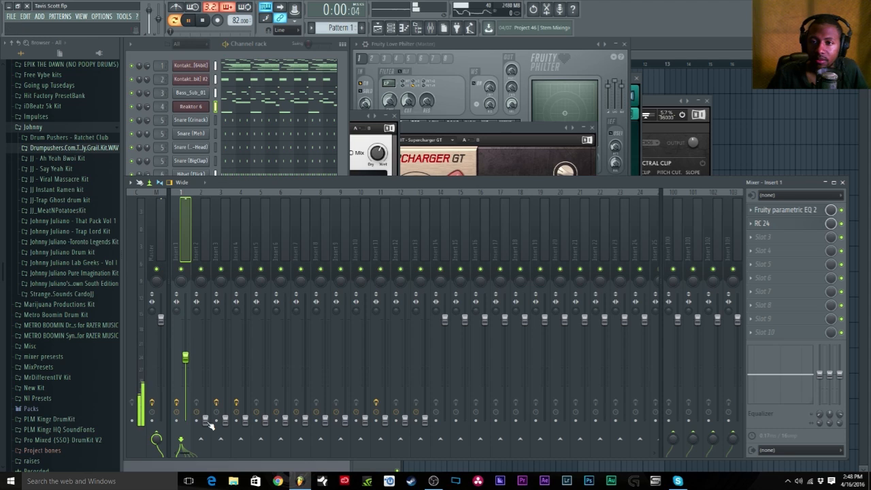
left_click(207, 418)
left_click_drag(205, 407, 206, 338)
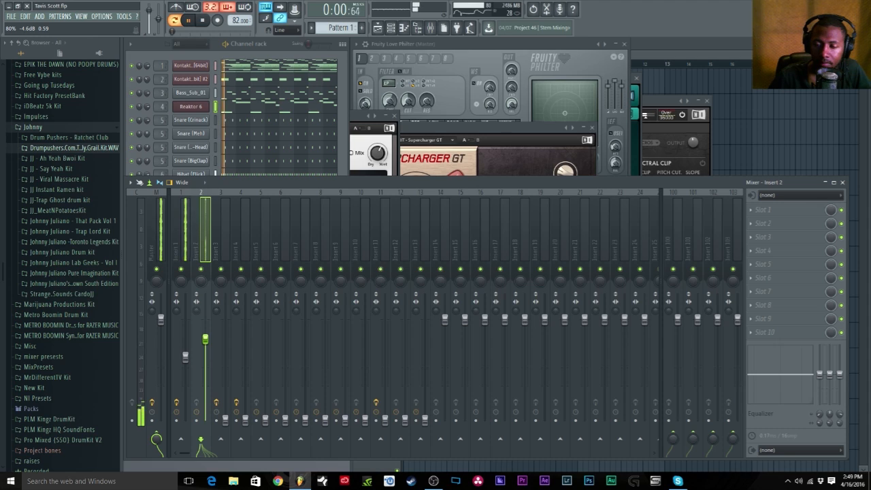
key("space")
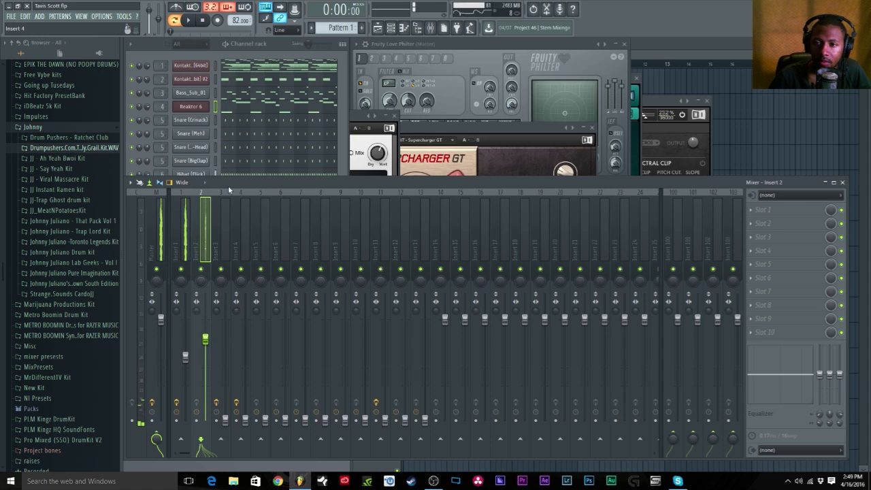
- Rename the Insert 1 mixer track "keys" and colour it dark purple
left_click(183, 228)
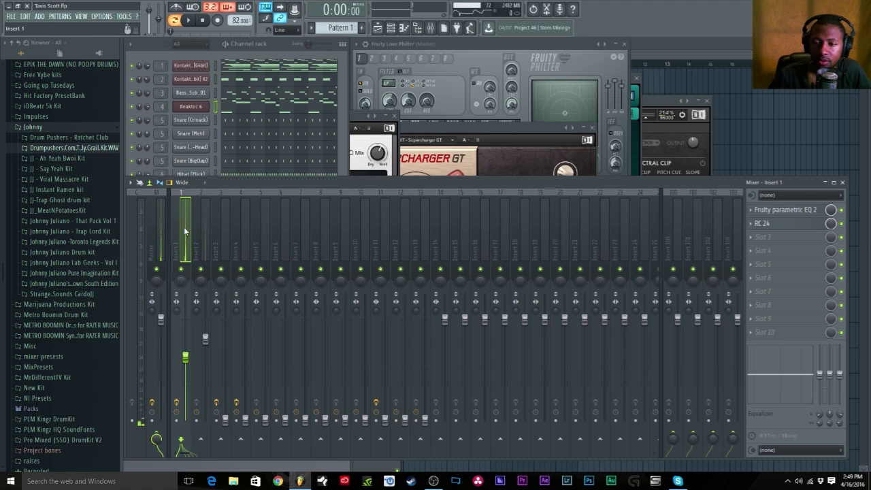
right_click(183, 227)
left_click(237, 206)
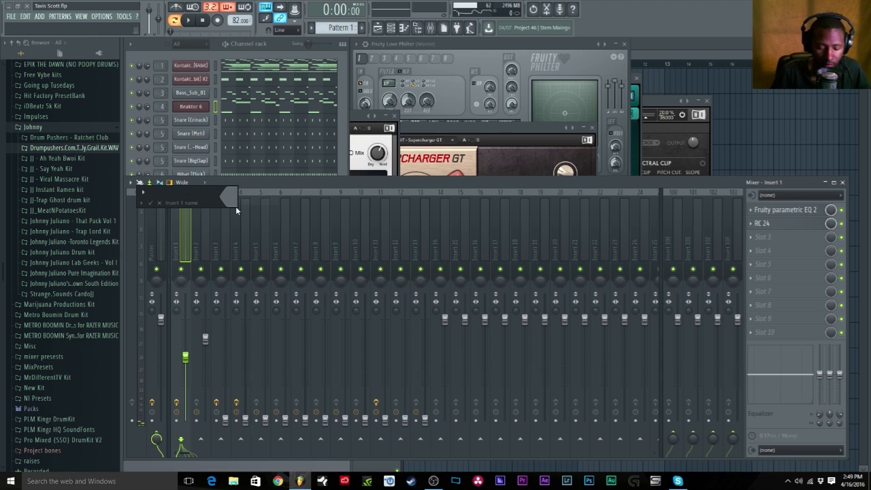
type("keys")
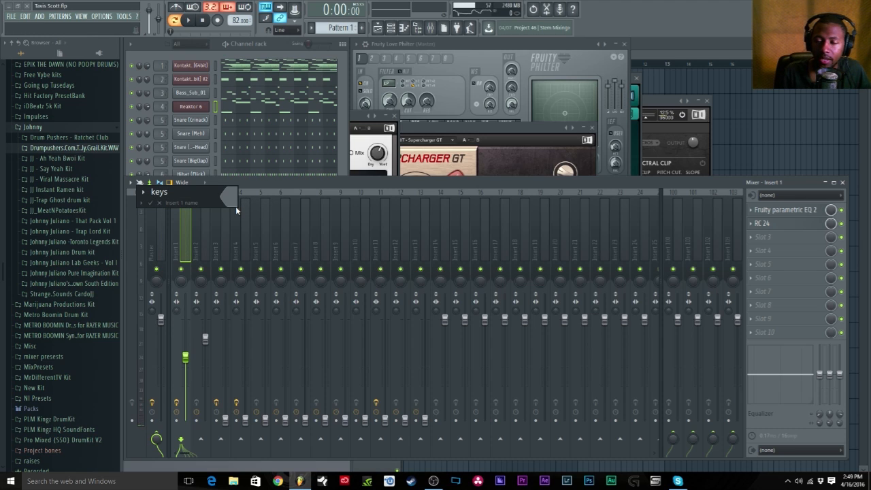
left_click(236, 206)
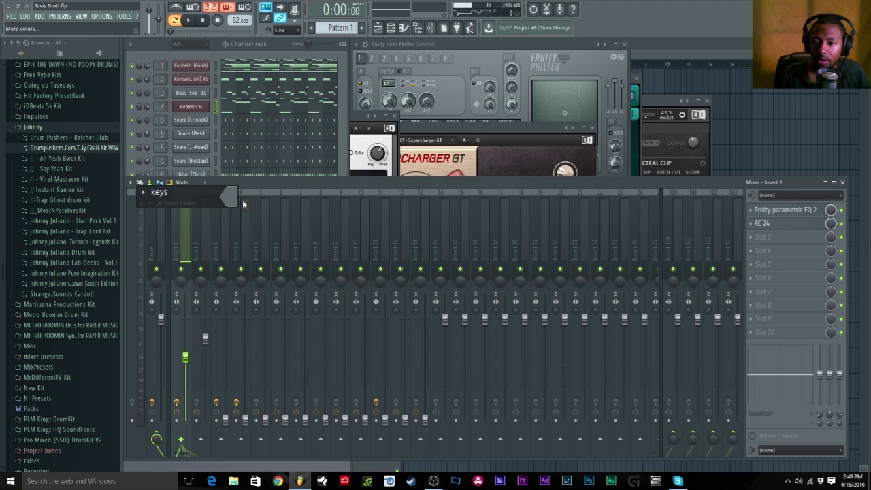
left_click(413, 170)
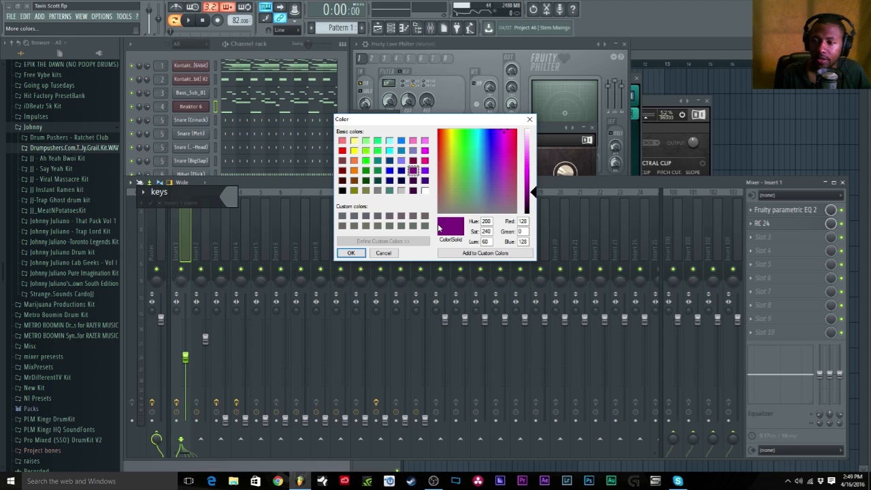
key("Return")
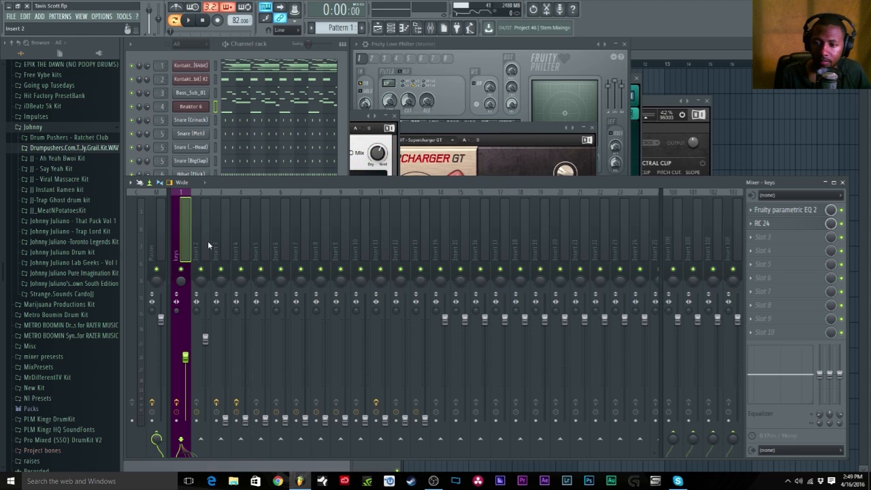
- Rename the Insert 2 mixer track "FX" with a light cyan colour, and make sure Pattern 1 is selected
left_click(200, 245)
right_click(198, 245)
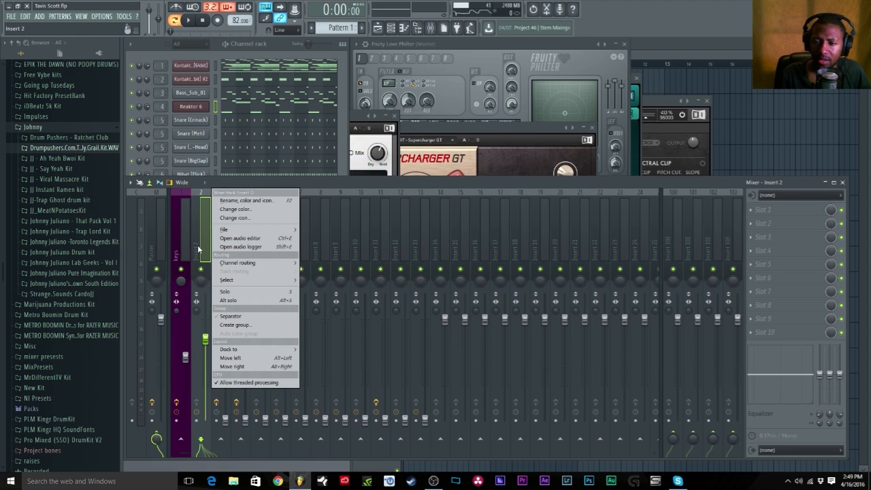
left_click(241, 201)
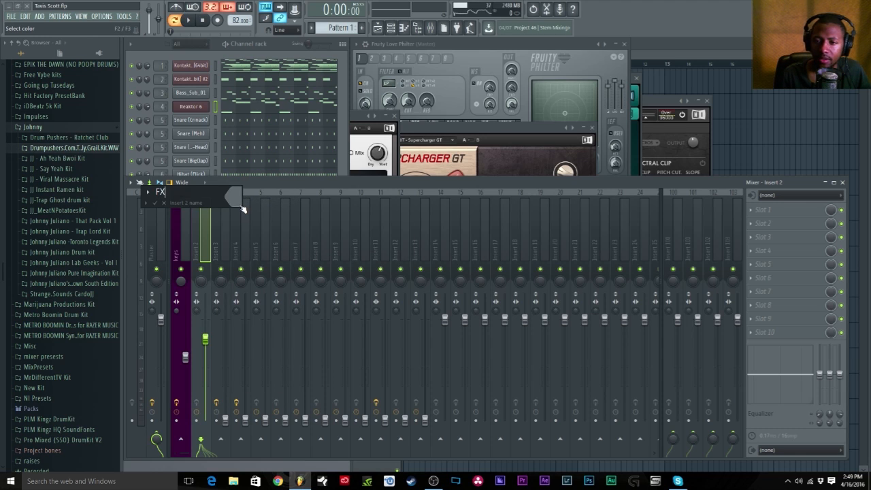
left_click(243, 209)
left_click(245, 201)
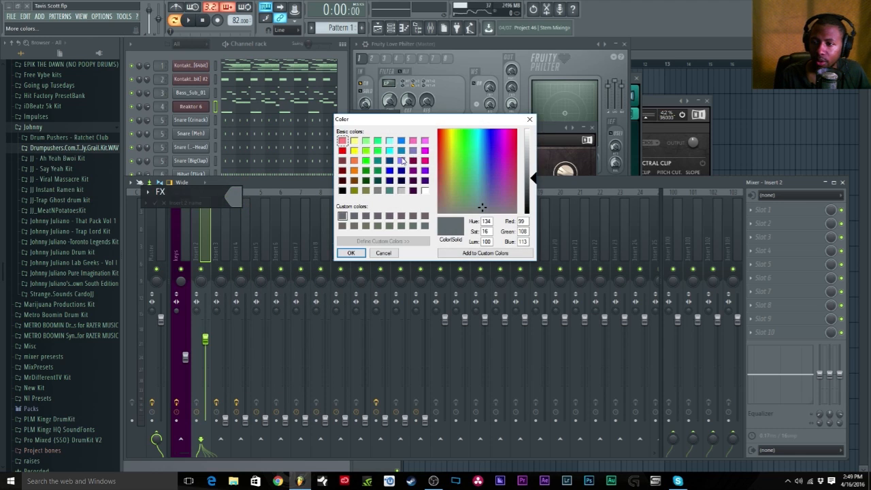
left_click(390, 143)
left_click(351, 253)
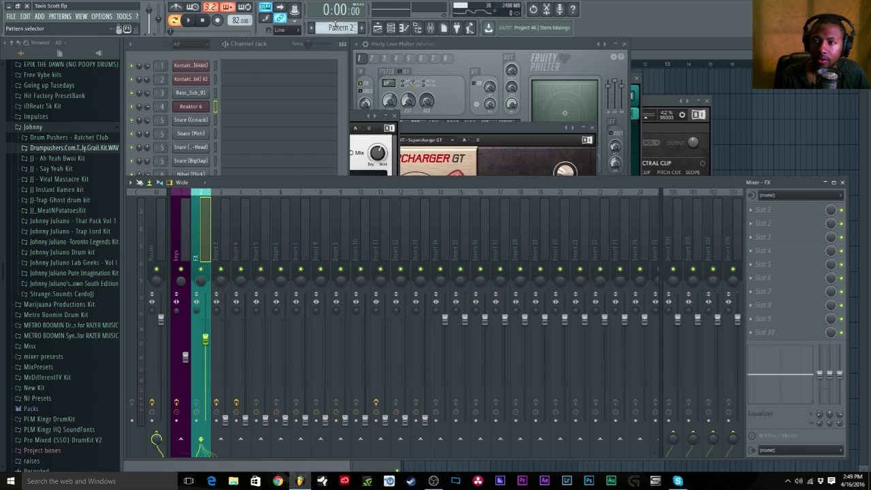
scroll(342, 28, "up", 1)
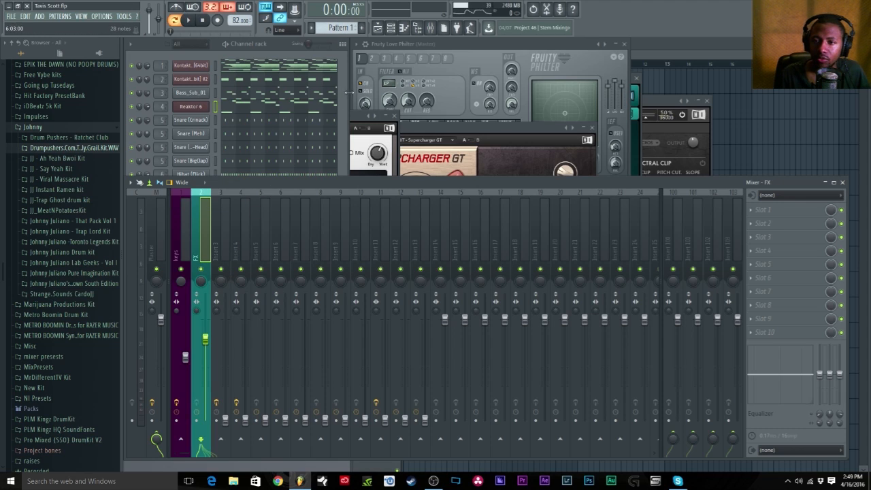
- Rename the Insert 3 mixer track "808 bass" and colour it red
right_click(215, 253)
left_click(266, 200)
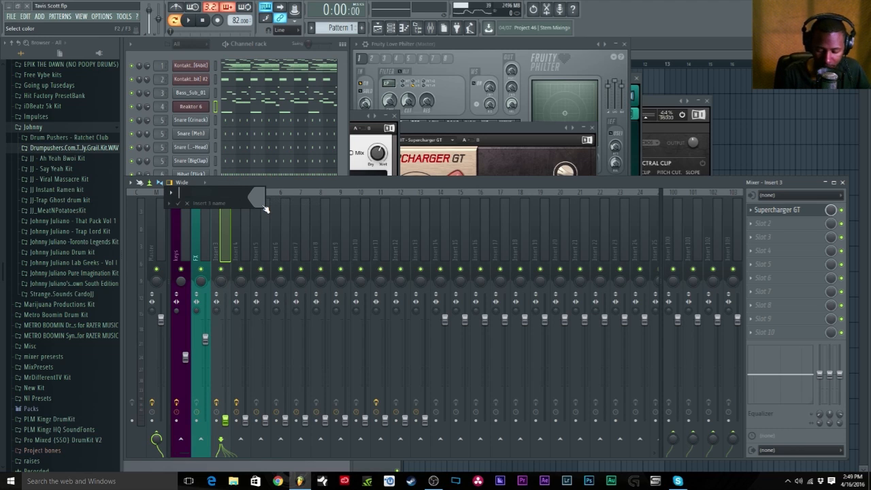
type("808 bass")
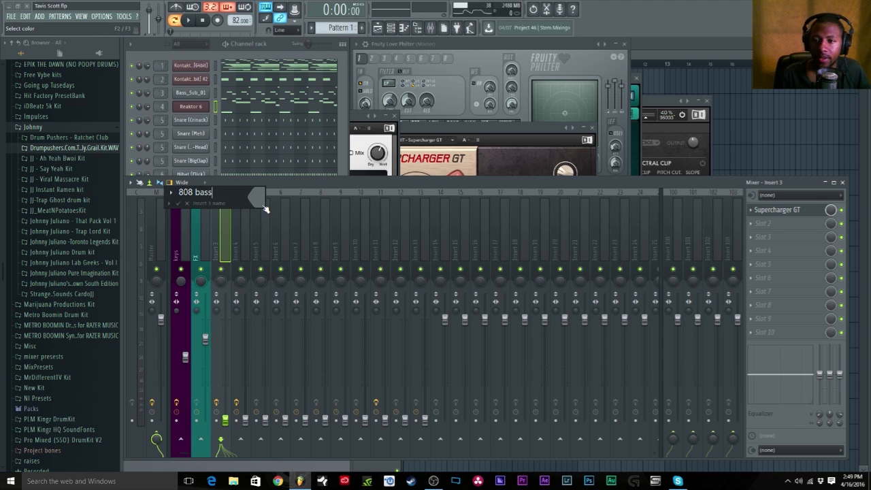
left_click(262, 204)
left_click(267, 194)
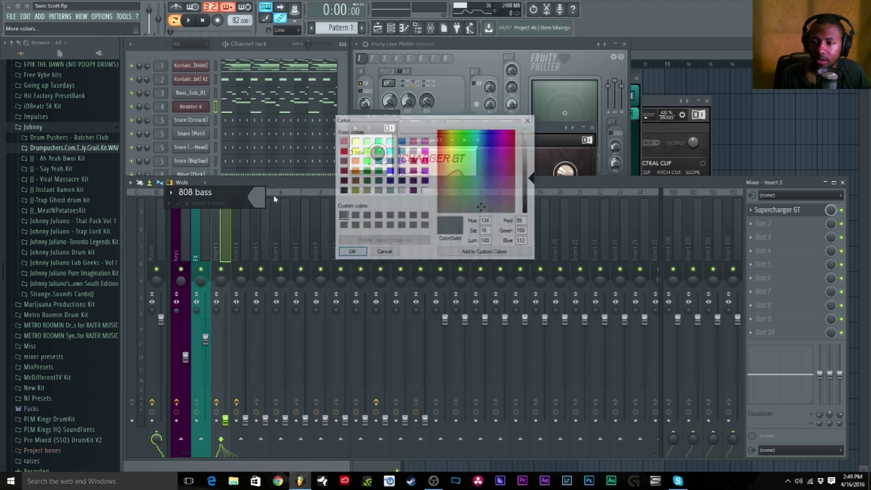
double_click(343, 151)
key("Return")
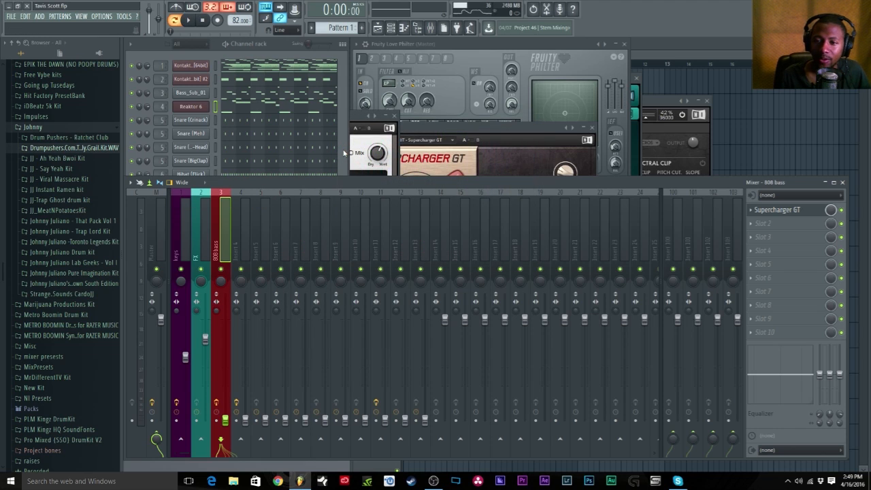
- While the pattern plays, raise Insert 4's fader to about -16.1 dB (39%), nudge it slightly higher, and stop playback
left_click(244, 235)
key("space")
left_click_drag(245, 420, 245, 381)
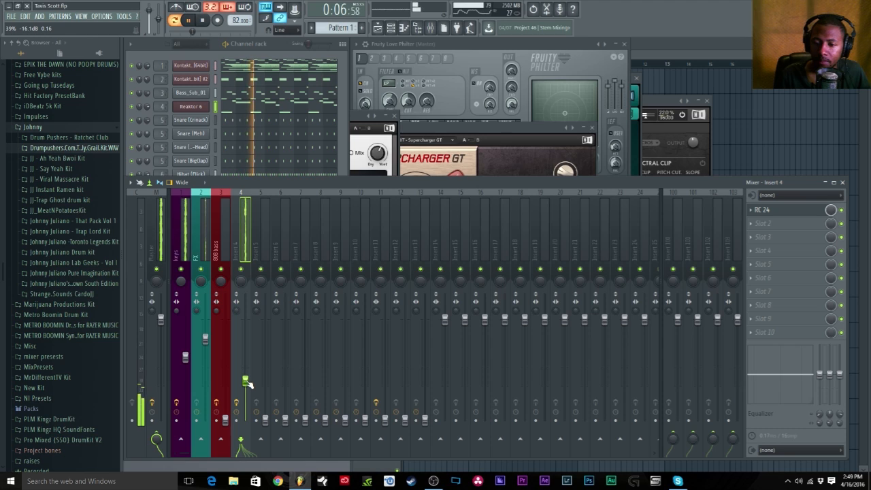
left_click_drag(246, 382, 245, 376)
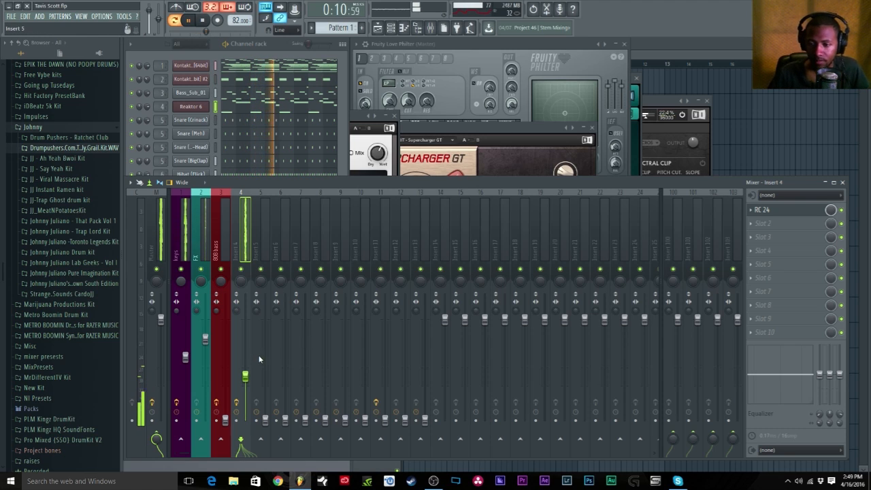
key("space")
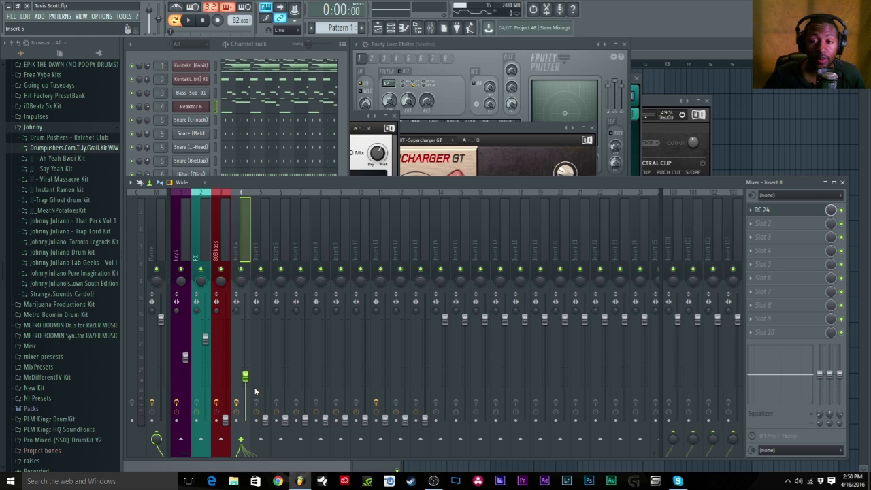
- Replay the pattern, fine-tune Insert 4's fader to around -13.6 dB (47%), and stop playback
key("space")
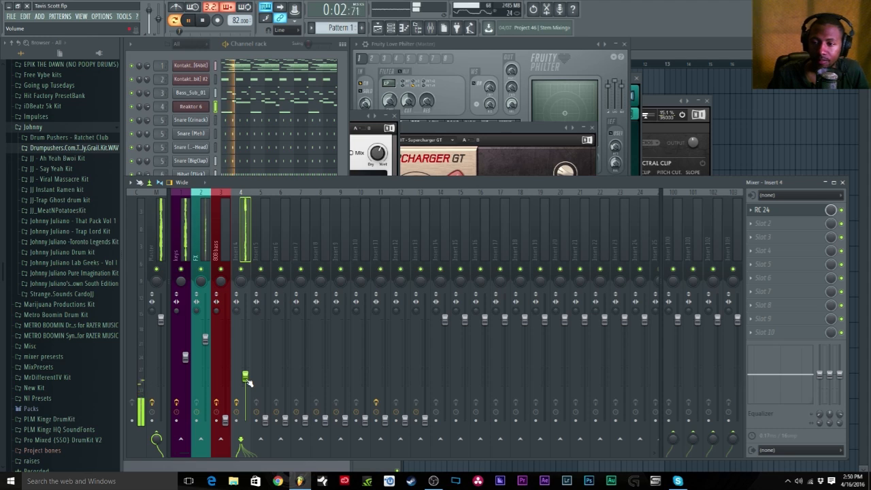
left_click_drag(245, 375, 245, 373)
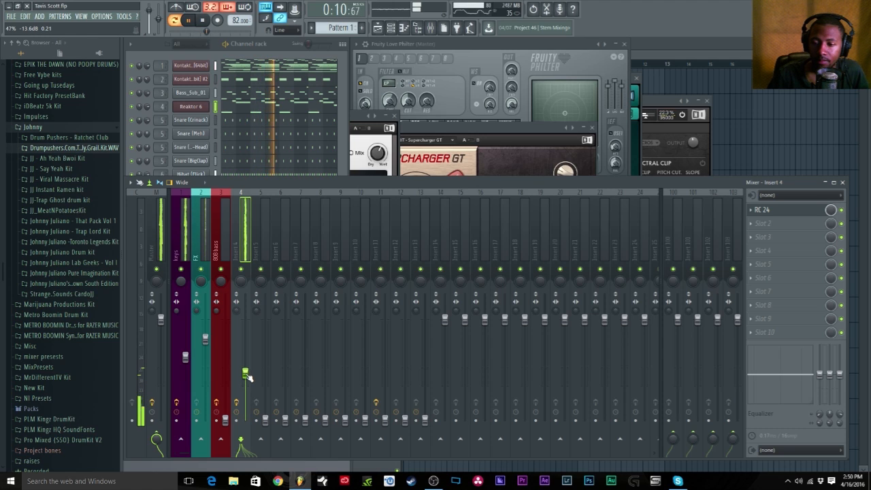
left_click_drag(246, 373, 246, 375)
key("space")
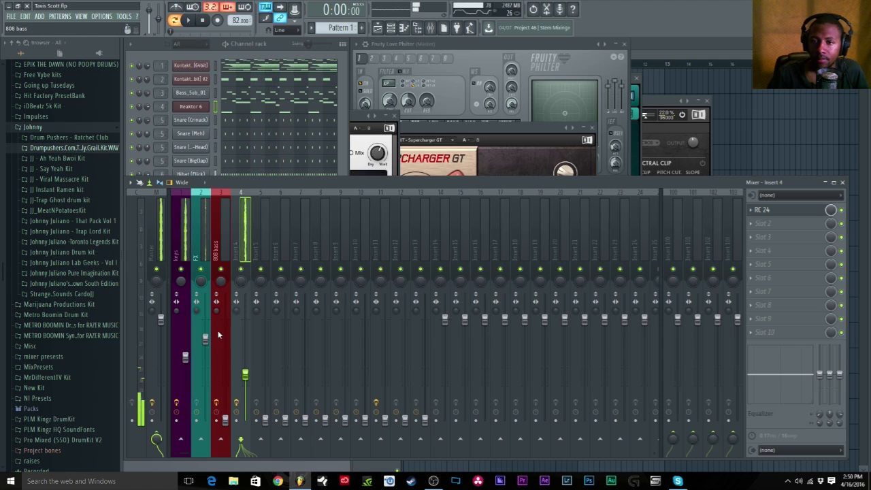
- Rename the Insert 4 mixer track "fx bass lead" and colour it bright green
right_click(237, 250)
left_click(275, 198)
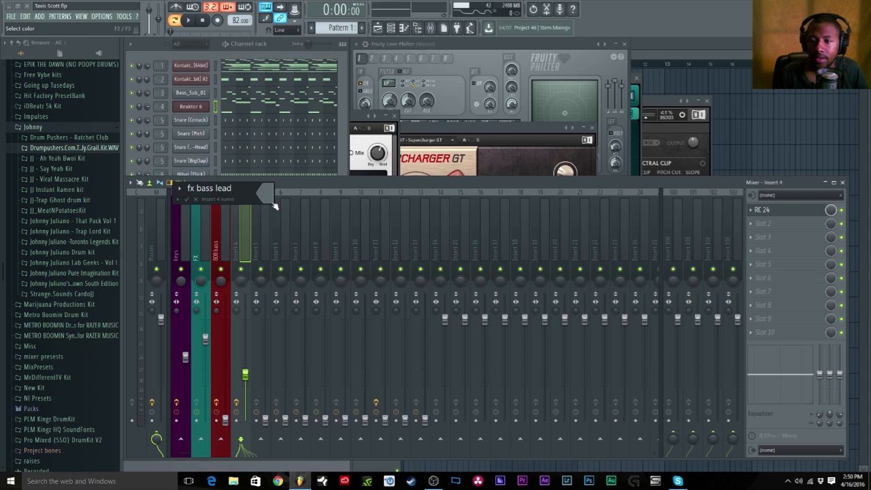
left_click(273, 204)
left_click(277, 197)
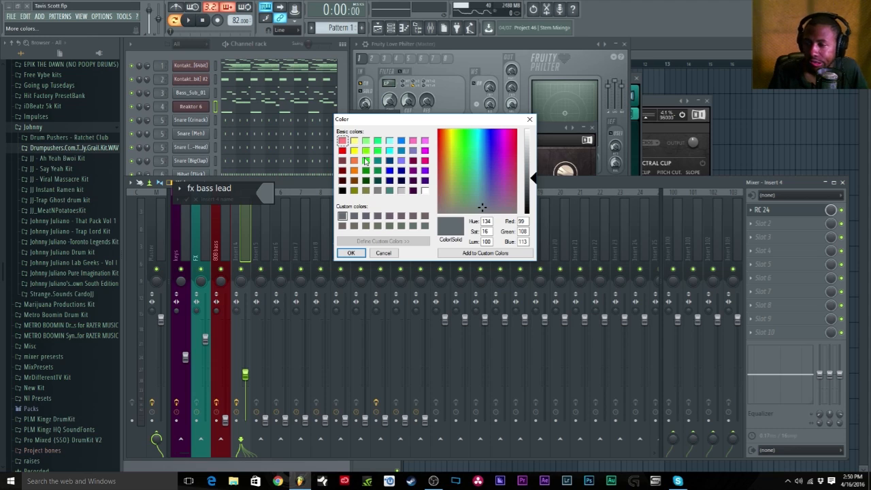
left_click(366, 160)
key("Return")
key("Return")
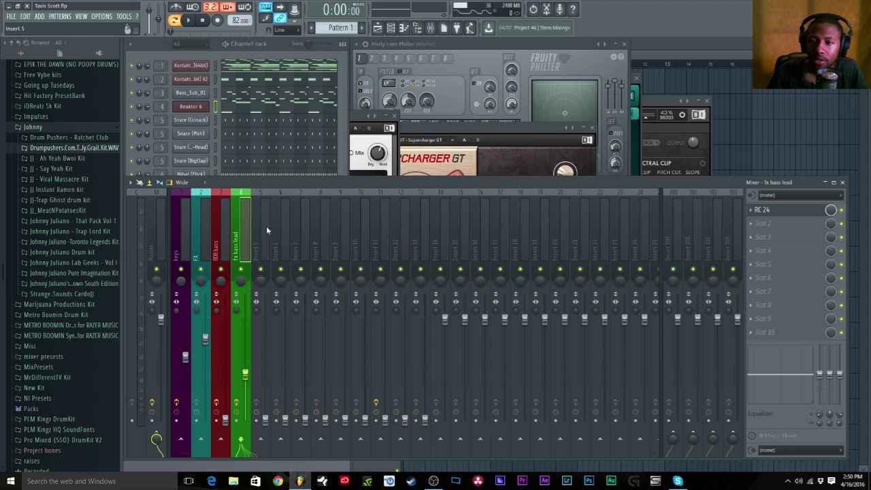
- Rename the Insert 5 mixer track "Snare" and colour it yellow
right_click(266, 204)
left_click(308, 201)
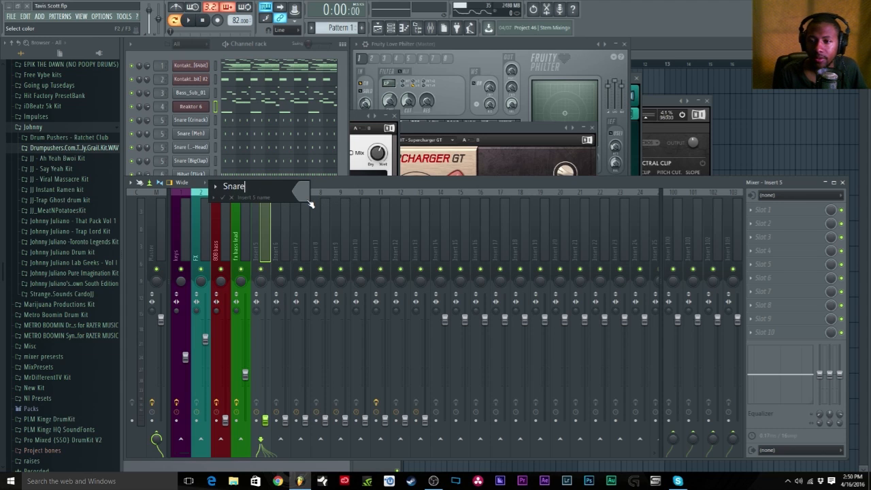
left_click(308, 202)
left_click(311, 195)
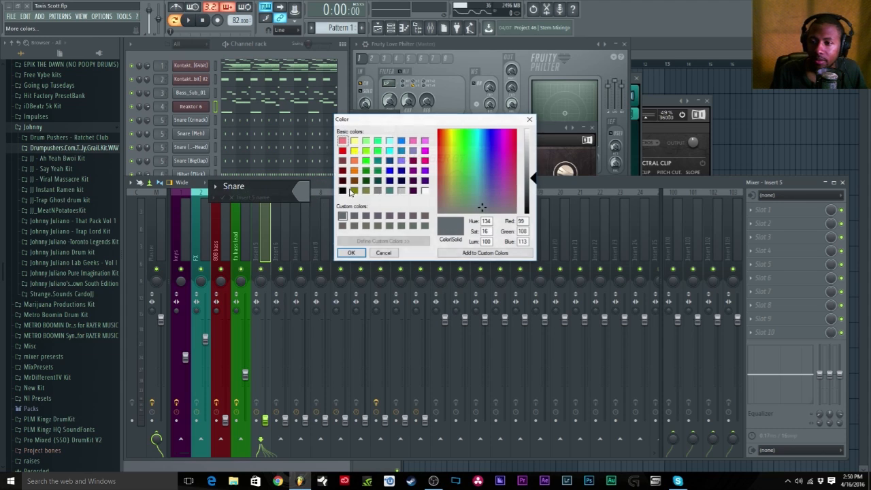
left_click(354, 152)
left_click(354, 153)
key("Return")
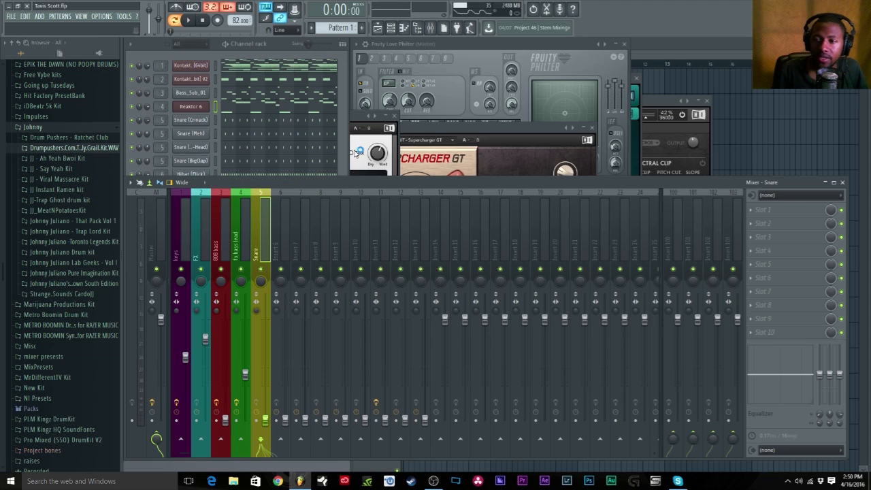
- Check the channel rack for the next sound, rename the Insert 6 mixer track "Hi Hats", and colour it light green
left_click(341, 116)
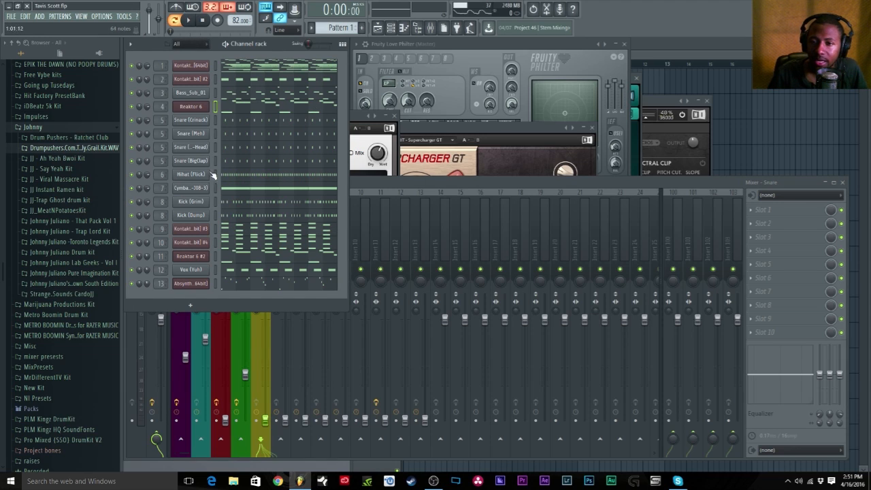
left_click(288, 235)
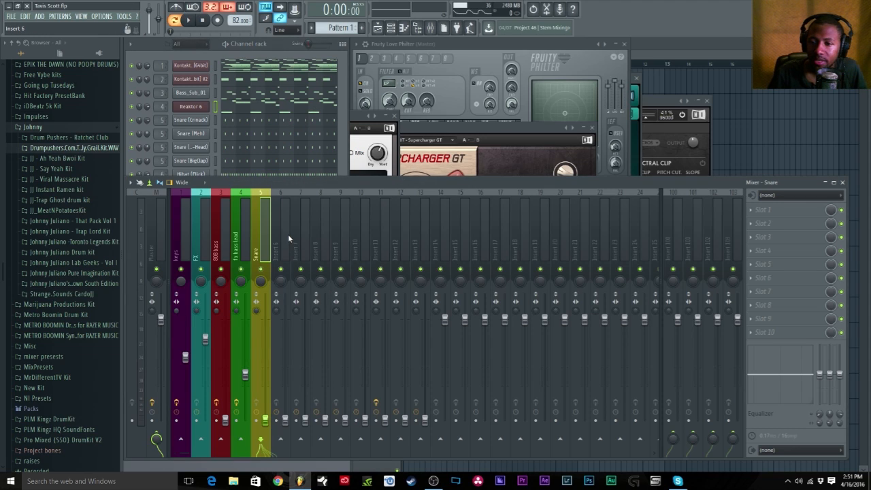
right_click(289, 198)
left_click(305, 199)
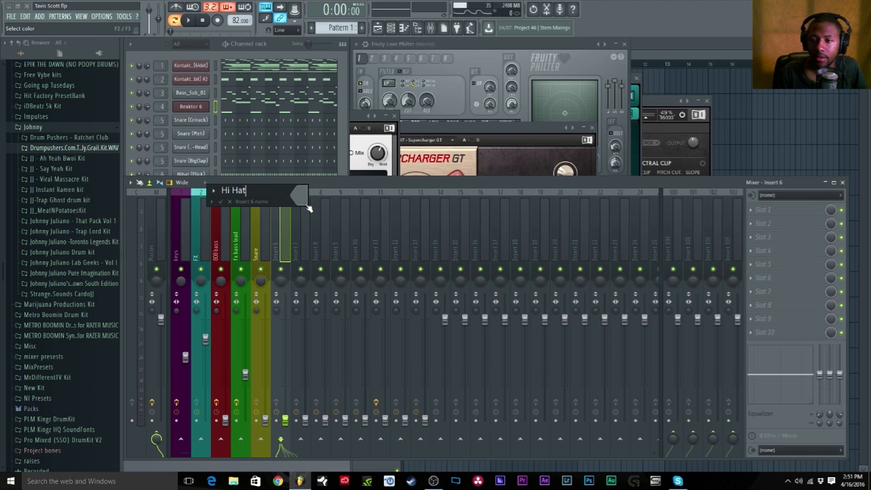
left_click(304, 203)
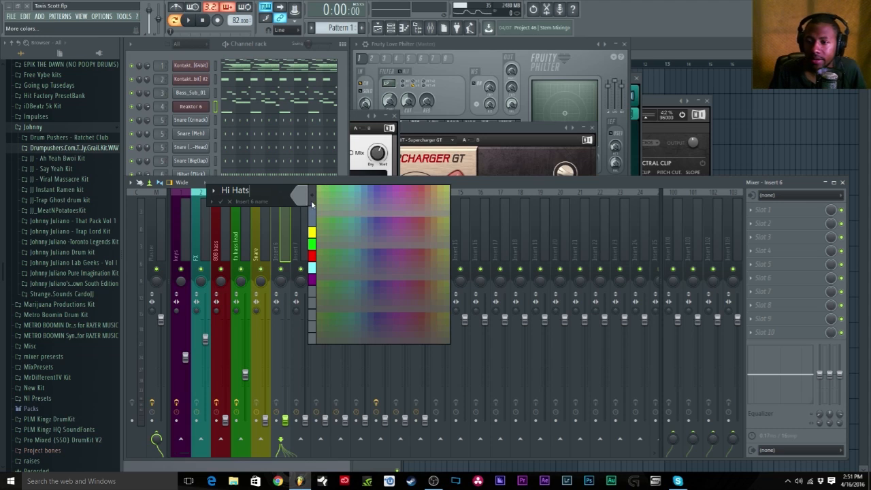
left_click(313, 197)
left_click(367, 141)
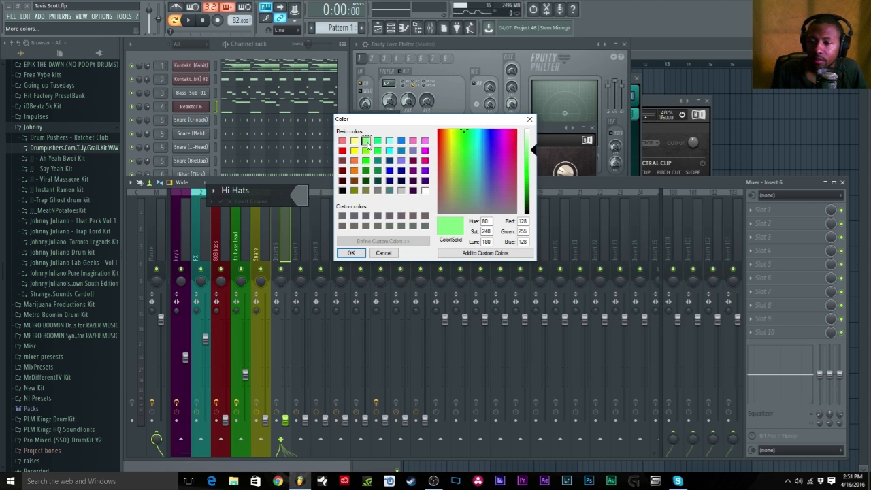
left_click(351, 252)
key("Return")
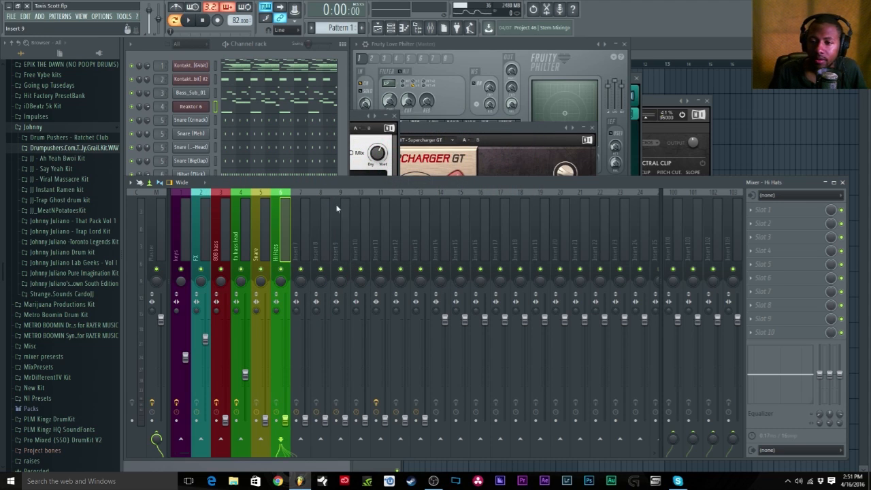
- While the pattern plays, raise Insert 9's fader to about -15.8 dB (40%), solo the track, and stop playback
left_click(346, 169)
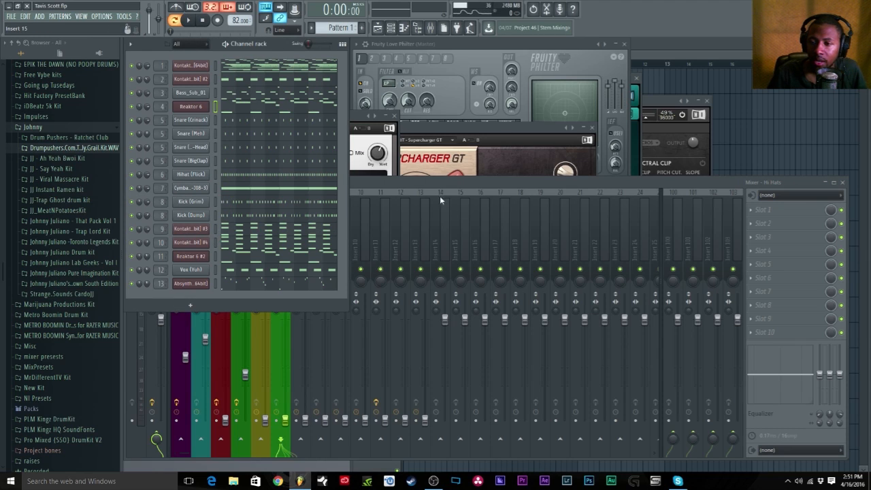
left_click(402, 181)
left_click(347, 213)
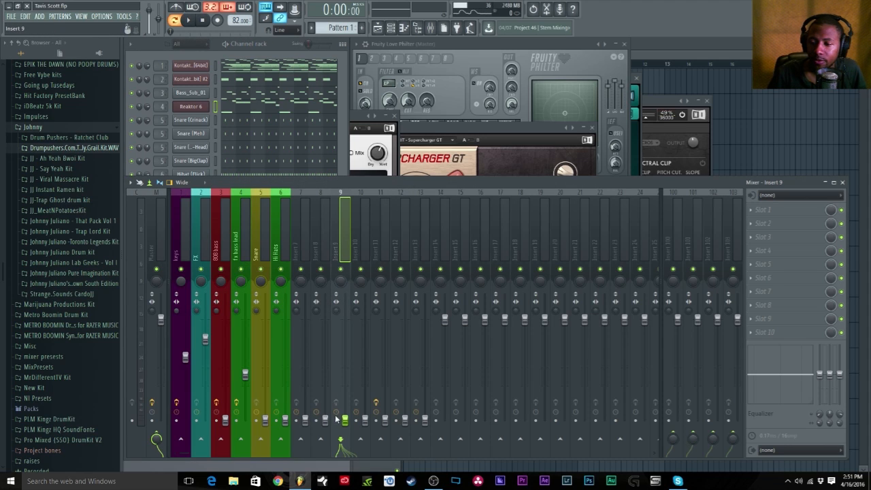
left_click_drag(346, 422, 345, 379)
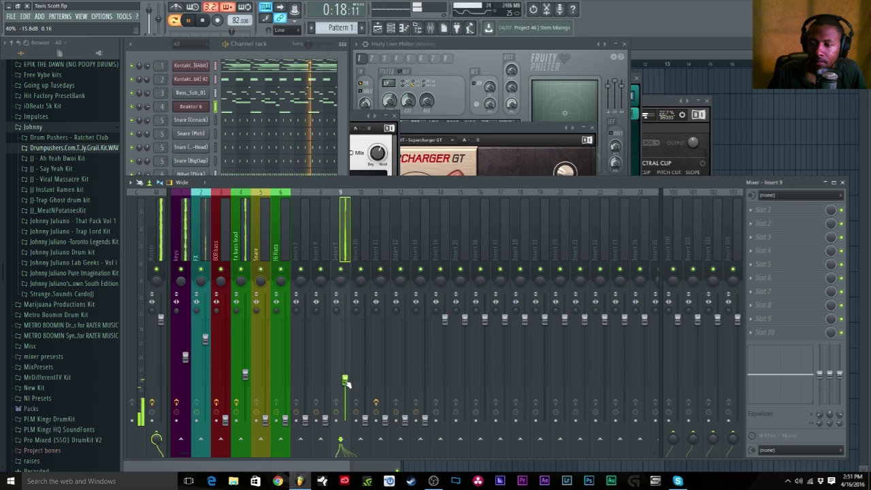
right_click(347, 273)
key("space")
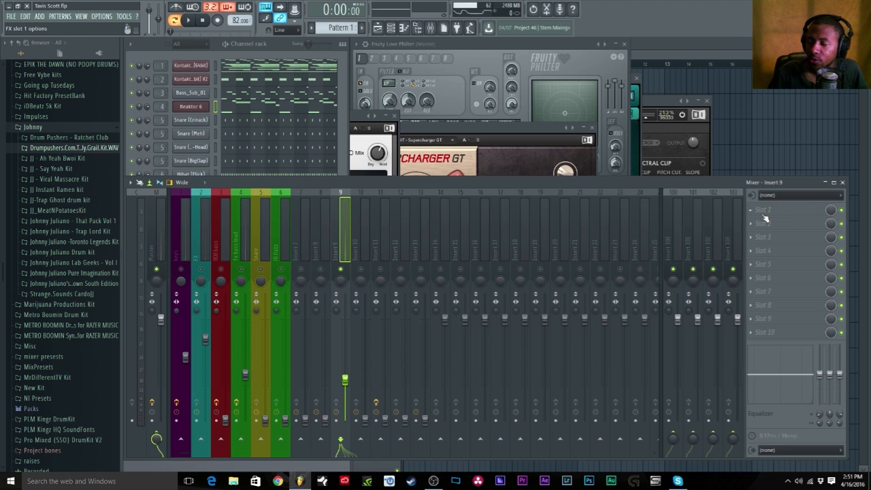
- Try the RC 48 reverb in the first effect slot of Insert 9 while the pattern plays
key("space")
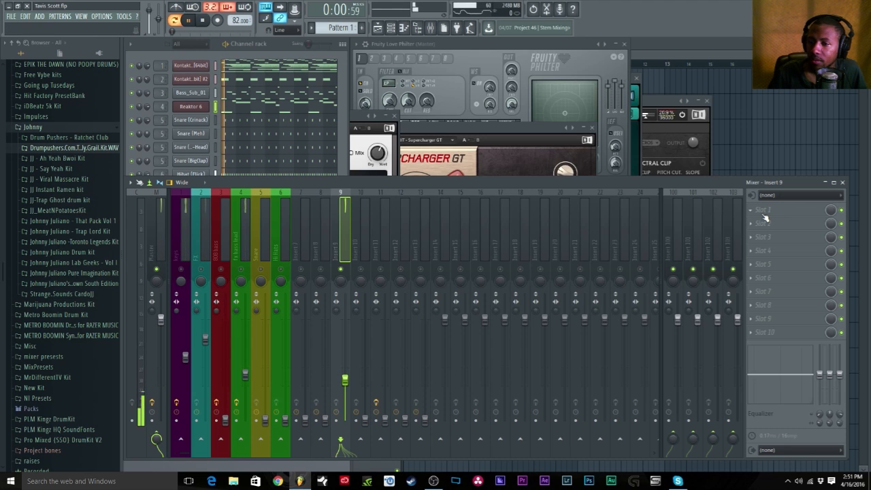
left_click(764, 213)
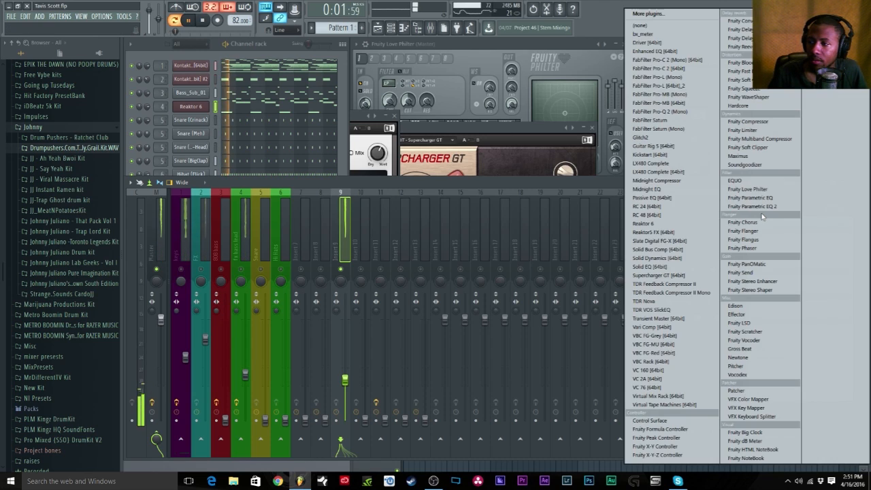
left_click(664, 215)
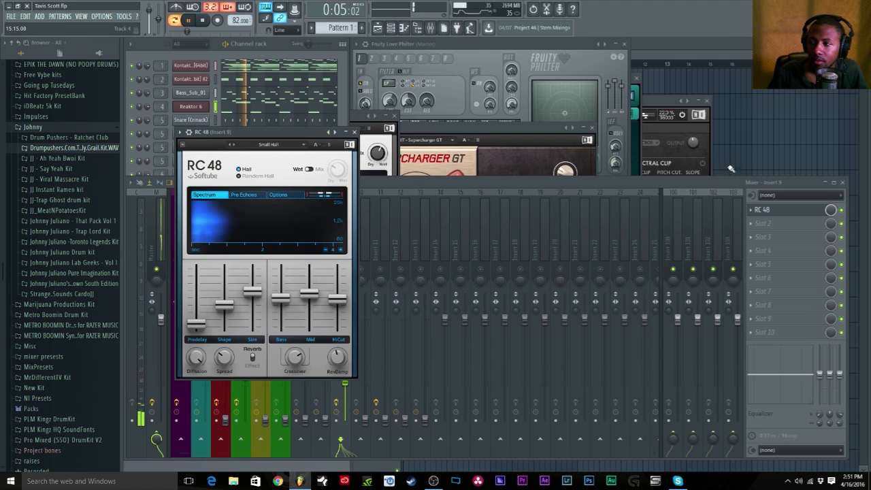
- Load the RC 24 reverb in Insert 9's first effect slot and move its window clear of the mixer tracks
left_click(754, 219)
left_click(773, 226)
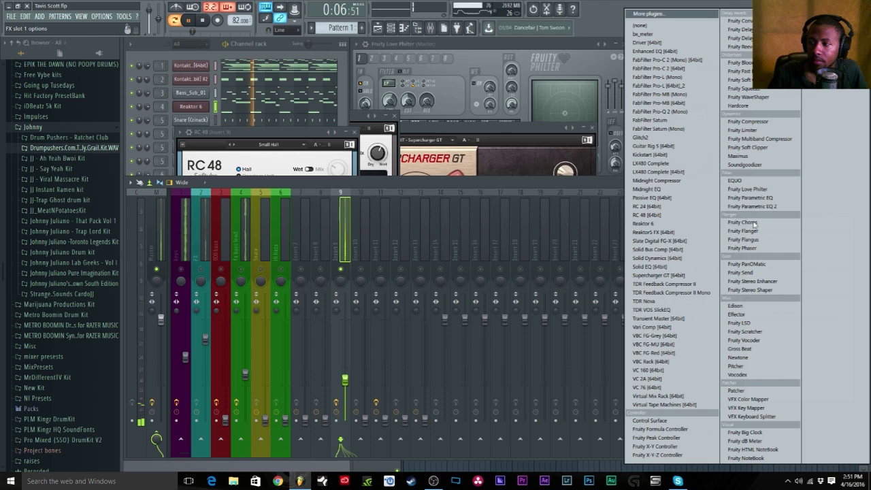
left_click(660, 207)
left_click_drag(303, 142, 628, 109)
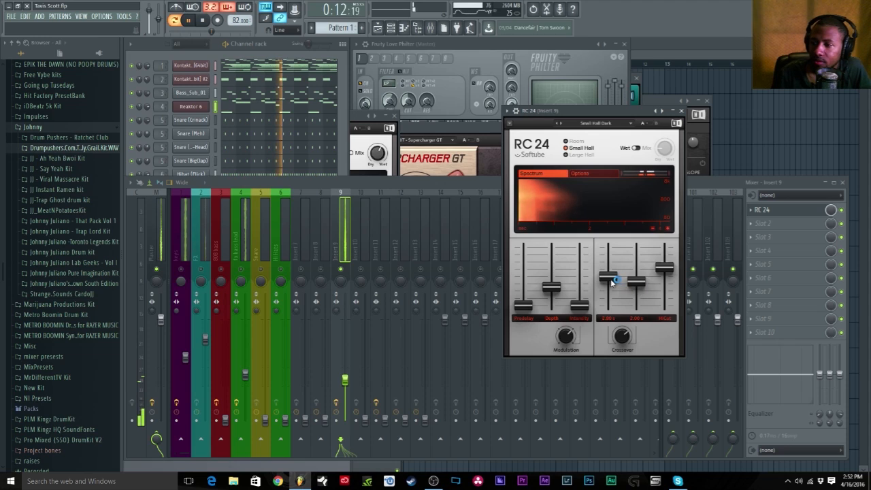
- Set the RC 24 reverb's Bass to 0.88 s, Hi Cut to 10900 Hz and Depth to 35.0
left_click_drag(611, 283, 612, 297)
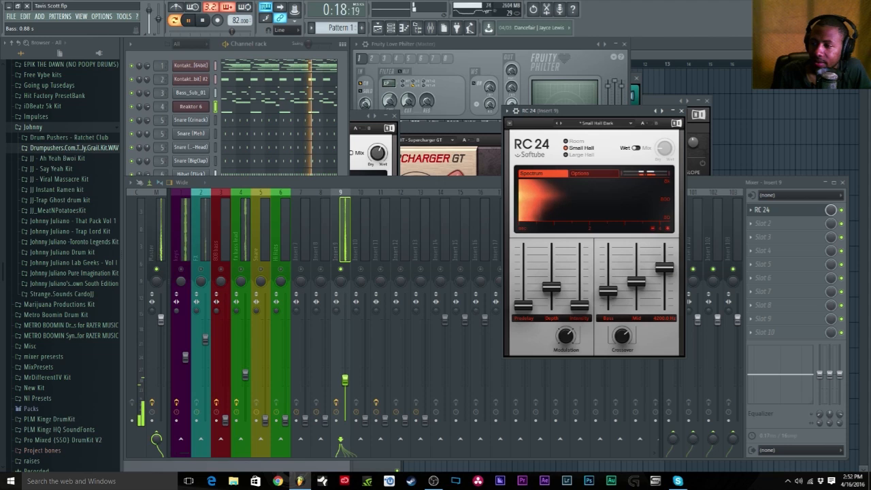
left_click_drag(664, 267, 664, 255)
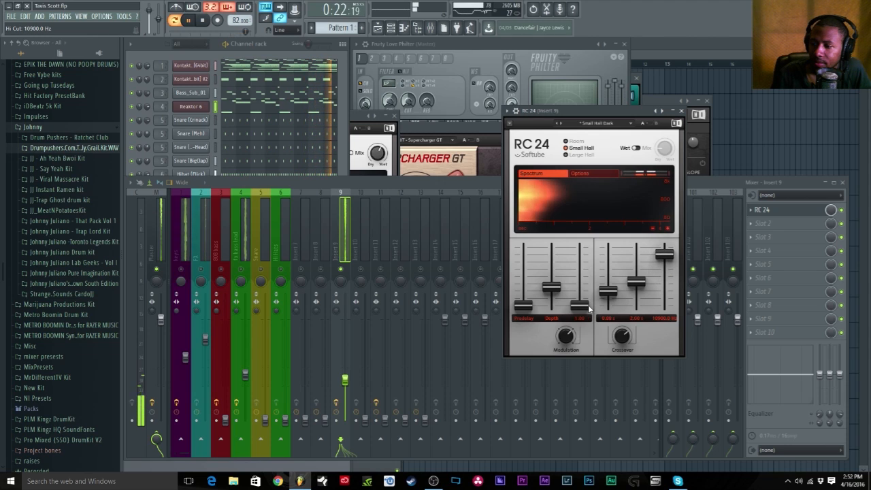
left_click_drag(552, 287, 552, 276)
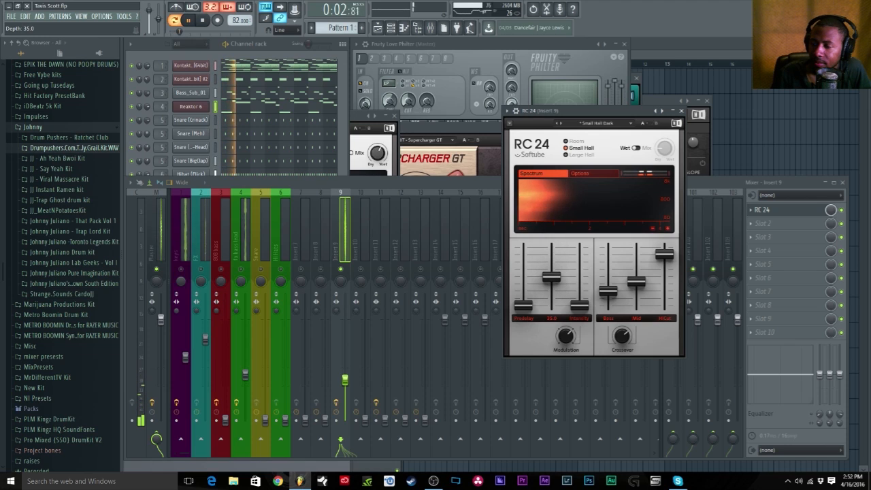
- Try a 152 ms Predelay on the RC 24 reverb and bring it back down to its minimum
left_click_drag(523, 304, 523, 248)
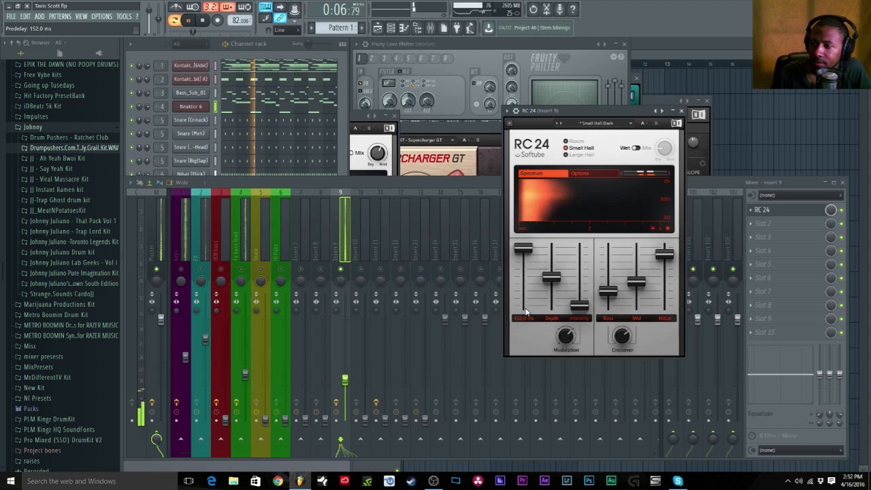
left_click_drag(523, 248, 522, 305)
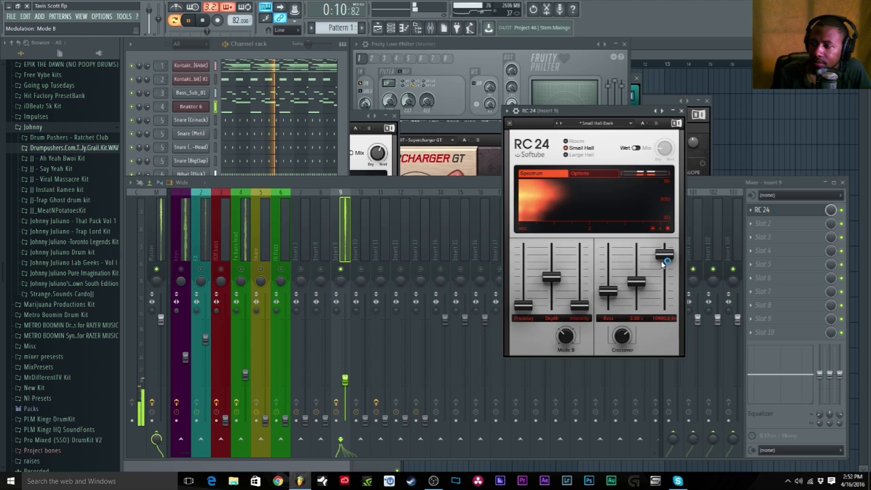
mouse_move(664, 254)
left_mouse_down()
mouse_move(665, 291)
mouse_move(664, 254)
left_mouse_up()
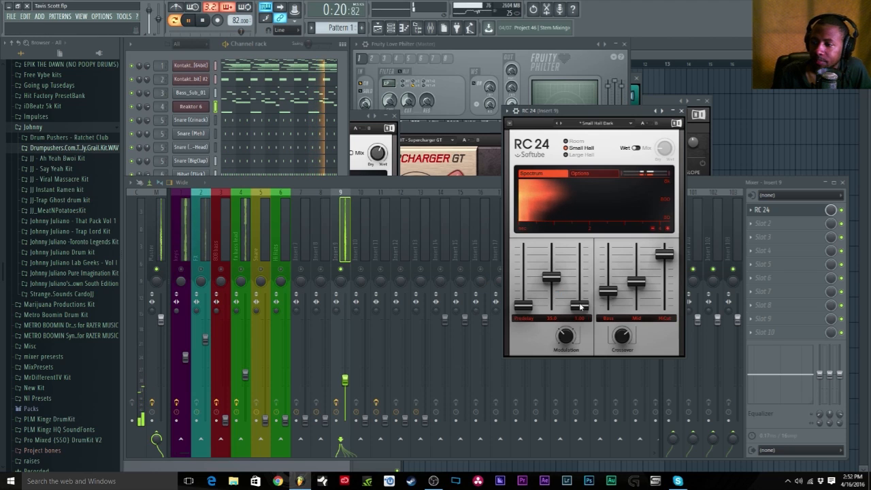
- Toggle RC 24 to compare the sound, raise Insert 9's fader to about -15.1 dB (42%), and stop playback
left_click(842, 211)
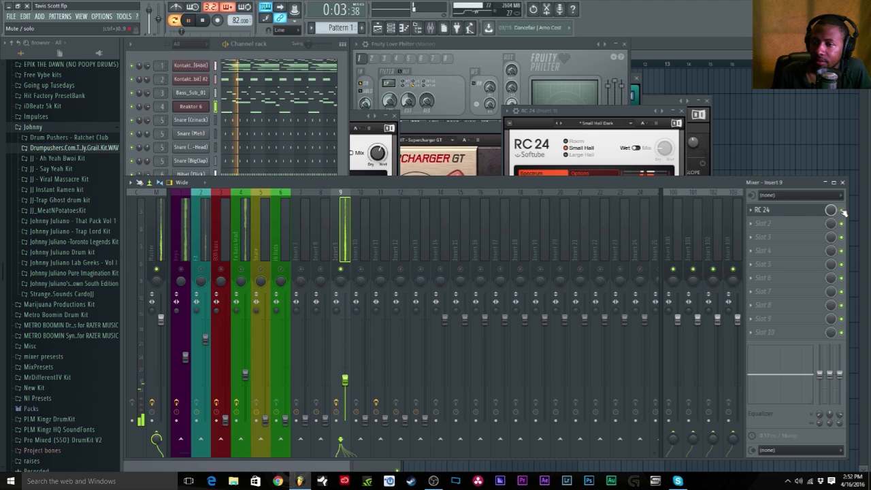
left_click(844, 184)
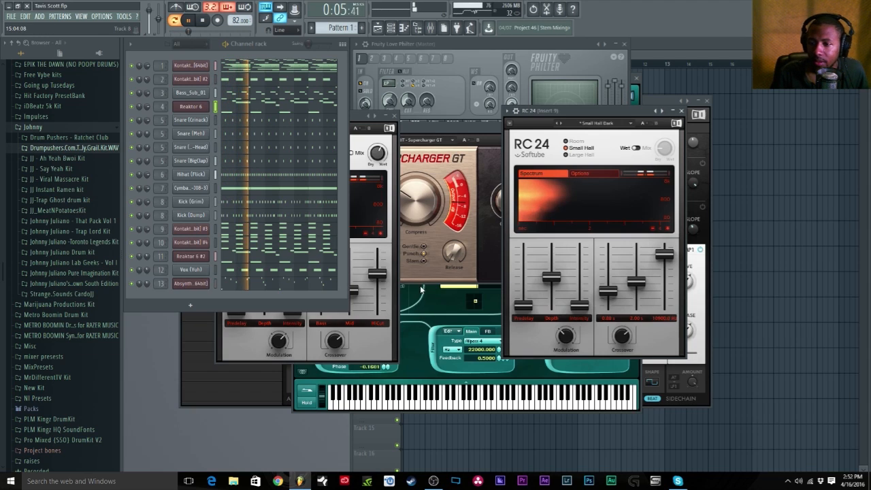
left_click(439, 27)
key("space")
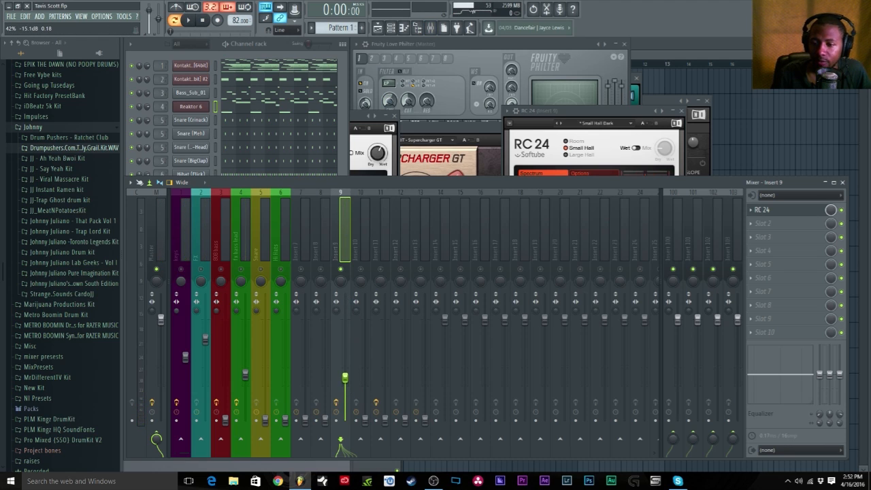
- Rename the Insert 9 mixer track "Pad" and colour it magenta
right_click(348, 194)
left_click(371, 201)
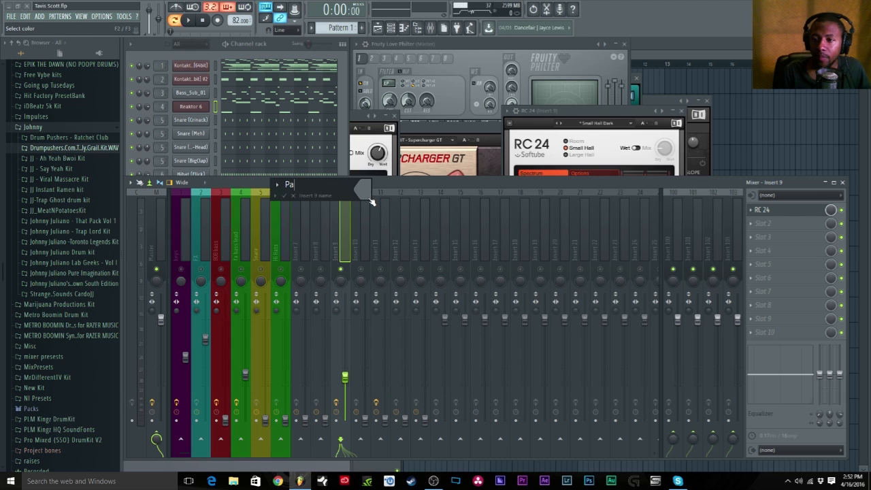
left_click(368, 200)
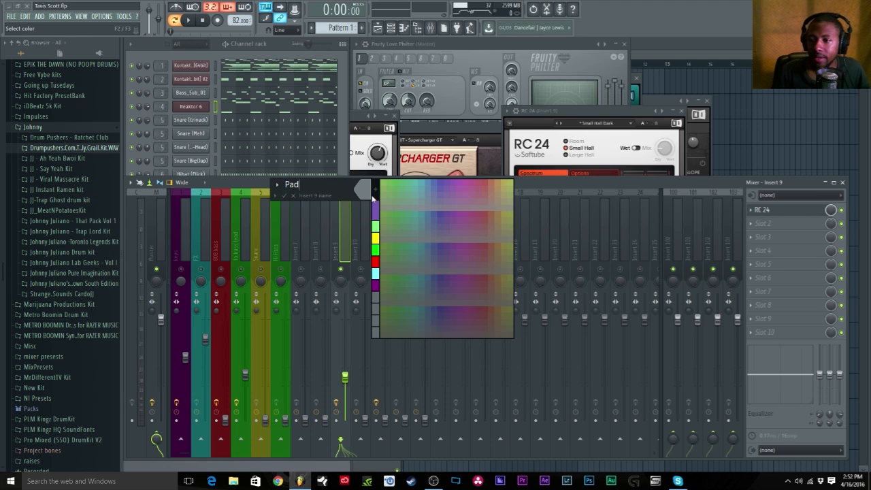
left_click(375, 191)
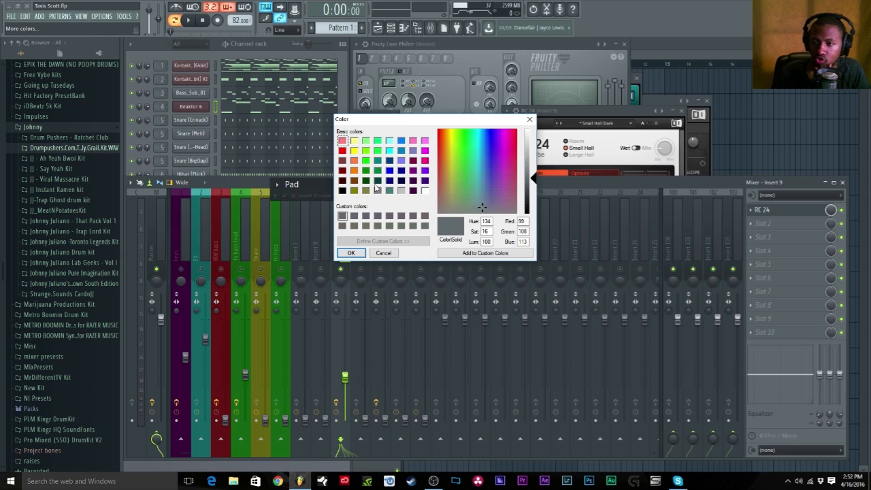
left_click(425, 150)
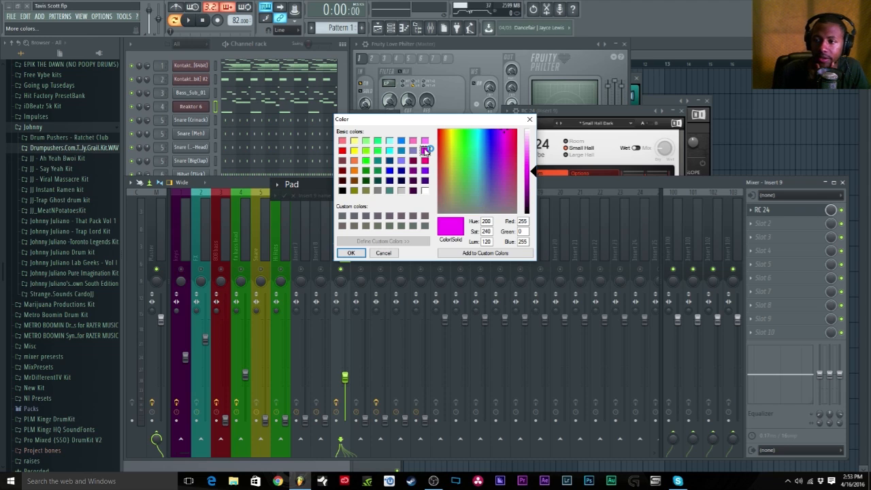
left_click(351, 252)
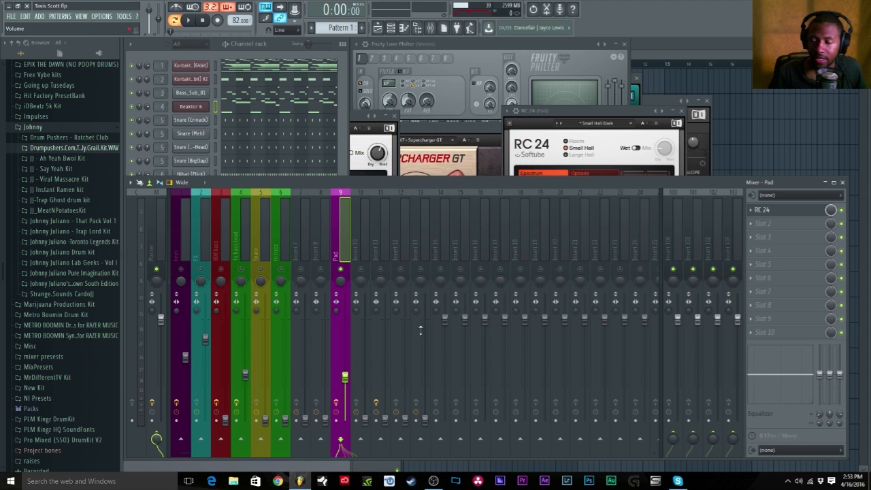
- Play the pattern briefly while viewing the full channel rack, stop it, and return to the mixer
key("space")
left_click(341, 100)
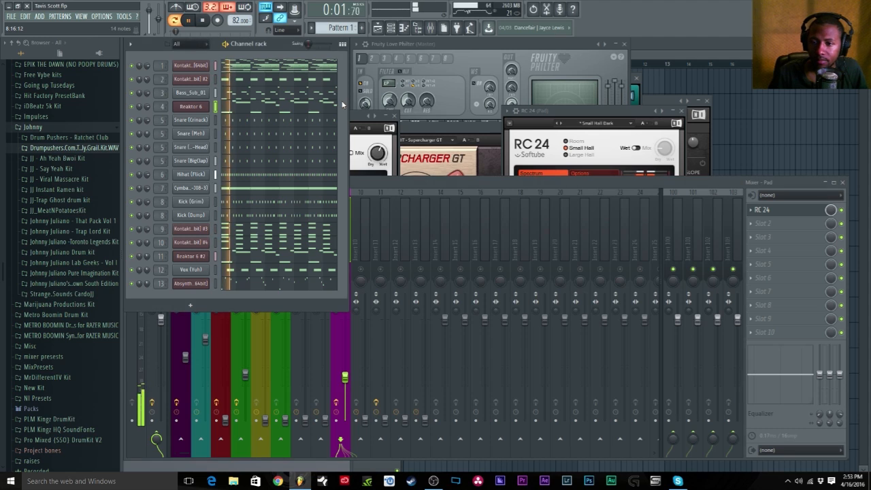
key("space")
left_click(403, 185)
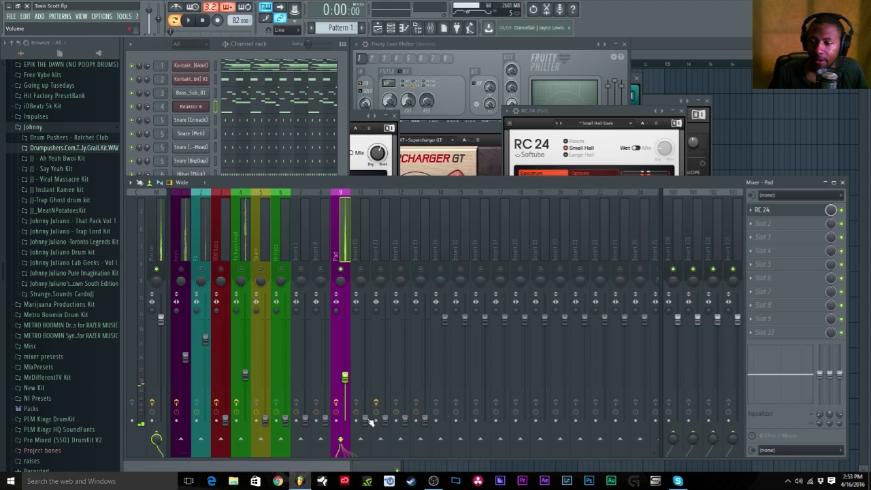
- Unmute all mixer tracks and raise Insert 10's fader to about -11.9 dB (53%) during playback
left_click(367, 420)
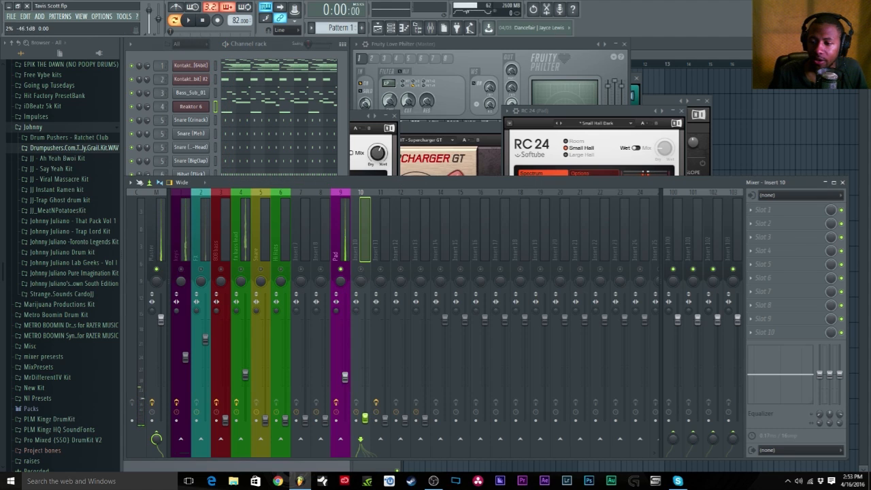
right_click(365, 271)
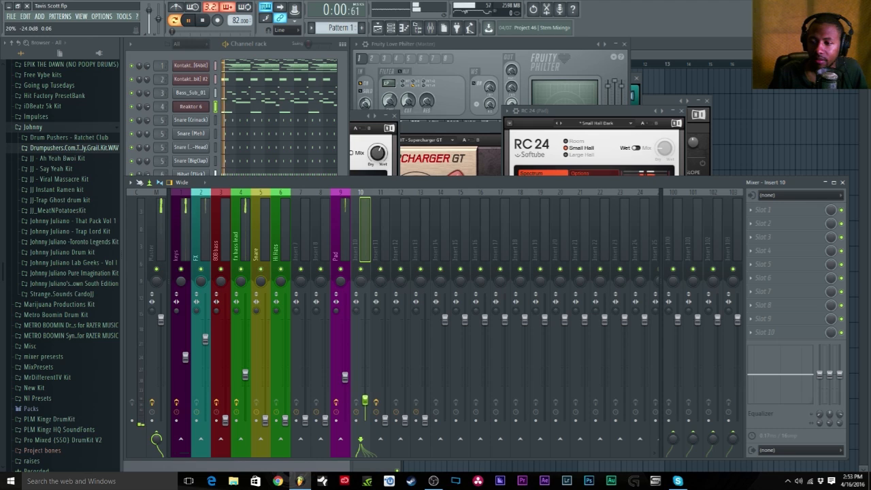
left_click_drag(364, 400, 365, 367)
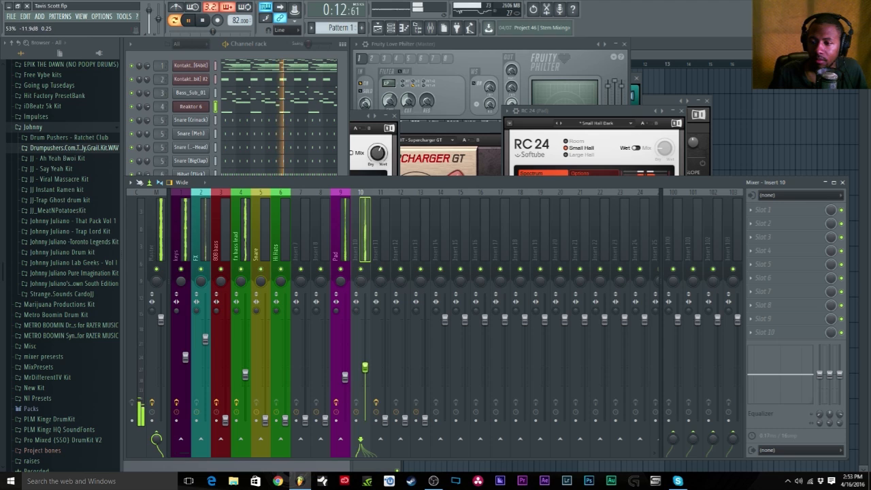
- Solo Insert 10 and load the RC 24 reverb in its first effect slot
right_click(360, 270)
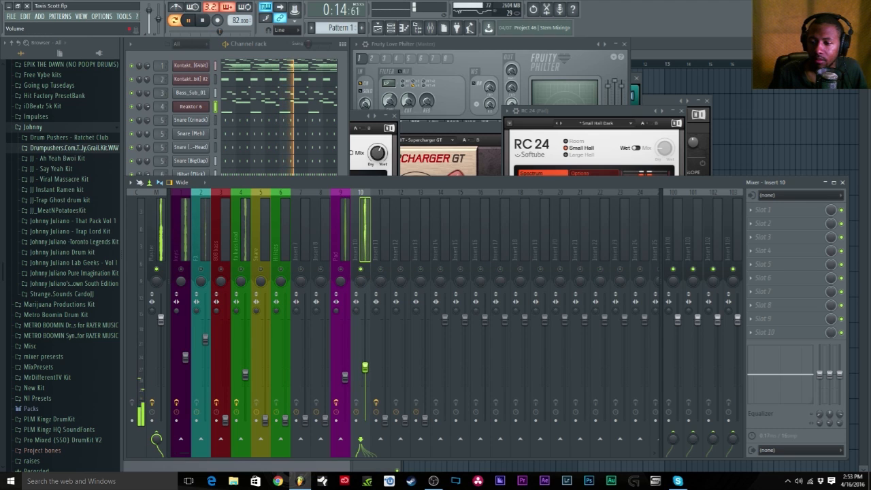
left_click(782, 213)
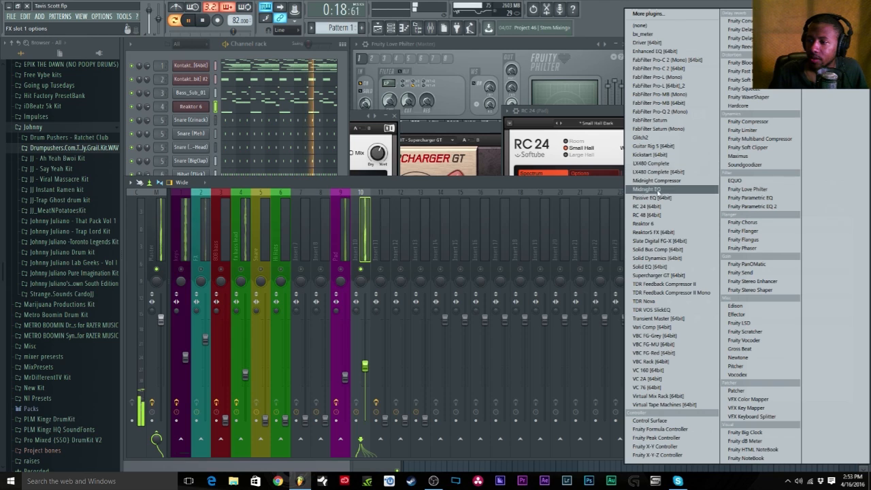
left_click(647, 206)
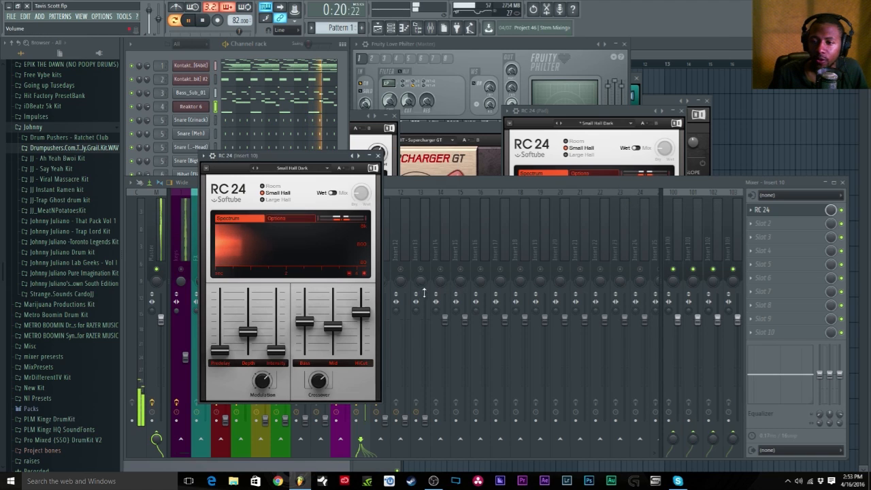
- On Insert 10's RC 24, set Bass to 0.80 s, raise Mid and HiCut slightly, and keep the Small Hall algorithm
left_click_drag(305, 321, 304, 335)
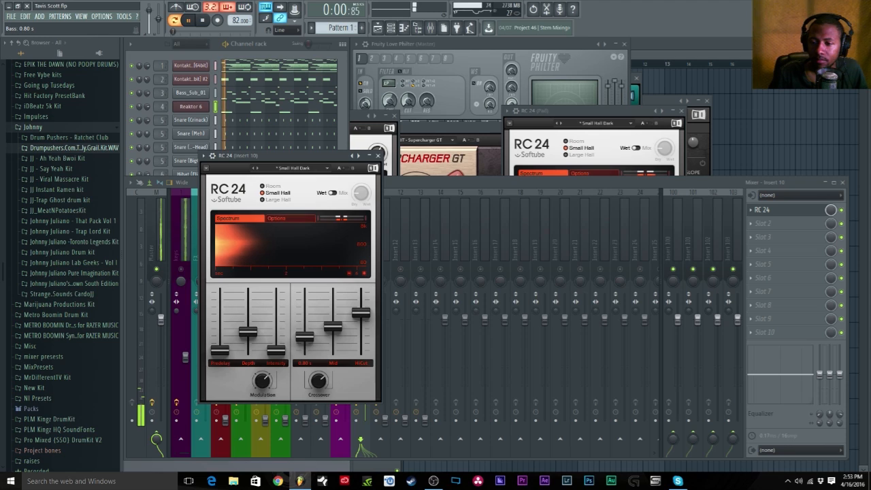
left_click_drag(361, 311, 334, 320)
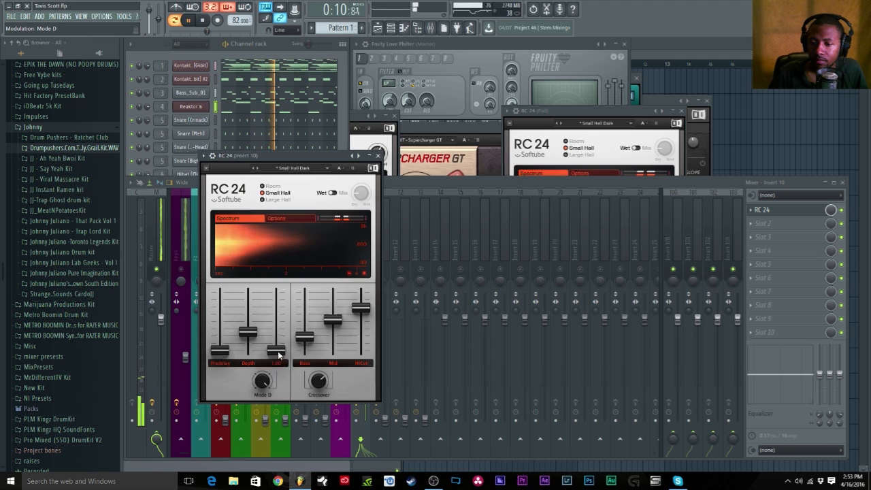
mouse_move(278, 355)
left_mouse_down()
mouse_move(279, 321)
mouse_move(275, 351)
left_mouse_up()
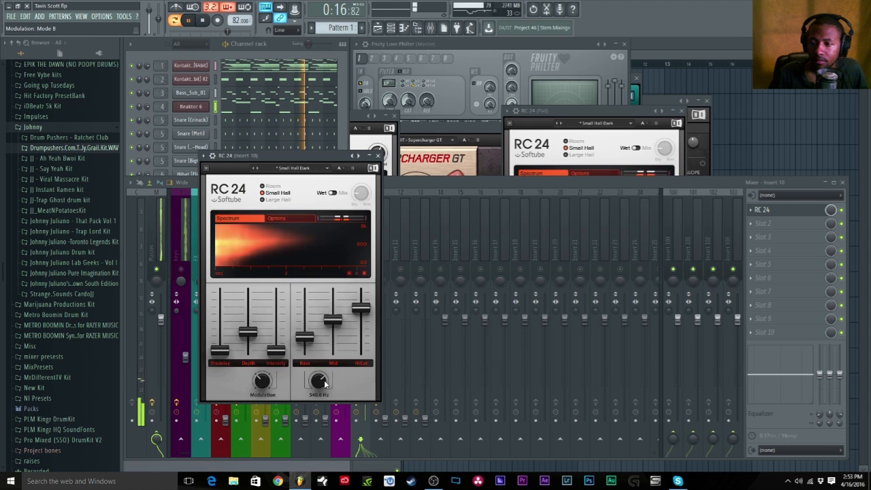
left_click(276, 200)
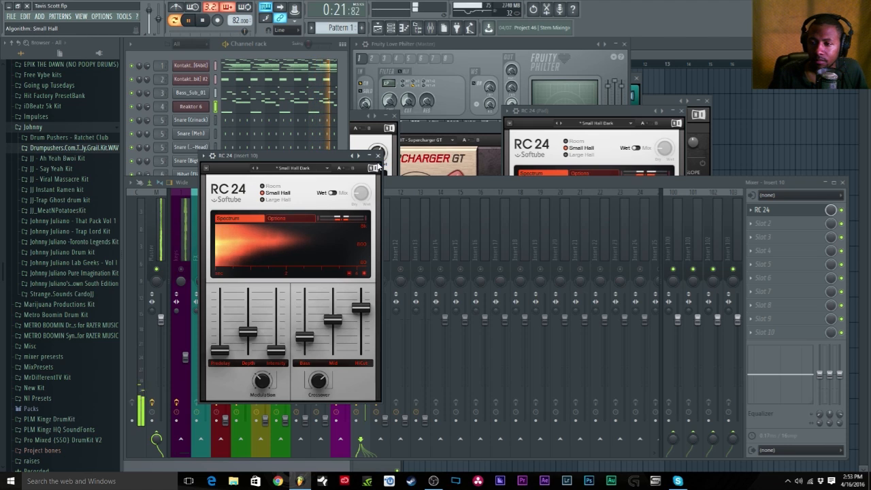
- Switch Insert 10's RC 24 from Wet to Mix, set the mix to 60%, and stop playback
left_click(338, 193)
left_click_drag(361, 194, 362, 197)
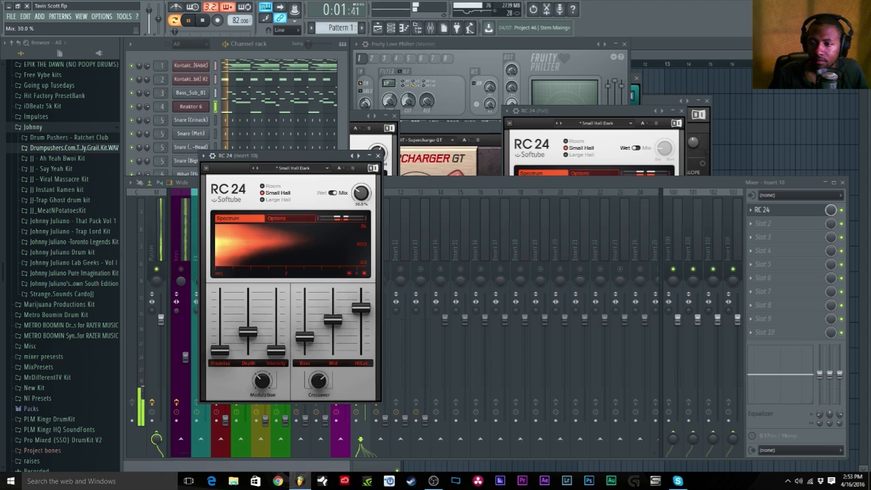
left_click_drag(362, 194, 361, 191)
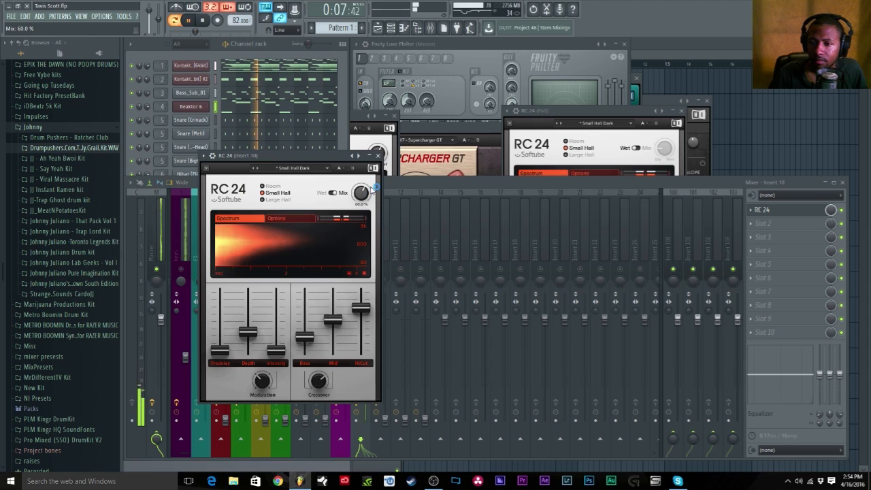
key("space")
left_click(207, 168)
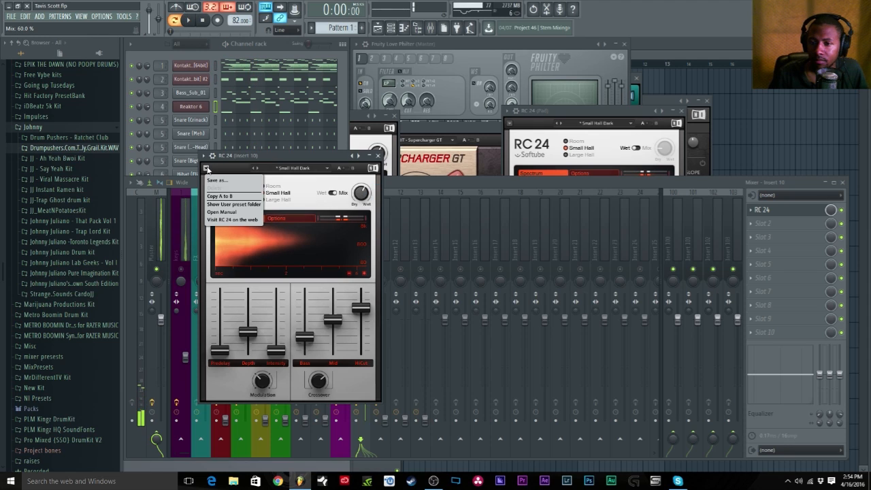
left_click(207, 168)
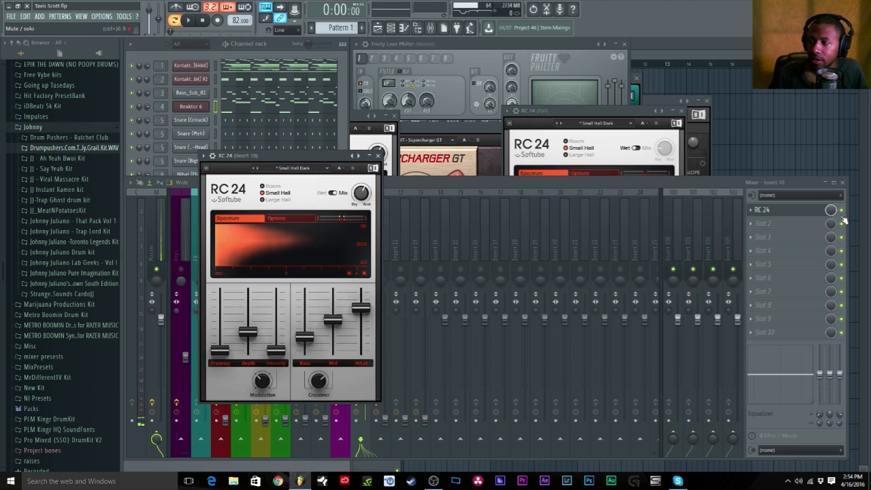
- Listen to Pad and Insert 10 together, panning Pad about 44% left and Insert 10 about 45% right
key("space")
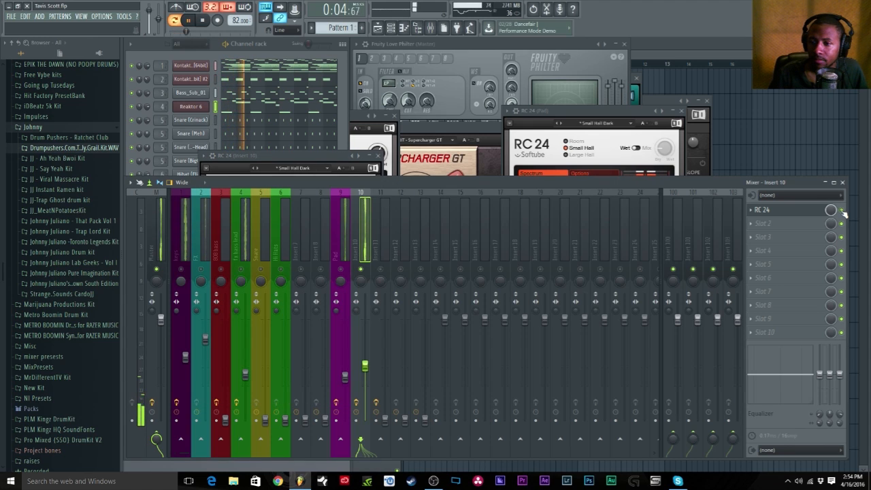
key("space")
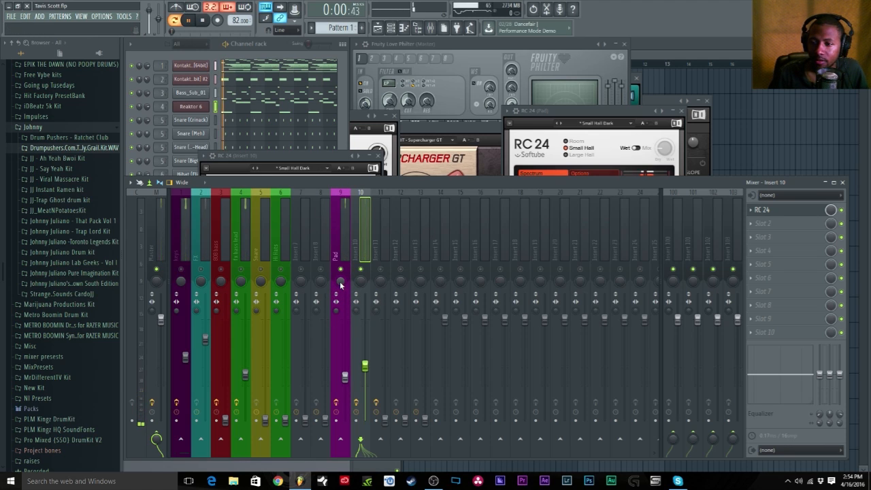
mouse_move(341, 284)
left_mouse_down()
mouse_move(356, 275)
mouse_move(341, 292)
left_mouse_up()
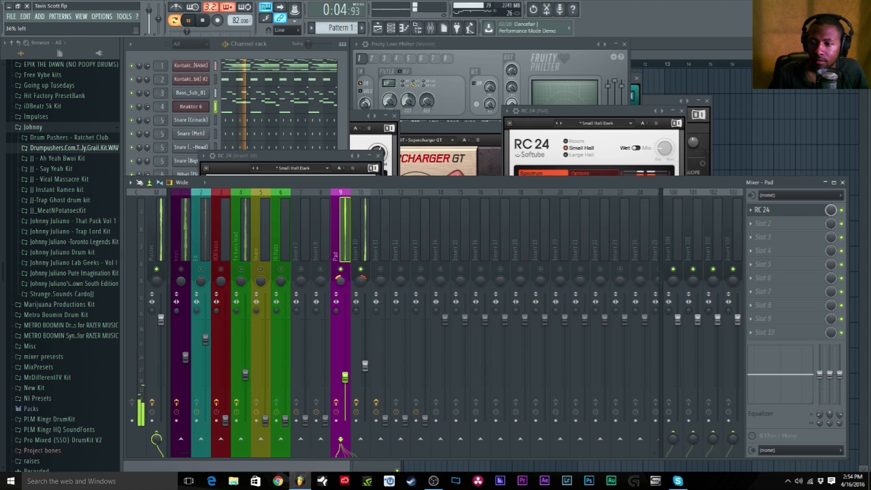
left_click(360, 281)
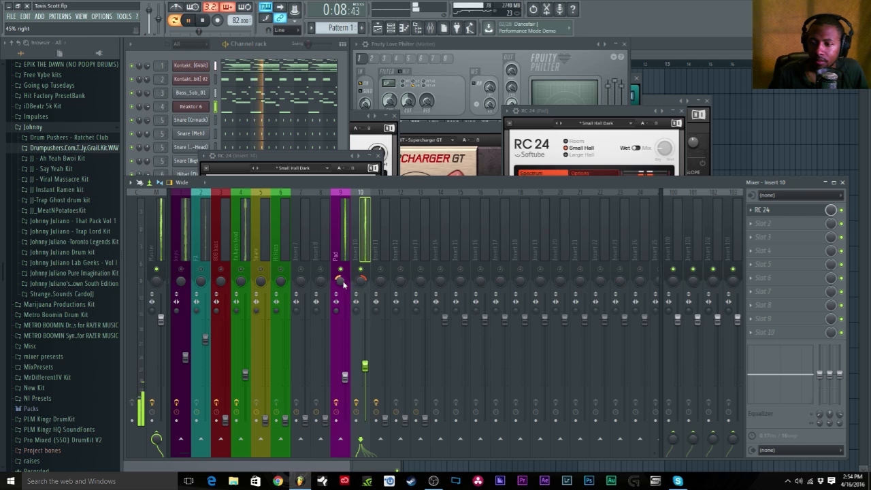
left_click_drag(343, 282, 343, 299)
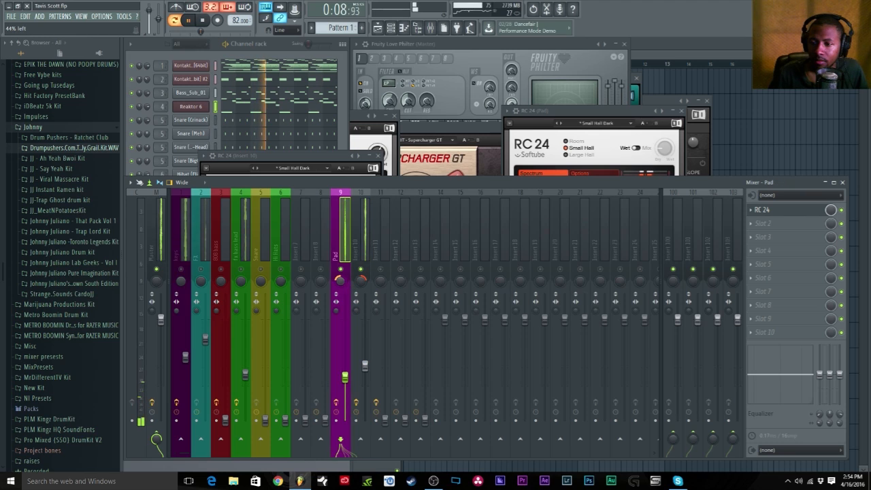
- Unmute all tracks and balance the faders, Insert 10 at about -12.7 dB (50%) and Pad at about -14.0 dB (46%)
left_click(365, 365)
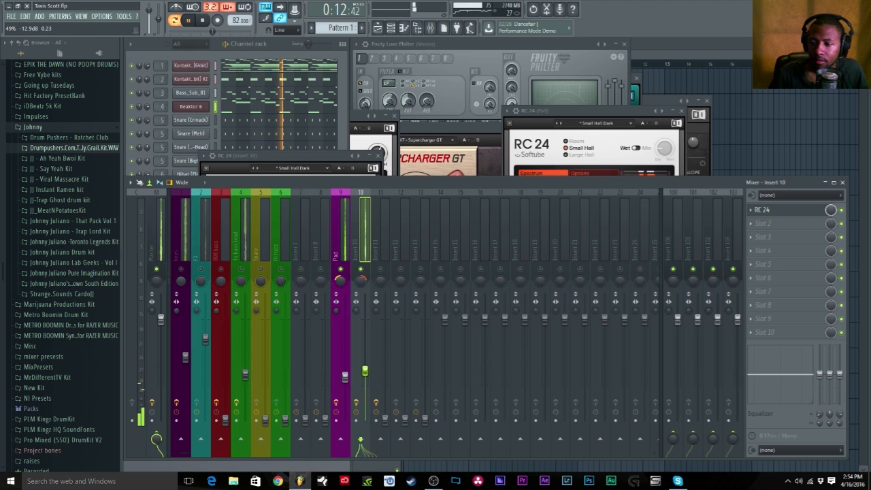
right_click(361, 270)
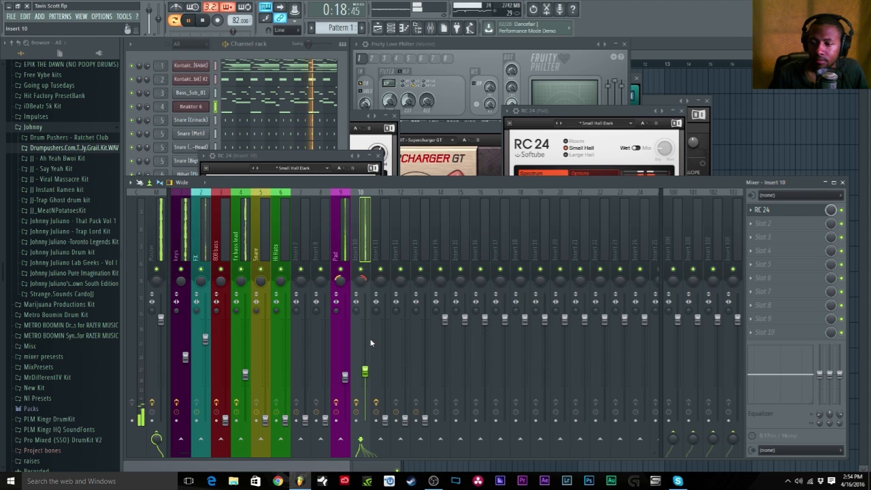
left_click(366, 372)
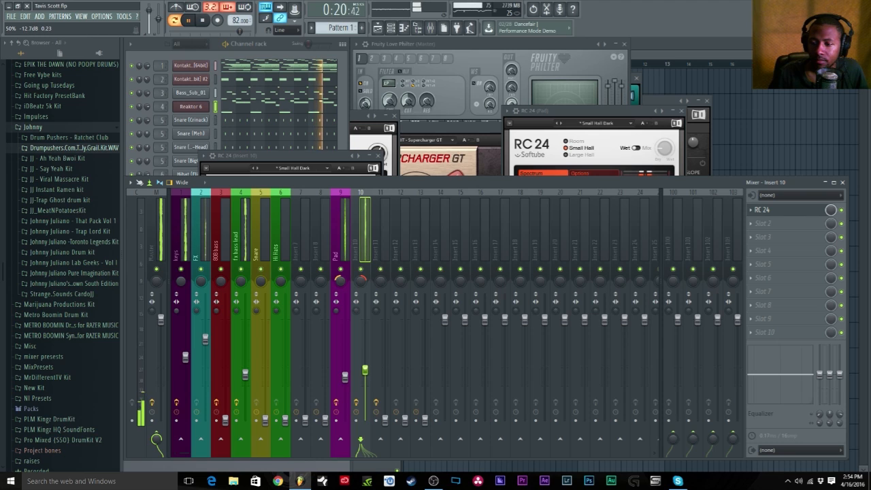
left_click(345, 375)
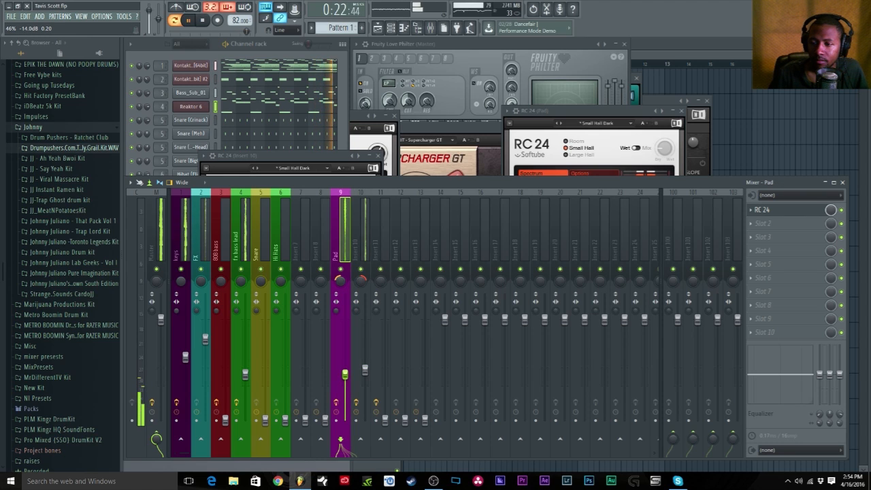
left_click(355, 379)
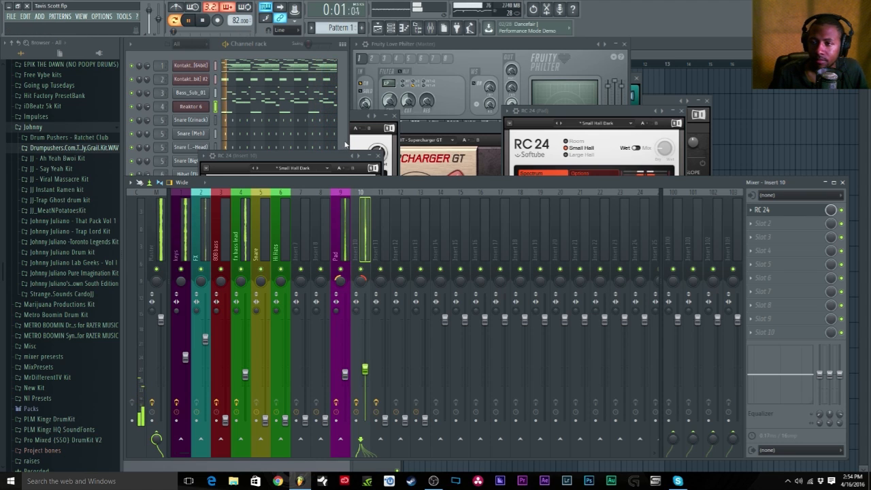
- Stop playback, rename the Insert 10 mixer track "Pad 2" and colour it magenta
left_click(348, 145)
key("space")
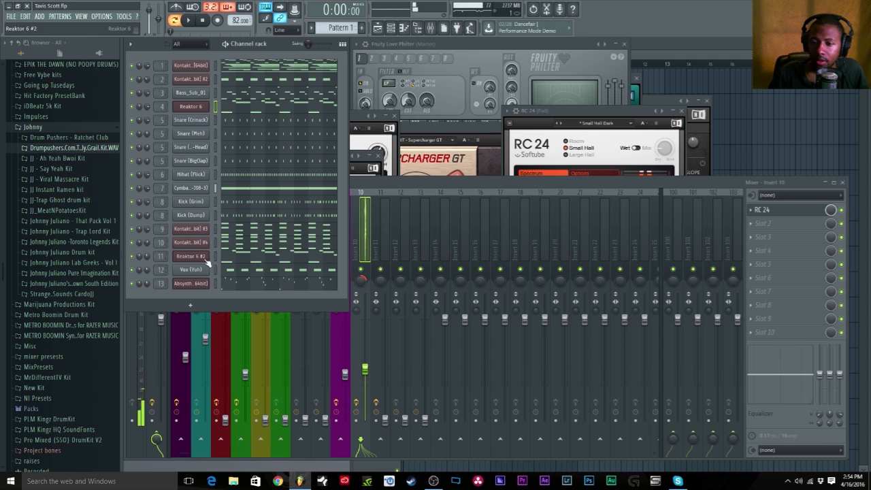
left_click(411, 183)
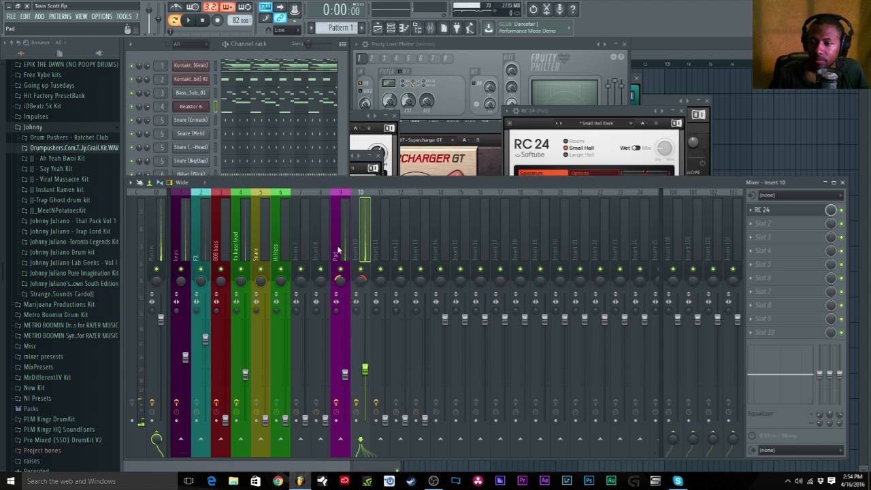
right_click(371, 192)
left_click(386, 201)
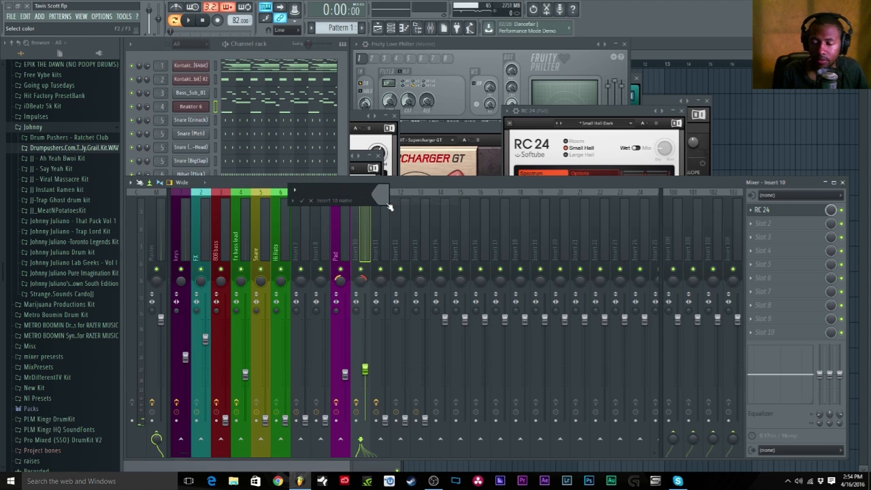
type("Pad")
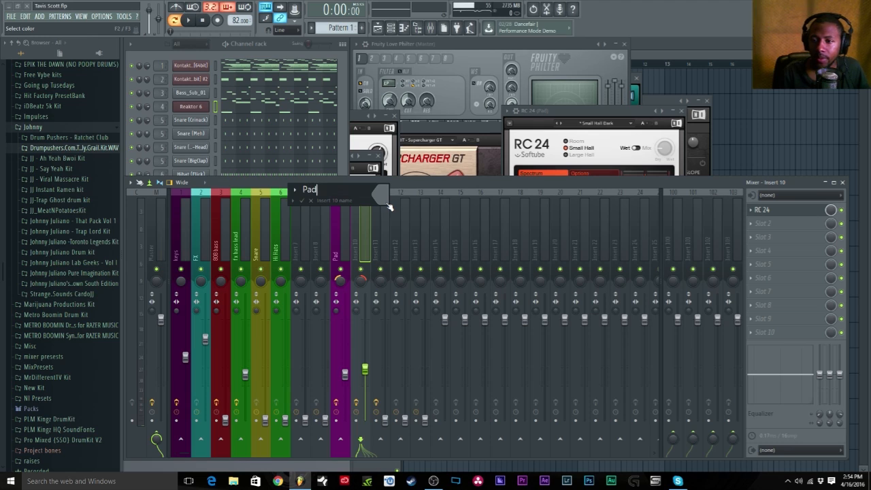
type(" 2")
left_click(385, 201)
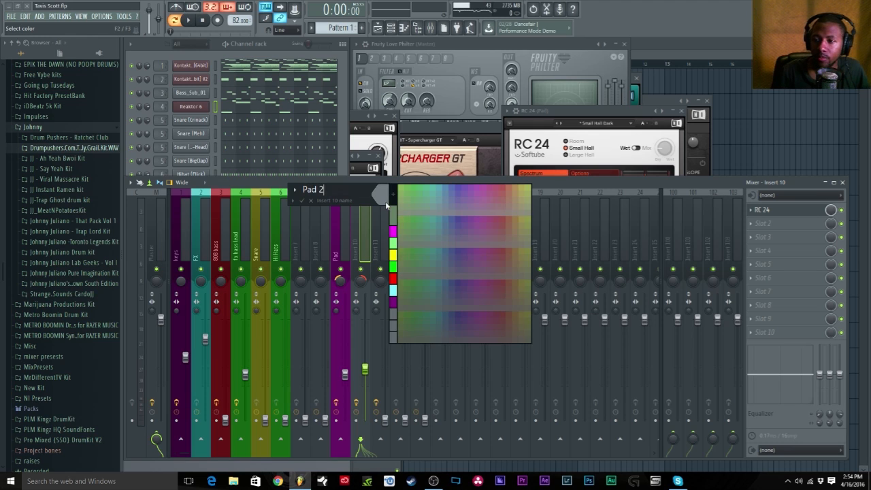
left_click(393, 232)
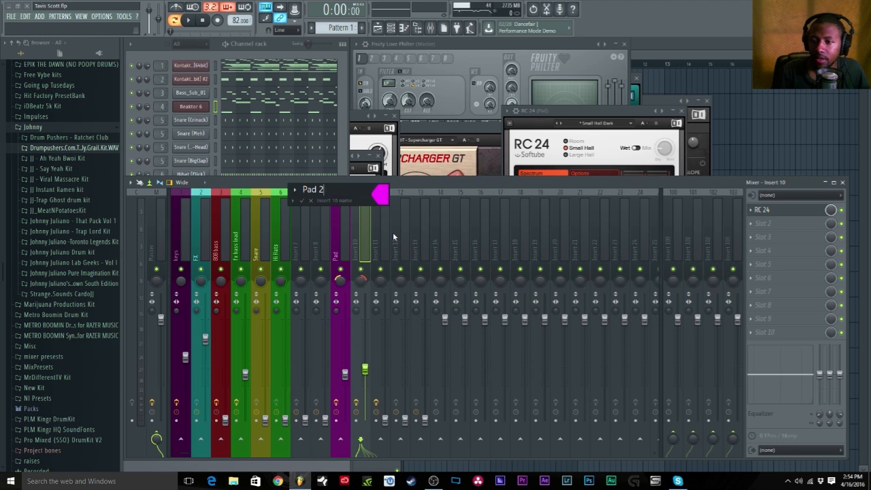
key("Return")
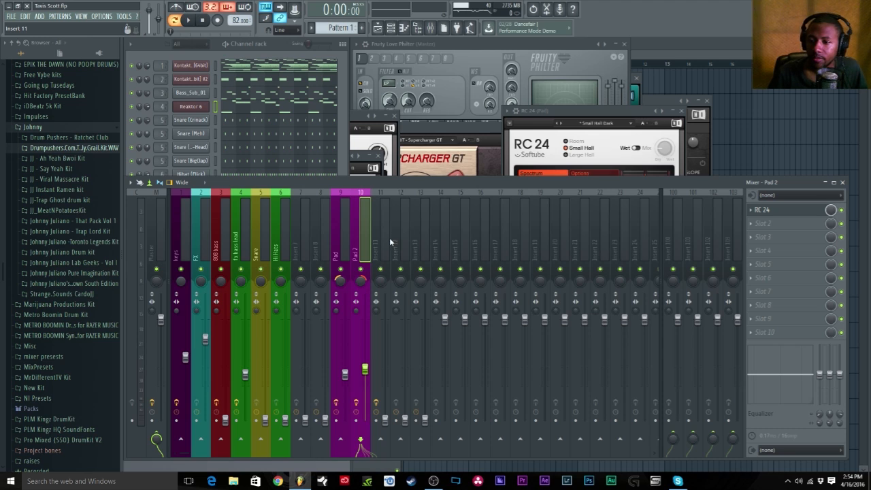
- Raise Insert 11's fader to about -13.2 dB (48%) during playback, rename the track "low bass lead" and colour it light green
left_click_drag(385, 418, 385, 373)
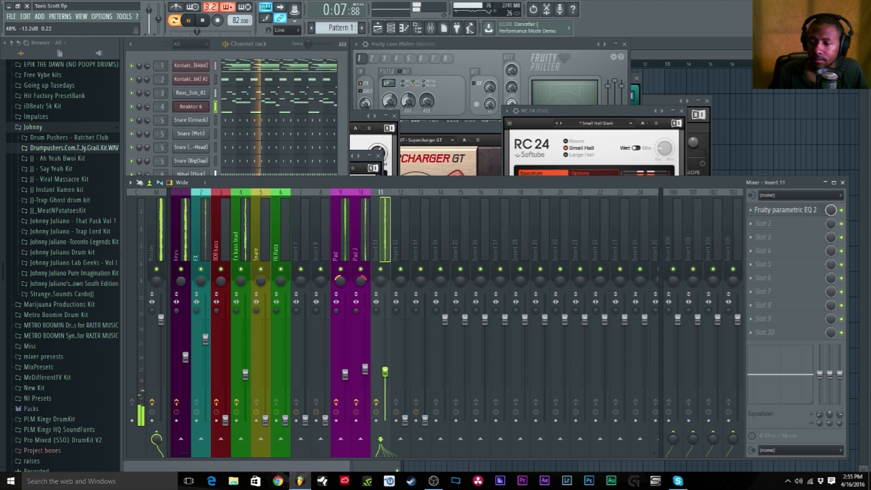
right_click(385, 218)
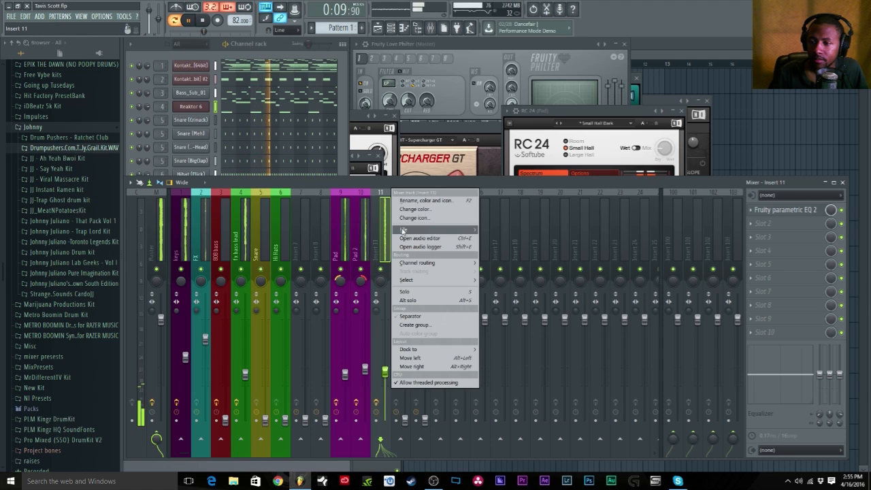
left_click(416, 200)
type("low b")
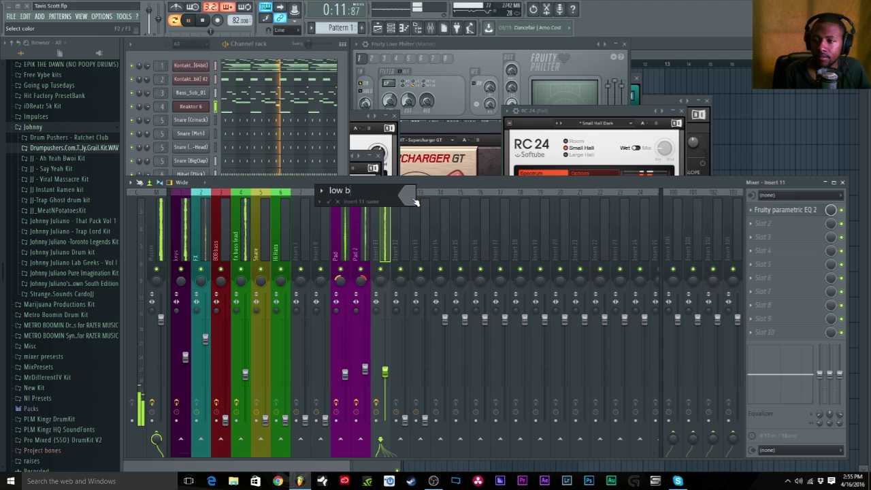
type("ass l")
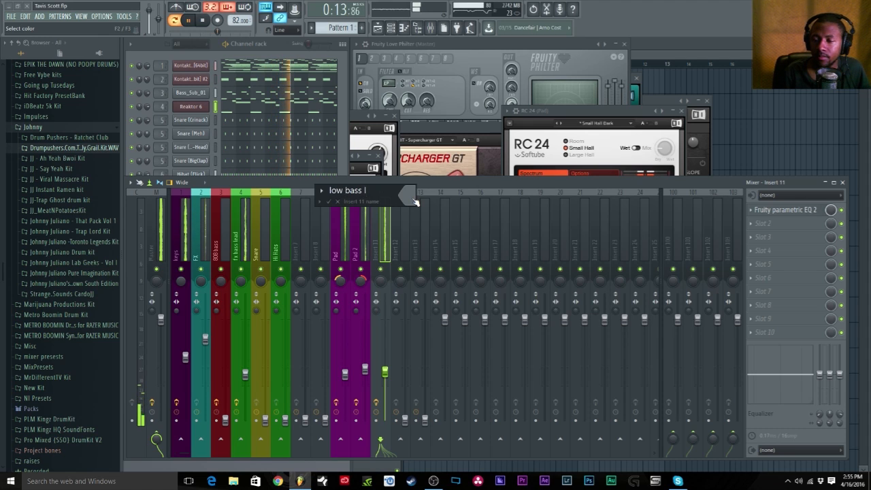
type("ead")
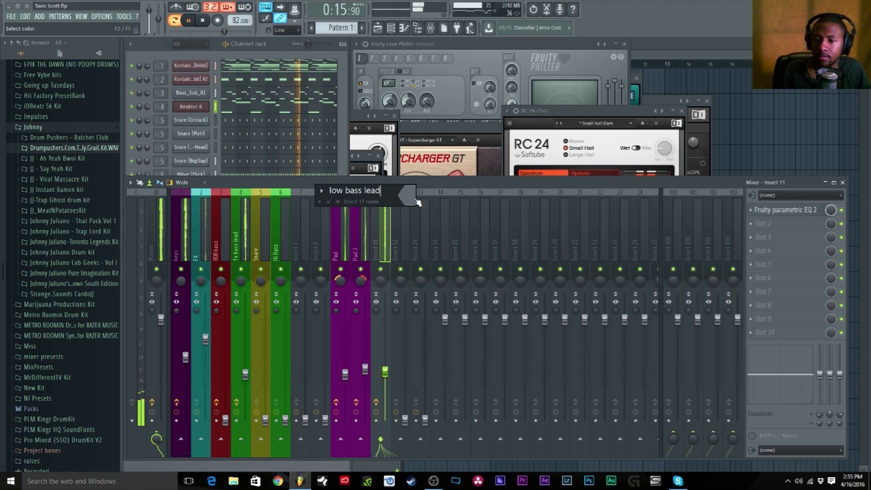
left_click(417, 201)
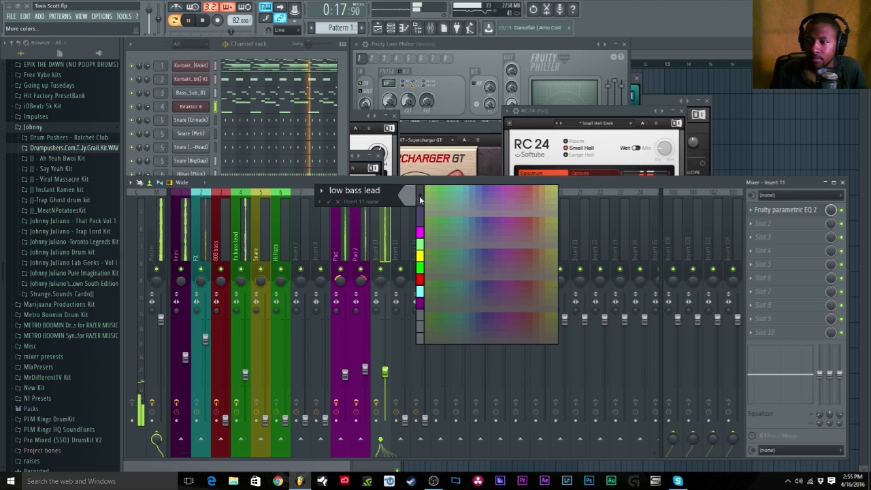
left_click(420, 244)
key("Return")
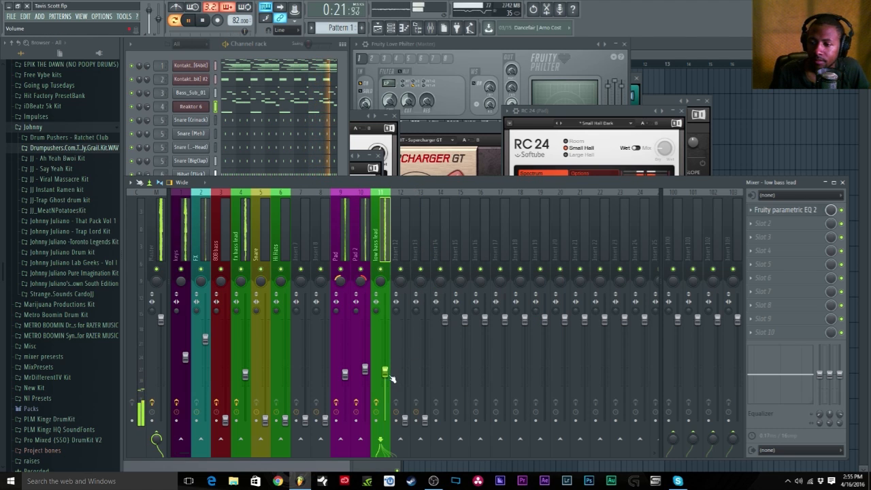
- Lower the low bass lead fader slightly, balance it against fx bass lead with the other tracks muted, and unmute all tracks
left_click_drag(385, 372, 386, 378)
key("space")
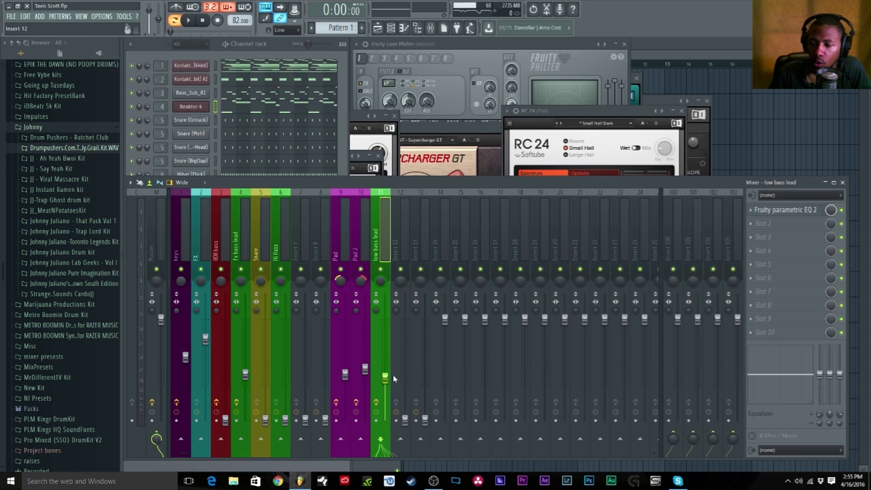
right_click(382, 271)
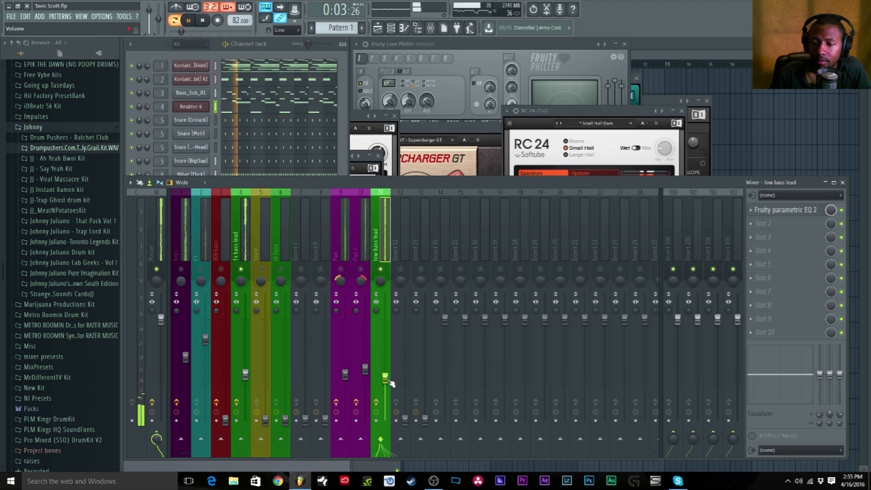
left_click(204, 24)
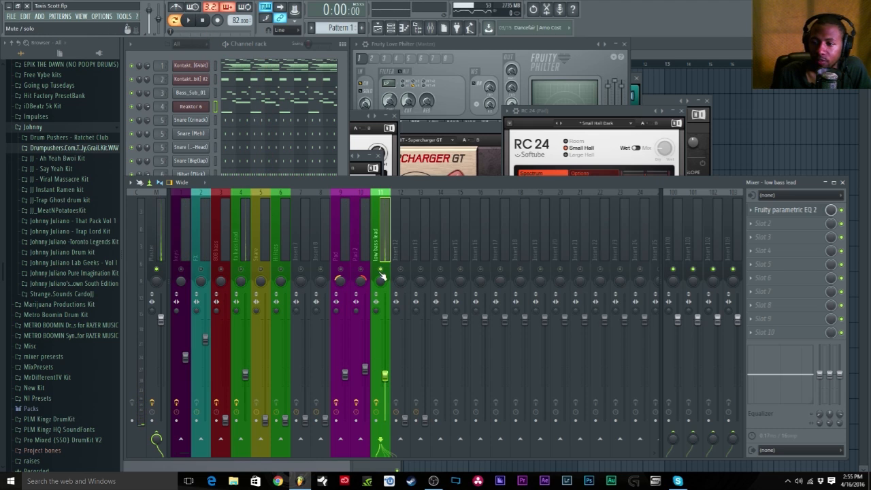
right_click(381, 272)
- Check the channel rack for the next sound and rename the Insert 12 mixer track "Vox"
left_click(345, 135)
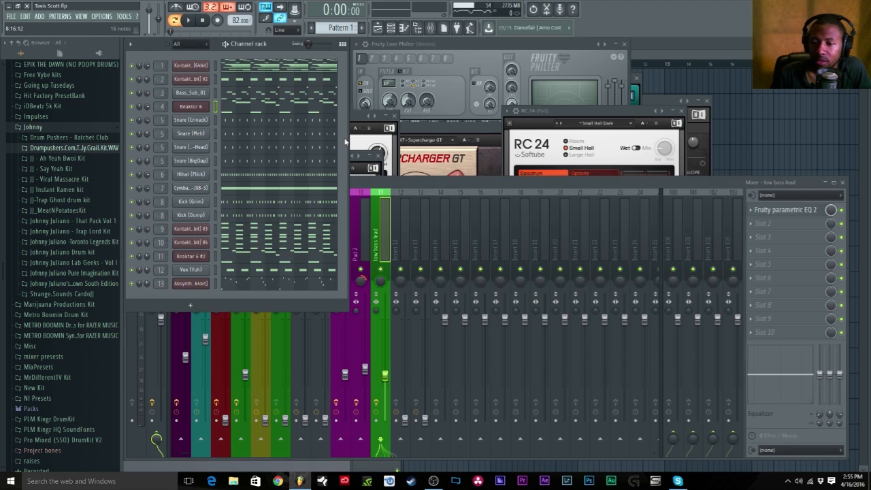
left_click(415, 186)
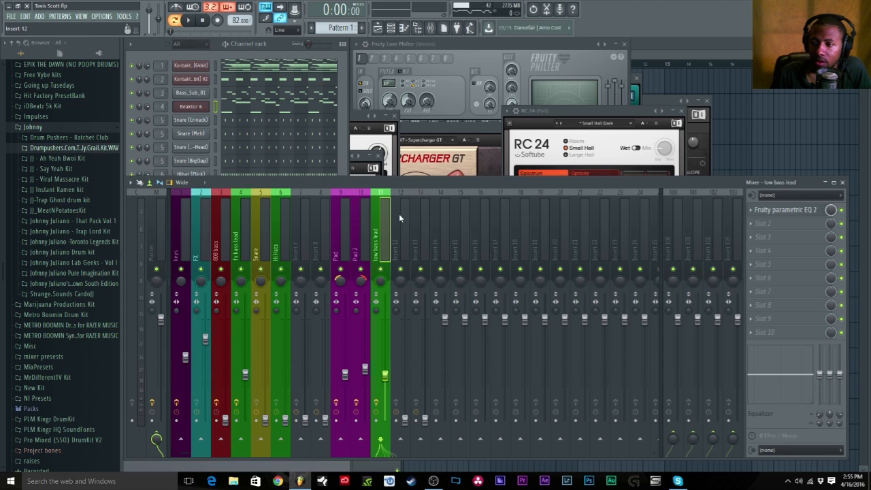
right_click(399, 213)
left_click(421, 196)
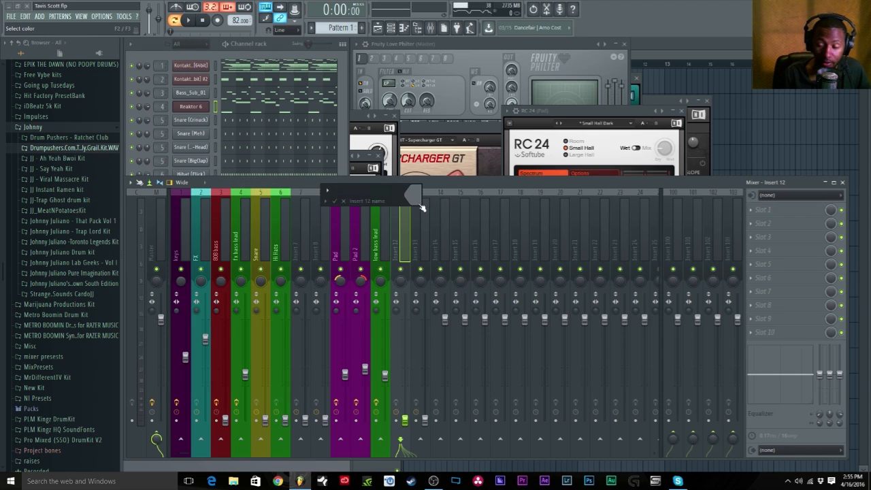
type("Vox")
key("Return")
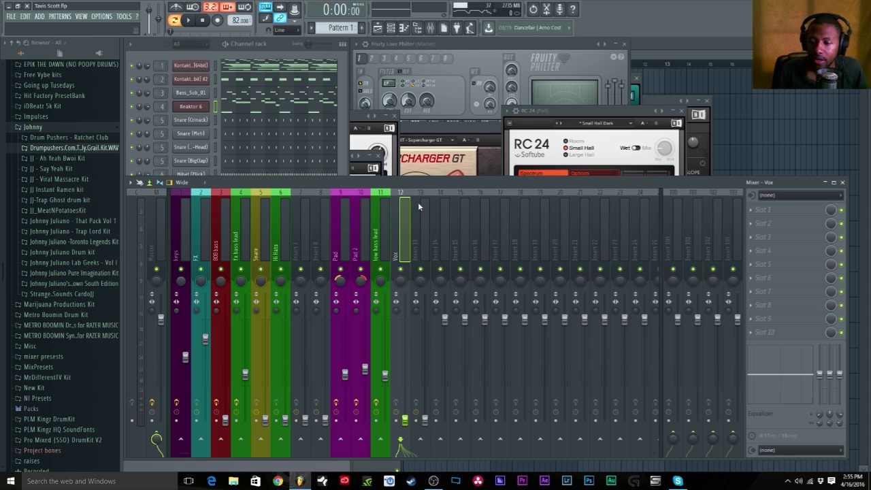
- Play the beat, raise the Vox fader to a level that sits in the mix, and stop playback
key("space")
left_click_drag(407, 421, 405, 354)
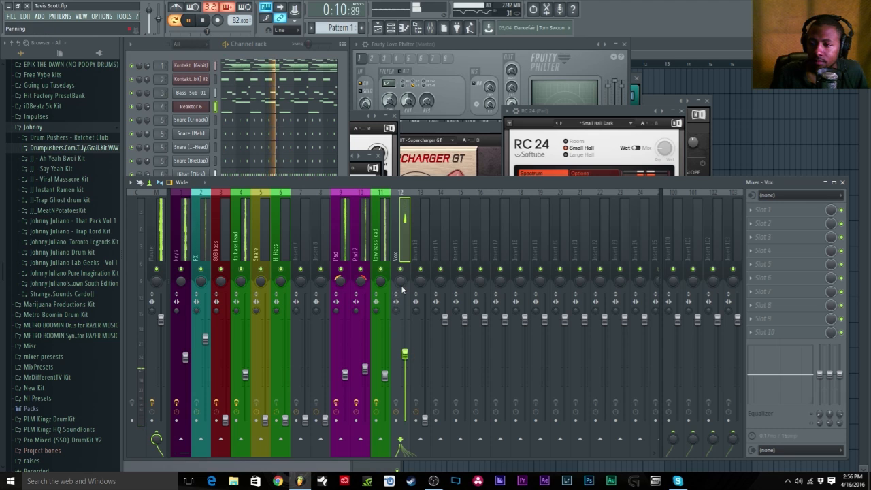
key("space")
- Load RC 24 into the Vox track's first effect slot, solo Vox and bring the reverb window to the front during playback
left_click(760, 214)
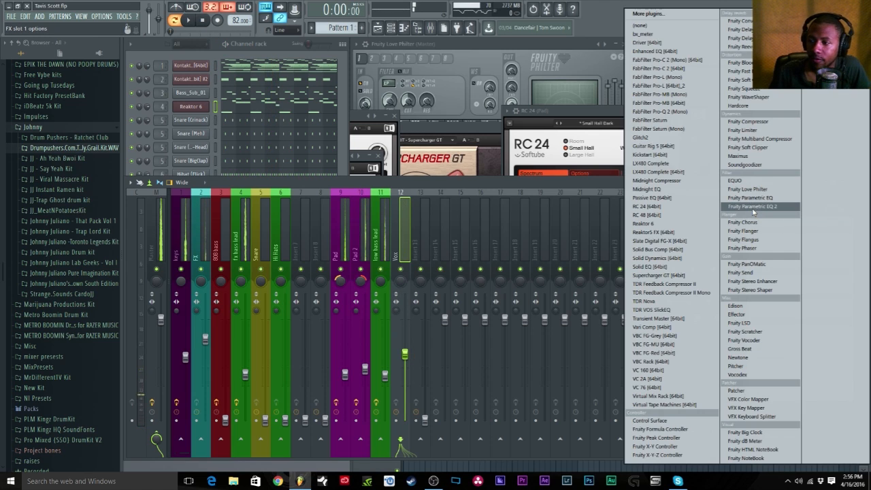
left_click(647, 205)
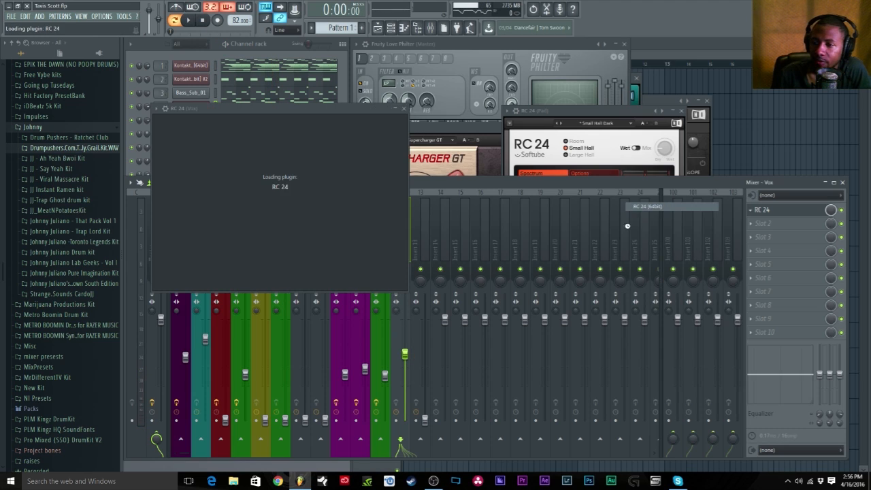
left_click(403, 268)
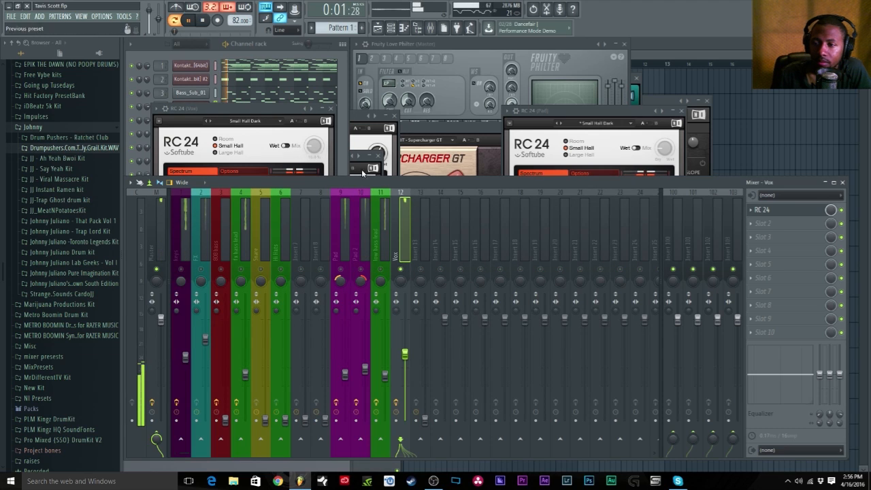
left_click(263, 107)
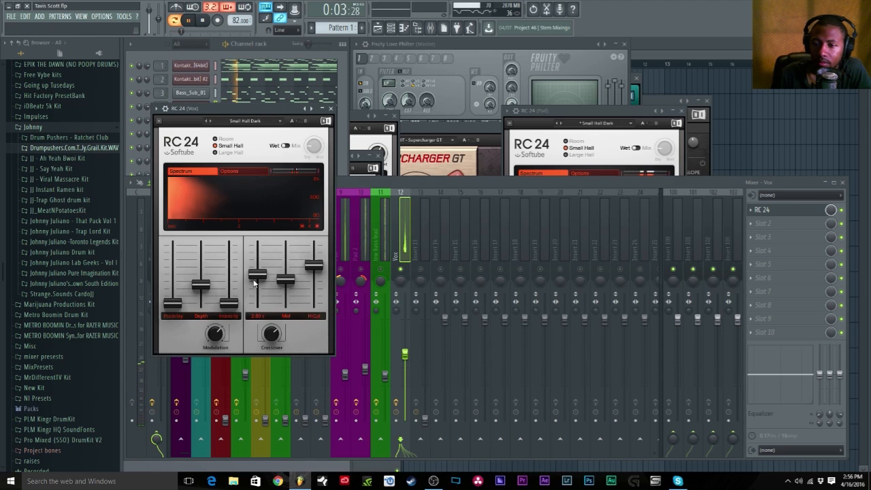
- Shape the Vox RC 24 reverb with Small Hall, about 24 ms predelay and 3.00 s mid decay, lowering the bass, depth and hi cut
left_click_drag(257, 274, 314, 268)
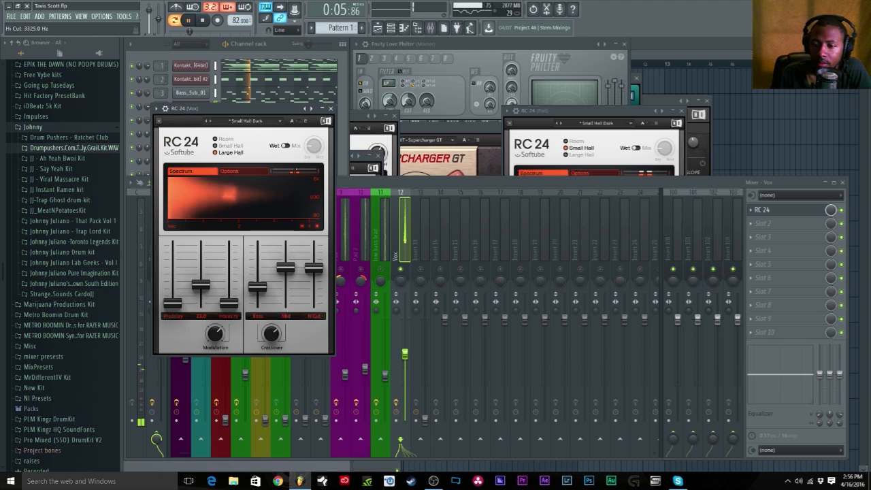
left_click_drag(201, 284, 172, 303)
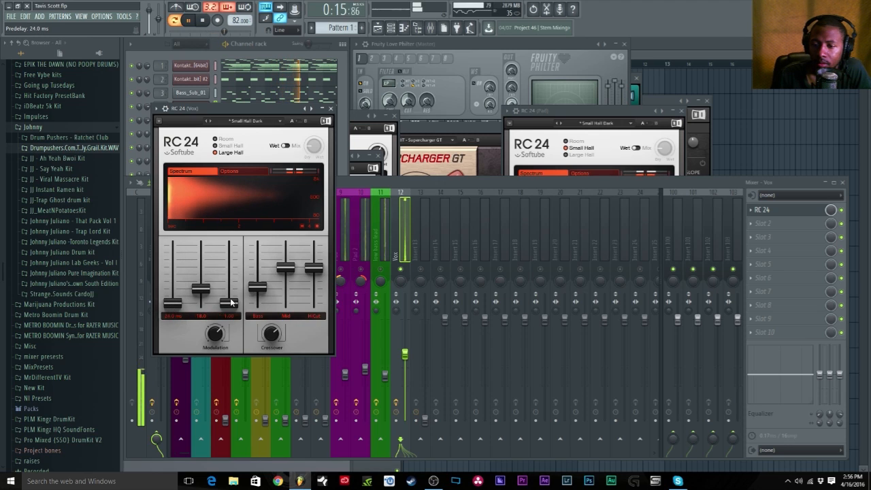
left_click_drag(218, 334, 217, 343)
left_click_drag(269, 335, 272, 335)
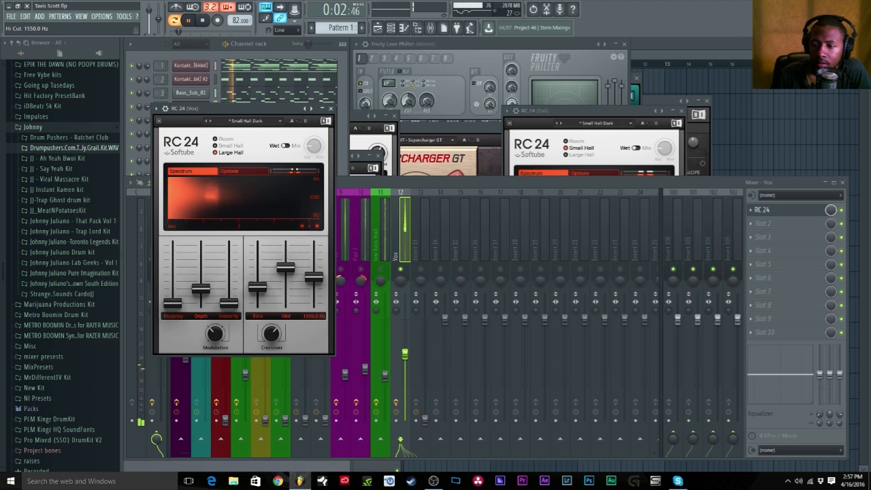
left_click_drag(314, 268, 288, 274)
left_click(227, 145)
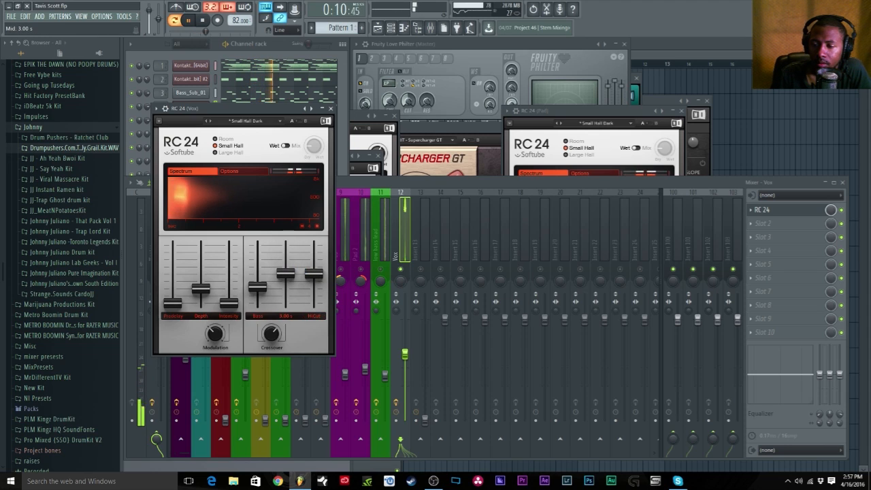
- Stop playback, open the Vox (Yuh) channel's miscellaneous functions and set its echo delay to 4 echoes
key("F6")
key("space")
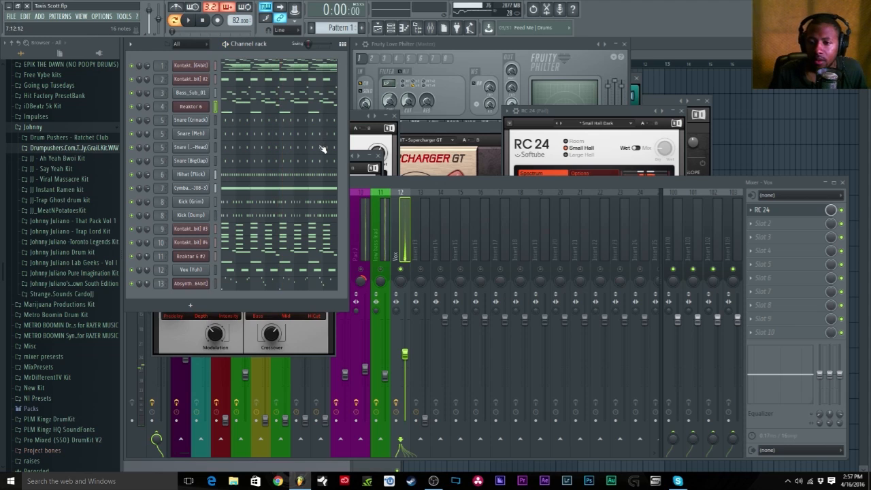
left_click(190, 269)
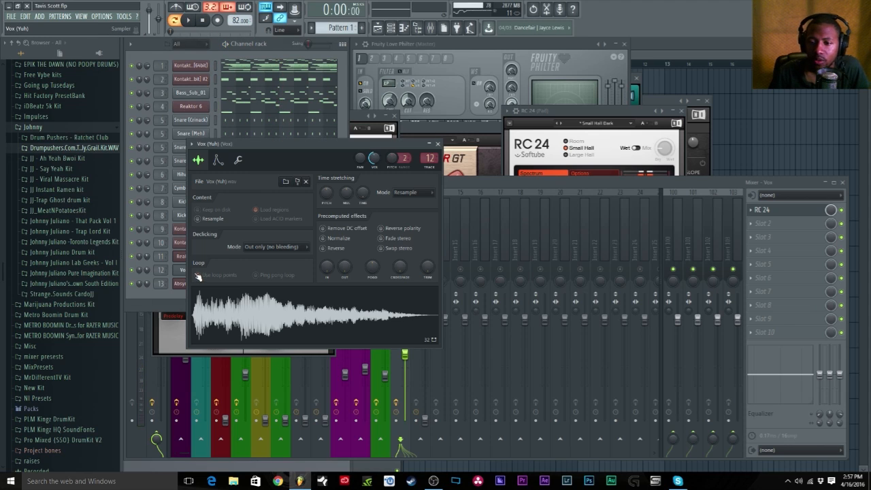
left_click(238, 160)
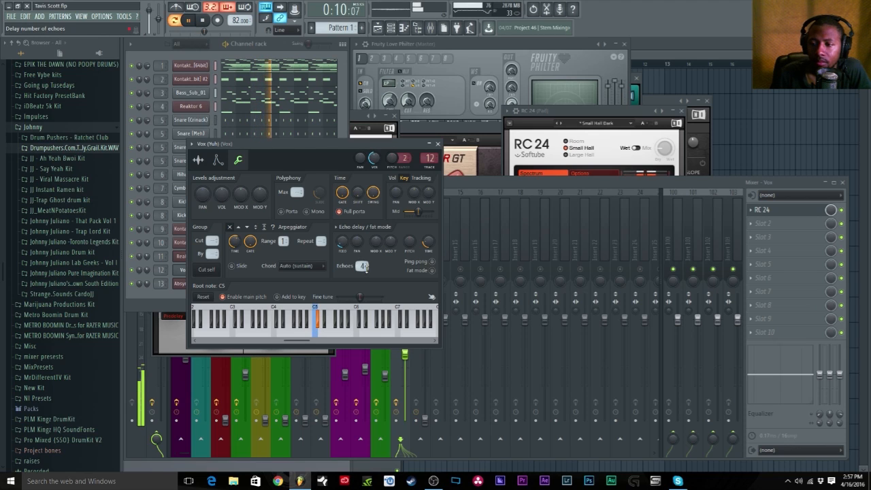
- Audition the Vox (Yuh) echo delay with Fat mode on and off, trying a time of 3:00
left_click(431, 270)
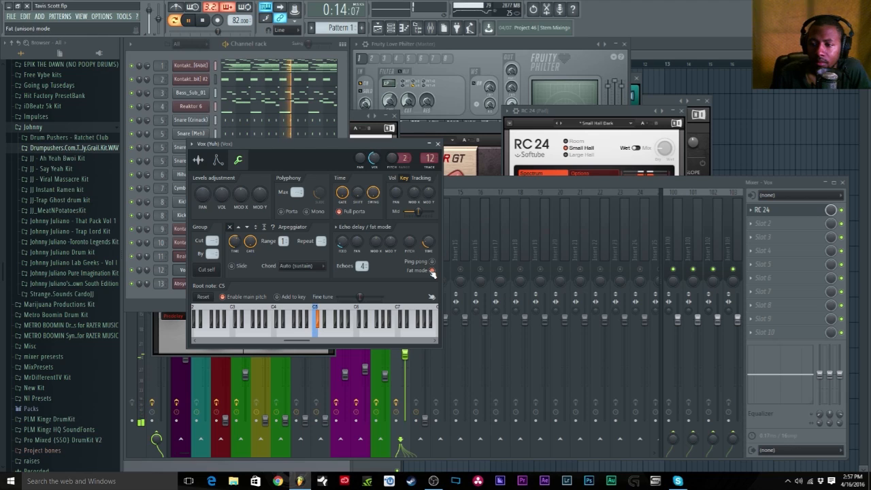
left_click(432, 271)
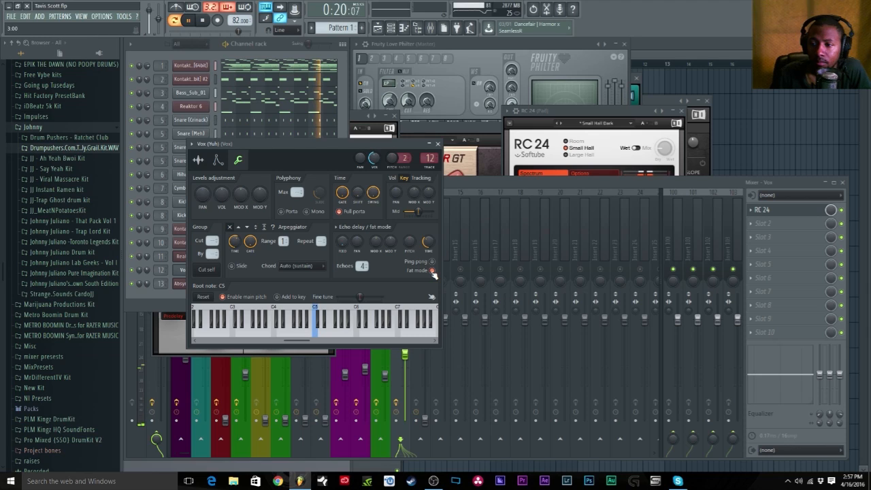
left_click(433, 271)
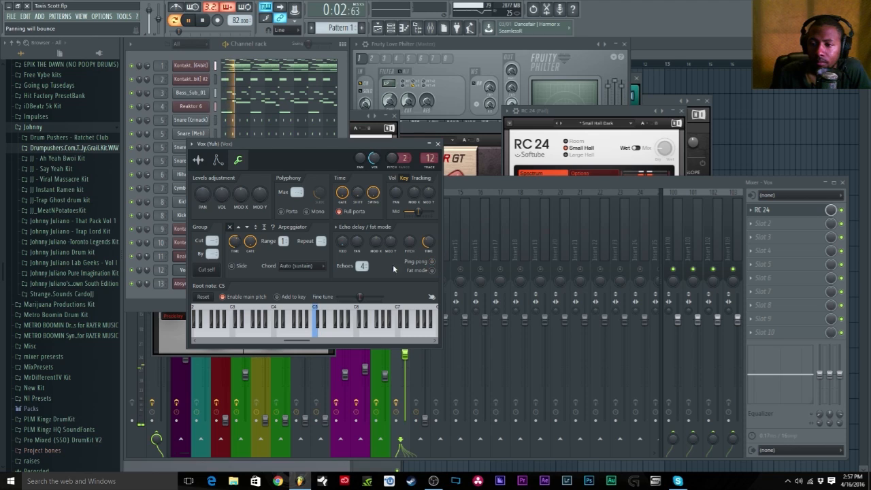
- Try the Vox (Yuh) echo delay with the feed at 29% and the time at 2:00
left_click_drag(344, 250, 350, 250)
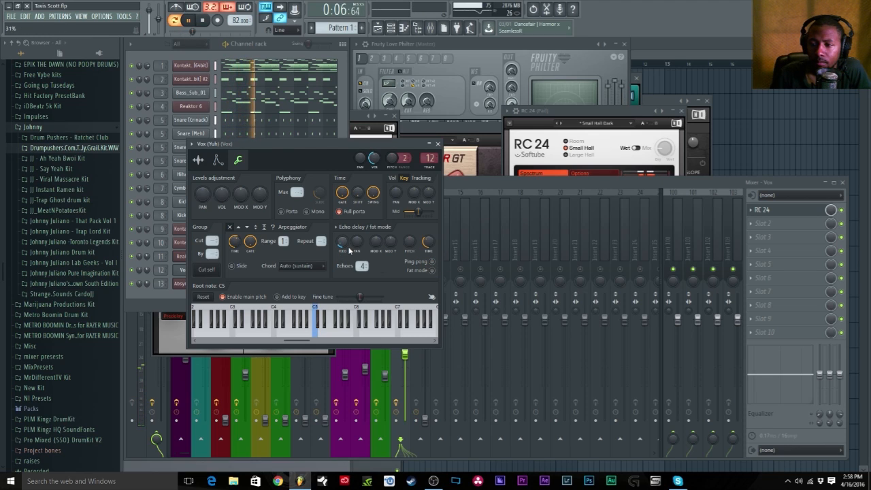
left_click_drag(431, 247, 432, 247)
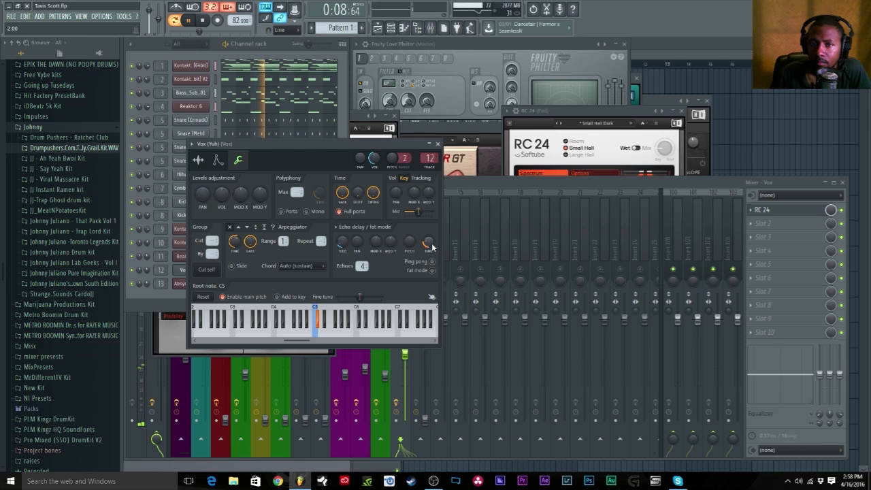
left_click_drag(344, 249, 344, 246)
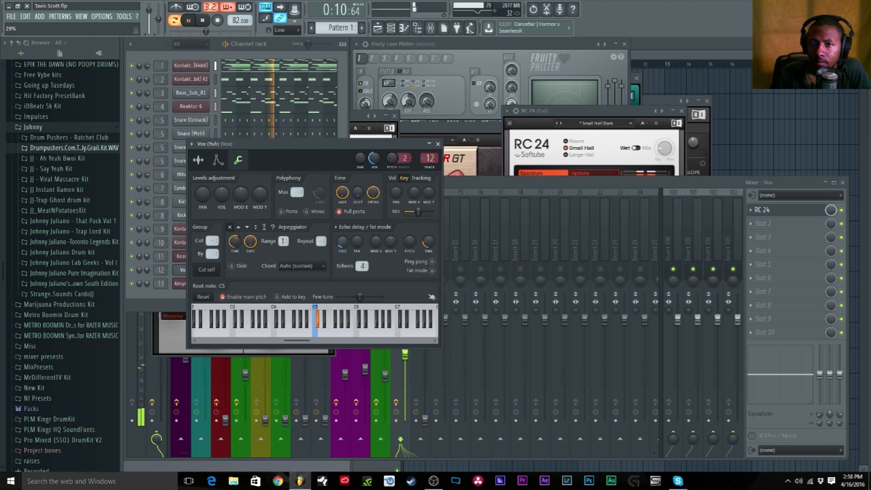
- Compare the Vox (Yuh) echo with and without Fat mode, set its time to 3:00 and leave Fat mode on
left_click(431, 271)
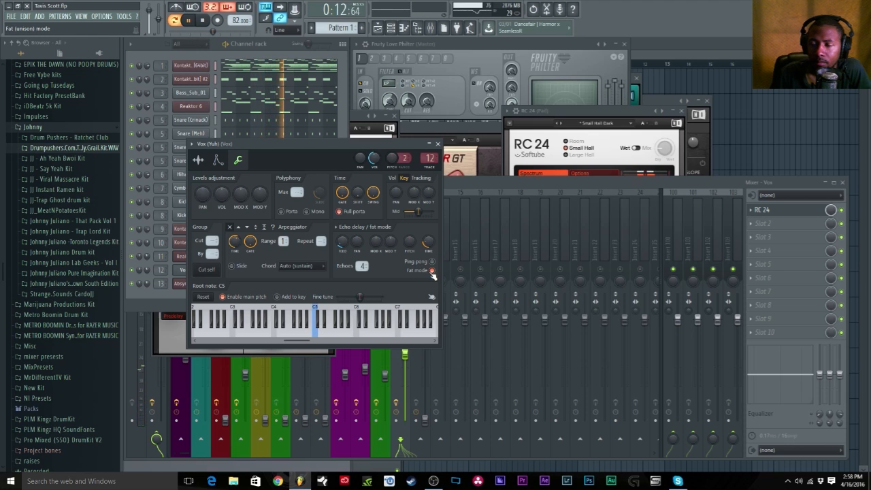
left_click(432, 271)
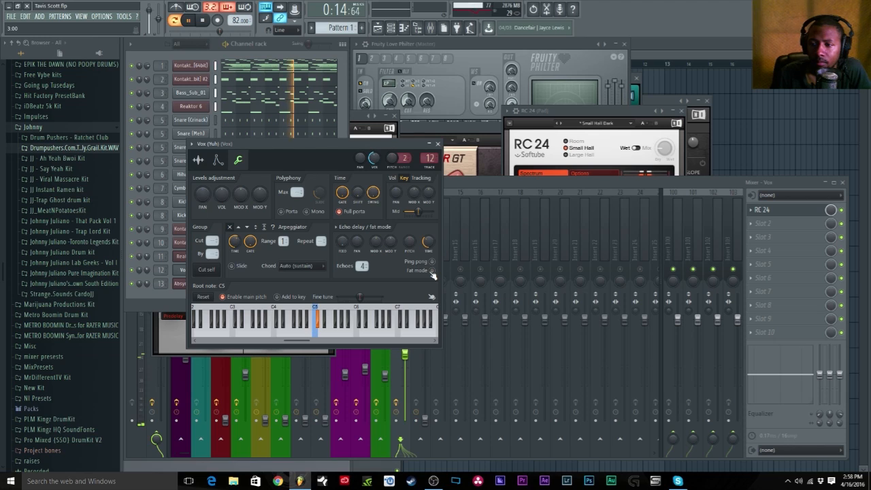
left_click(432, 271)
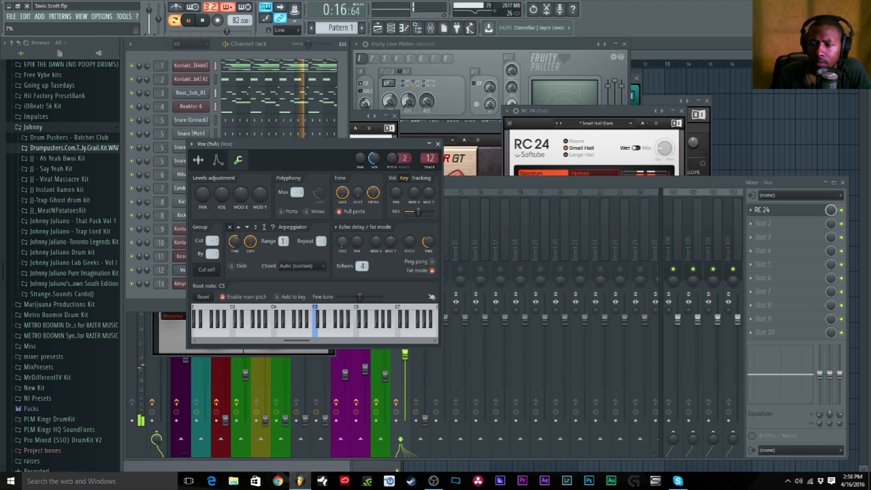
- Raise the Vox (Yuh) echo feed, try 6 echoes before returning to 4, fine-tune the feed, stop playback and close the channel settings
left_click_drag(342, 241, 342, 228)
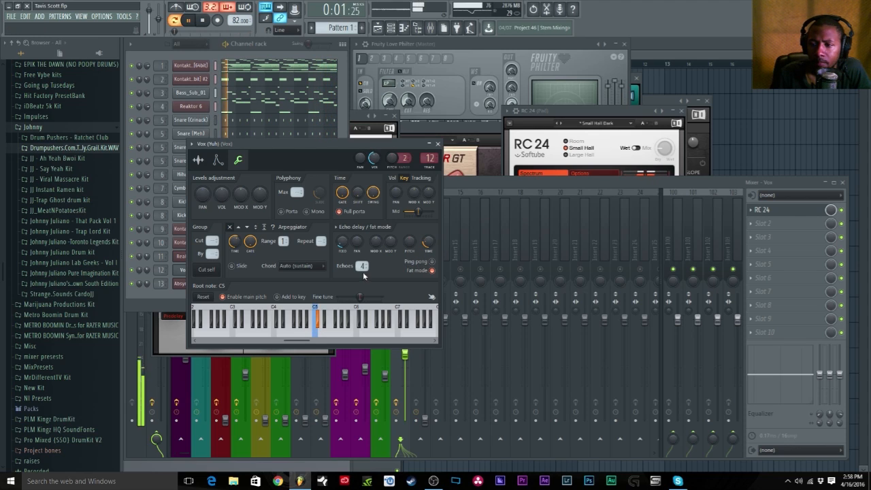
scroll(358, 269, "up", 2)
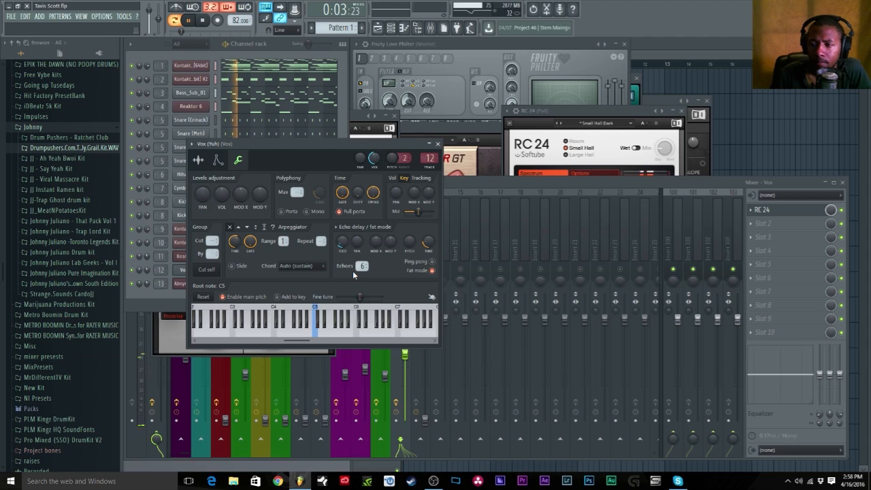
scroll(354, 272, "down", 2)
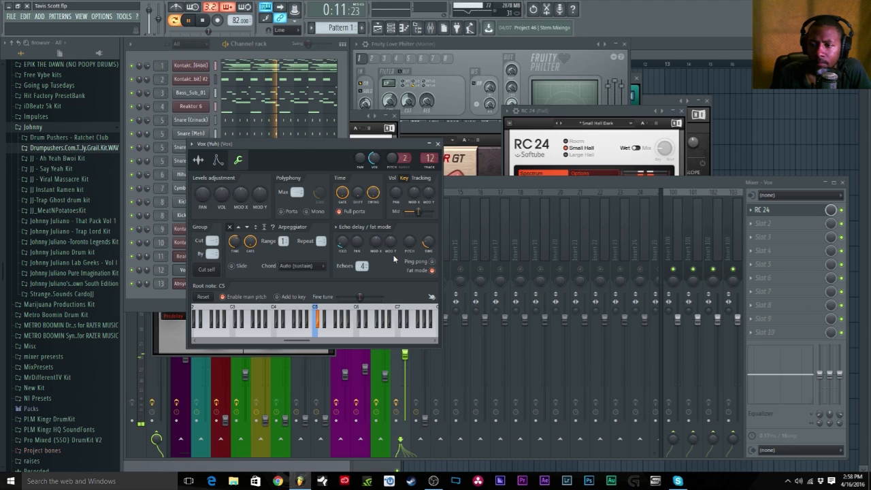
mouse_move(341, 248)
left_mouse_down()
mouse_move(342, 231)
mouse_move(342, 259)
left_mouse_up()
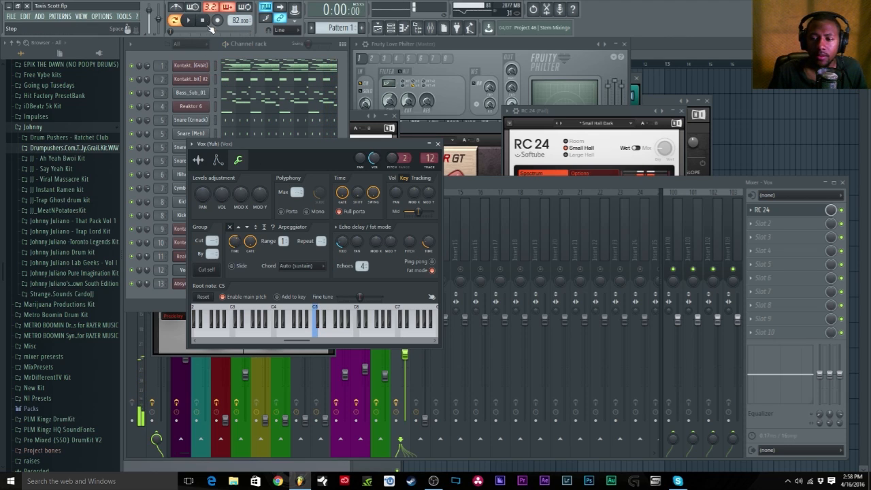
double_click(428, 159)
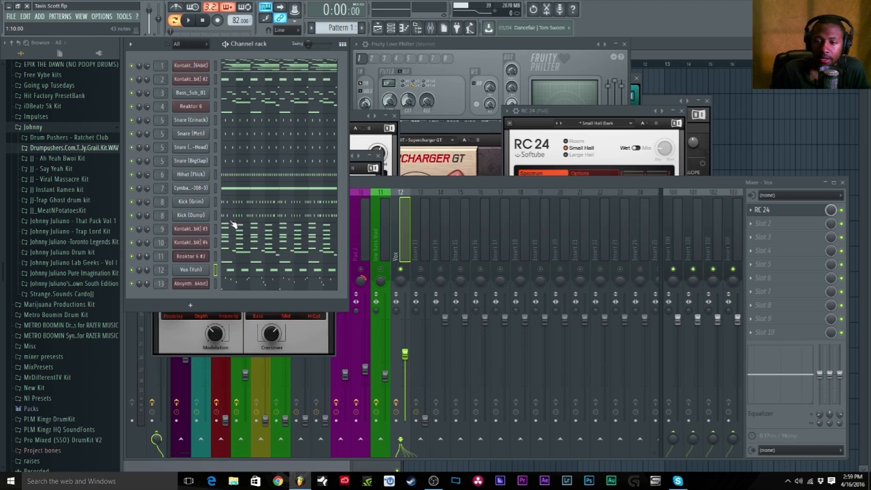
- Reopen the Vox (Yuh) channel settings and audition its echo by playing a couple of notes, leaving the settings as they are
left_click(199, 269)
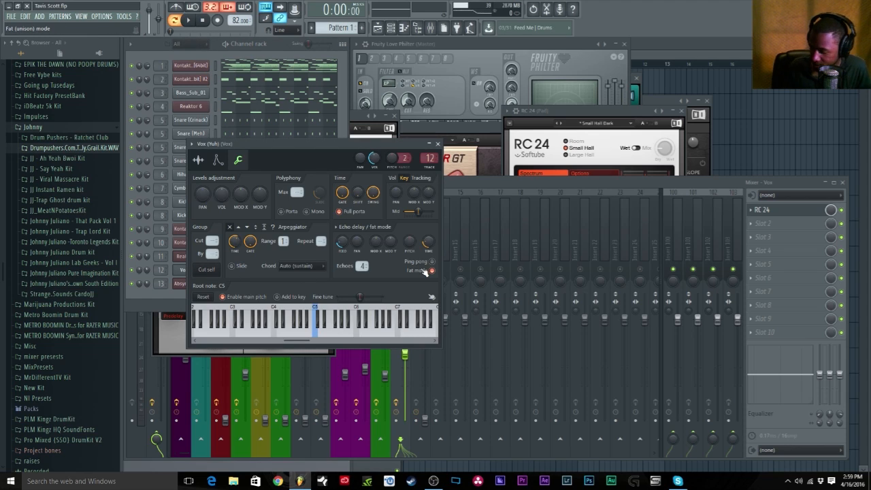
key("n")
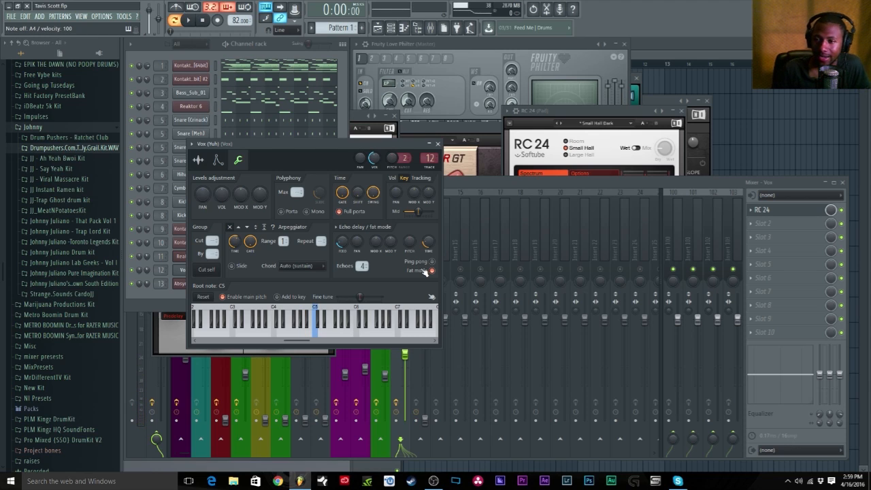
key("g")
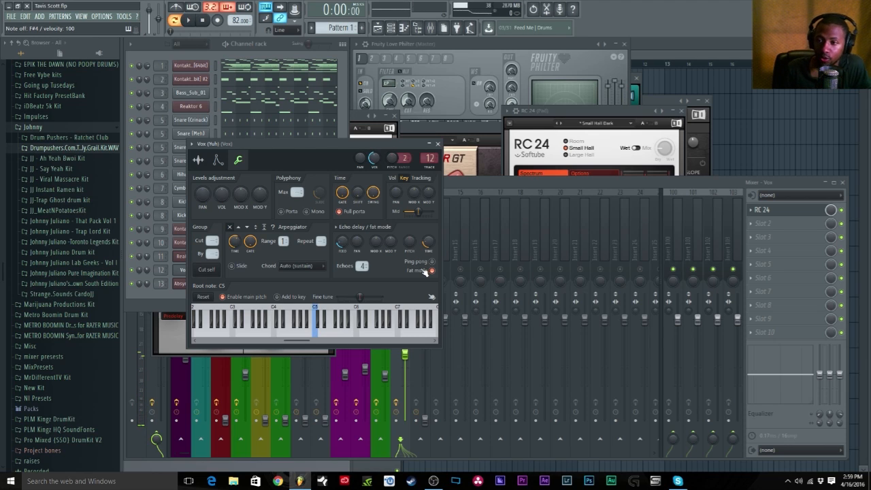
left_click(438, 144)
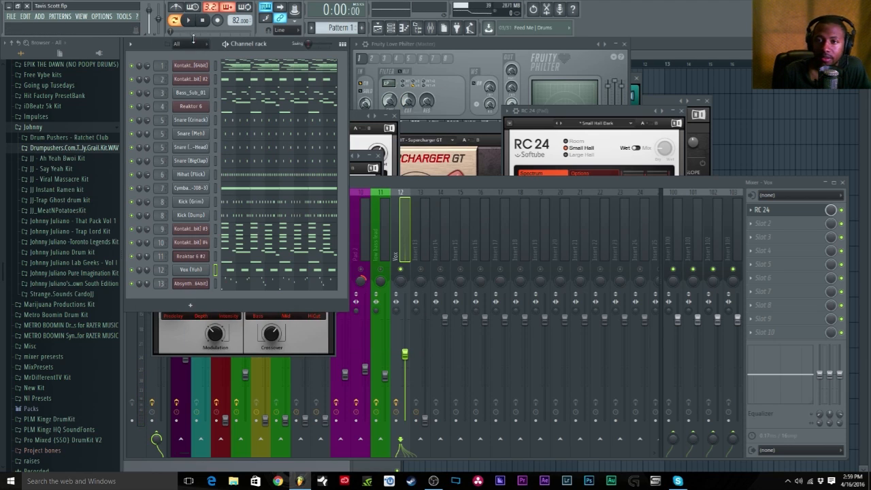
- Restart the beat from the beginning and lower the Vox track's fader in the mixer
key("space")
left_click(202, 21)
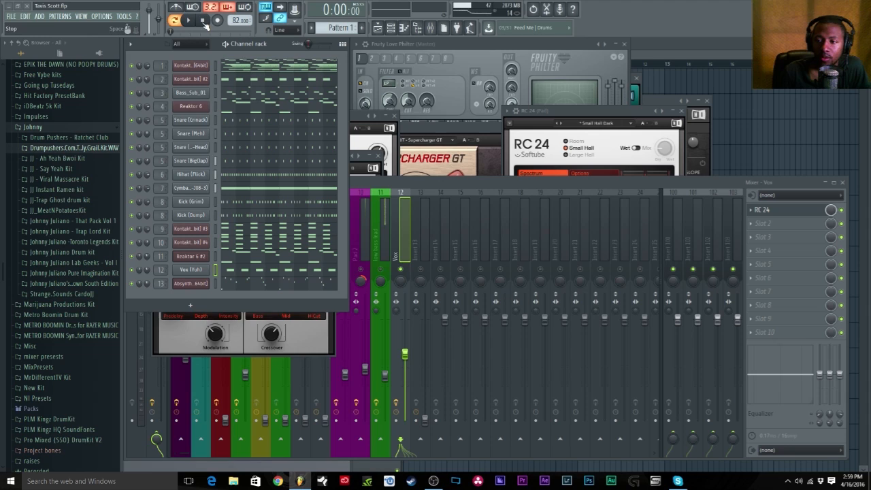
left_click(445, 178)
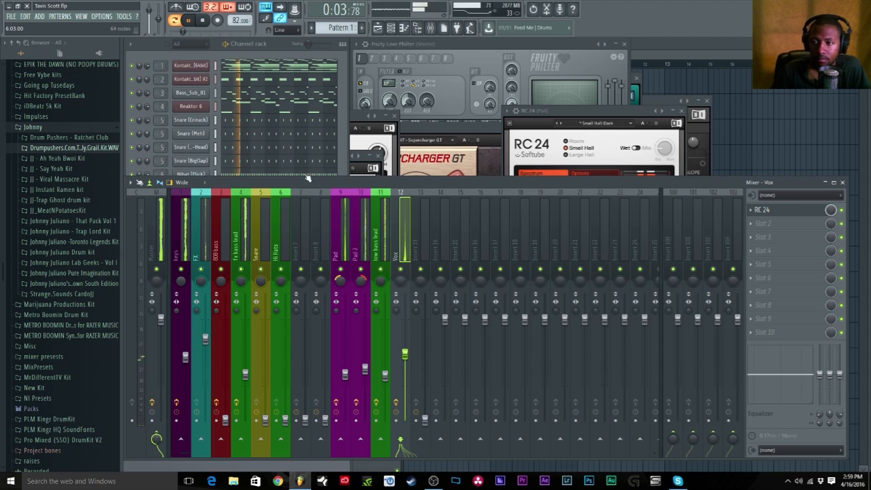
left_click_drag(405, 353, 406, 369)
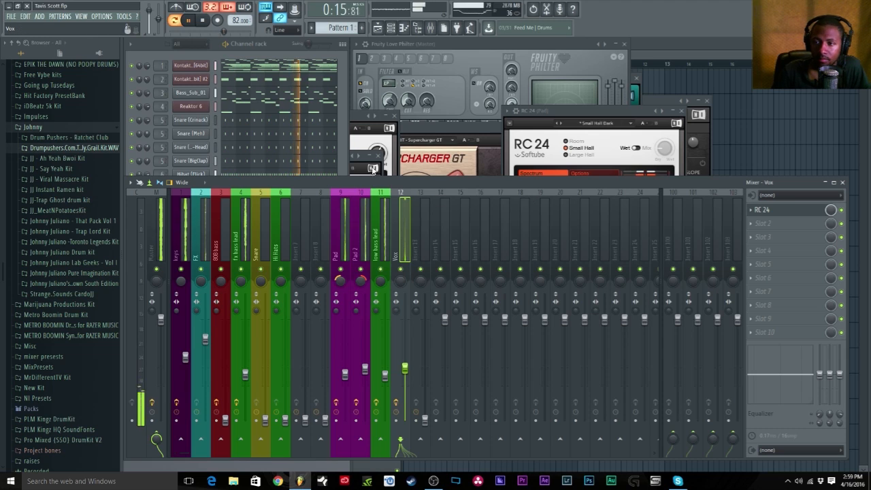
- Raise the echo feed on the Vox (Yuh) channel, close its settings and stop playback
left_click(342, 160)
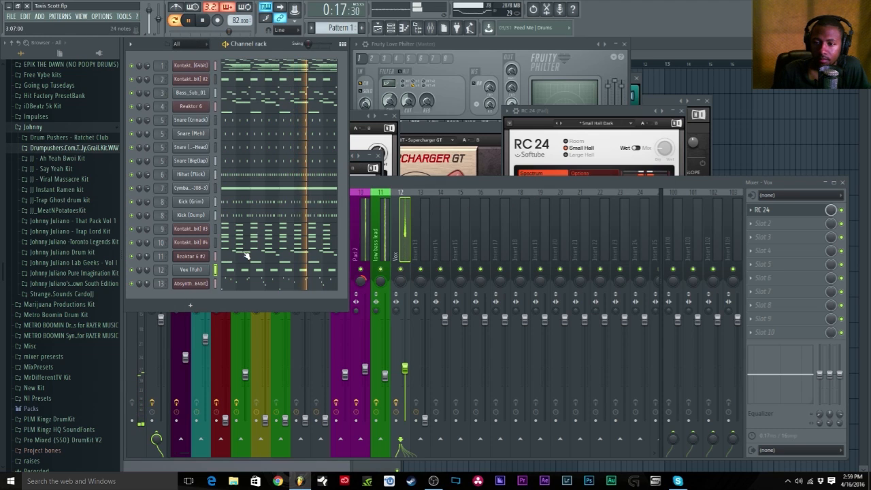
left_click(199, 273)
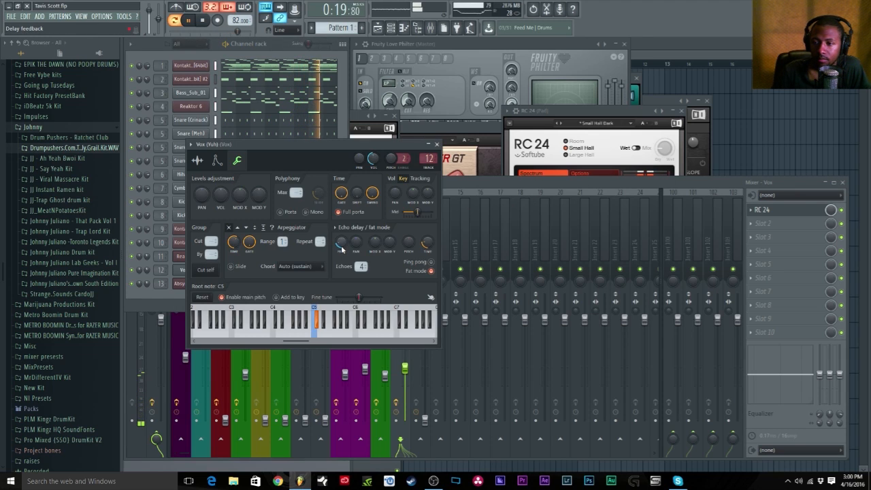
left_click_drag(341, 245, 341, 226)
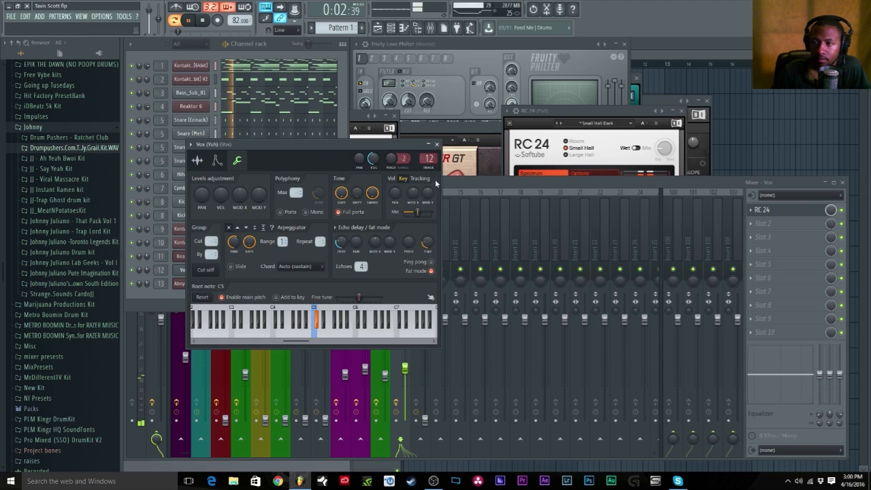
left_click(437, 145)
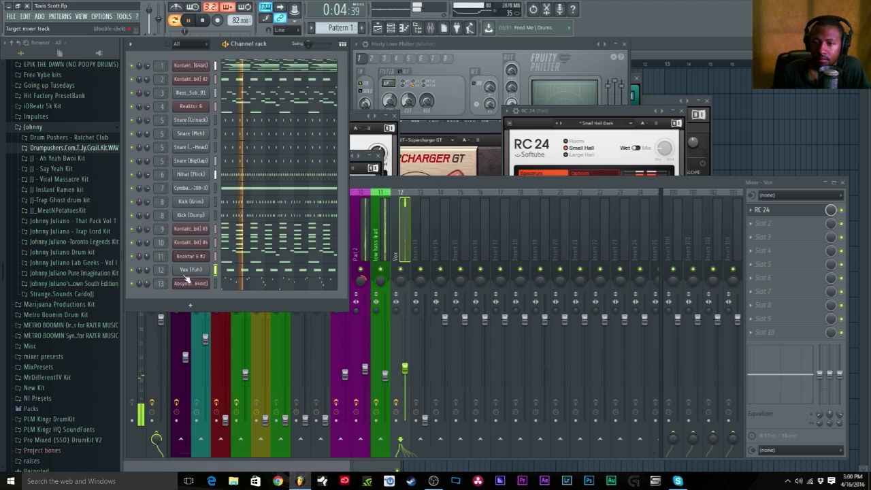
left_click(202, 20)
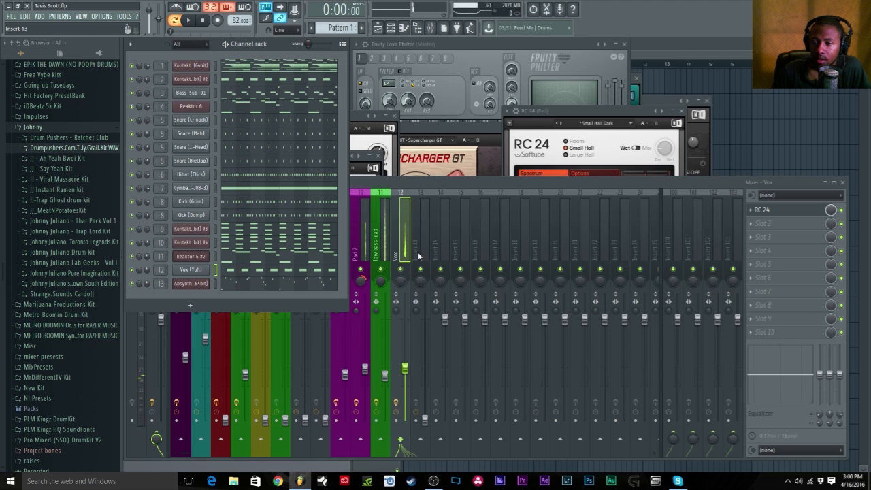
- Name mixer insert 13 "pluck" and give it a pinkish-violet colour from the basic colours
right_click(429, 192)
left_click(449, 202)
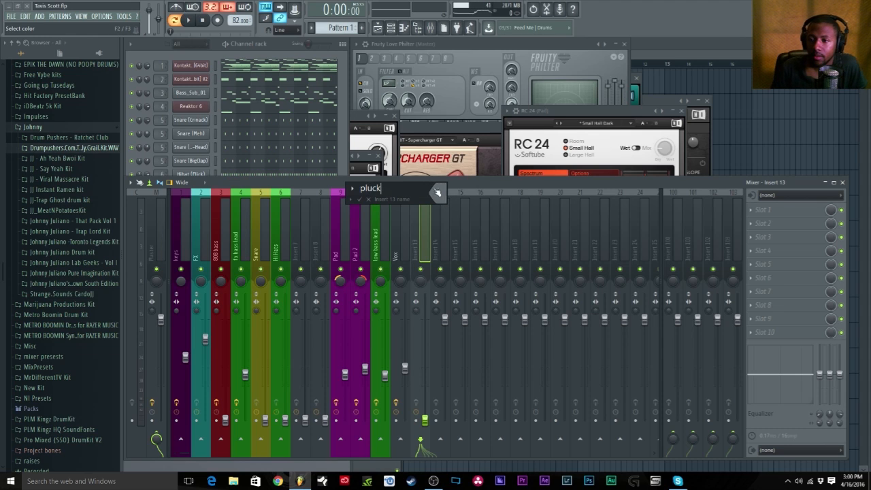
left_click(437, 192)
left_click(450, 198)
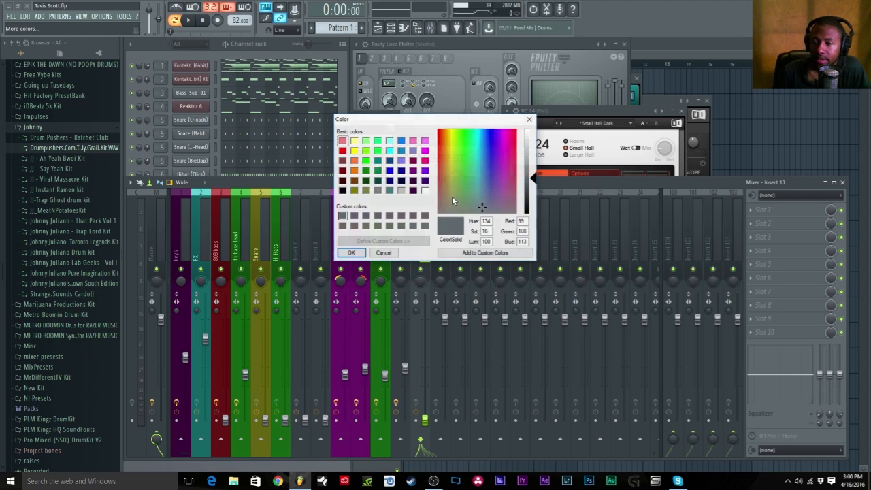
left_click(425, 141)
left_click(351, 253)
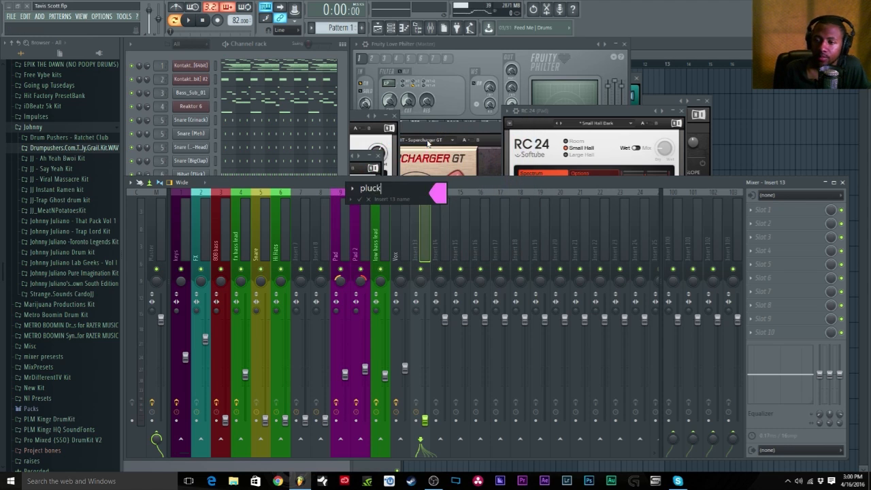
key("Return")
- Play the beat and raise the pluck track's fader to about 54% (-11.4 dB)
left_click(190, 24)
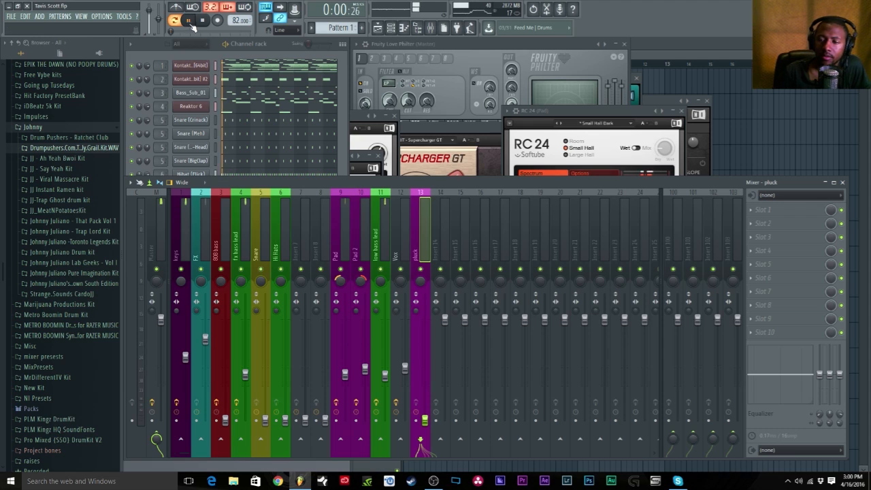
left_click_drag(425, 420, 425, 367)
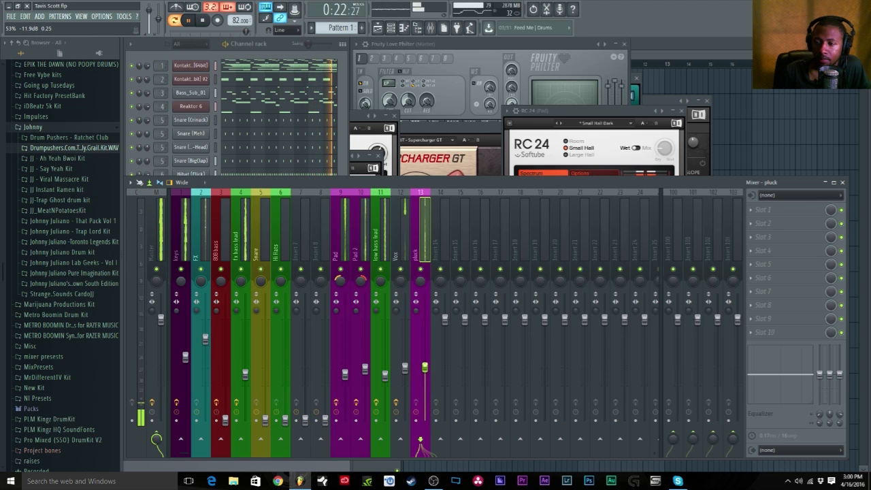
left_click_drag(425, 368, 425, 366)
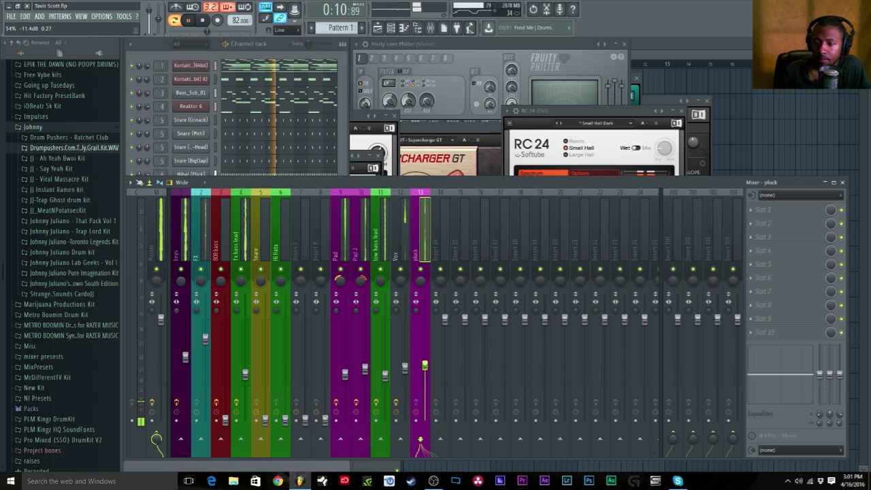
left_click_drag(425, 367, 426, 366)
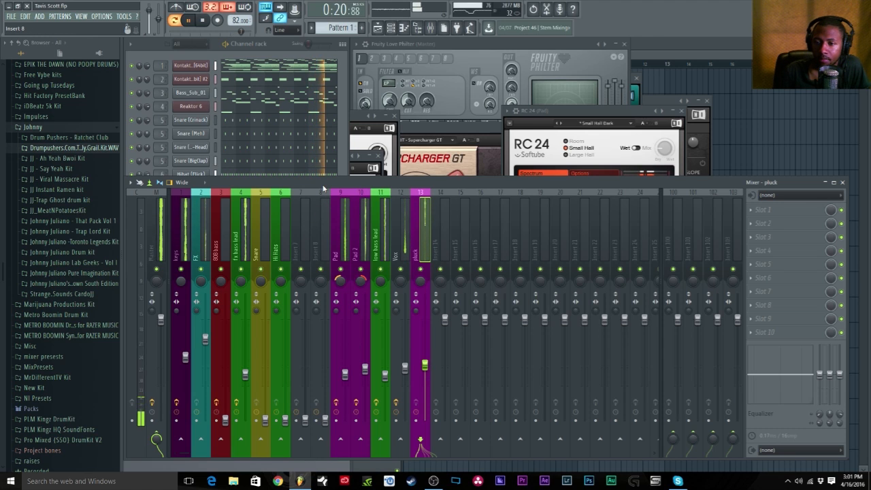
- Raise the Hi Hats fader to about 37% (-17.0 dB), solo the track and stop playback
left_click(285, 419)
left_click_drag(285, 419, 286, 382)
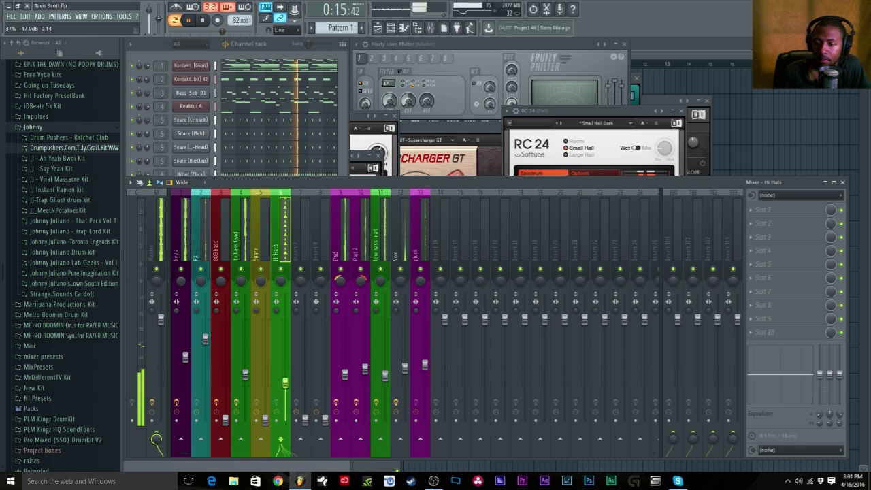
right_click(279, 269)
left_click(202, 20)
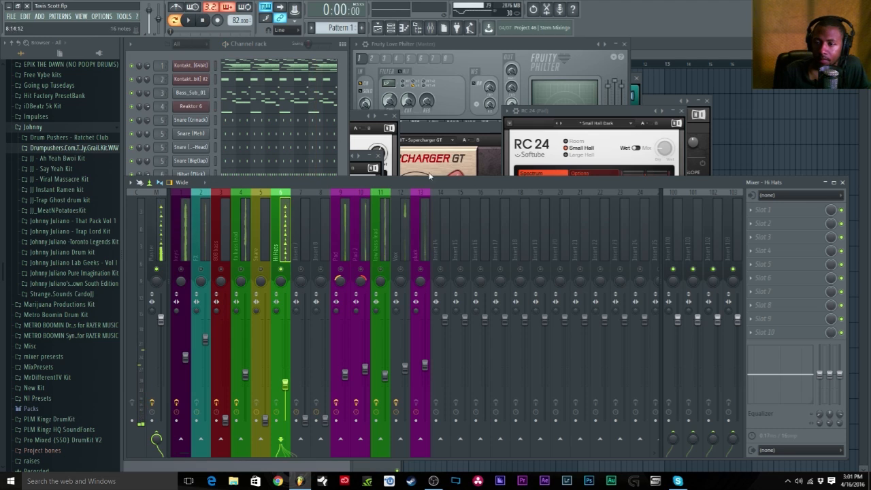
- Load the RC 24 reverb into the Hi Hats track's first effect slot and move its window clear of the track
left_click(754, 212)
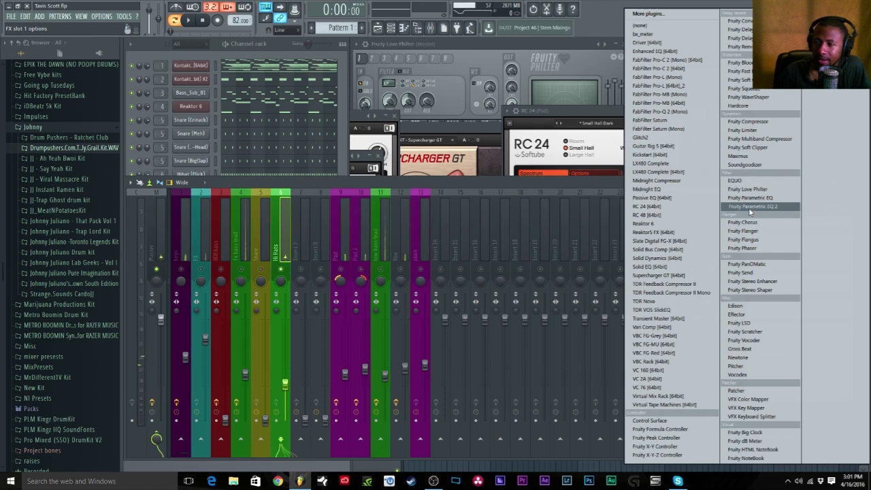
left_click(648, 207)
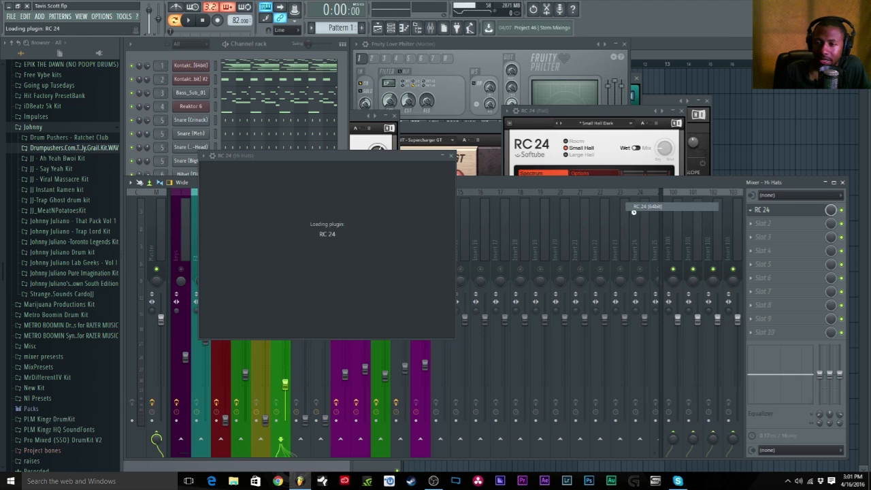
left_click_drag(320, 154, 550, 142)
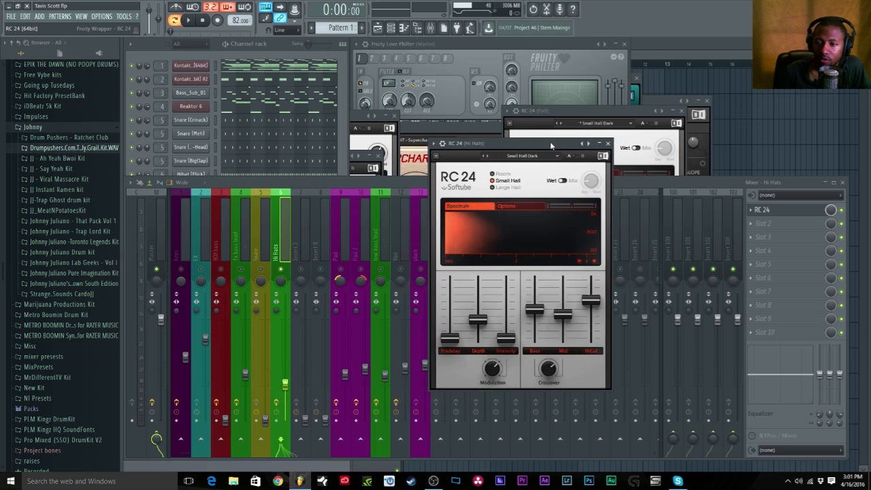
- While playing the hi-hats, set RC 24's Bass to 0.72 s, lower Mid and HiCut, try Large Hall and choose the Room algorithm
left_click(193, 22)
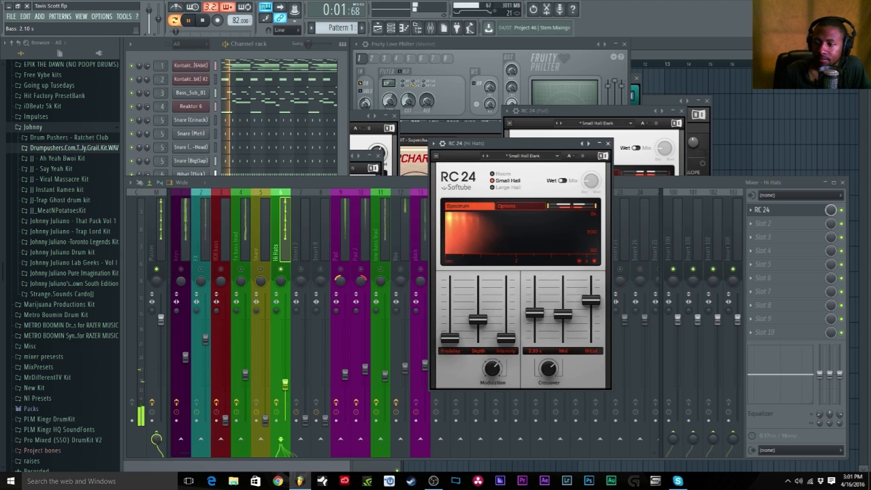
left_click_drag(535, 312, 535, 330)
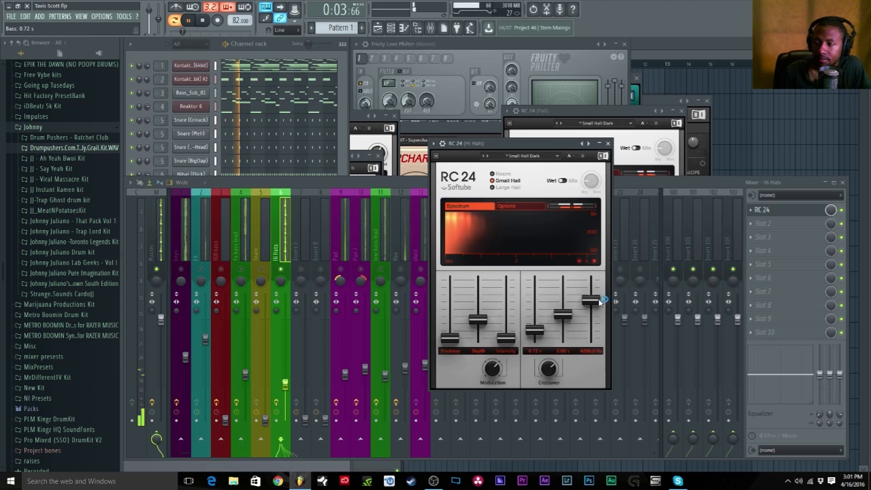
mouse_move(600, 300)
left_mouse_down()
mouse_move(600, 314)
mouse_move(564, 310)
mouse_move(564, 282)
mouse_move(564, 336)
mouse_move(564, 292)
mouse_move(591, 323)
mouse_move(592, 295)
mouse_move(564, 329)
mouse_move(591, 298)
mouse_move(591, 309)
left_mouse_up()
left_click(493, 187)
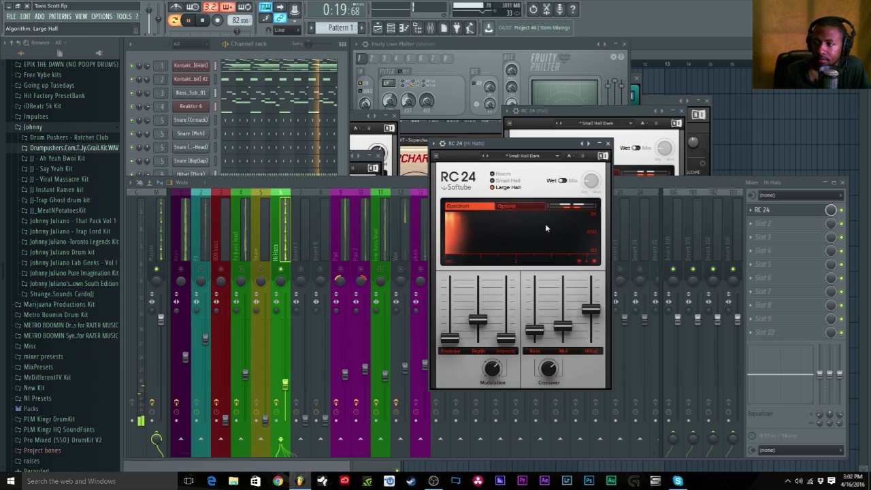
left_click(502, 174)
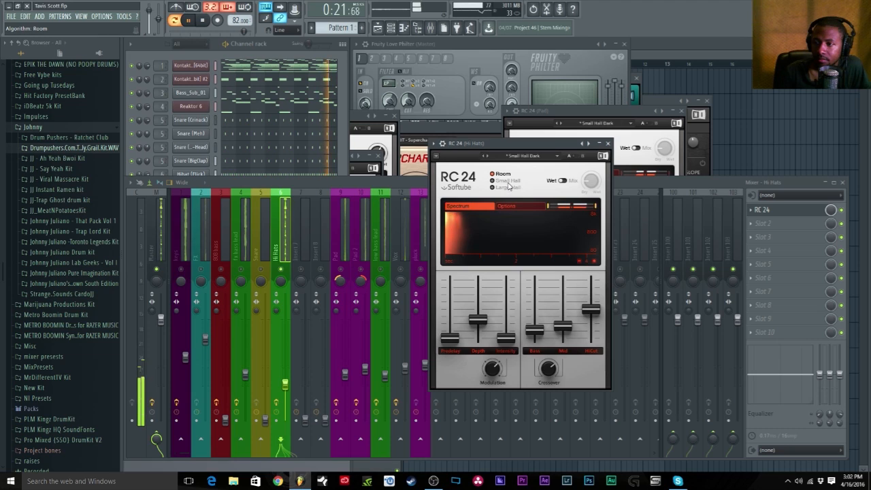
- Lower RC 24's HiCut further with Mid at 0.78 s, and switch from Wet to Mix mode at about 44%
left_click_drag(595, 313, 563, 325)
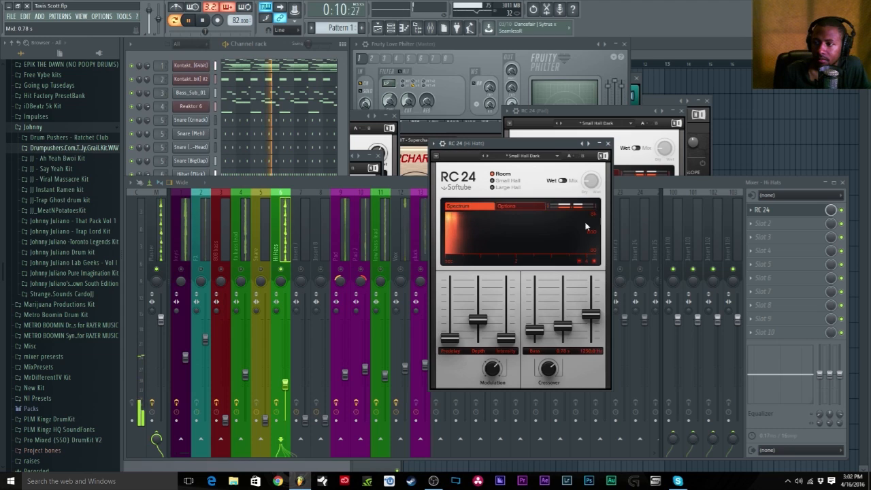
left_click(565, 181)
left_click_drag(591, 182, 591, 188)
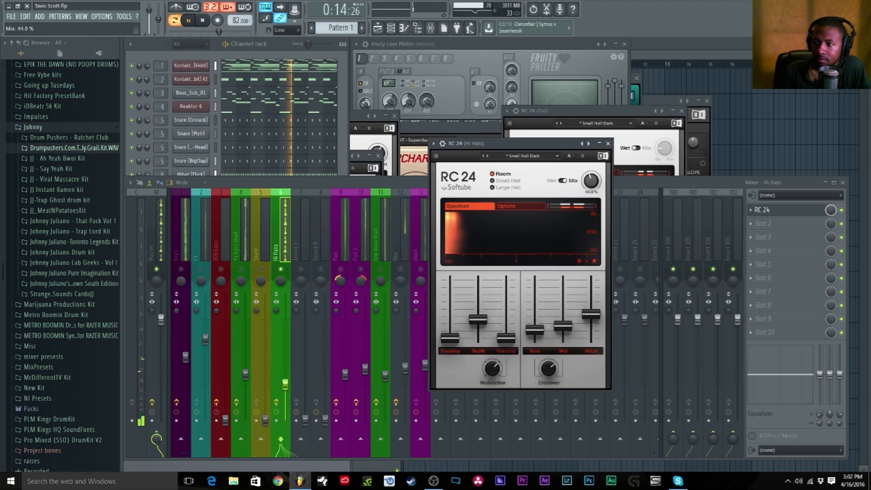
- Switch the Hi Hats RC 24 reverb back to Wet mode, lower its HiCut further and set Modulation to Mode A
left_click_drag(591, 181, 591, 196)
left_click(563, 180)
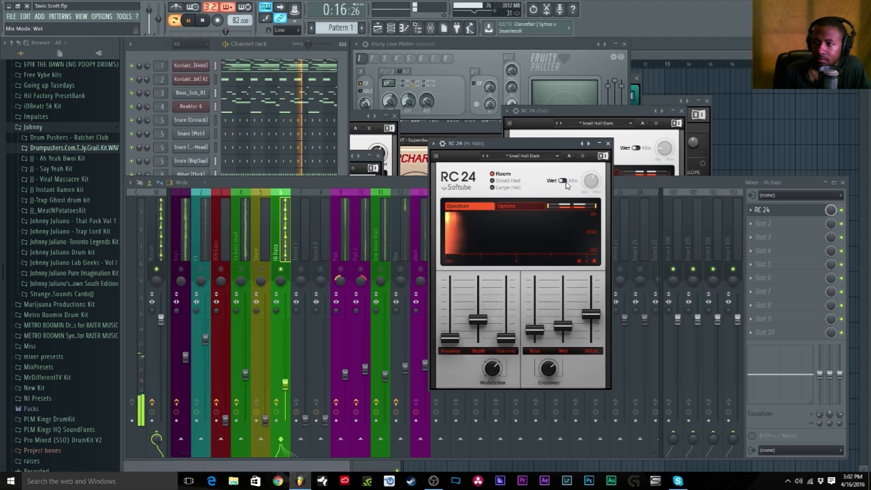
left_click_drag(591, 314, 591, 322)
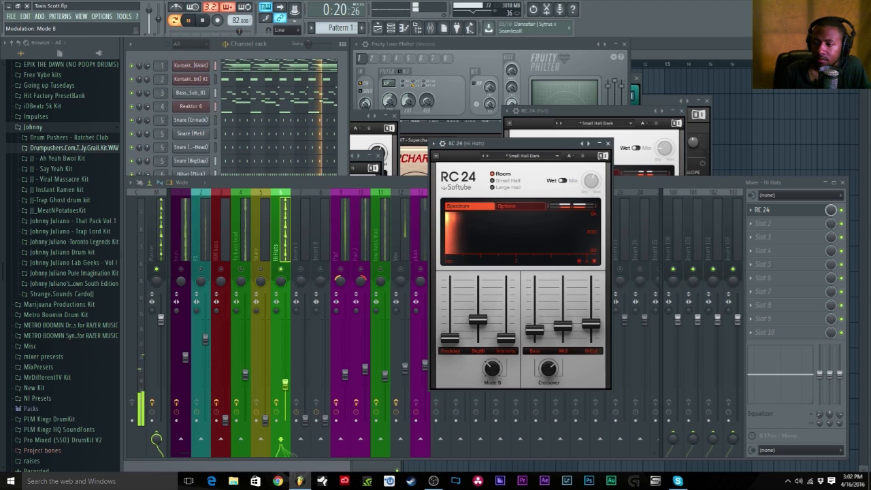
left_click_drag(492, 369, 492, 389)
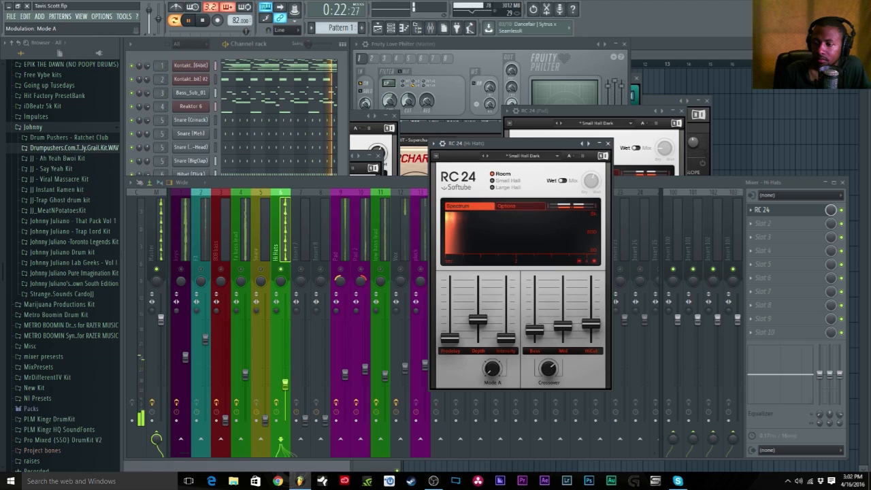
- Set RC 24's Depth to 0.0 and Intensity to 1.00, then raise HiCut, set Mid to 0.82 s and lower Bass
left_click_drag(450, 338, 478, 339)
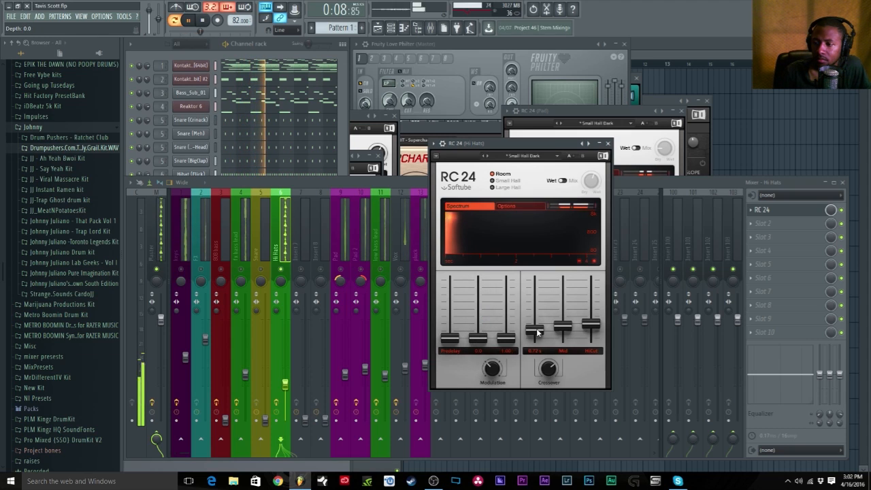
left_click_drag(566, 326, 591, 317)
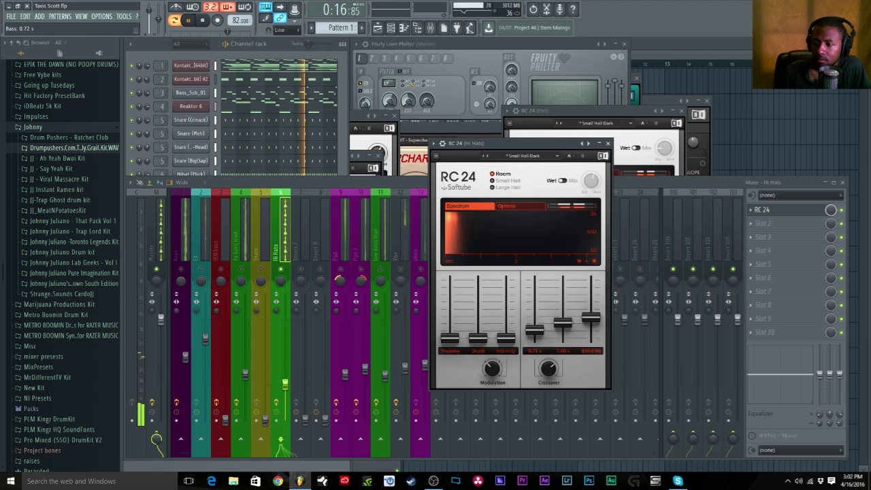
mouse_move(536, 330)
left_mouse_down()
mouse_move(536, 280)
mouse_move(535, 338)
left_mouse_up()
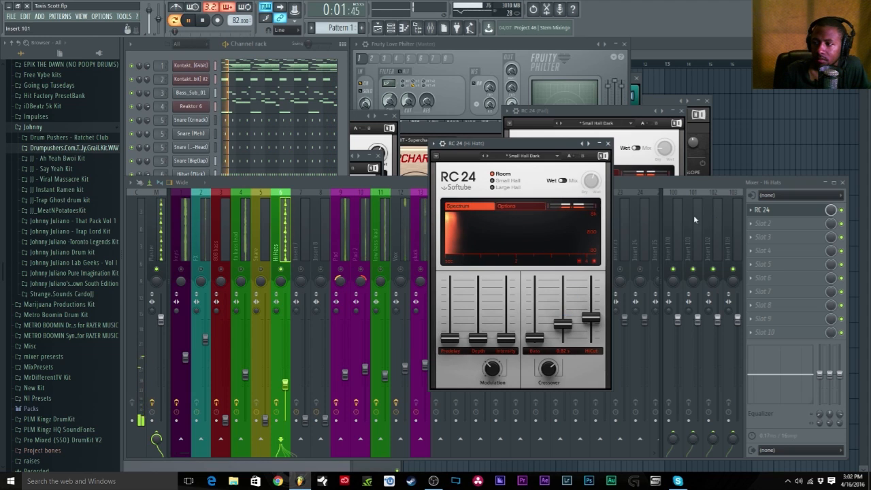
- Compare the hi-hats with RC 24 off and on, then unsolo them and audition the full beat with the effect slot's mix at 60%
left_click(842, 211)
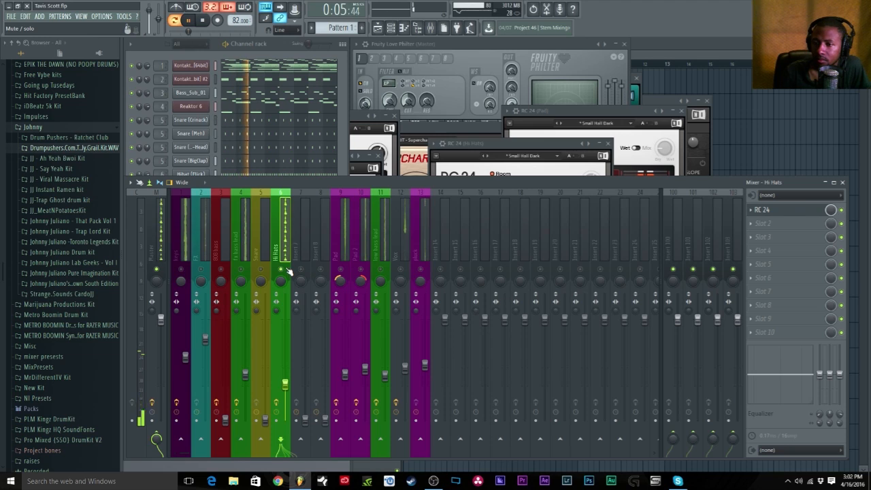
left_click(843, 211)
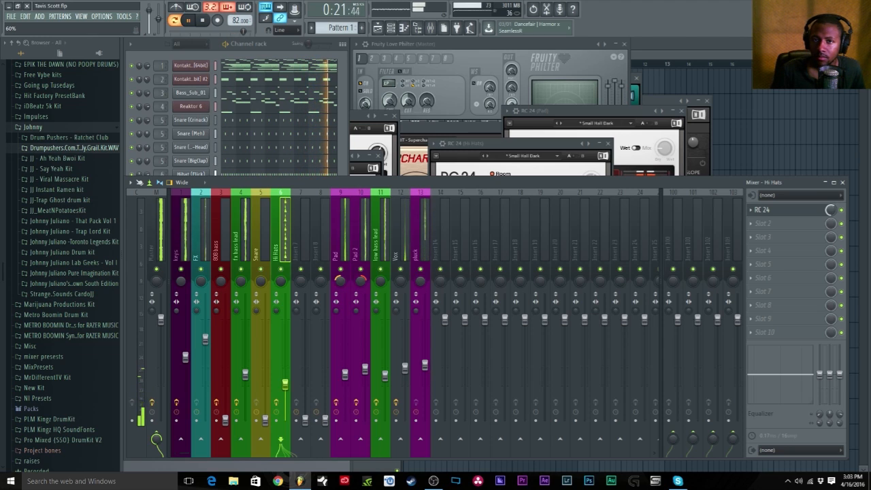
left_click(205, 20)
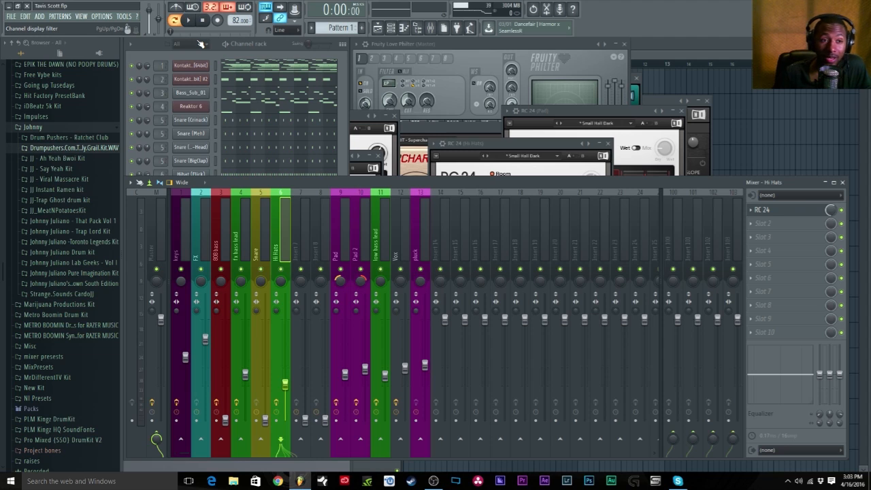
left_click(190, 21)
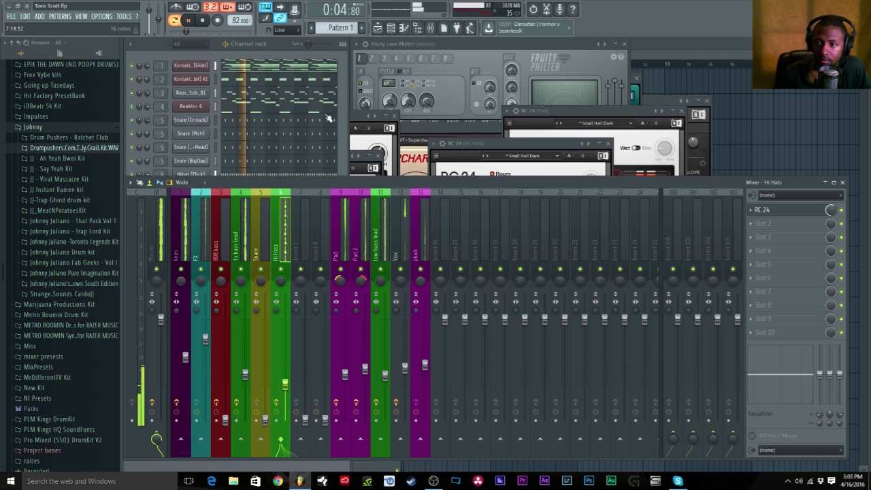
key("space")
- Rename mixer insert track 7 as Cym
left_click(297, 229)
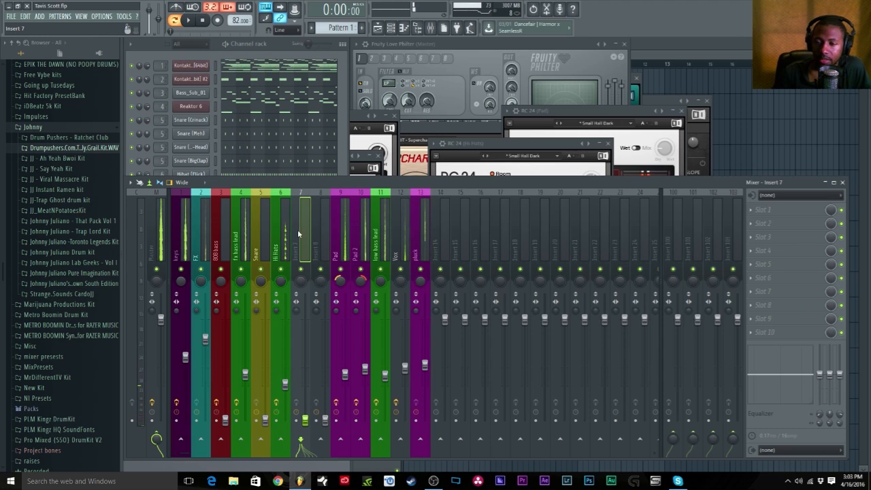
right_click(299, 229)
left_click(327, 203)
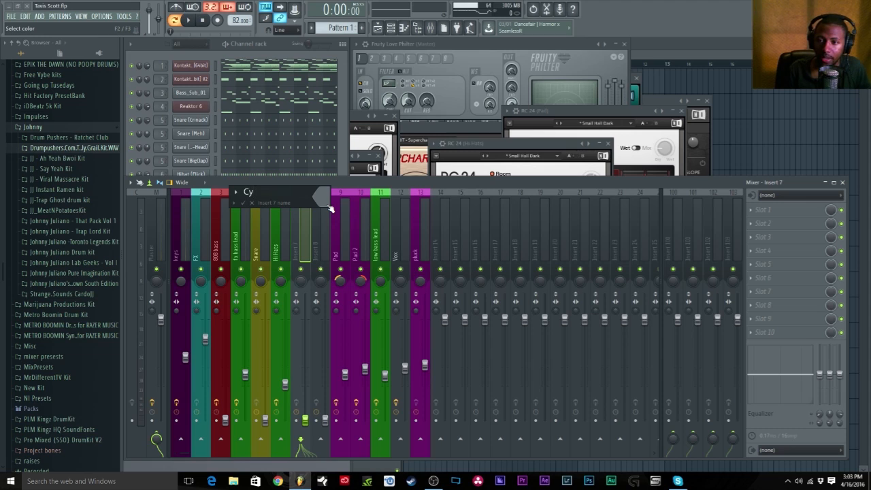
key("Return")
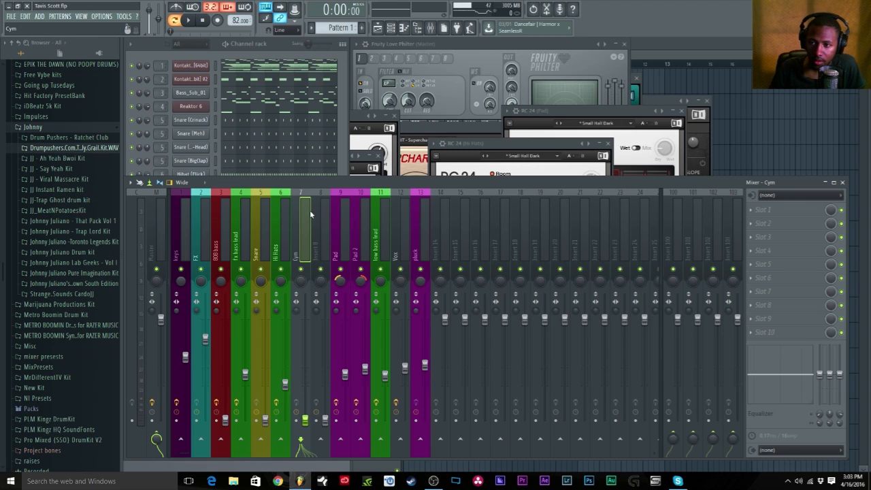
- Colour the Cym mixer track blue
right_click(310, 211)
left_click(317, 209)
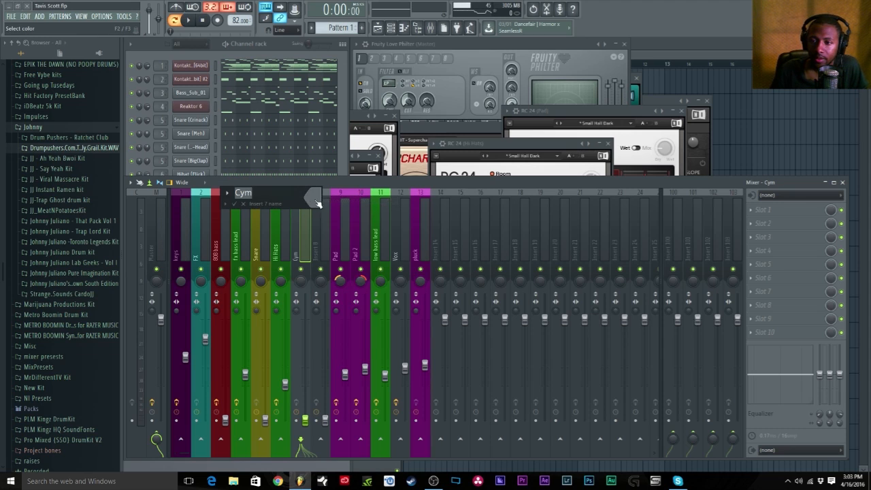
left_click(317, 203)
left_click(329, 197)
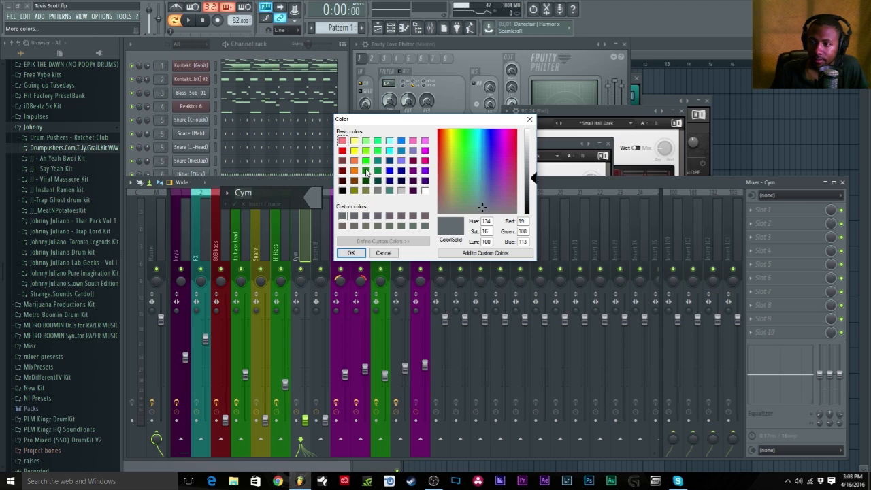
left_click(391, 171)
key("Return")
key("Return")
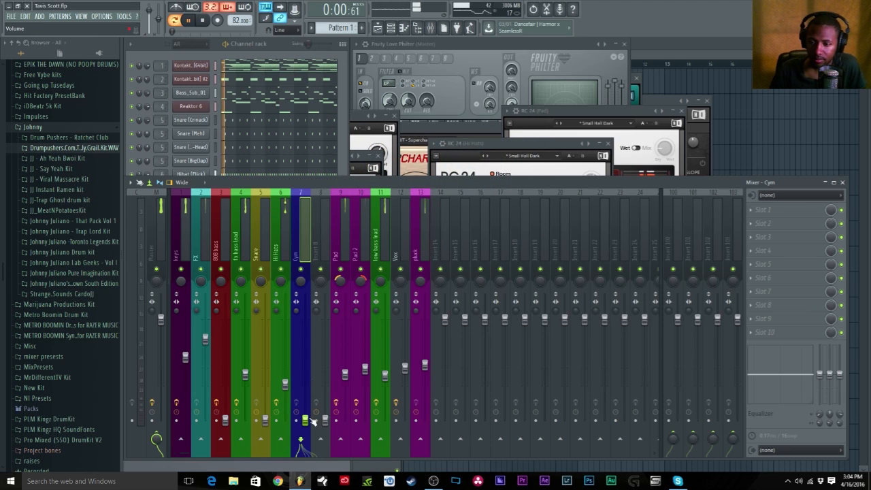
- Raise the Cym fader to 35% (-17.5 dB) while the beat plays, and stop playback
left_click_drag(305, 407, 306, 386)
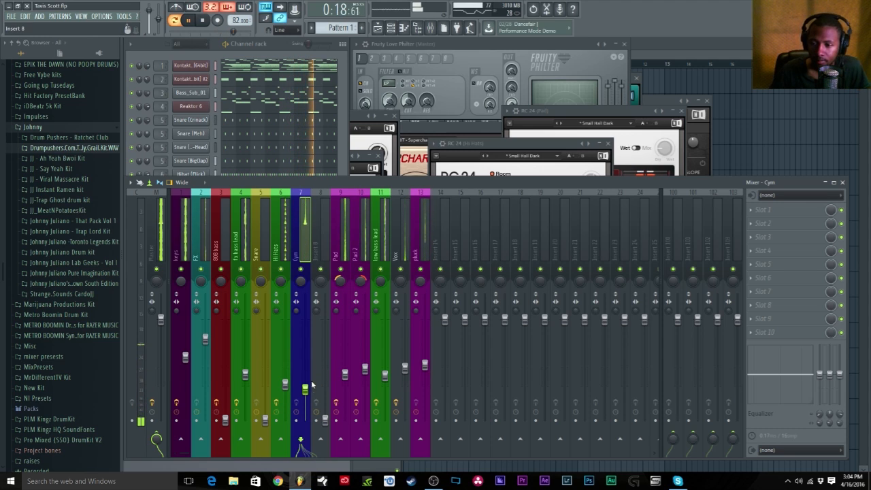
left_click_drag(307, 390, 307, 387)
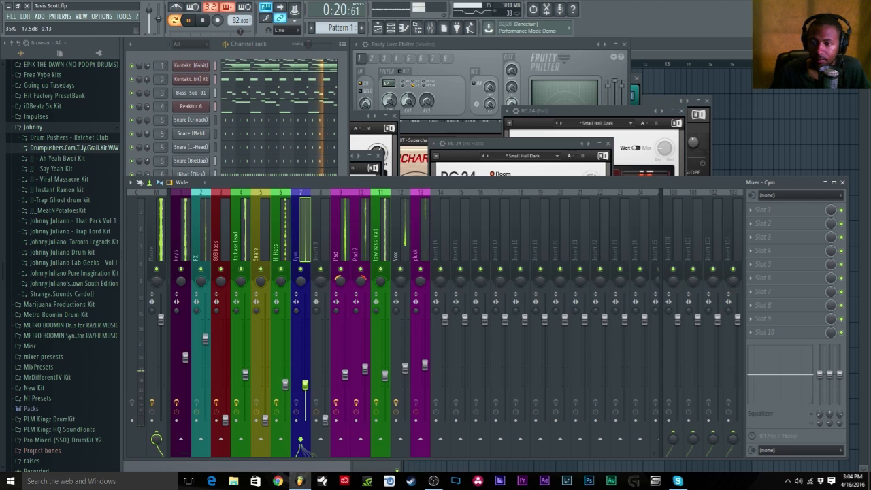
key("space")
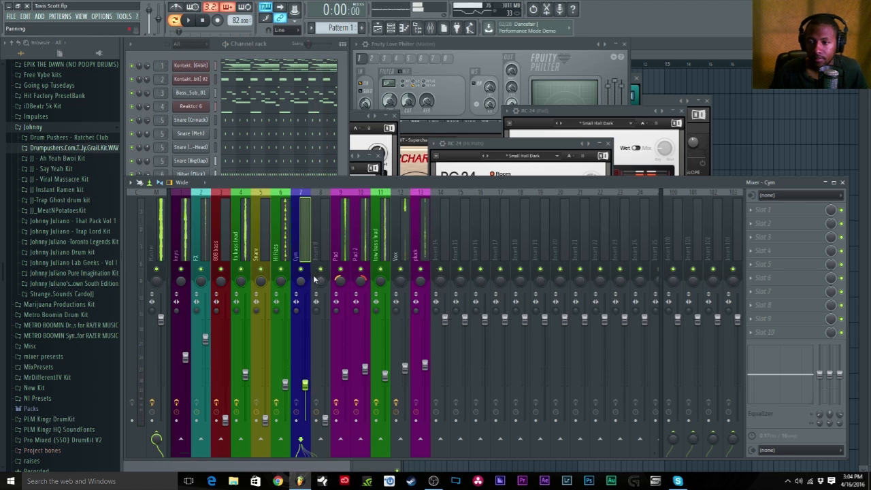
- Rename mixer insert track 8 as kick drums
right_click(317, 239)
left_click(344, 199)
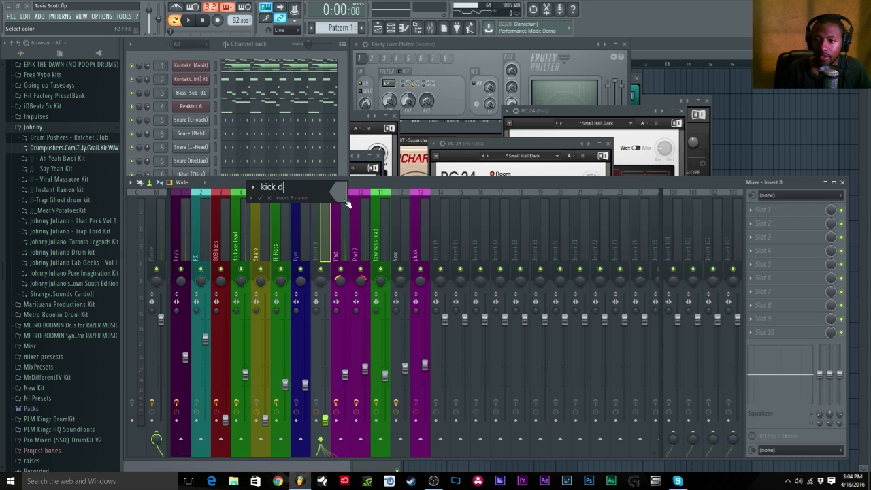
key("Return")
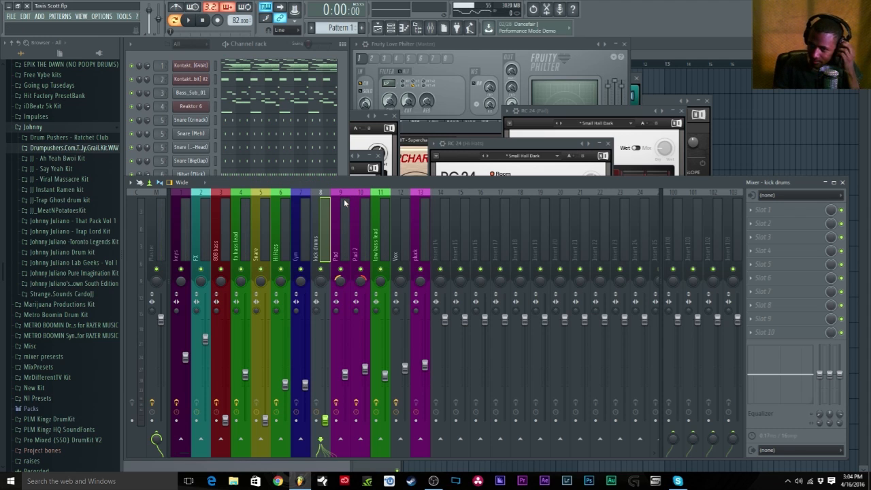
- Colour the kick drums mixer track red
right_click(315, 216)
left_click(348, 200)
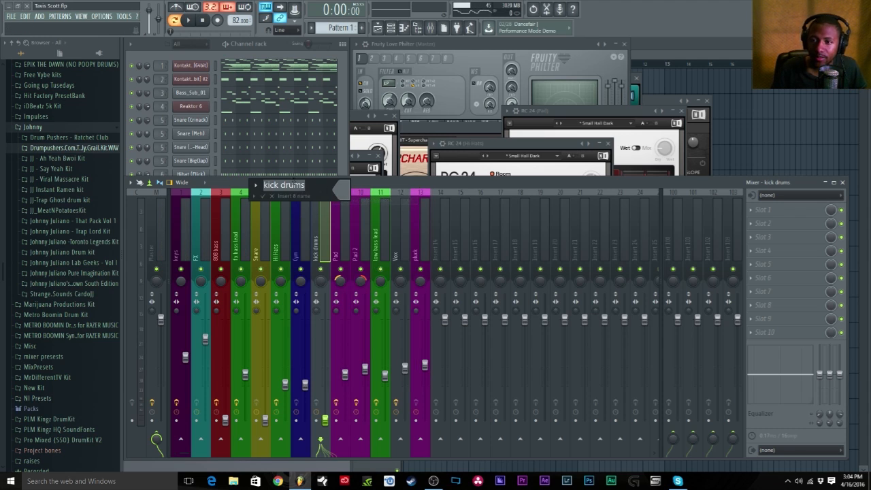
left_click(346, 195)
left_click(357, 305)
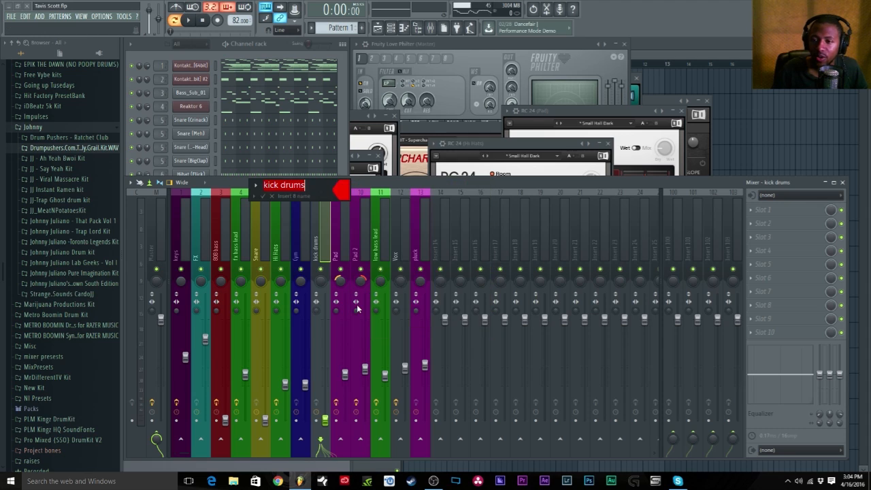
key("Return")
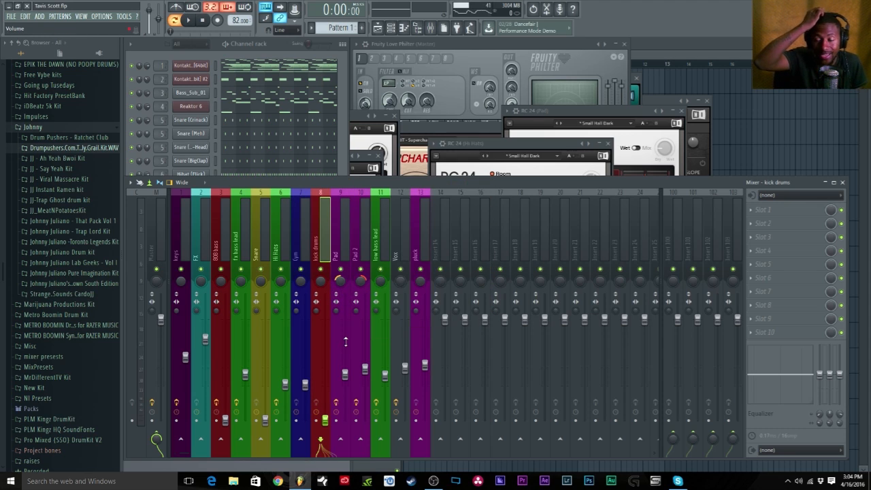
- Bring up the kick channels in the channel rack, and try the kick drums fader in the mixer while the beat plays
left_click(345, 108)
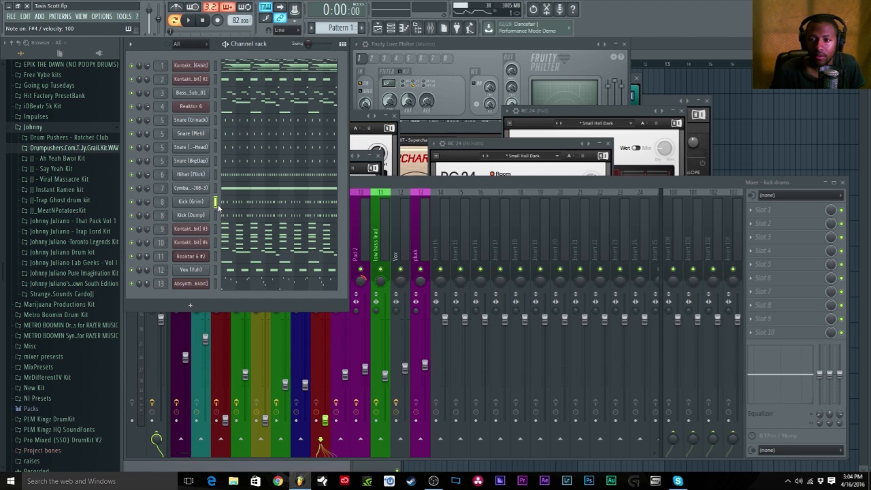
left_click(450, 196)
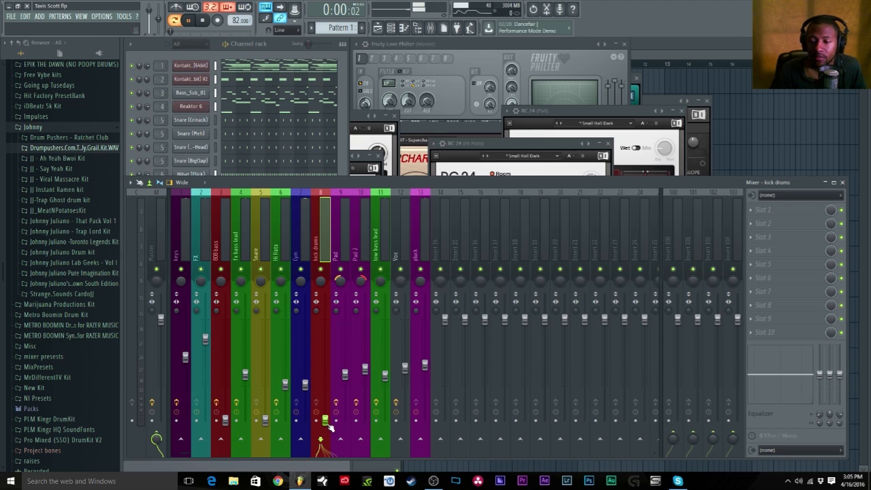
mouse_move(325, 420)
left_mouse_down()
mouse_move(326, 392)
mouse_move(326, 420)
left_mouse_up()
key("space")
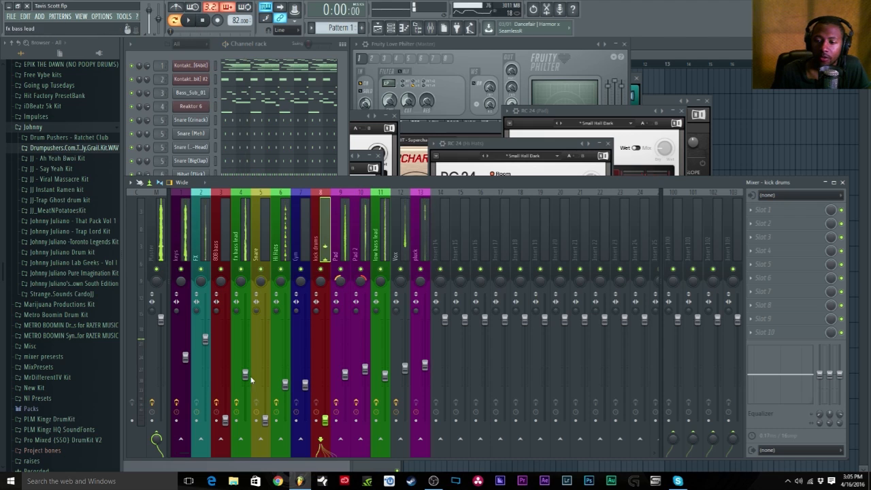
- Raise the Snare fader to 53% (-12.0 dB) while the beat plays, and stop playback
left_click(265, 420)
key("space")
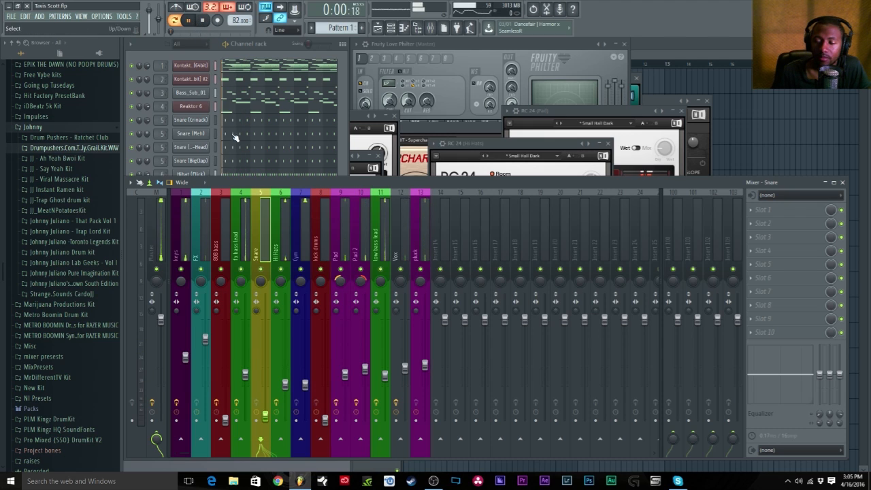
left_click_drag(271, 423, 269, 403)
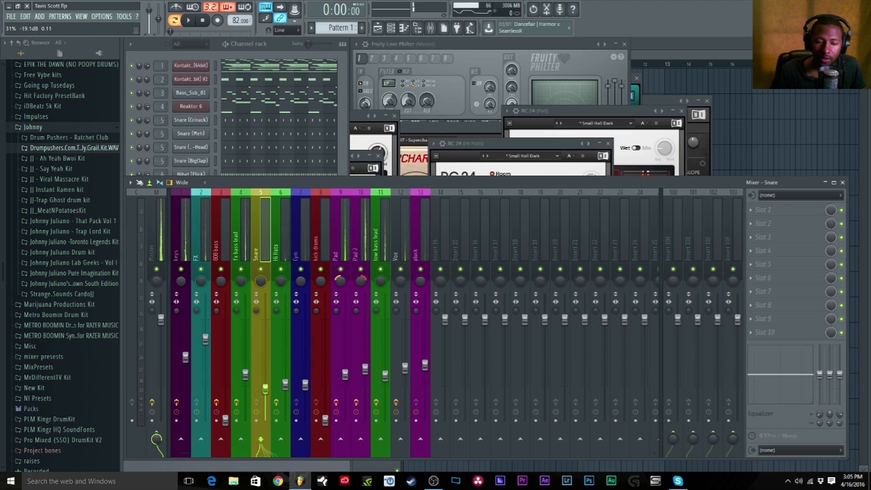
left_click_drag(266, 388, 265, 366)
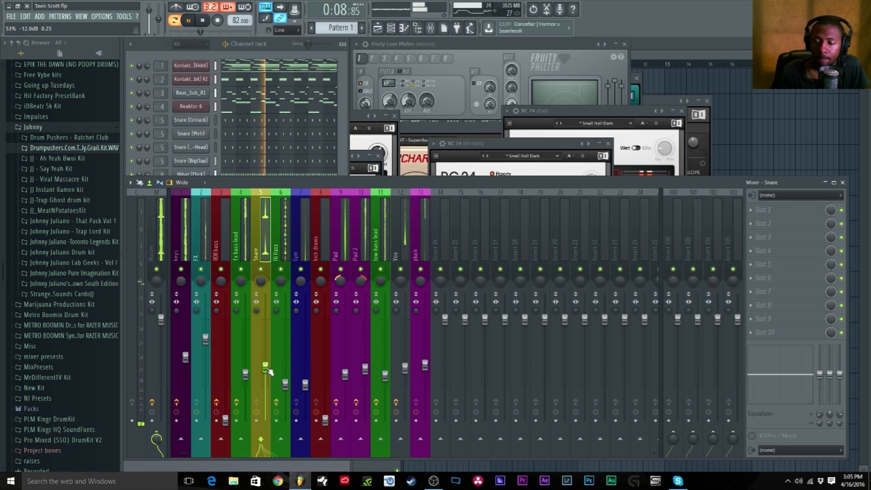
left_click(204, 20)
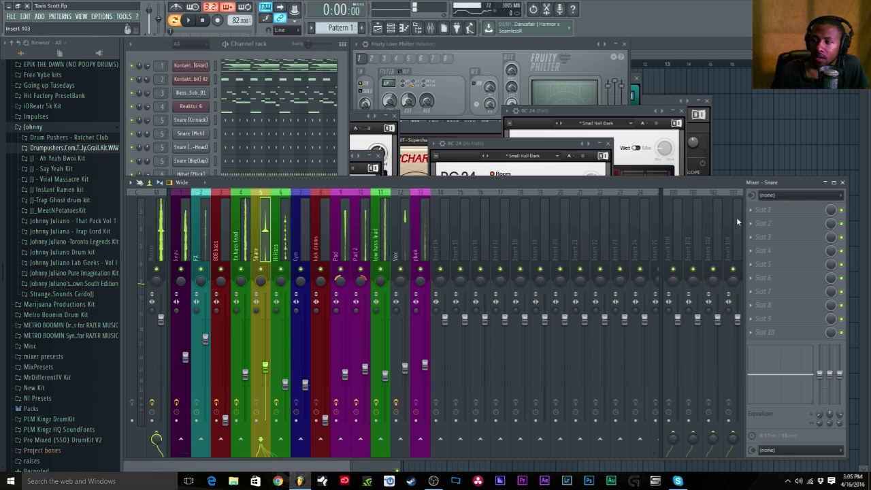
- Load Fruity parametric EQ 2 into the Snare track's first effect slot and set its band 1 high pass to 59 Hz
left_click(757, 210)
left_click(756, 208)
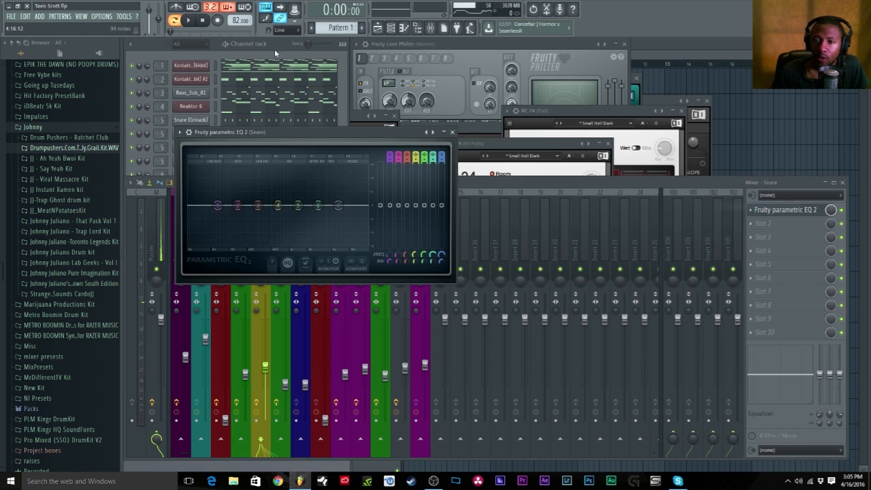
left_click(431, 132)
left_click_drag(189, 206, 215, 206)
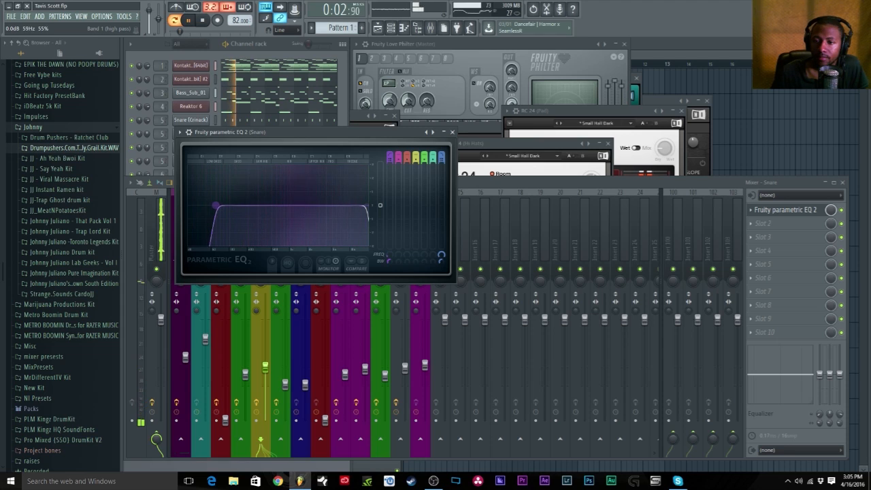
left_click(452, 132)
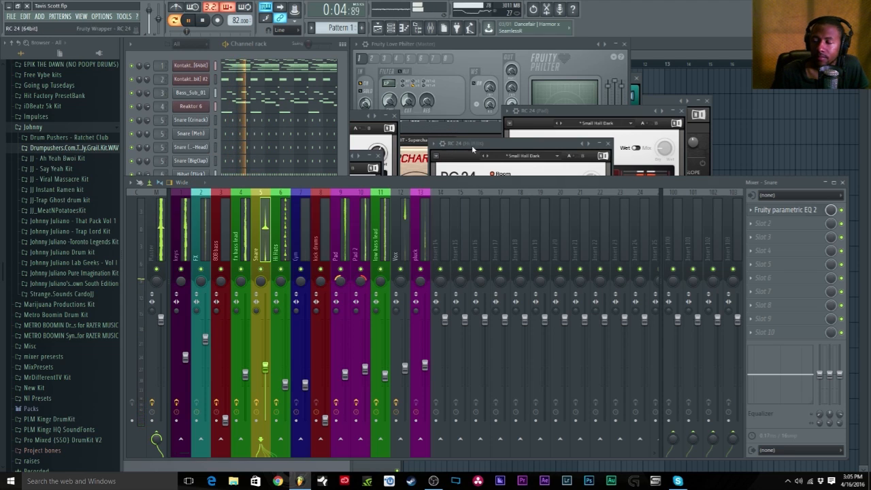
- Load the RC 24 reverb into the Snare track's second effect slot, move its window aside, hide it and solo the Snare
left_click(792, 227)
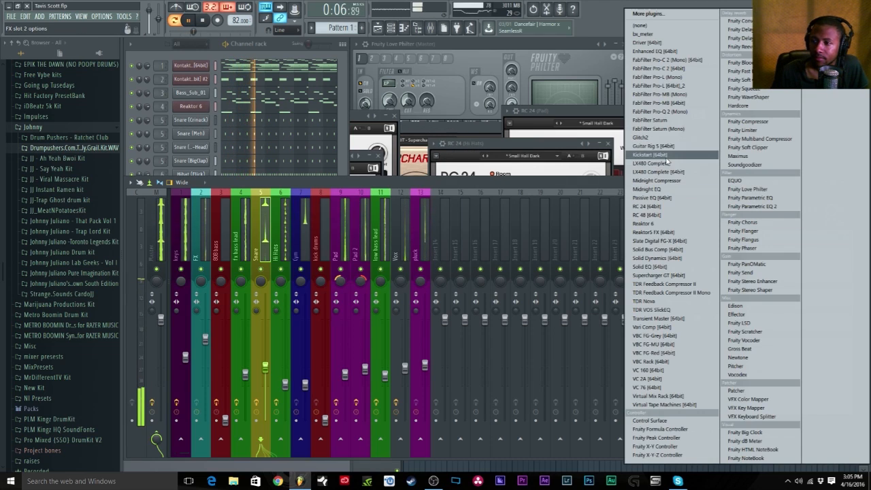
left_click(648, 206)
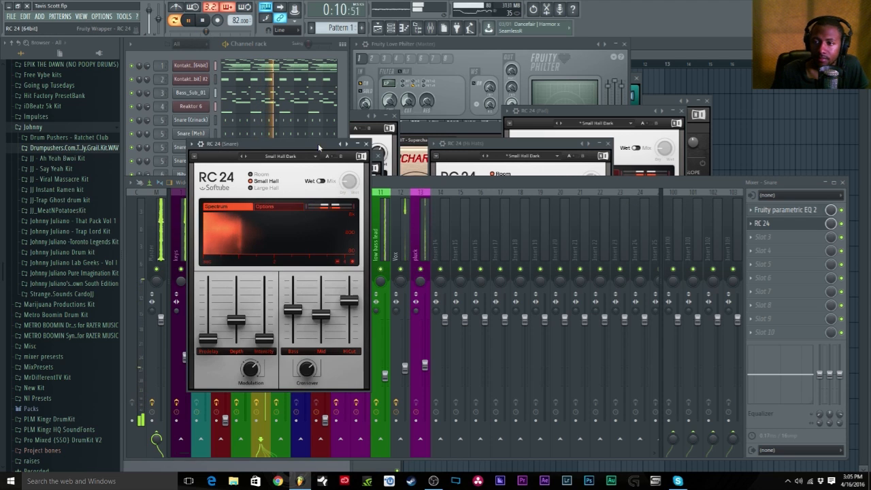
left_click_drag(318, 144, 563, 160)
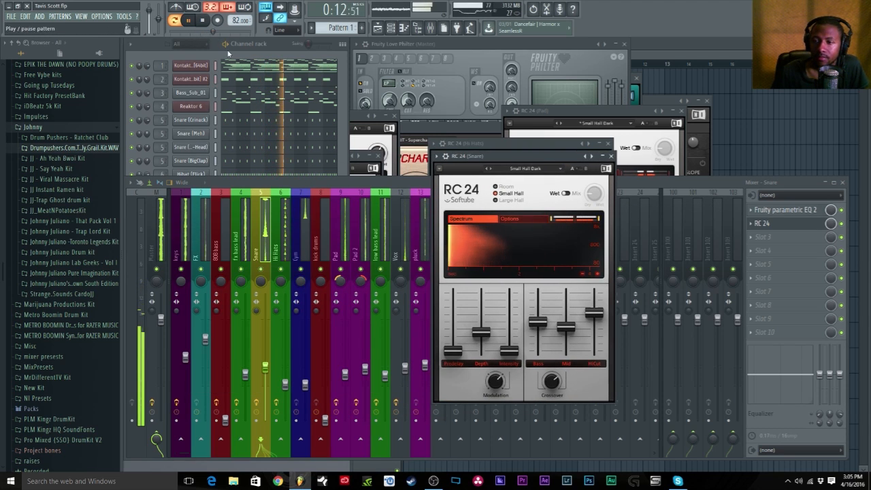
left_click(809, 225)
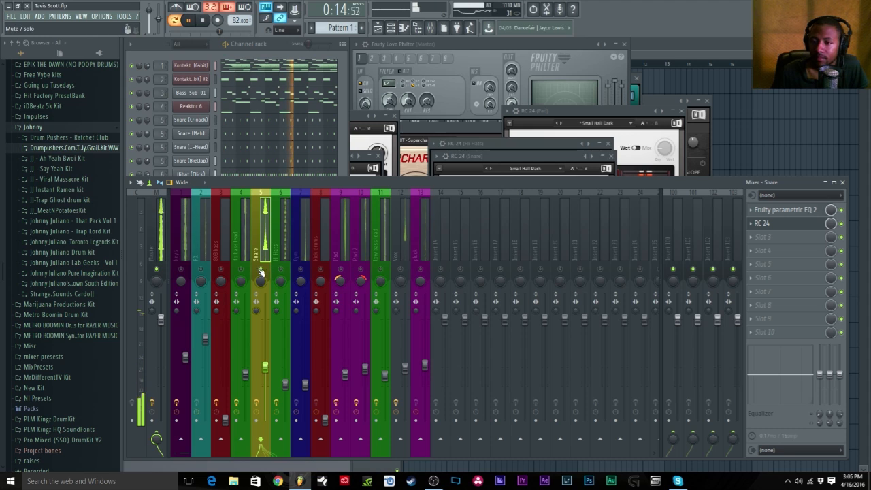
- In the Snare track's RC 24 reverb, lower Bass to its minimum, choose the Room algorithm and raise HiCut slightly
left_click(809, 227)
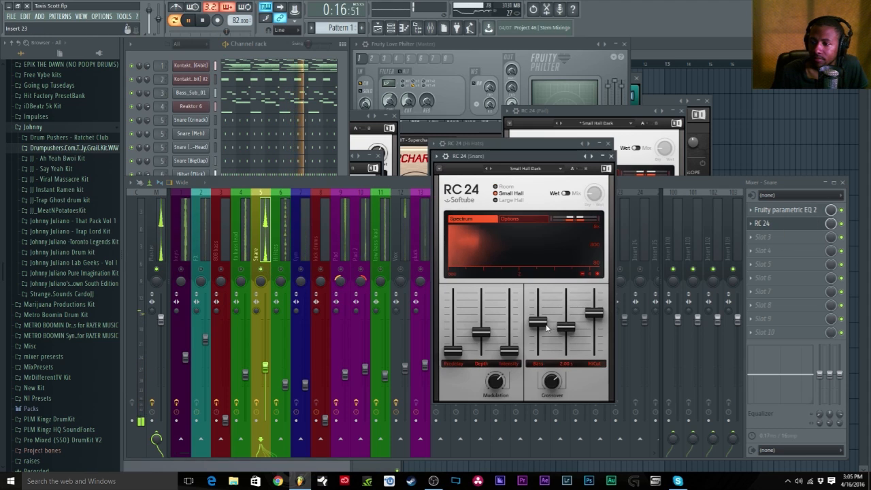
left_click_drag(537, 334, 566, 326)
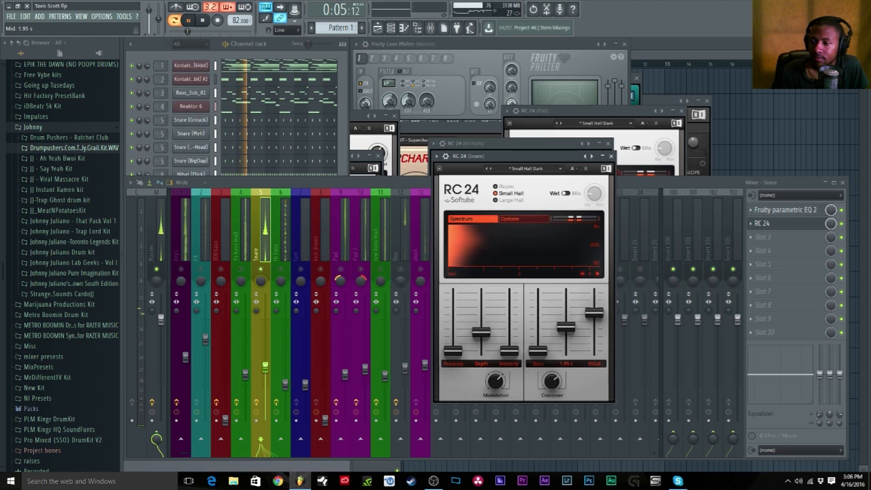
left_click(507, 202)
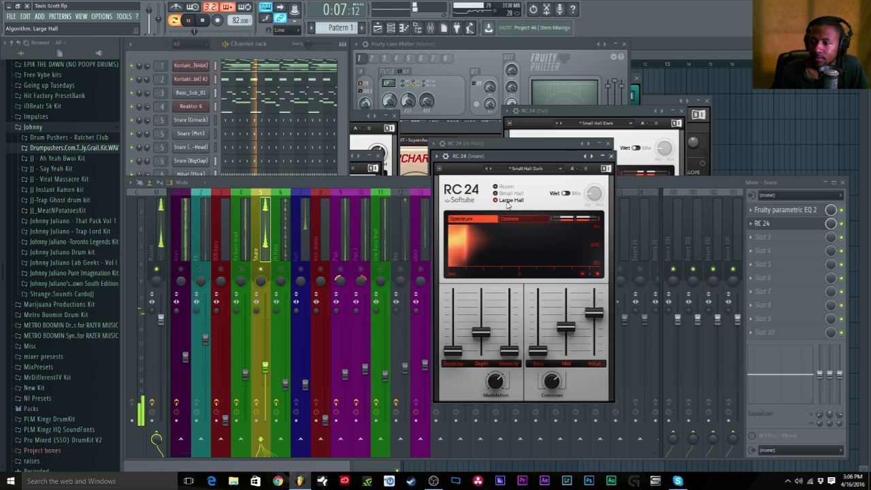
left_click(505, 188)
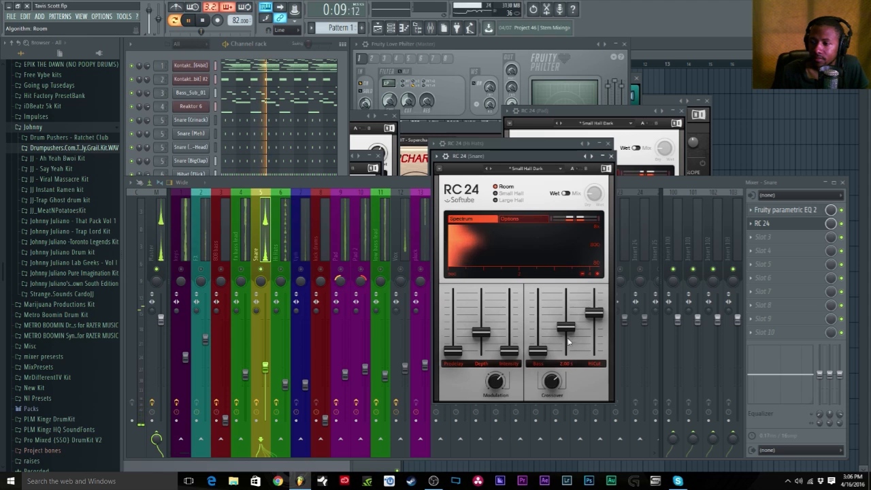
mouse_move(594, 312)
left_mouse_down()
mouse_move(594, 320)
mouse_move(595, 306)
left_mouse_up()
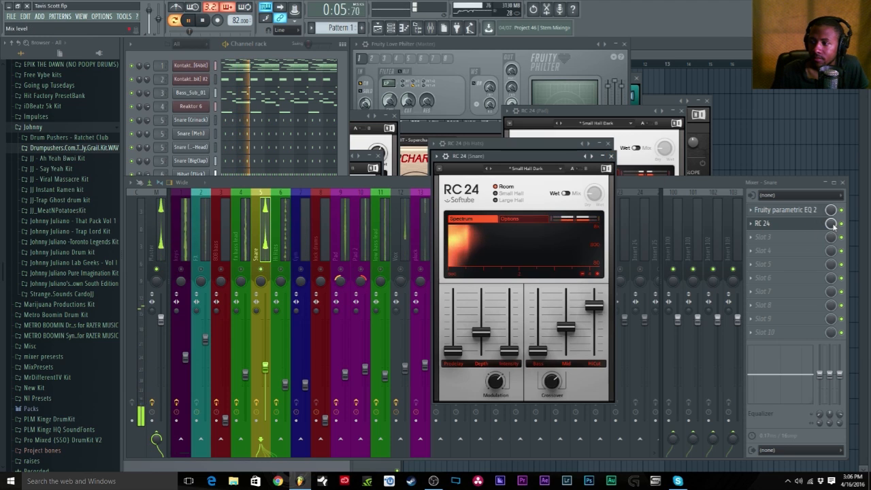
left_click(809, 224)
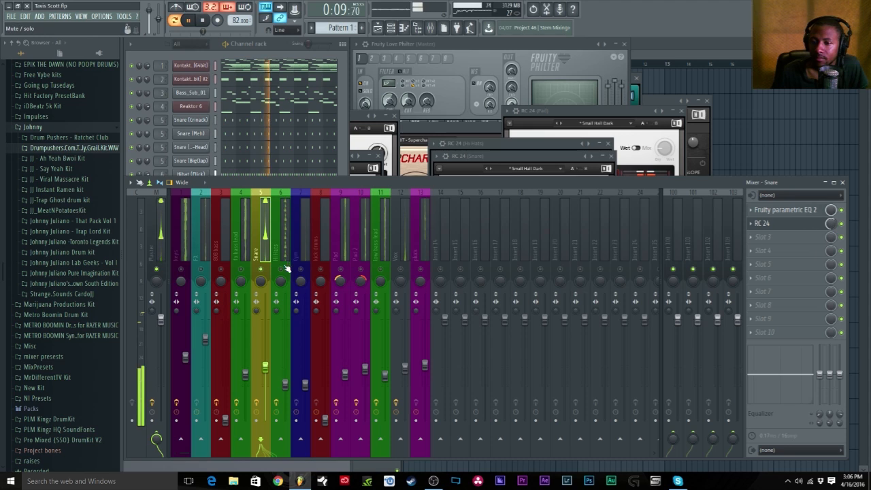
- Unsolo the Snare track, fine-tune its RC 24 mix level and raise its fader slightly against the full pattern
right_click(262, 270)
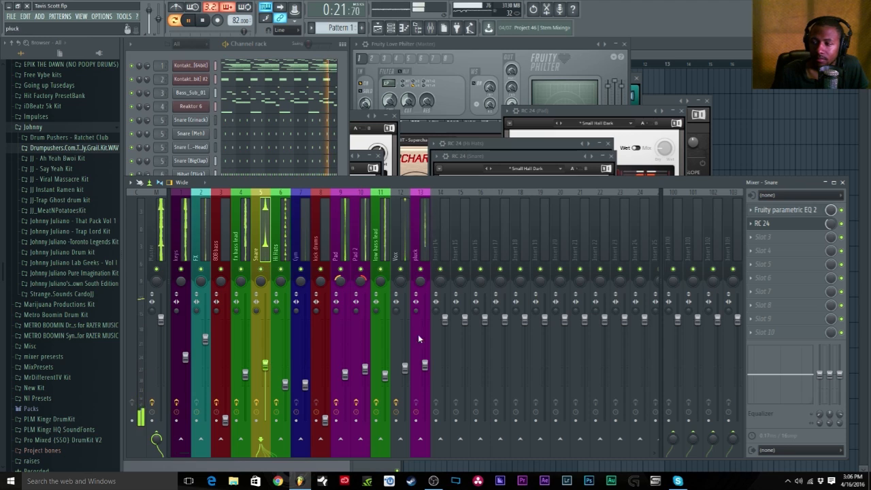
left_click(202, 20)
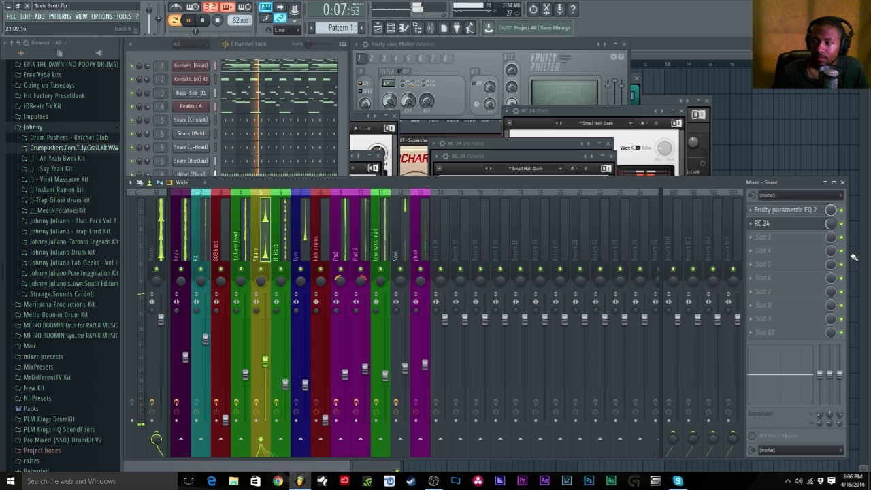
left_click_drag(831, 223, 832, 222)
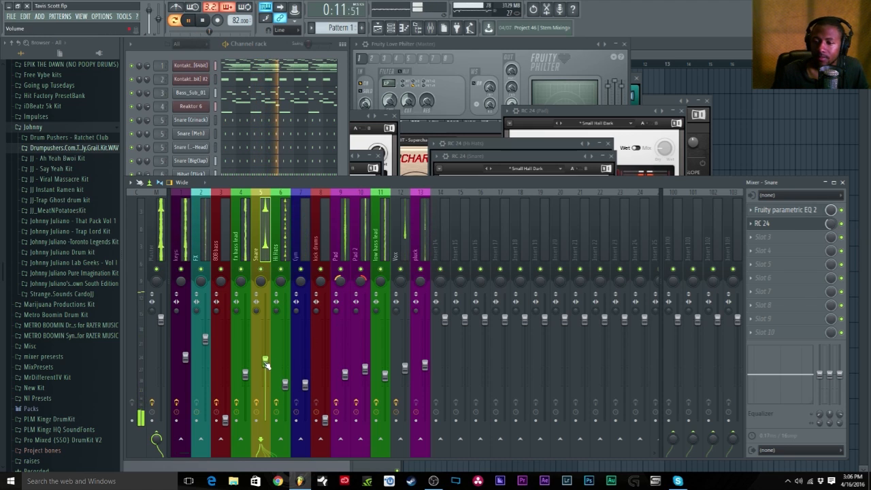
- Solo the kick drums track, raise its fader to slightly above the Snare's fader, and stop playback
left_click_drag(326, 419, 326, 349)
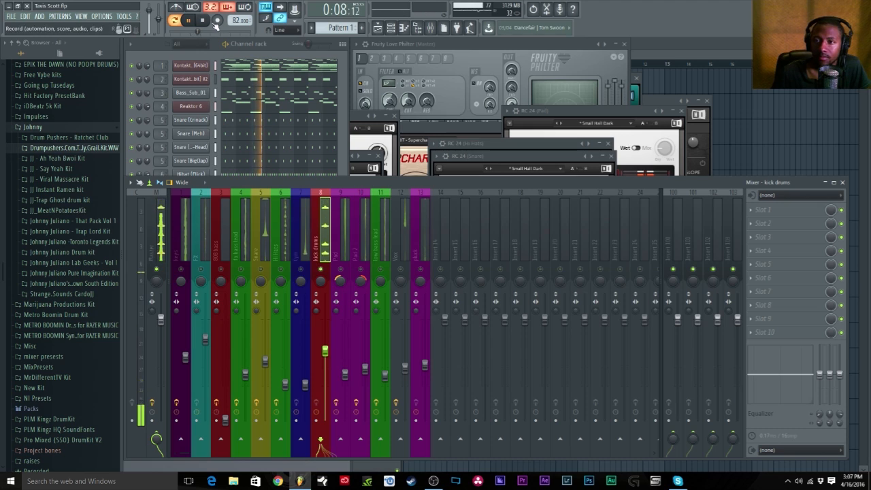
key("space")
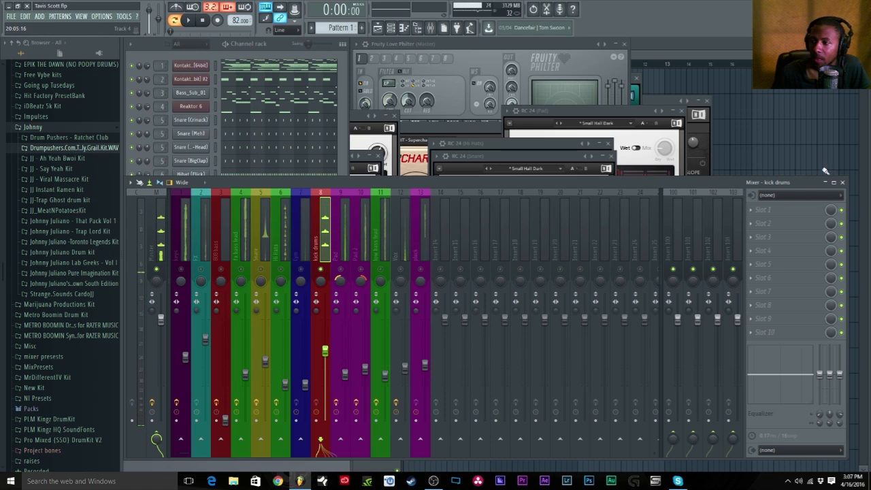
- Load Fruity Parametric EQ into the first effect slot of the kick drums track and close its window
left_click(762, 217)
left_click(756, 208)
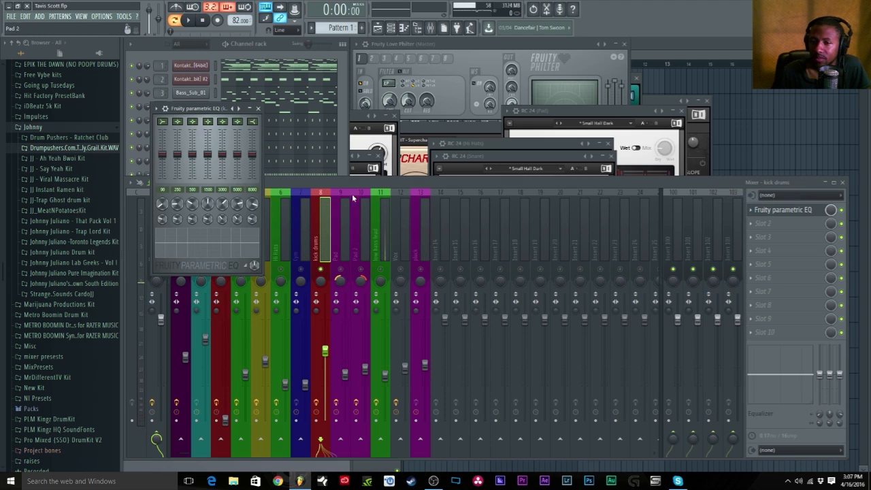
left_click(258, 108)
- Replace the kick drums track's first effect with Fruity Parametric EQ 2 and audition the kick through it
left_click(752, 211)
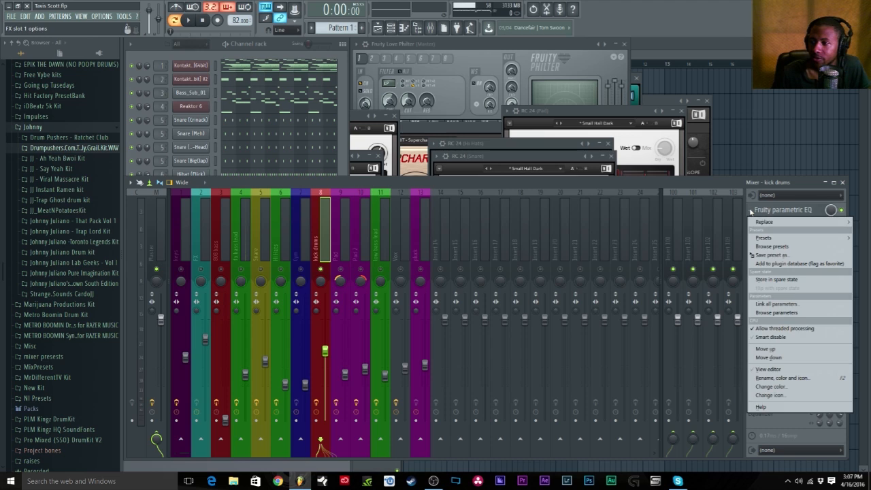
left_click(759, 210)
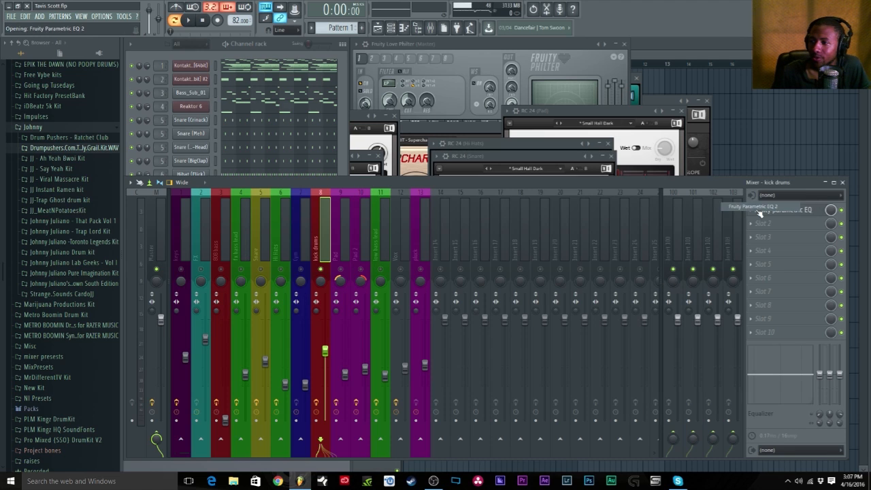
left_click_drag(346, 110, 524, 192)
left_click(194, 25)
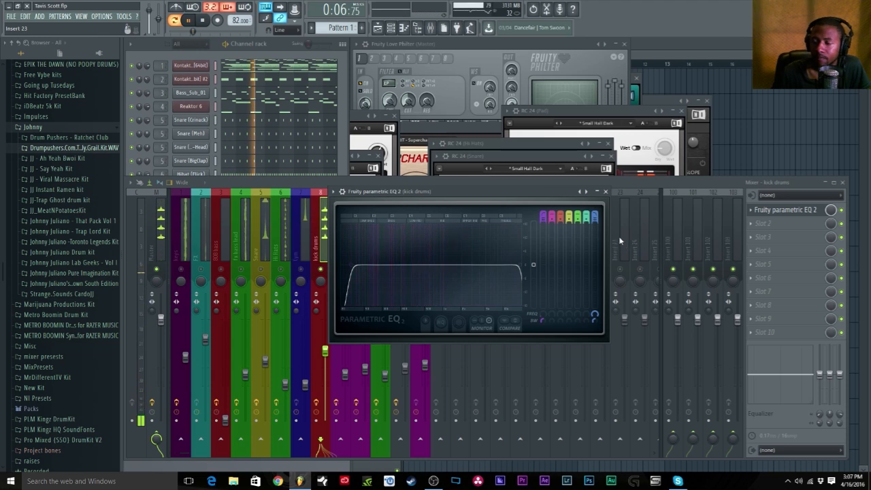
left_click(606, 192)
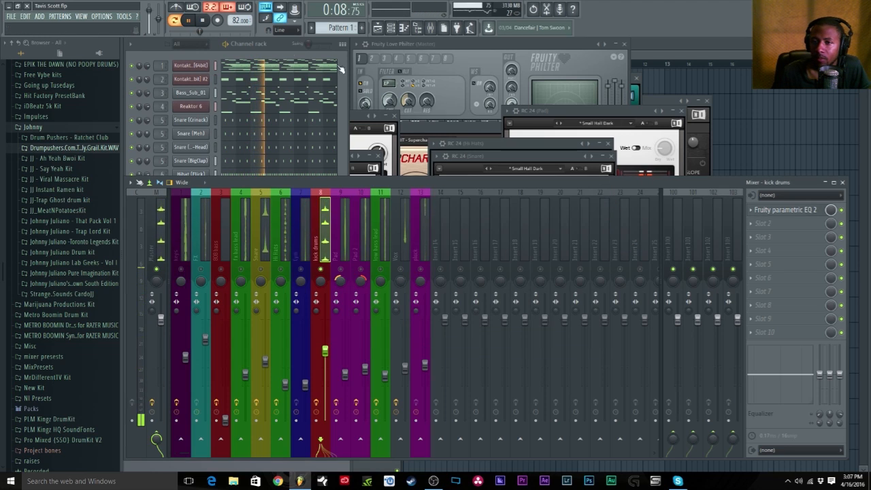
key("space")
- Load the VC 76 compressor into the second effect slot of the kick drums track, then close its window
left_click(758, 231)
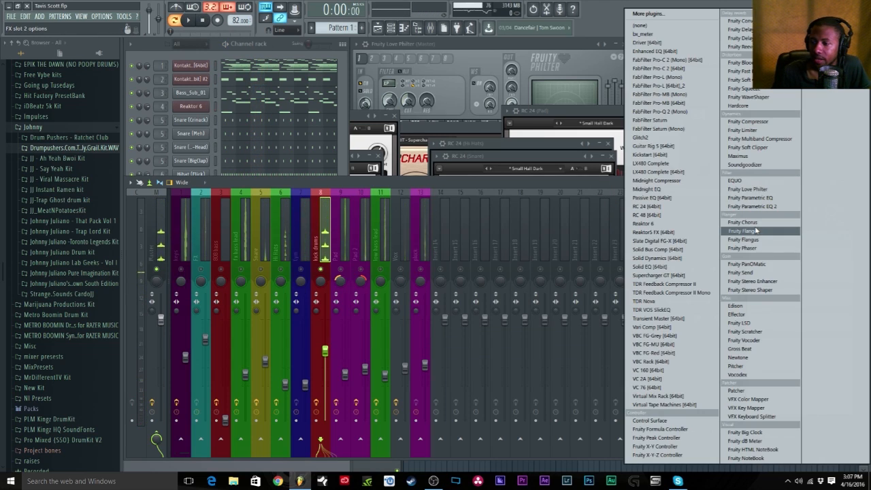
left_click(645, 388)
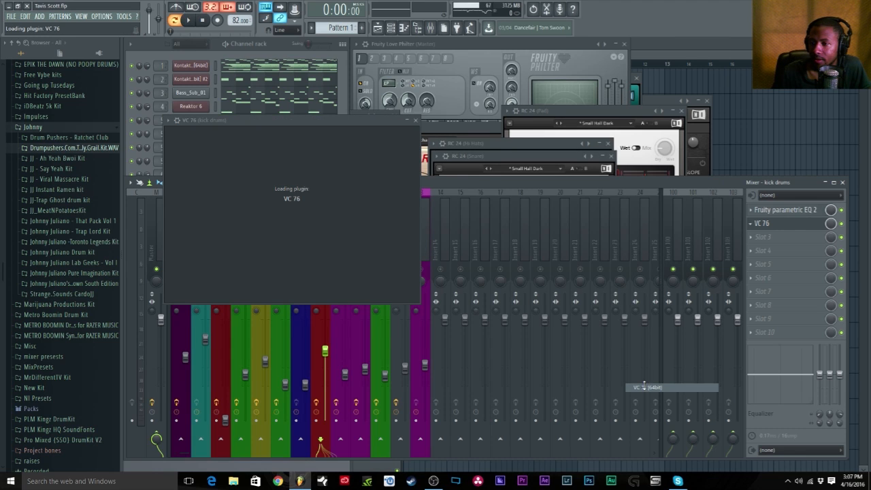
left_click_drag(374, 117, 418, 133)
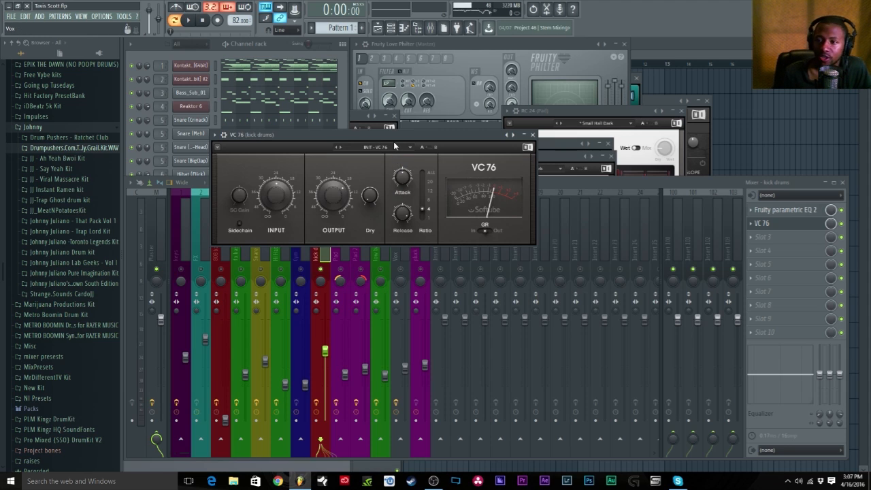
left_click_drag(388, 136, 450, 201)
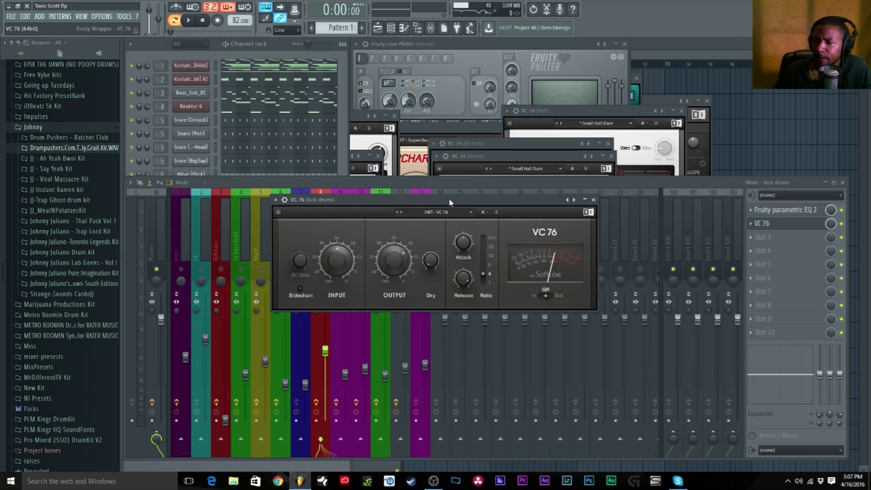
left_click(594, 200)
- Replace VC 76 in the kick drums track's second effect slot with Virtual Mix Rack
left_click(763, 225)
mouse_move(766, 236)
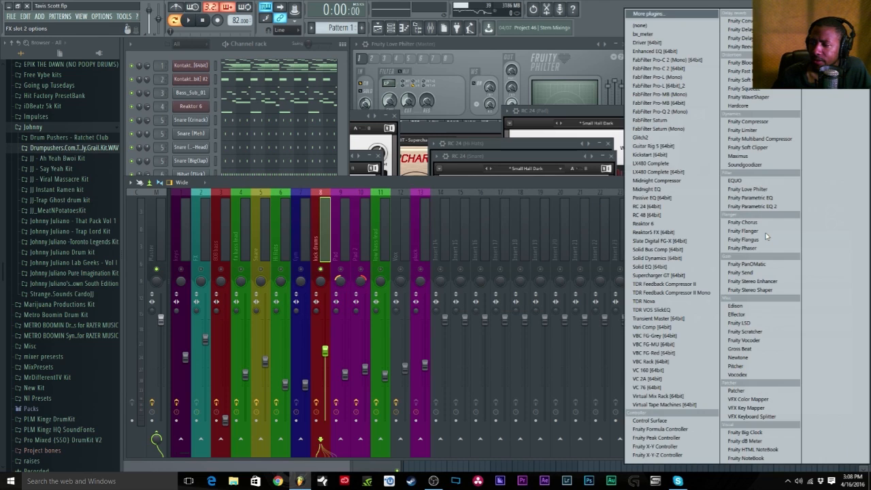
left_click(675, 405)
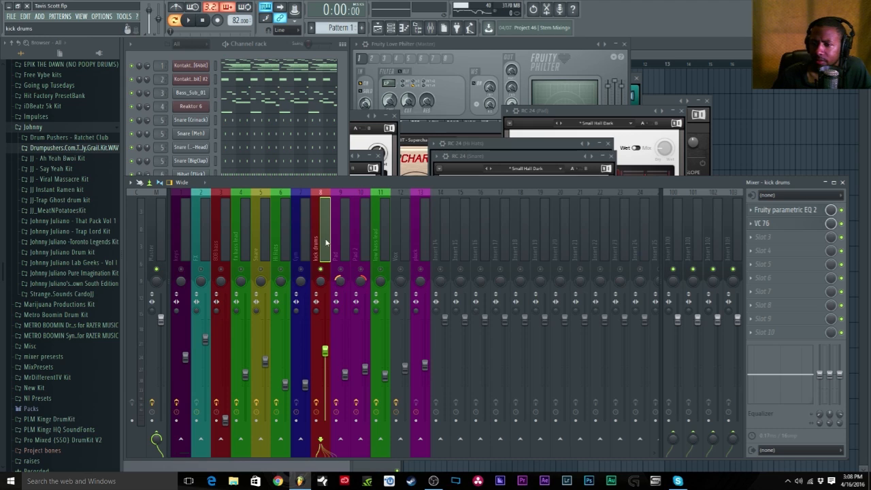
left_click(753, 225)
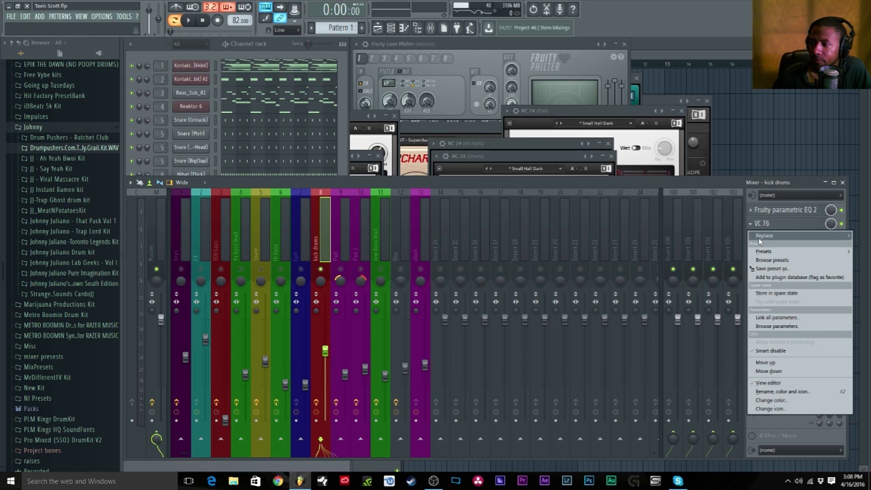
mouse_move(761, 240)
left_click(669, 399)
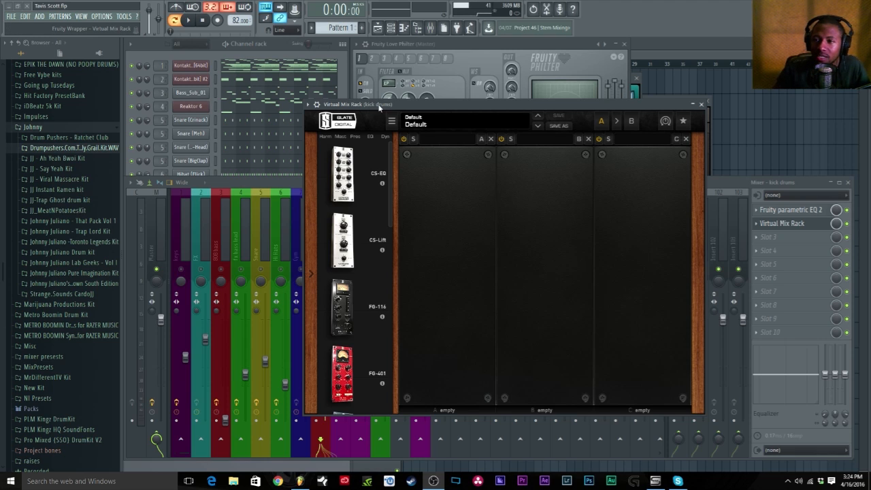
left_click_drag(396, 104, 346, 104)
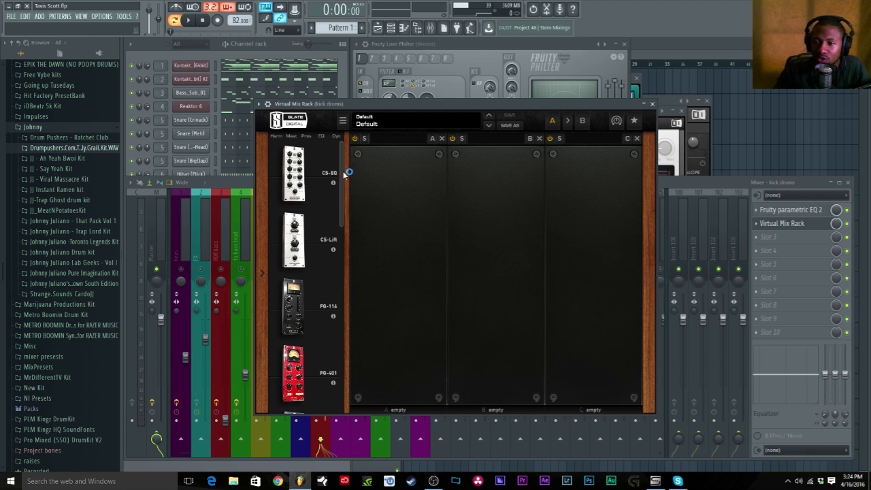
left_click_drag(345, 173, 347, 145)
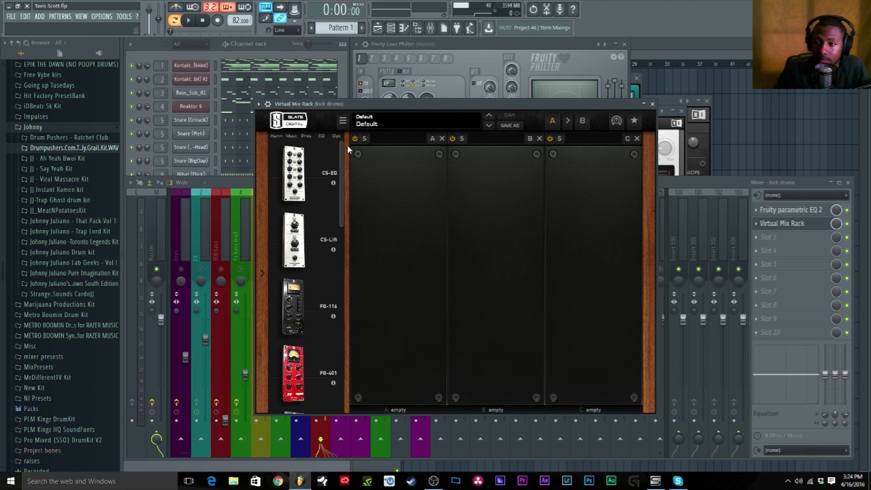
left_click_drag(403, 102, 392, 90)
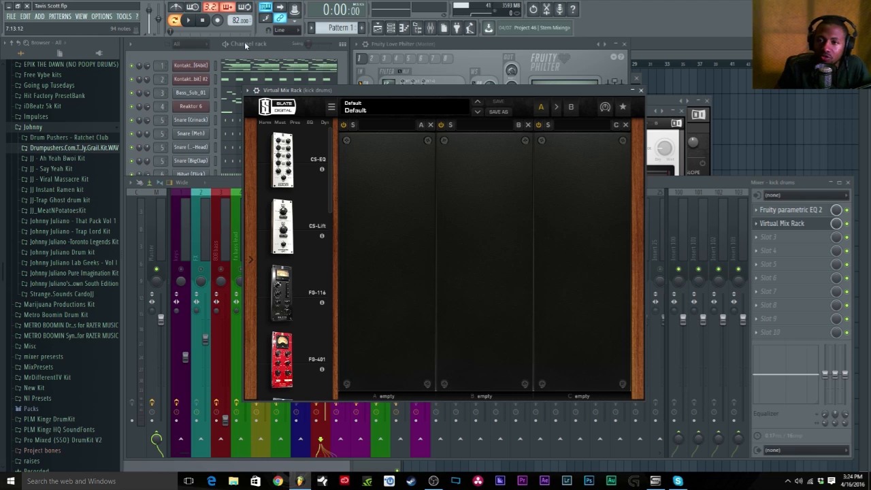
left_click(687, 184)
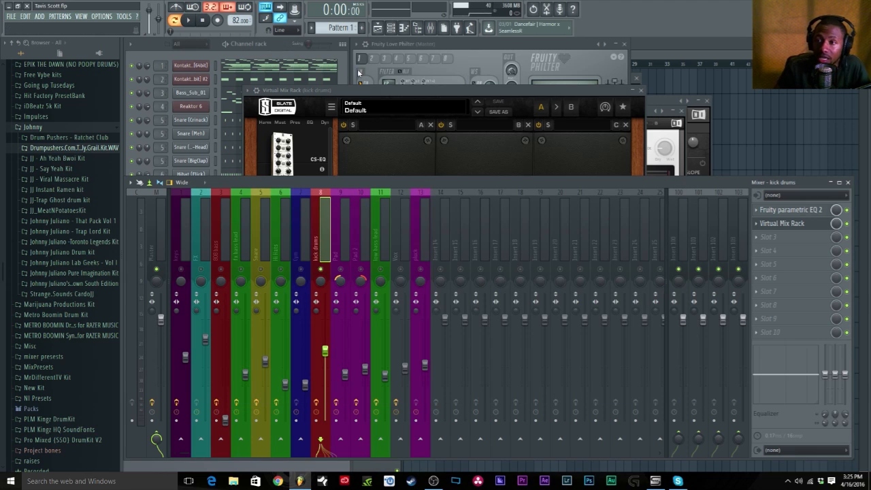
left_click(791, 224)
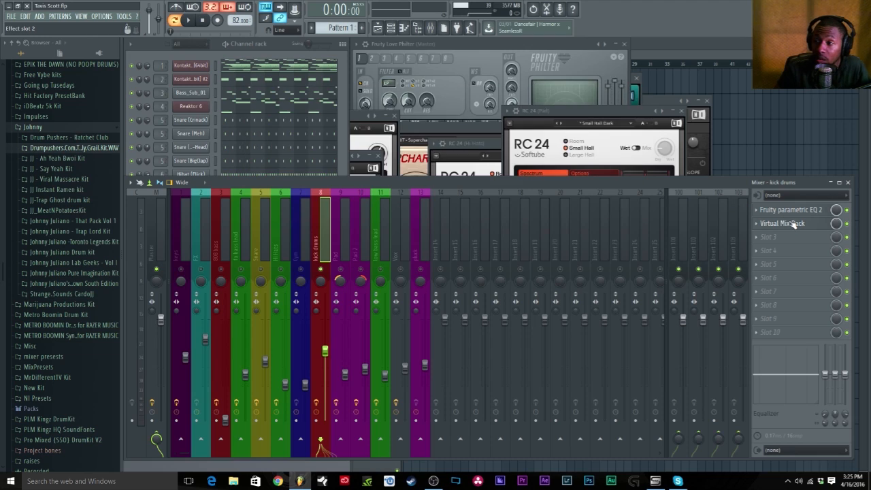
left_click(791, 224)
left_click_drag(414, 89, 429, 92)
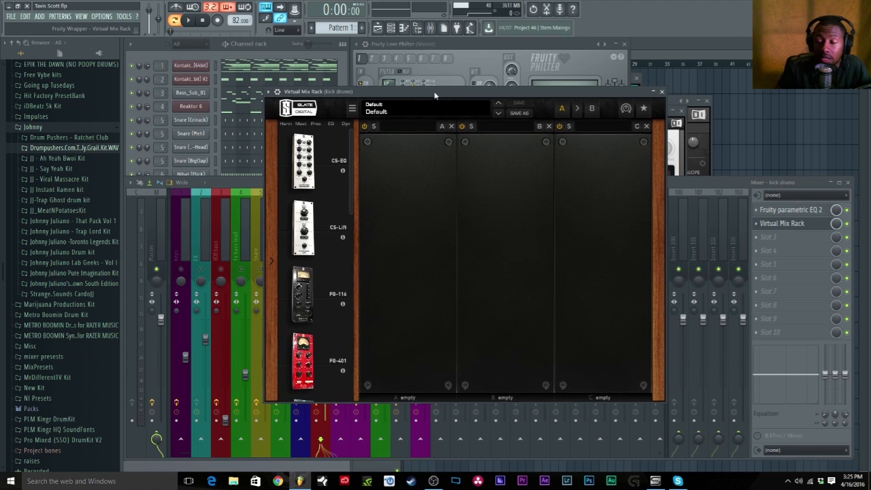
- Add the FG-116 FET compressor module to the first empty bay of the Virtual Mix Rack
scroll(346, 181, "down", 2)
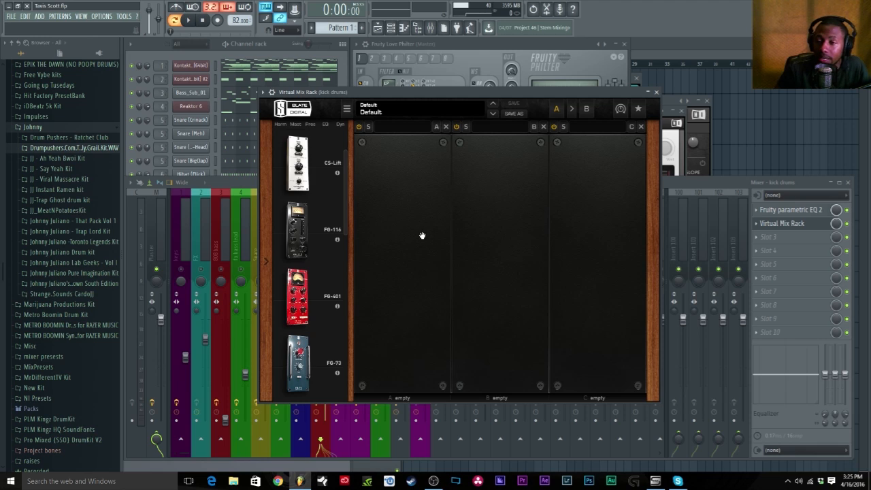
scroll(343, 163, "up", 2)
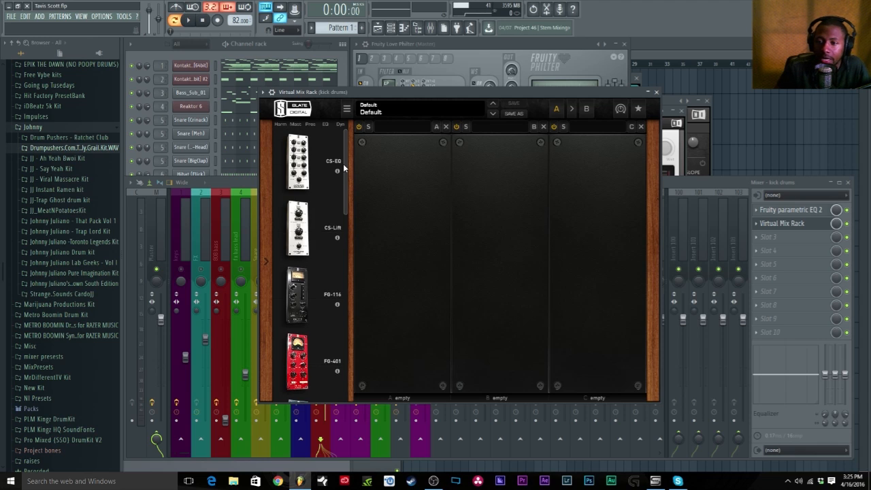
mouse_move(345, 168)
left_mouse_down()
mouse_move(335, 359)
mouse_move(352, 177)
left_mouse_up()
left_click_drag(318, 246, 403, 245)
left_click_drag(462, 91, 404, 94)
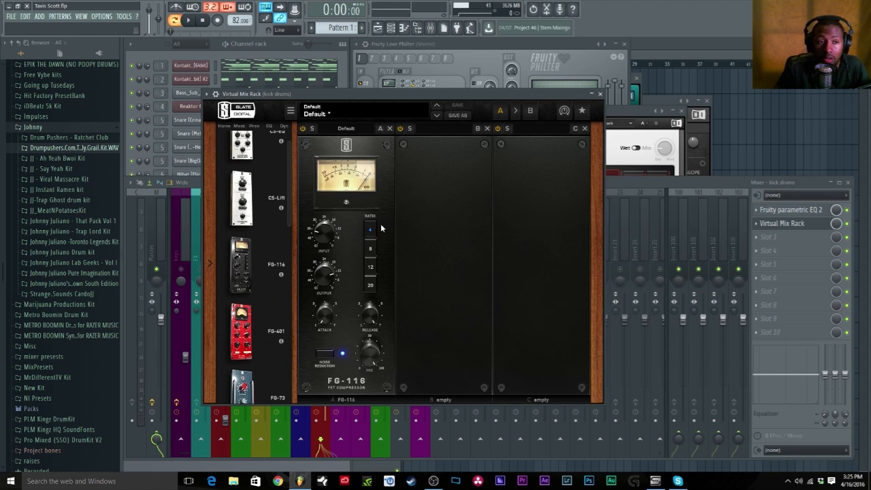
- Try the FG-73 module ahead of the FG-116 in the Virtual Mix Rack and remove it again
left_click_drag(241, 388, 334, 262)
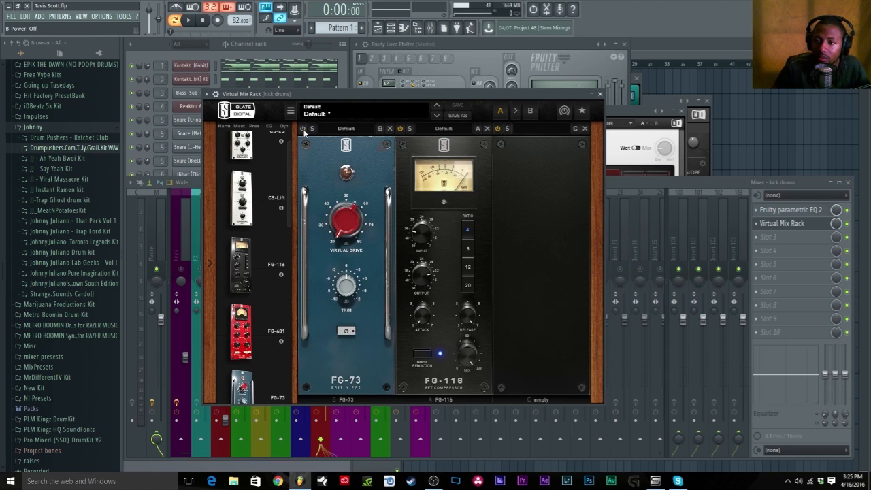
left_click(390, 128)
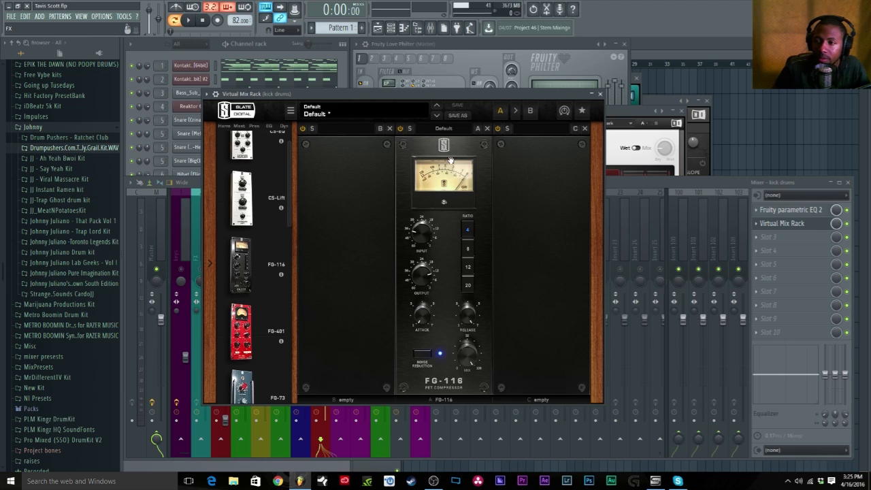
- Move the FG-116 compressor from the middle bay to the first bay of the Virtual Mix Rack
left_click_drag(449, 158, 350, 157)
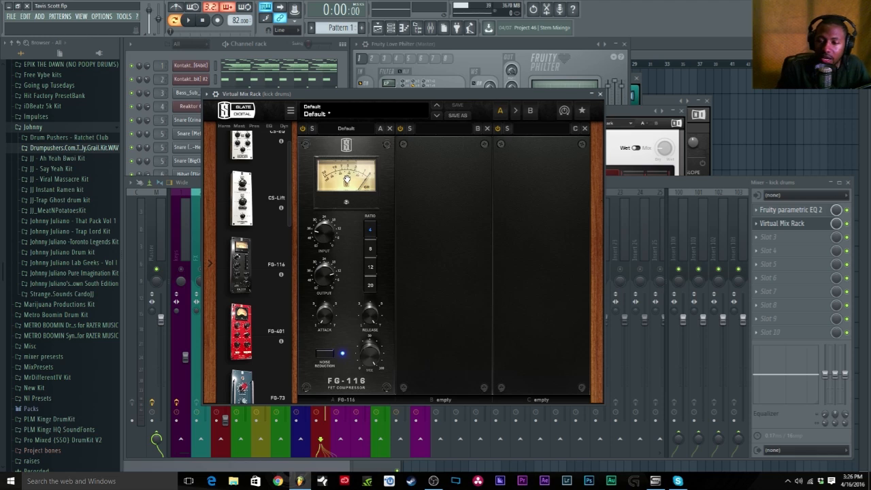
mouse_move(328, 281)
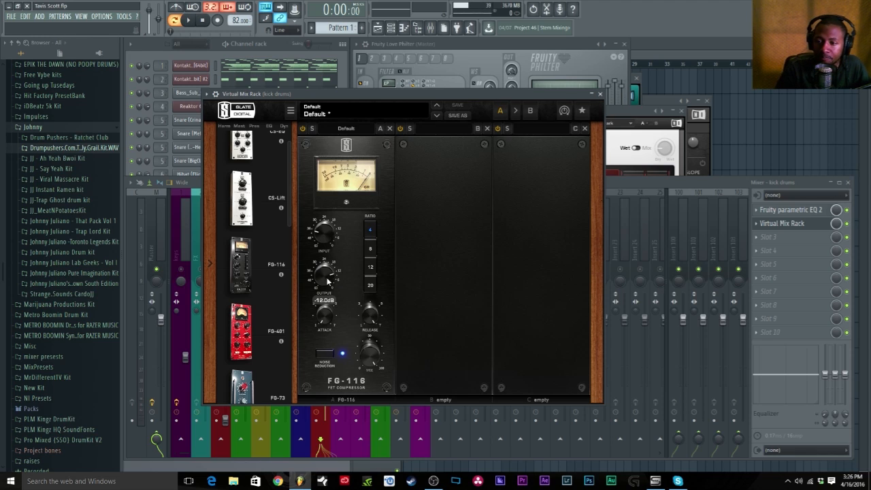
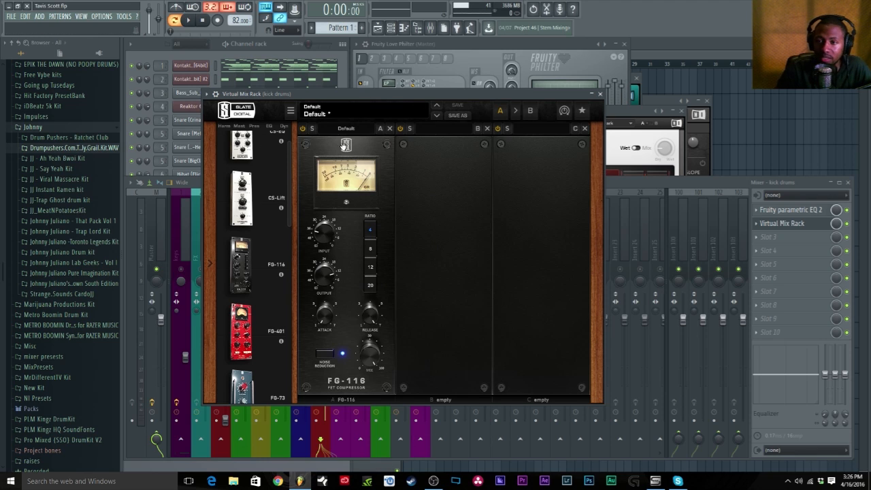
left_click_drag(335, 94, 343, 93)
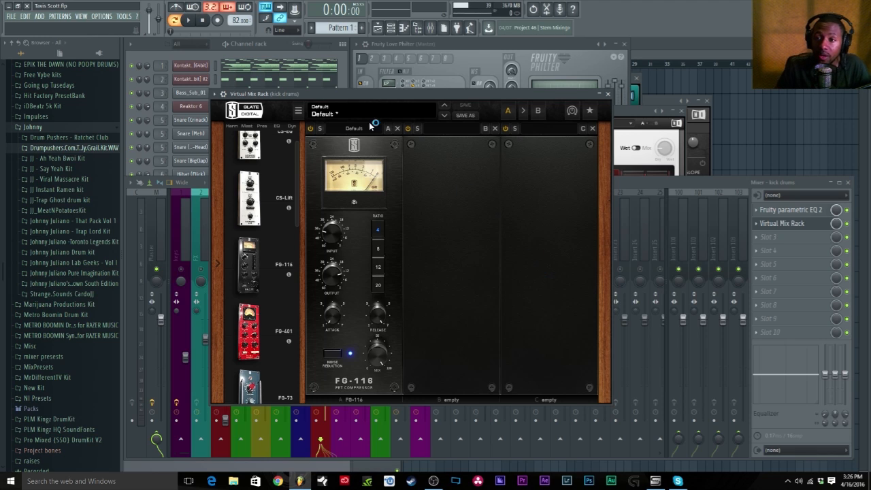
- Play the pattern and set the FG-116's input to about -19.1 dB and its output to about -18.5 dB
left_click(194, 21)
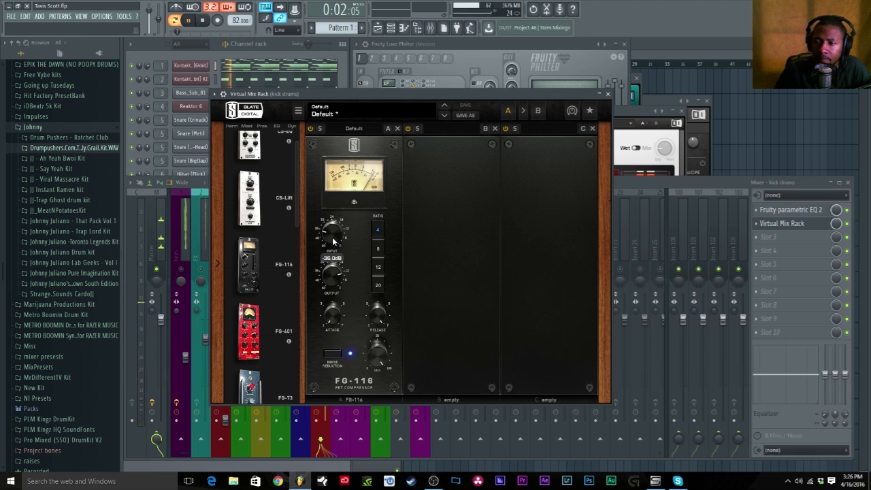
left_click_drag(333, 240, 345, 122)
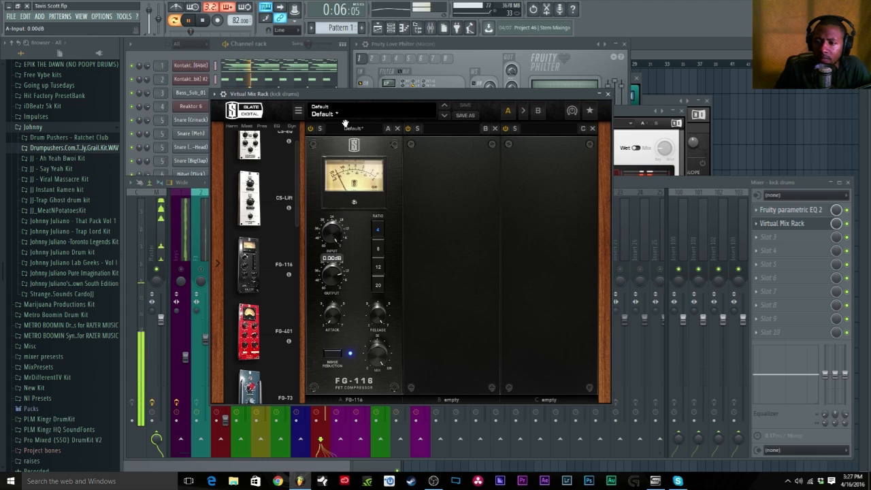
left_click_drag(332, 236, 345, 285)
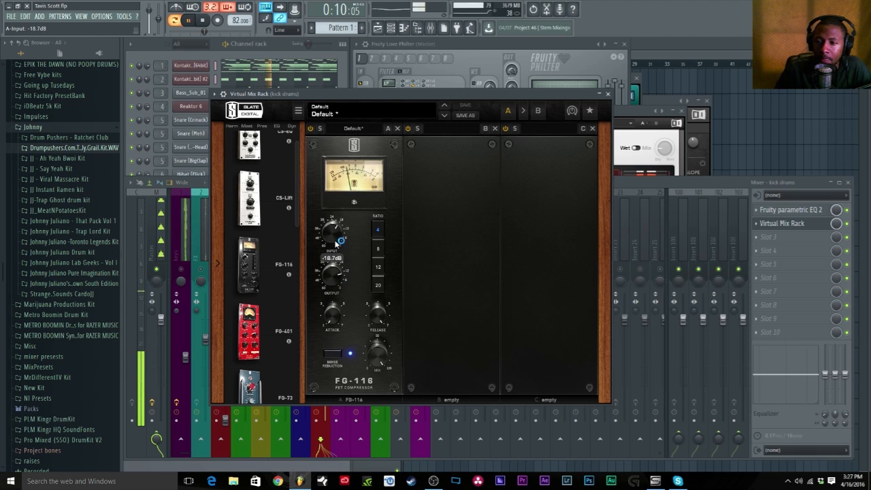
mouse_move(336, 238)
left_mouse_down()
mouse_move(342, 258)
mouse_move(340, 229)
left_mouse_up()
left_click_drag(340, 275, 336, 289)
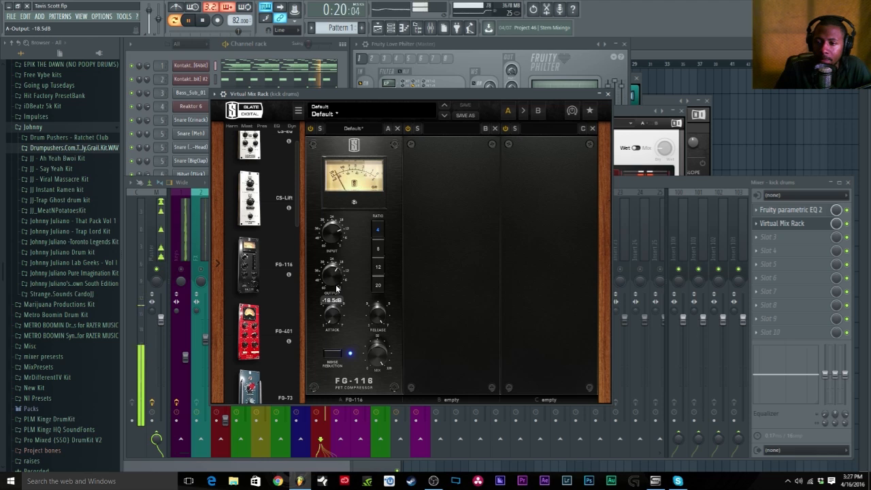
mouse_move(333, 238)
left_click_drag(333, 237, 335, 251)
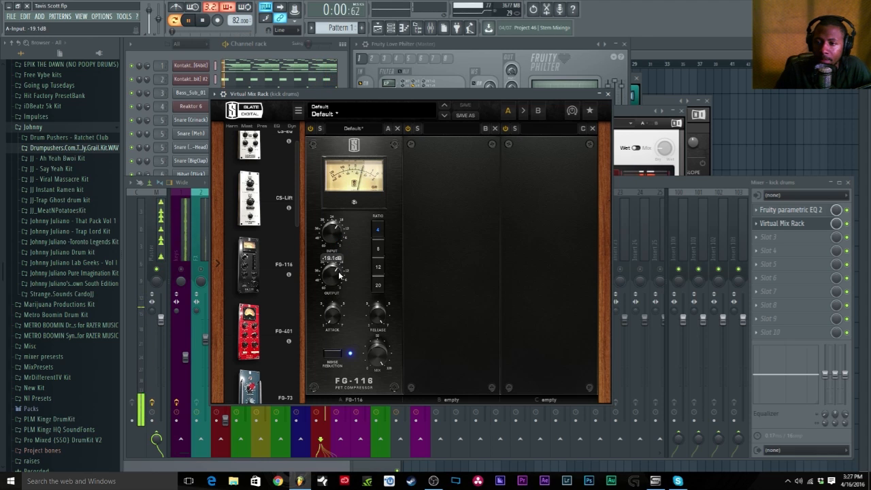
- Audition the FG-116's compression ratios on the playing kick drums, ending on ratio 12
mouse_move(339, 276)
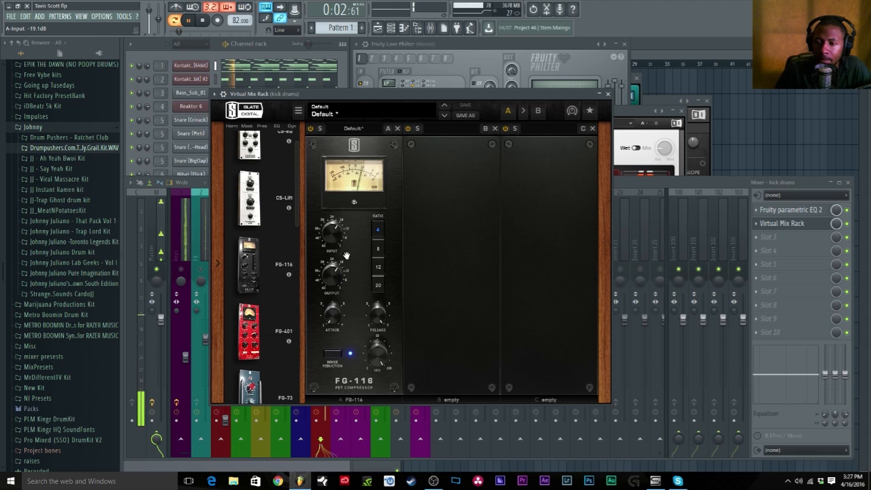
left_click(377, 251)
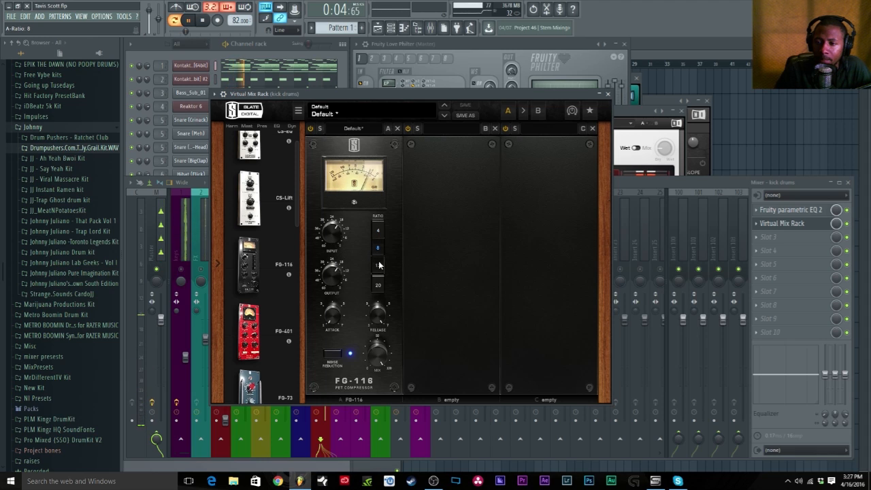
left_click(379, 265)
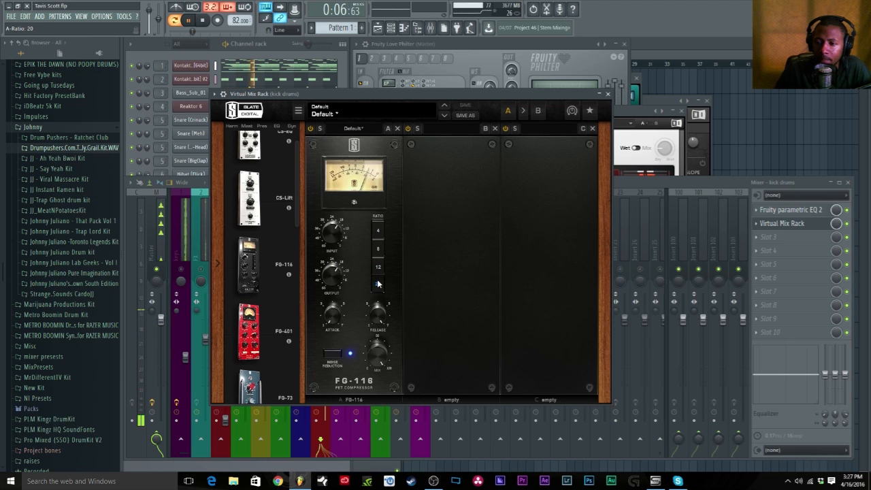
left_click(380, 230)
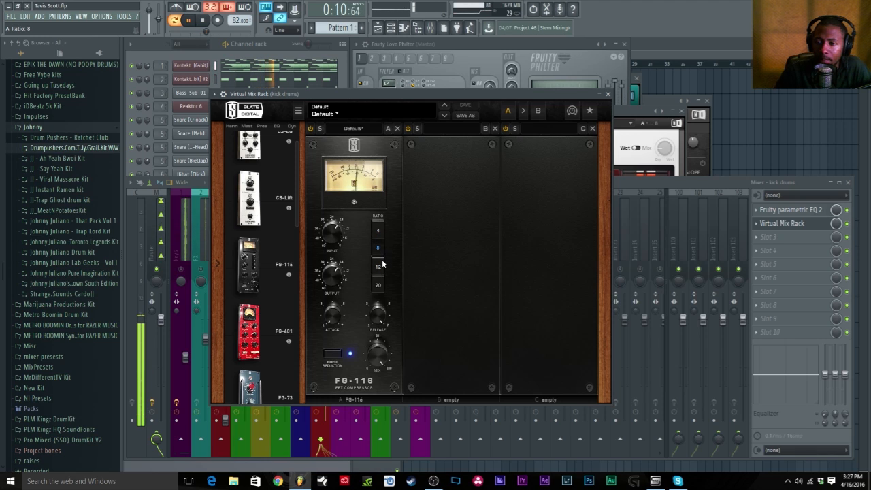
left_click(379, 267)
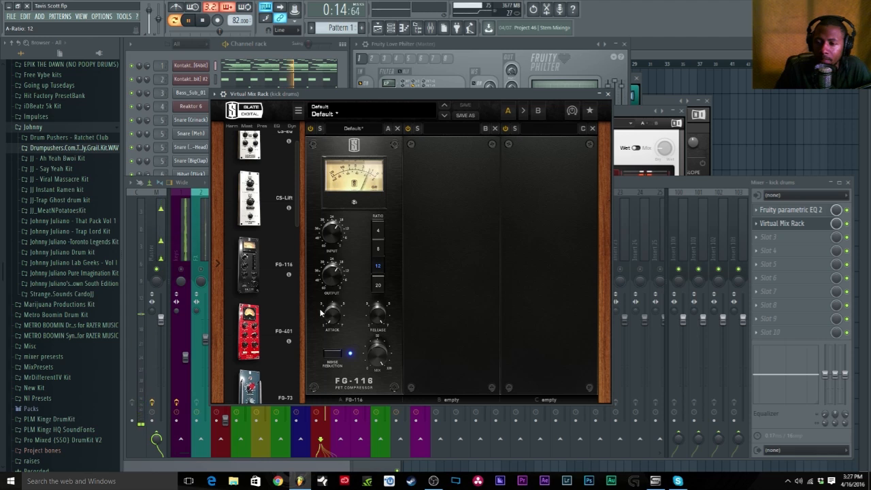
- Set the FG-116's attack and release to 7.00, and compare the kick with the module bypassed and enabled
left_click_drag(331, 315, 338, 286)
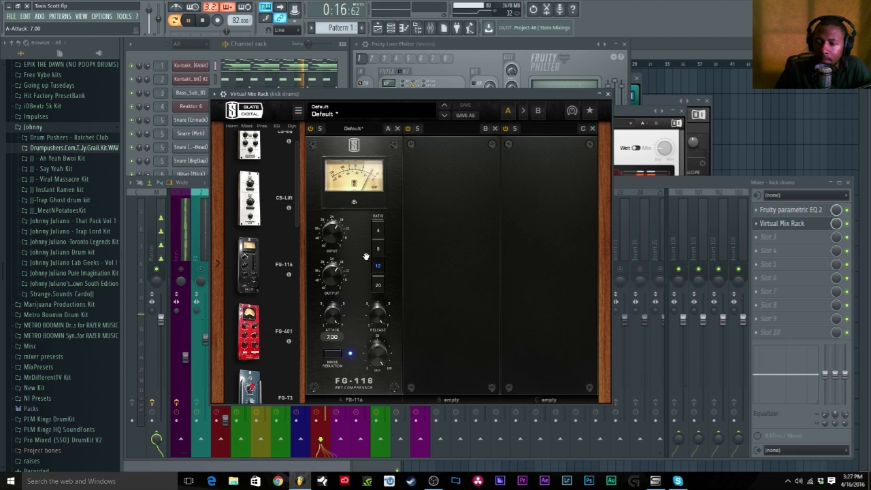
left_click_drag(381, 314, 382, 409)
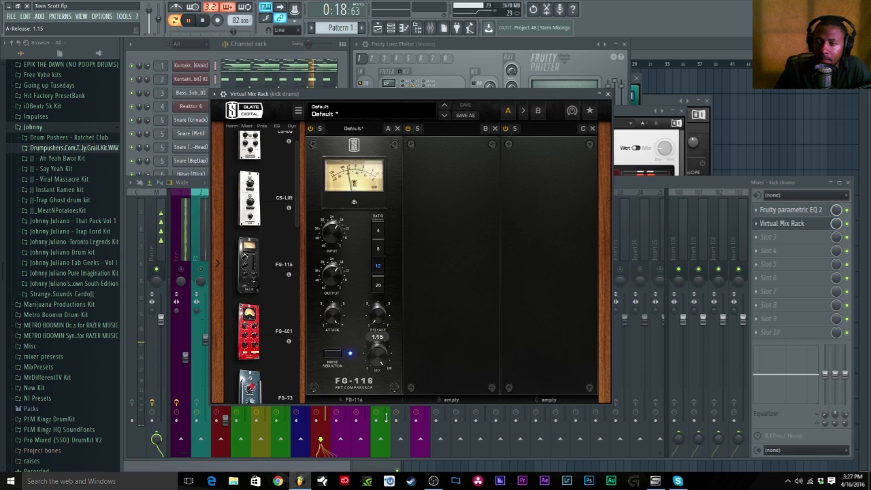
left_click_drag(378, 315, 379, 209)
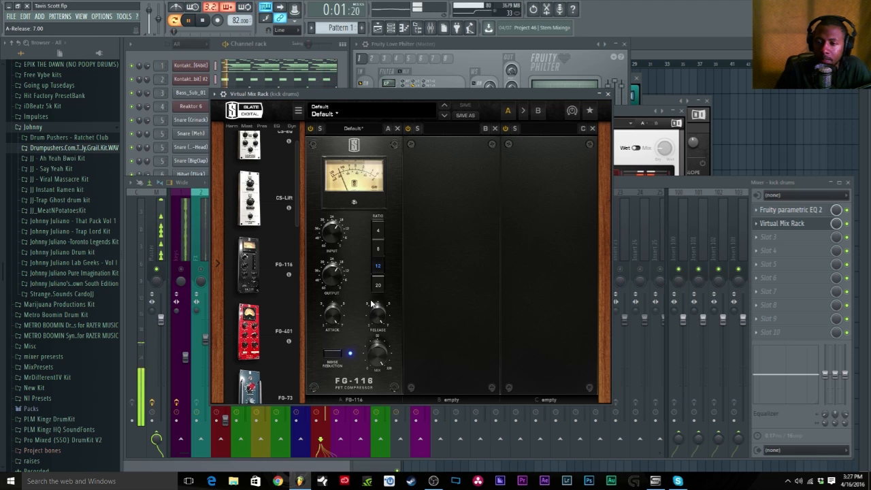
left_click(311, 131)
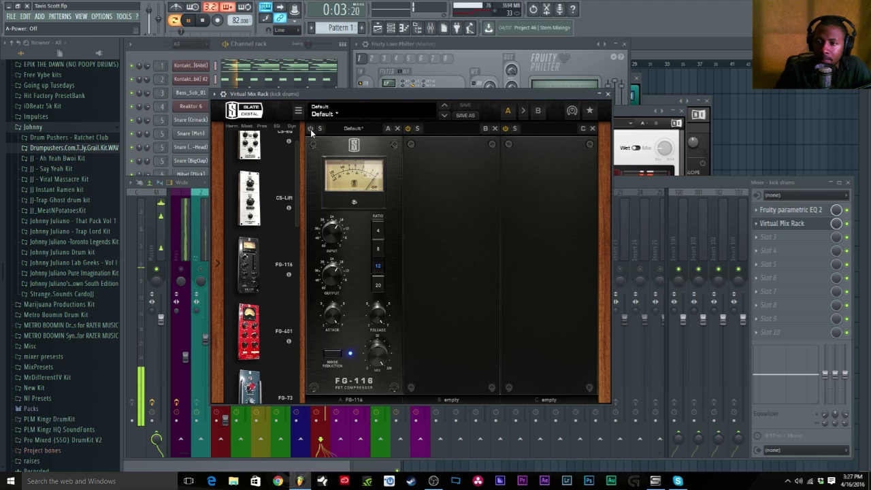
left_click(310, 129)
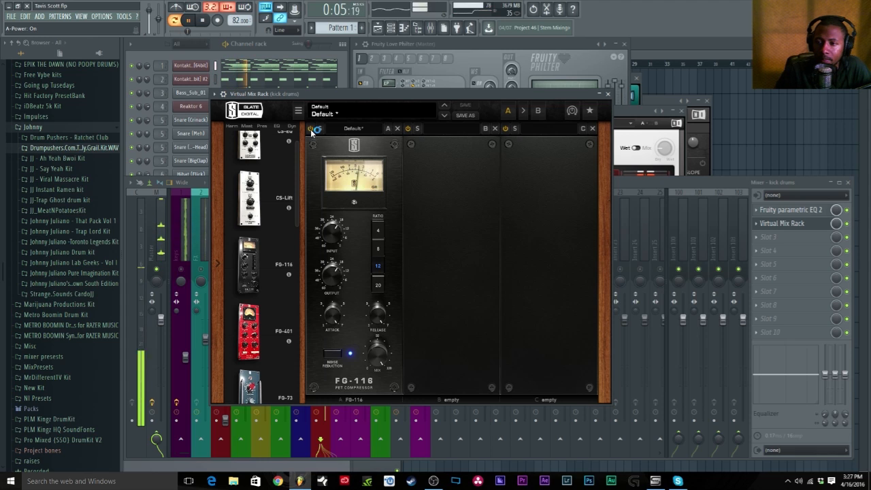
- Set the FG-116's ratio to 4 and output to about -9.48 dB, and compare against its bypassed sound
left_click(376, 250)
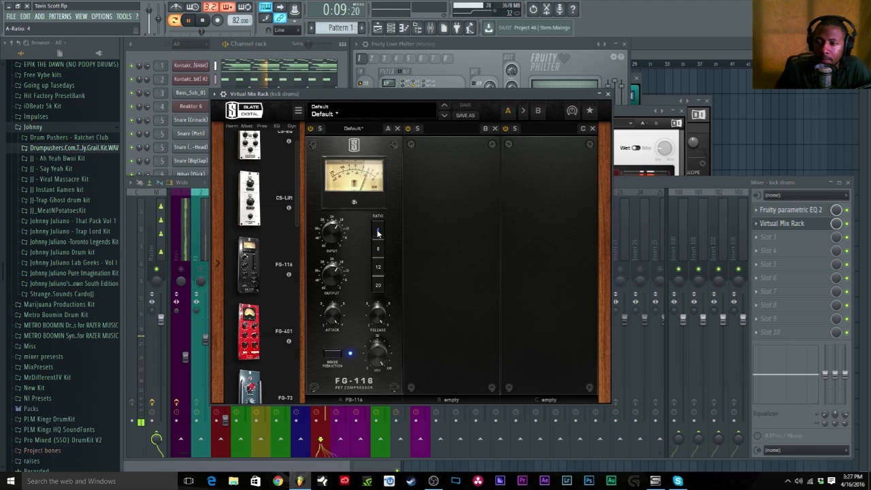
left_click_drag(334, 277, 329, 257)
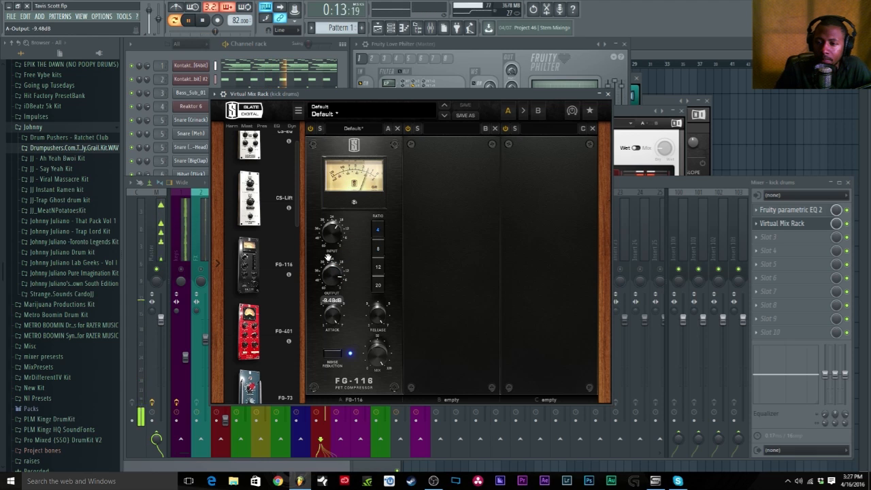
left_click(312, 130)
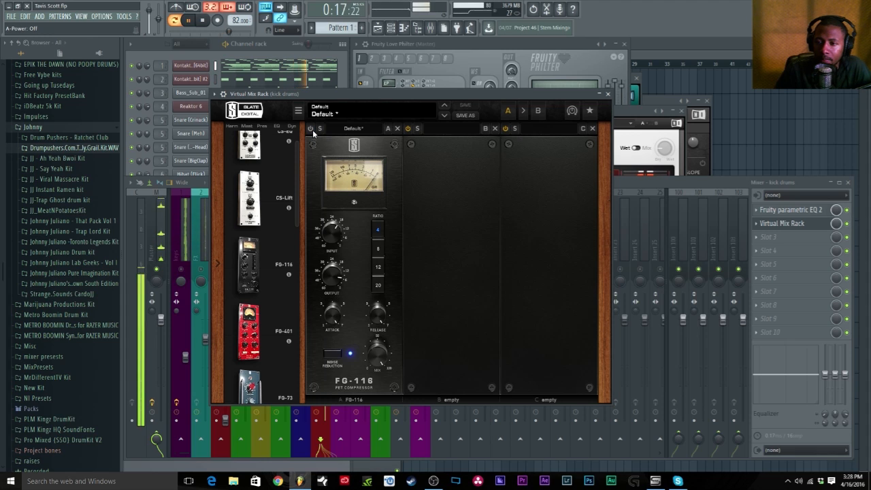
left_click(312, 129)
- Set the FG-116's input to about -34.0 dB and audition its noise reduction off and on, leaving it on
left_click_drag(333, 238, 338, 251)
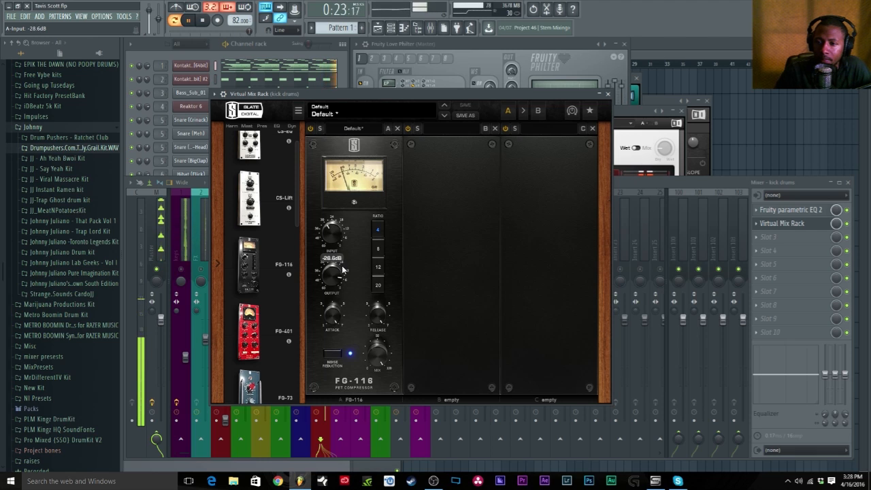
left_click_drag(344, 270, 334, 239)
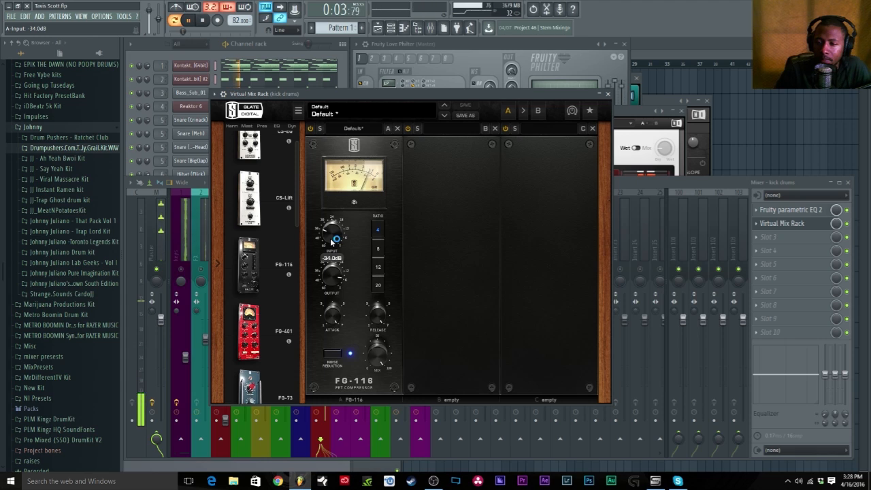
left_click(336, 359)
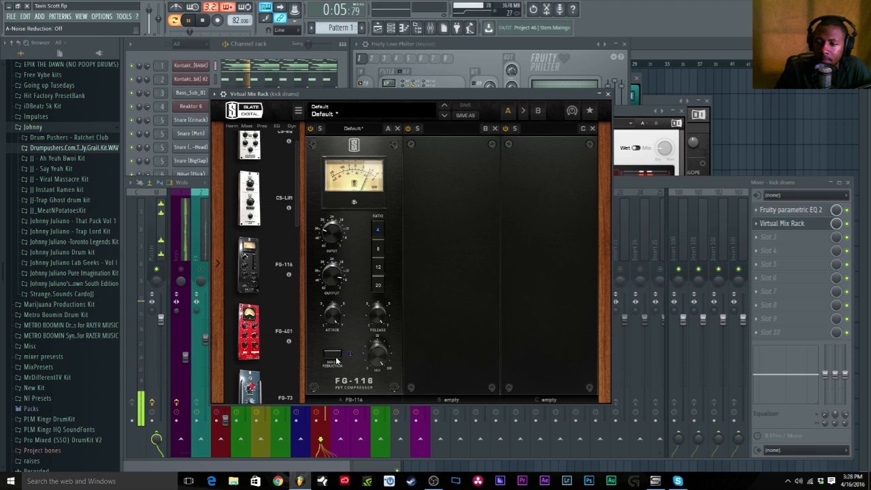
left_click(337, 360)
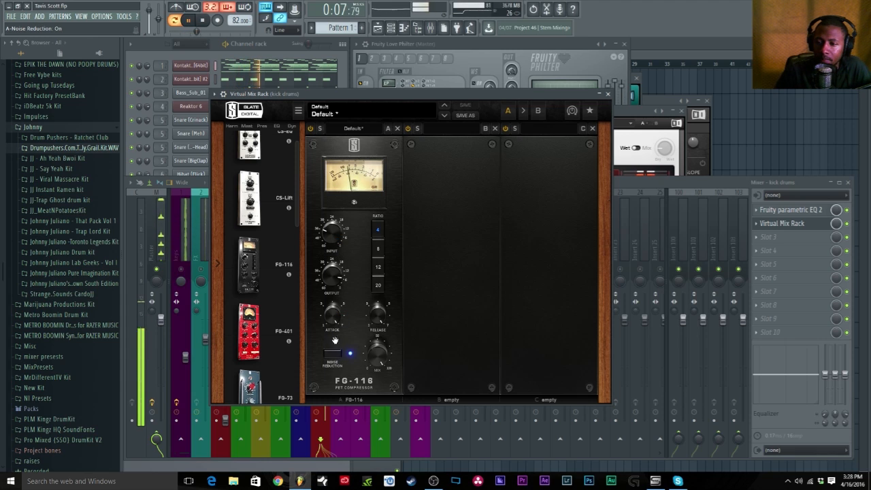
- Match the FG-116's level to its bypassed sound by adjusting the output to about -6.3 dB, leaving the module enabled
left_click_drag(334, 286, 334, 293)
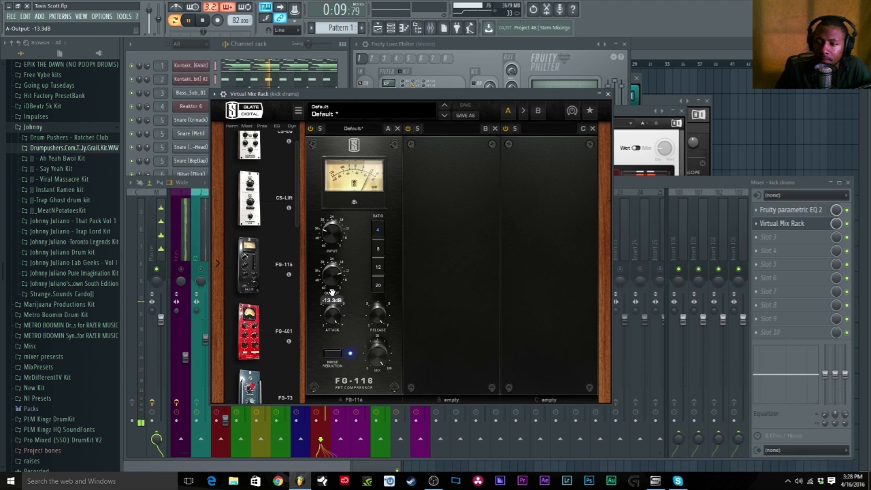
left_click(311, 129)
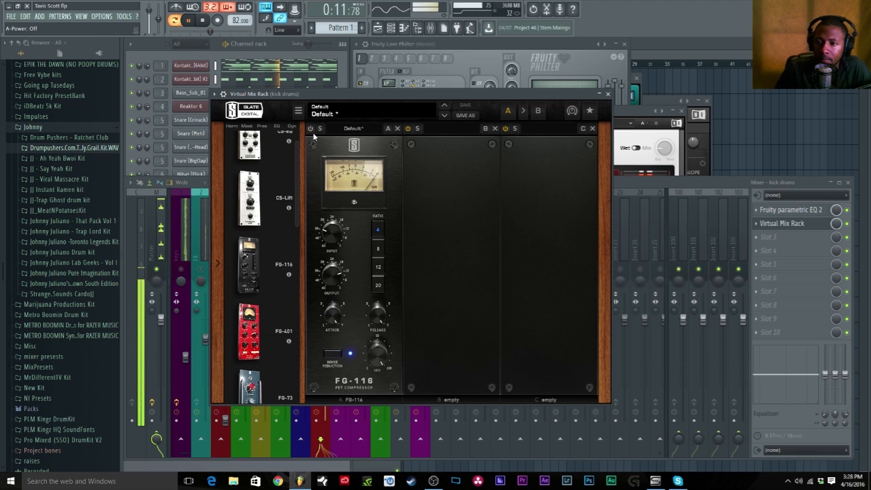
left_click_drag(339, 281, 340, 277)
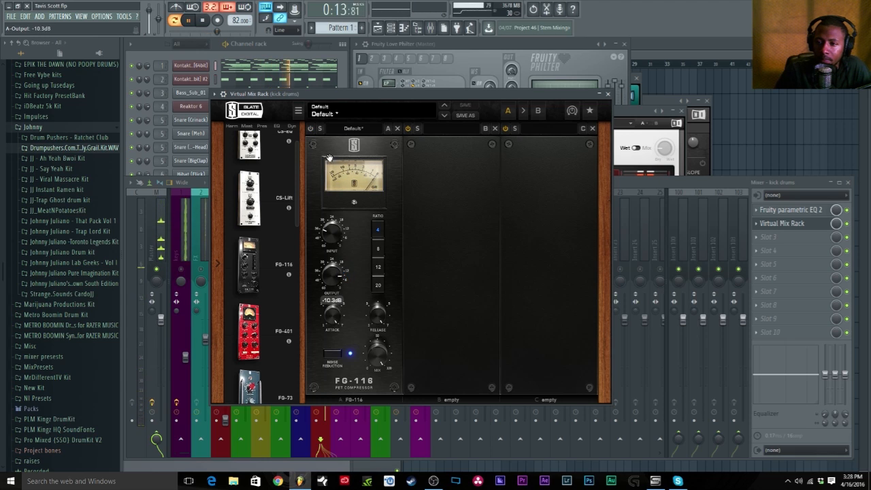
left_click(310, 130)
left_click_drag(338, 275, 332, 261)
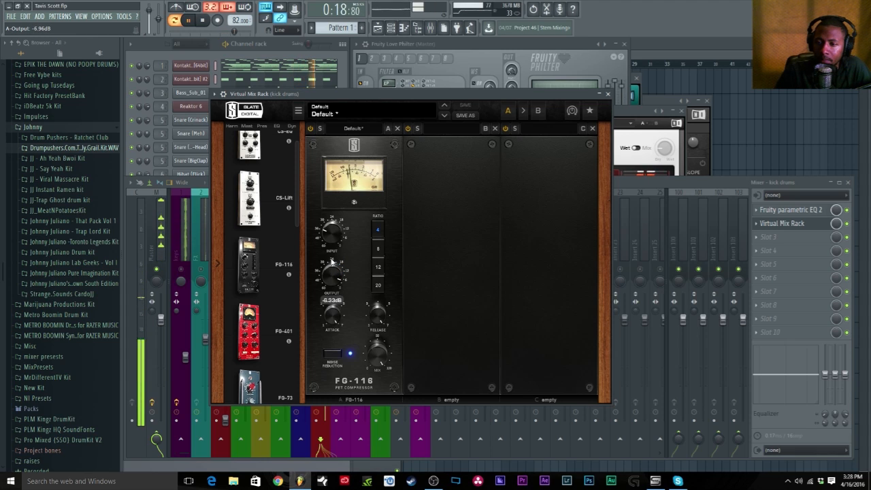
- Compare the kick drums with the FG-116 bypassed and enabled, and stop playback
left_click(311, 130)
left_click(311, 129)
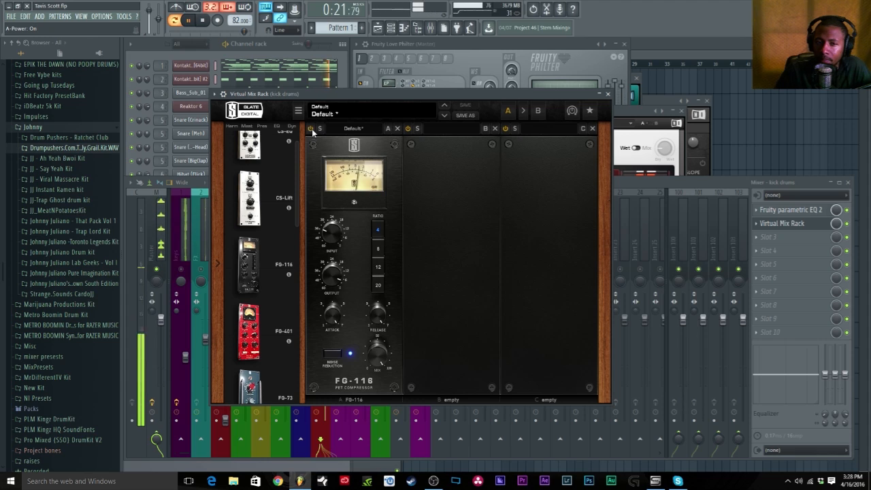
key("space")
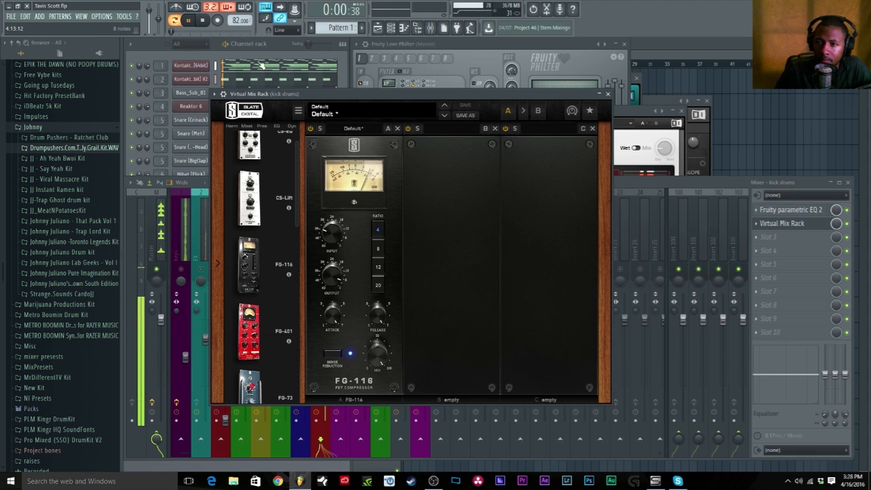
- Find the FG-73 preamp in the module list and add it to the rack's empty slot B
scroll(272, 258, "down", 3)
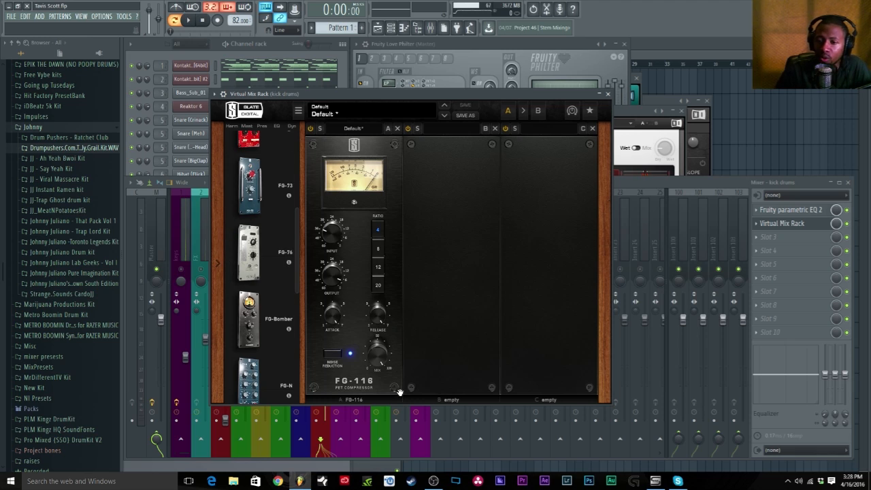
scroll(291, 318, "down", 3)
scroll(291, 318, "down", 3)
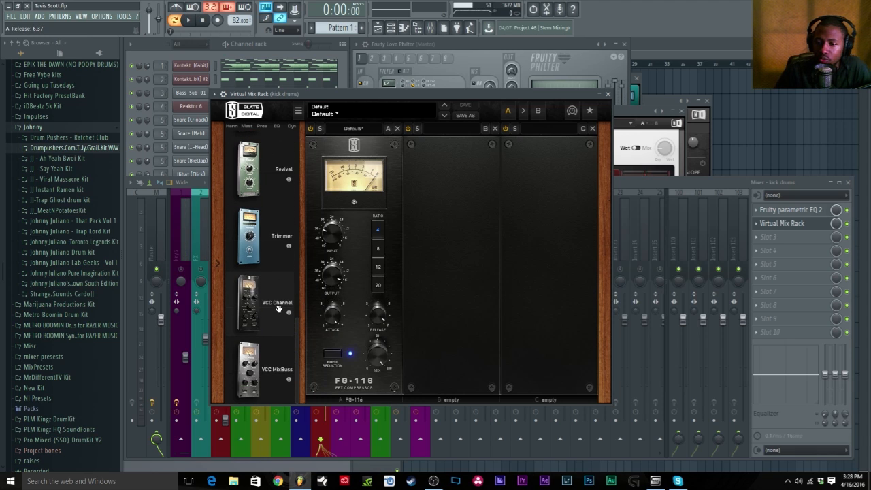
scroll(278, 308, "up", 2)
scroll(278, 310, "up", 3)
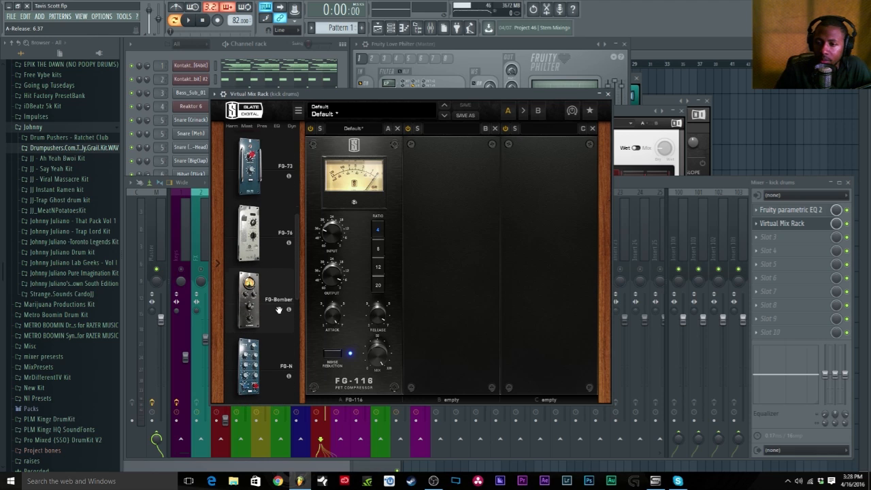
scroll(279, 310, "up", 3)
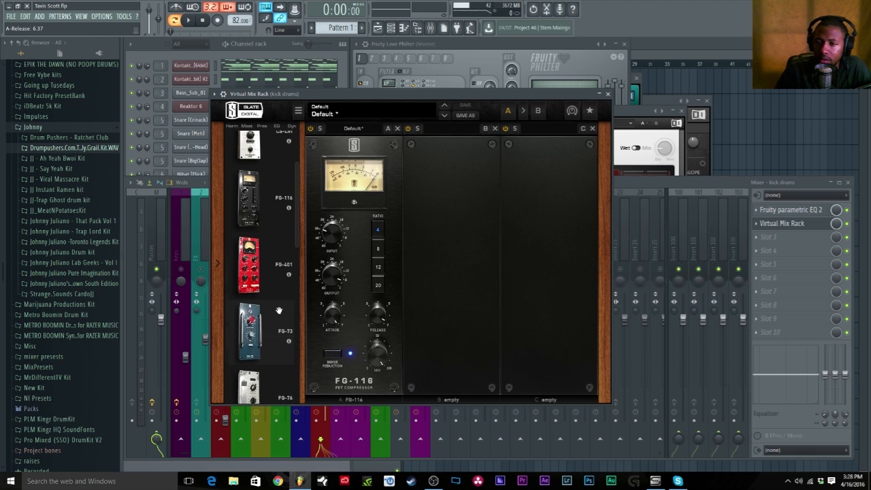
scroll(279, 311, "up", 2)
scroll(279, 310, "down", 5)
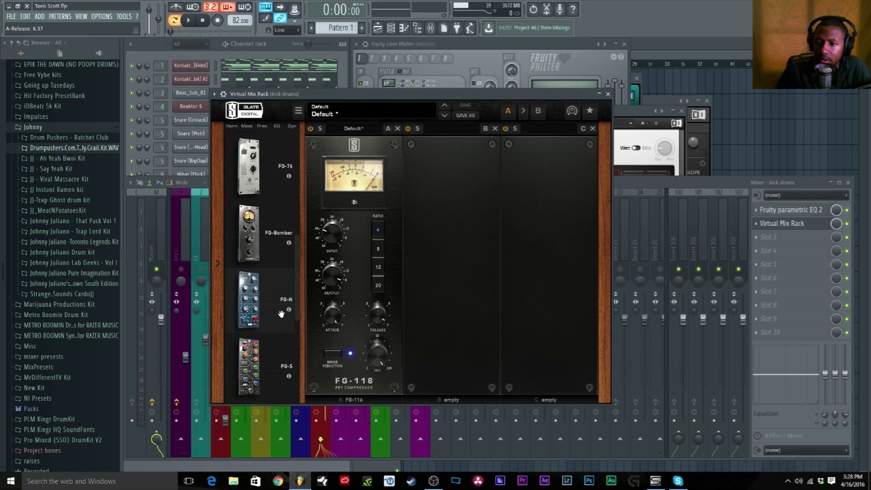
scroll(281, 314, "up", 2)
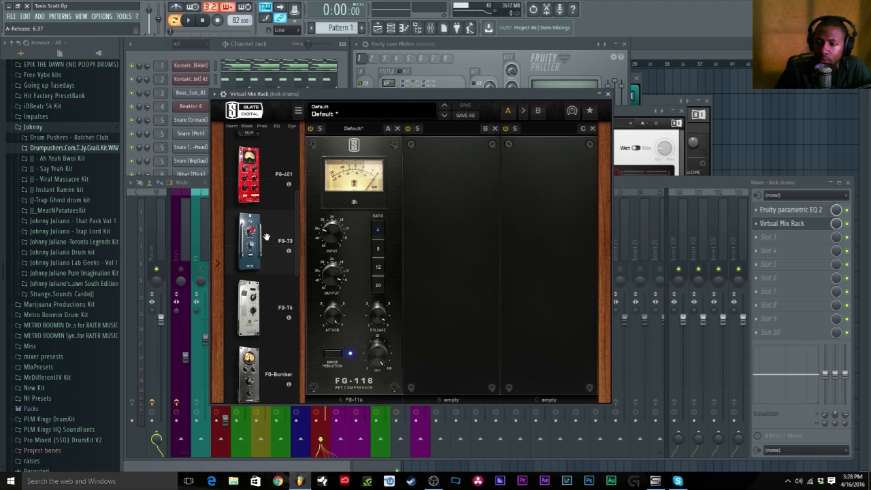
left_click_drag(267, 237, 451, 245)
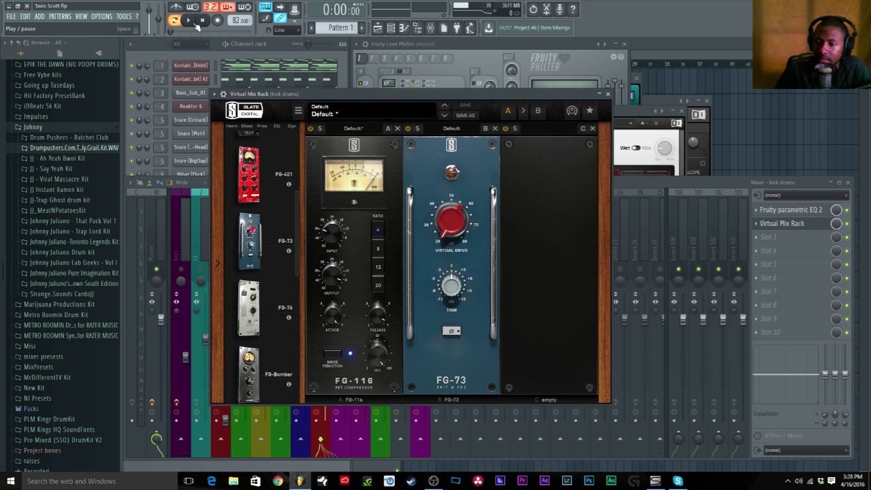
- Play the kick drums and set the FG-73's virtual drive to about 50 dB, checking it against its bypassed sound
left_click(194, 22)
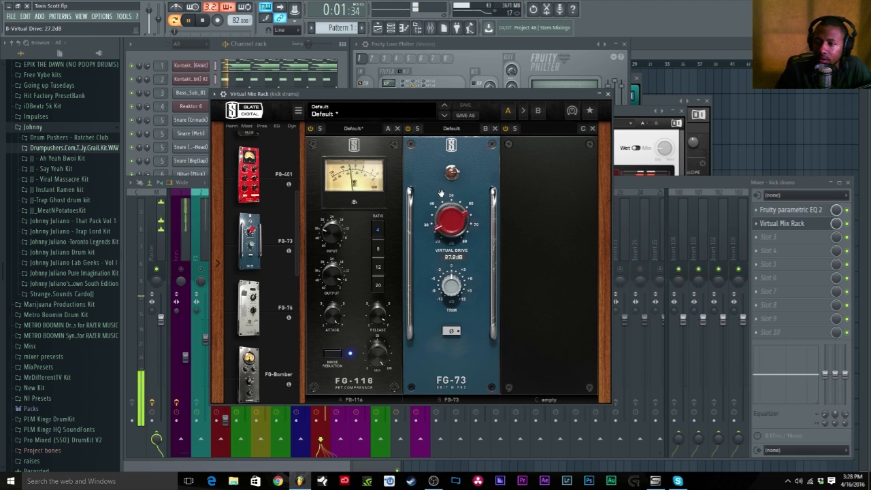
left_click_drag(434, 145, 433, 111)
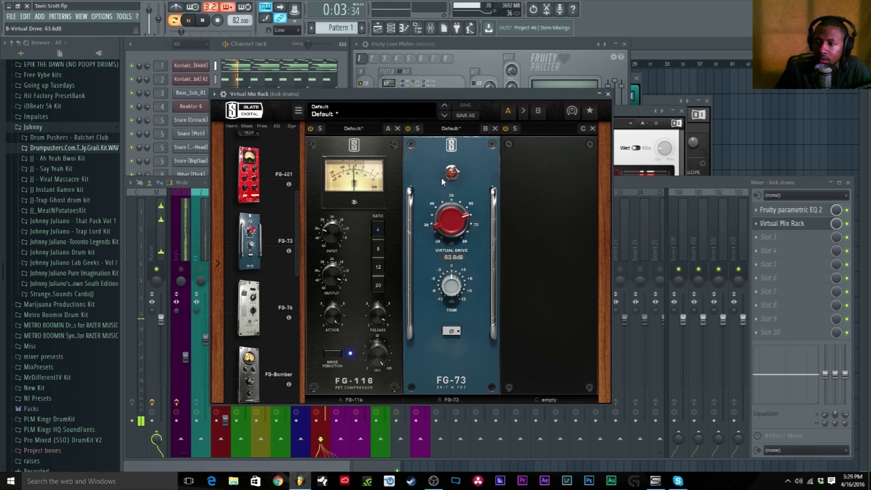
left_click_drag(452, 240, 459, 286)
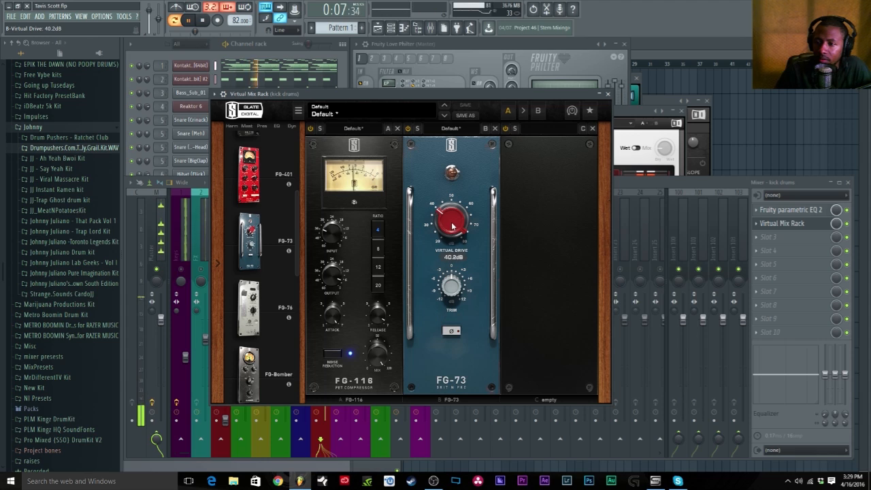
left_click_drag(453, 222, 451, 202)
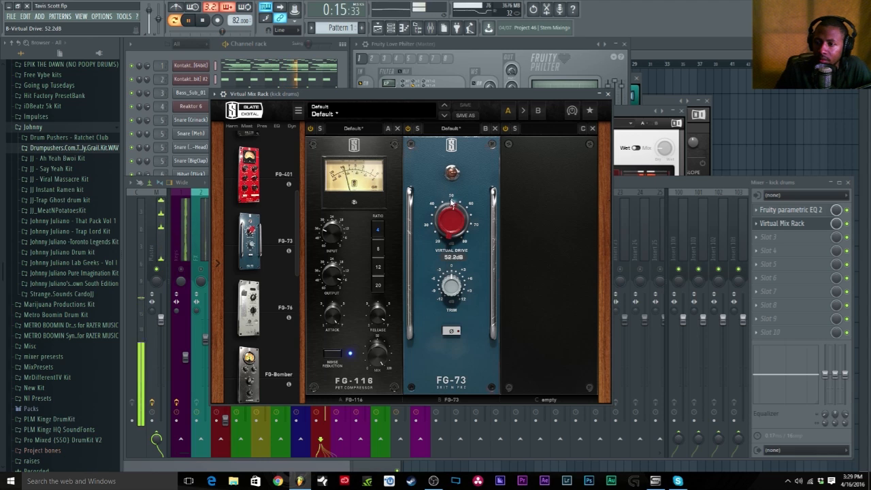
left_click(408, 129)
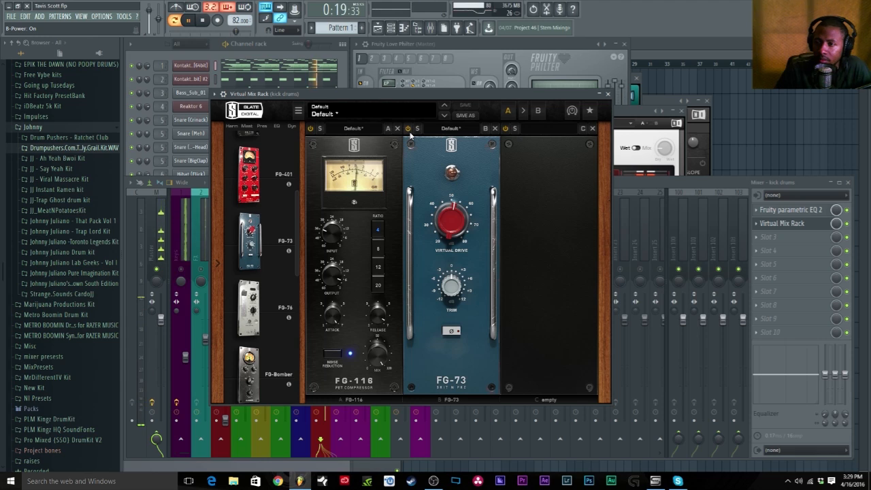
left_click_drag(456, 211, 458, 219)
- Compare the kick drums with only the FG-73 bypassed and enabled, leaving it on, and stop playback
left_click(408, 128)
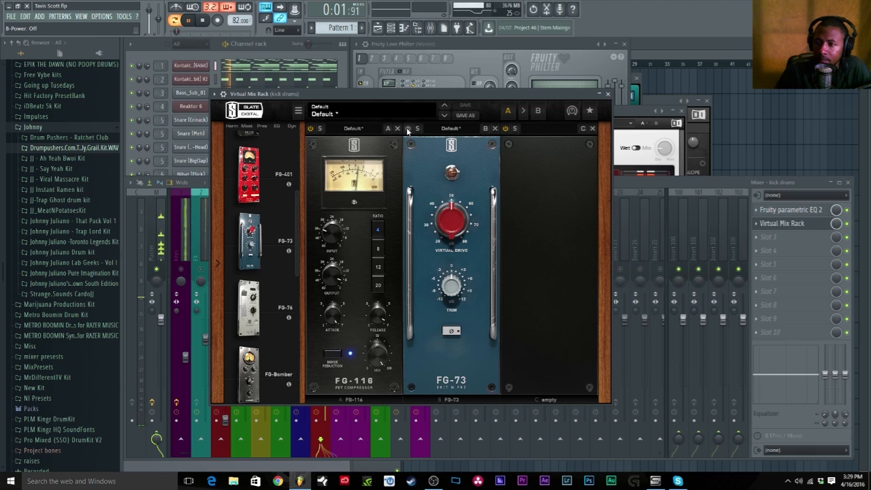
left_click(408, 129)
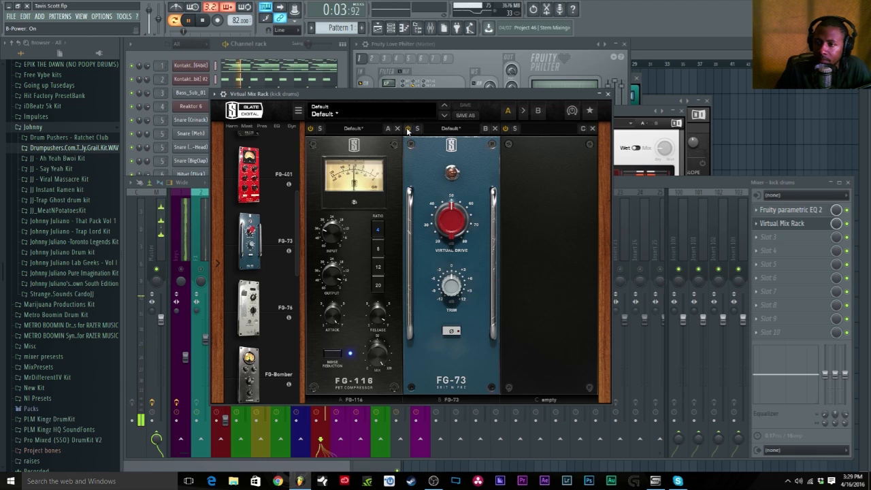
left_click(408, 129)
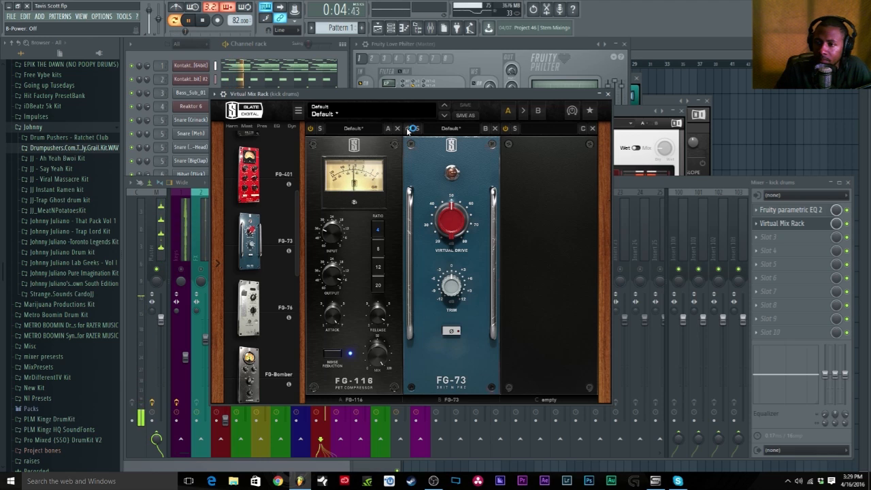
left_click(206, 20)
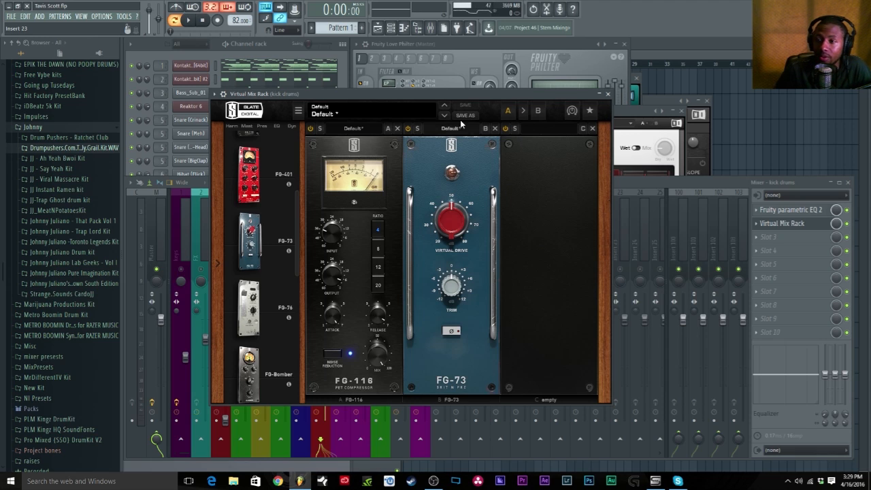
- Play the kick drums and compare them with the whole Virtual Mix Rack effect off and on, and stop playback
key("space")
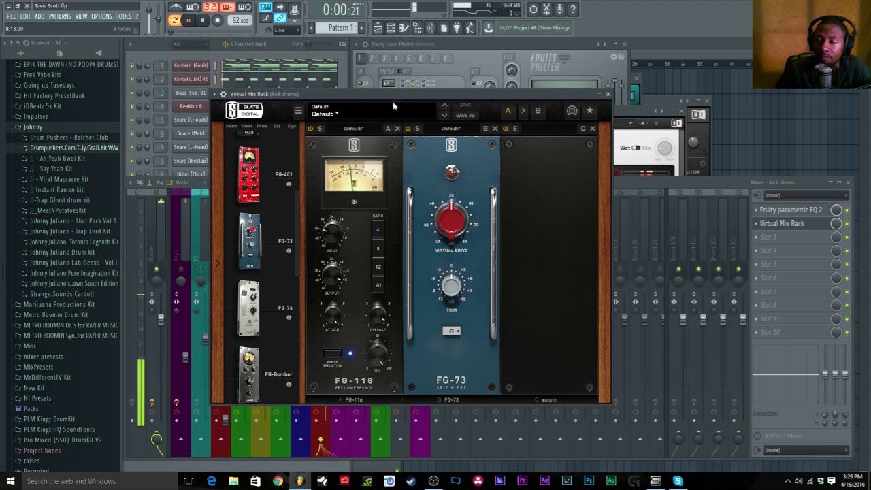
left_click(849, 227)
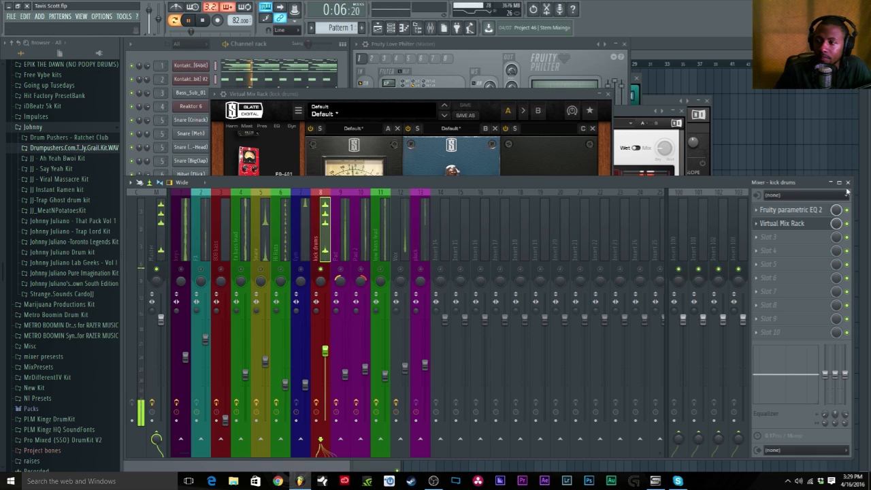
left_click(850, 222)
left_click(205, 22)
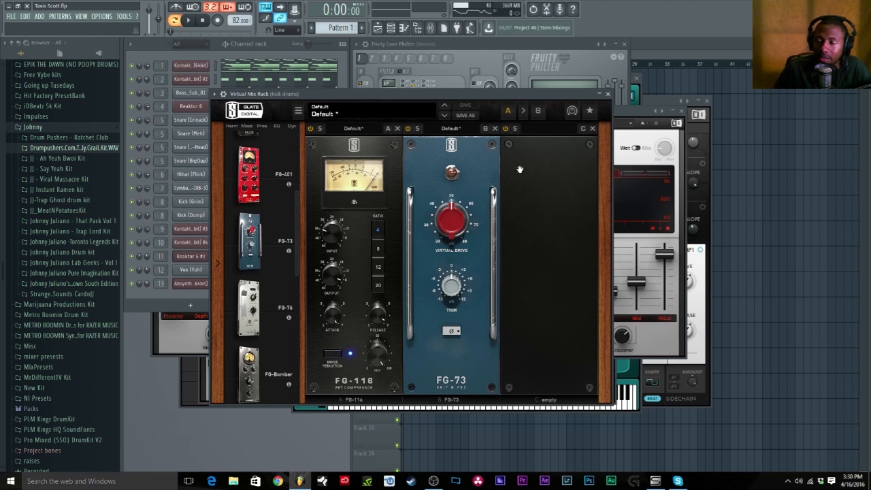
- Close the Virtual Mix Rack, return to the mixer, unsolo the kick drums and start playing the full beat
left_click(608, 95)
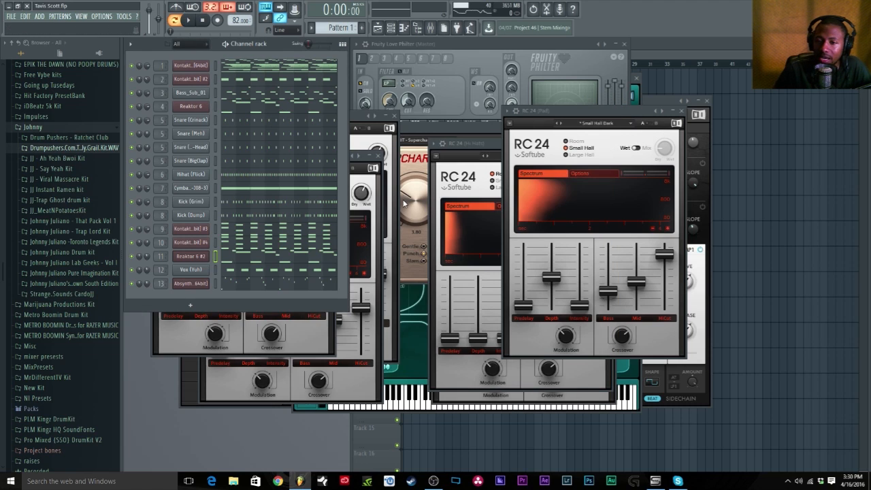
key("F9")
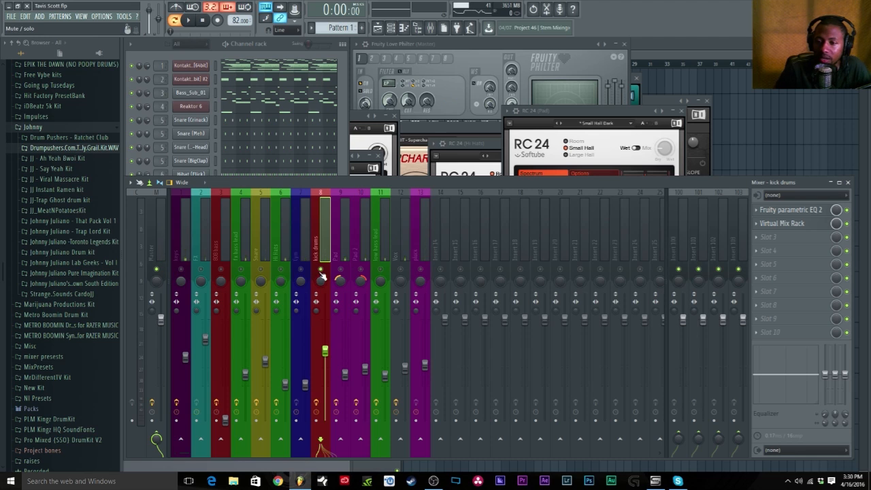
left_click(195, 24)
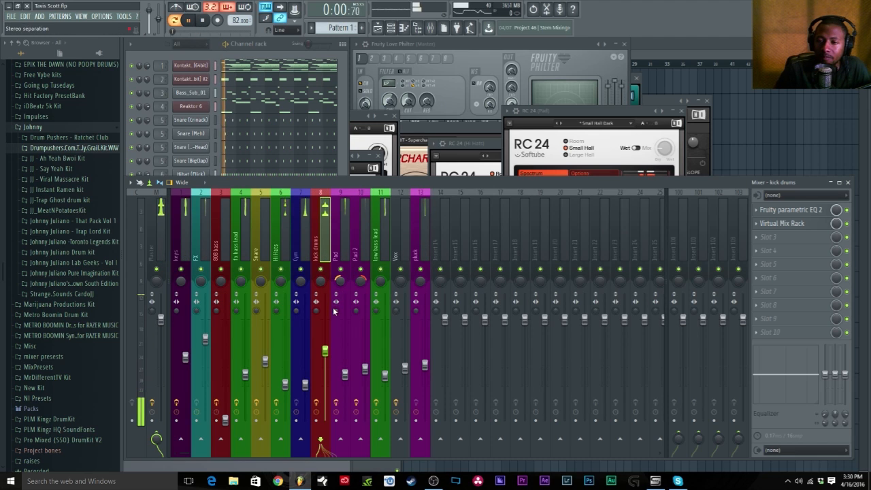
- Raise the kick drums and pluck track levels slightly while the full beat plays
left_click_drag(326, 351, 325, 347)
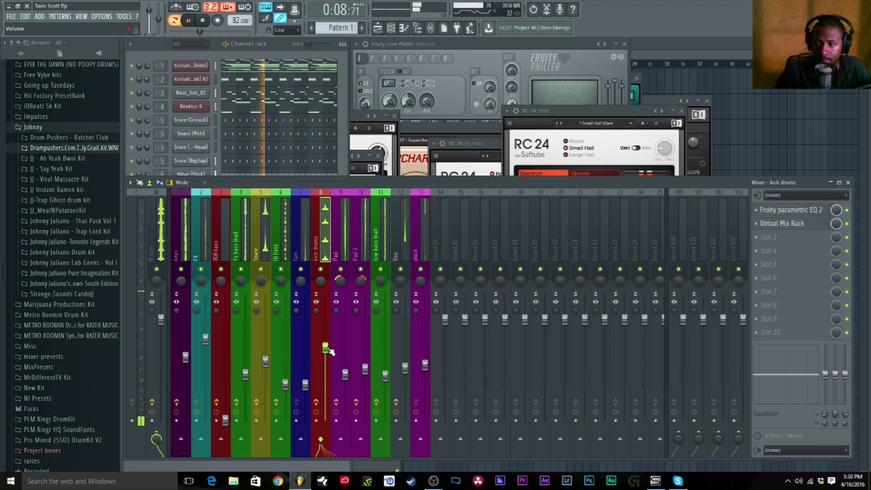
left_click_drag(426, 366, 425, 364)
left_click_drag(326, 348, 325, 350)
- Compare the full beat with the kick drums muted and unmuted, leaving them unmuted, and stop playback
left_click(321, 270)
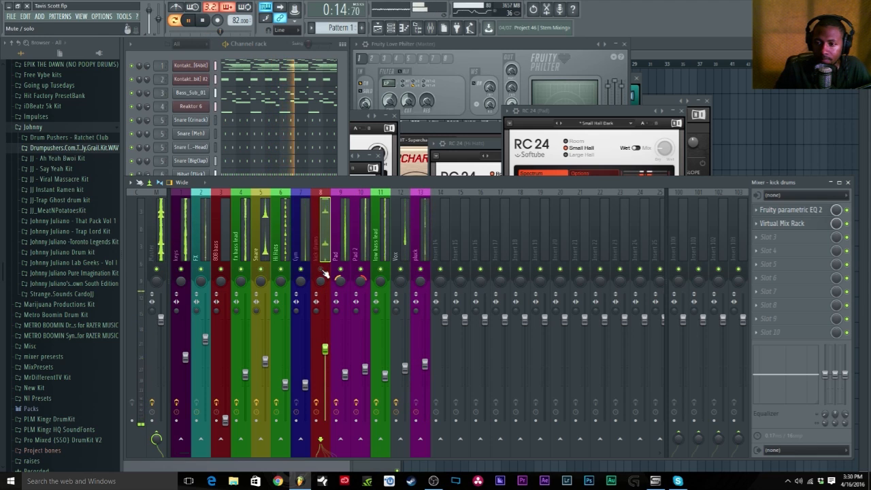
left_click(321, 269)
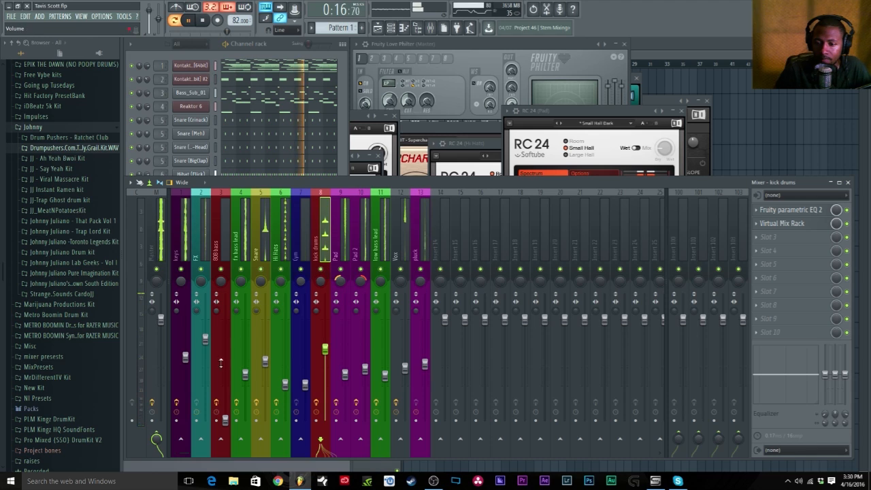
left_click(203, 20)
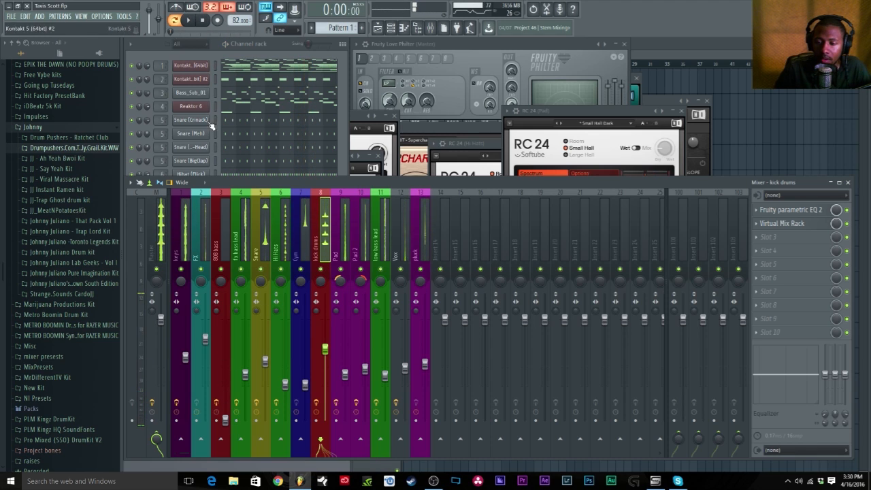
- Play the full beat and gradually bring the 808 bass track's level up to about -10.9 dB
left_click(226, 420)
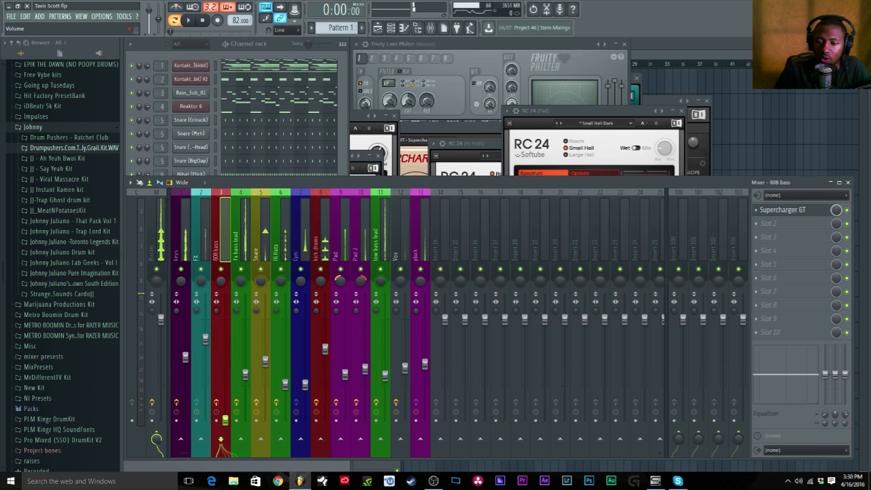
left_click(191, 21)
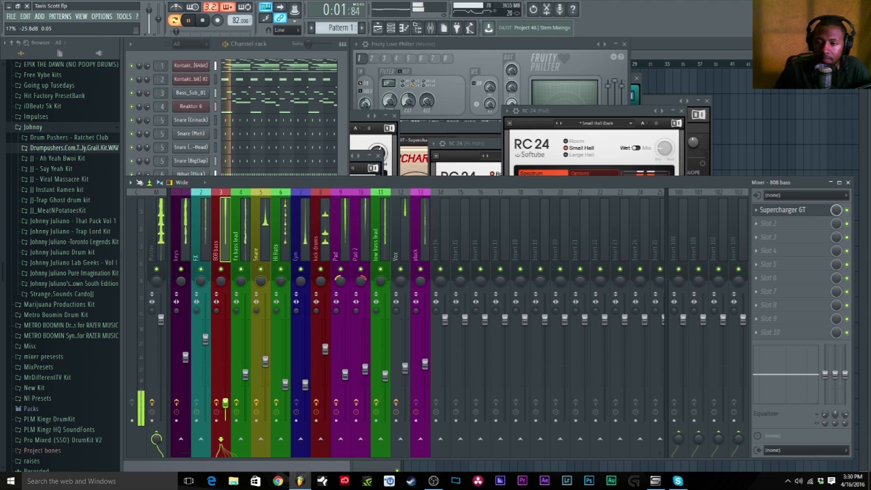
left_click_drag(225, 403, 226, 385)
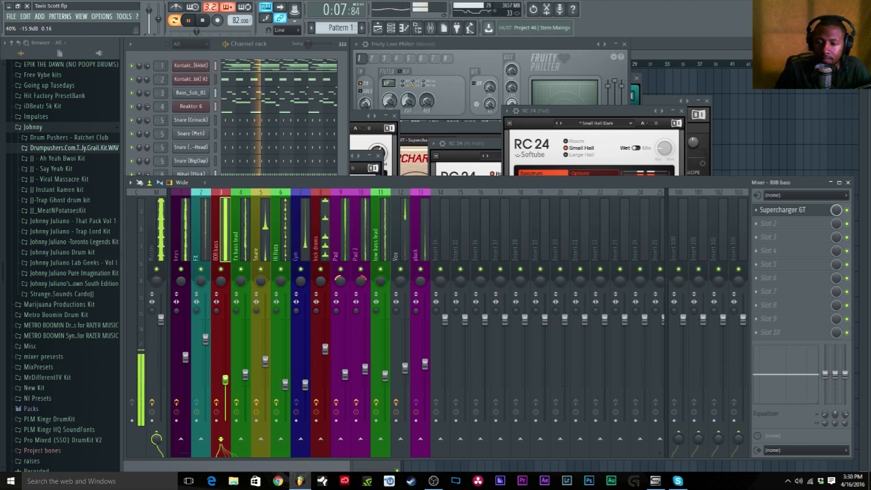
left_click_drag(225, 380, 225, 375)
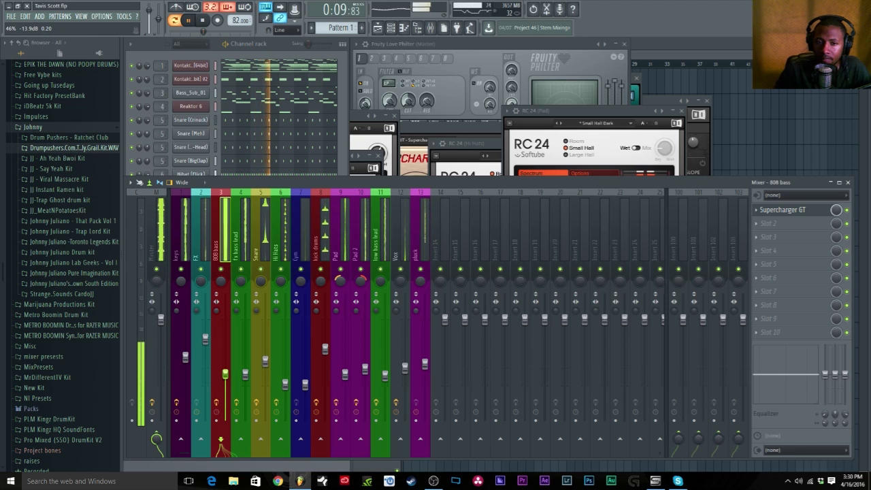
left_click_drag(225, 374, 225, 368)
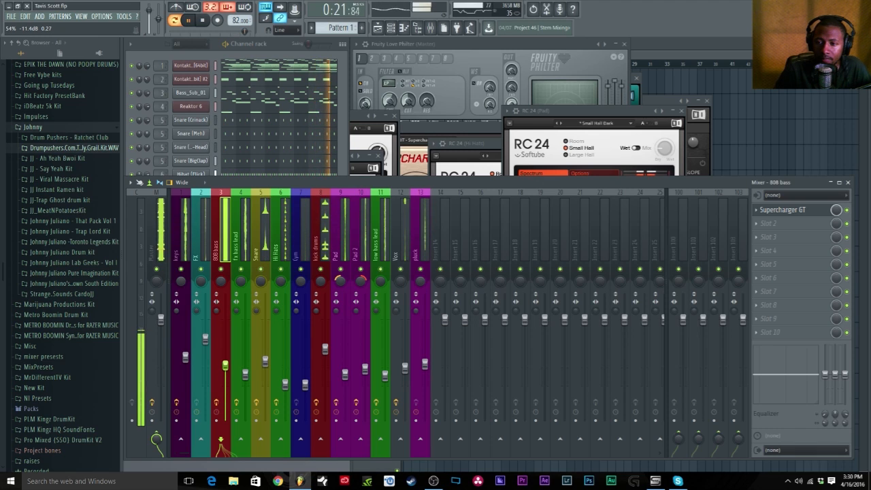
left_click_drag(225, 367, 225, 366)
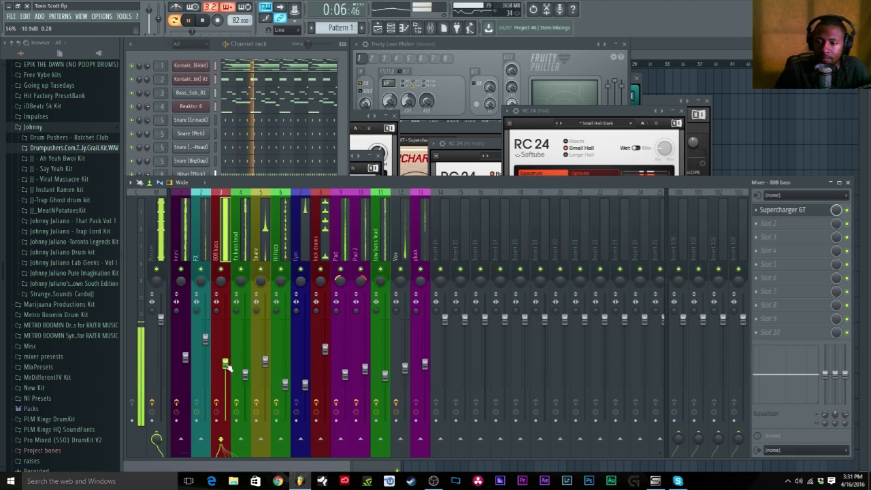
- Lower the snare level to about -10.8 dB, nudge the 808 bass up to about -10.5 dB, and stop playback
left_click(266, 362)
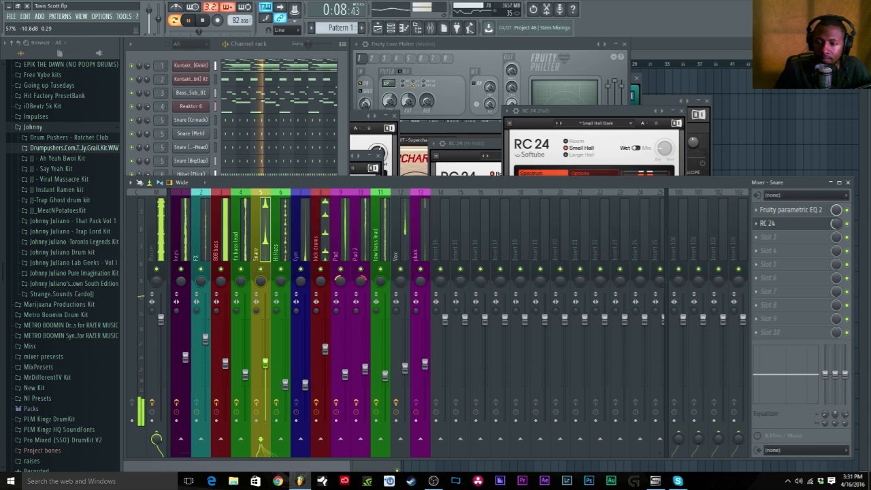
left_click(226, 365)
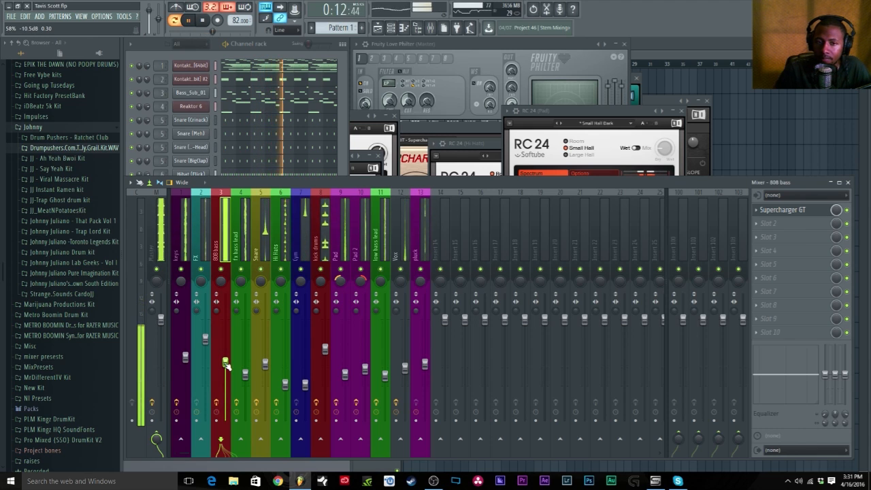
left_click_drag(226, 366, 227, 365)
key("space")
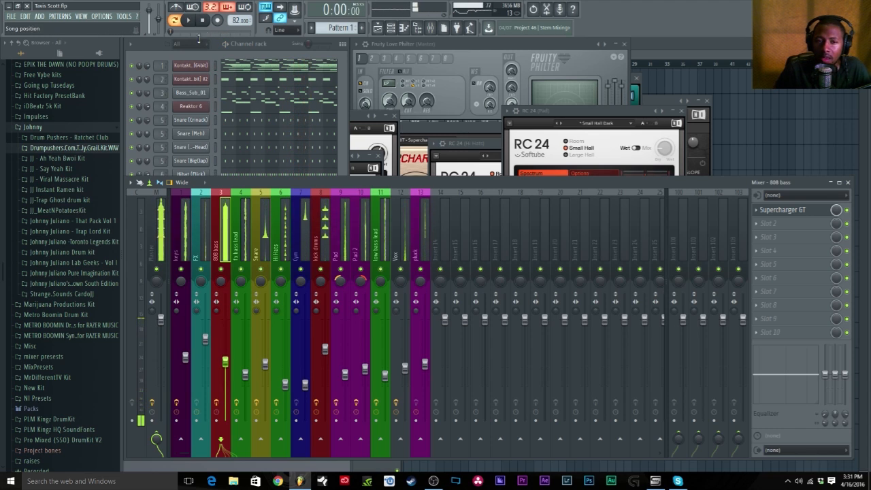
- Load FabFilter Pro-L in slot 10 of the master track and play the full beat
left_click(157, 238)
left_click(783, 332)
left_click_drag(121, 134, 693, 133)
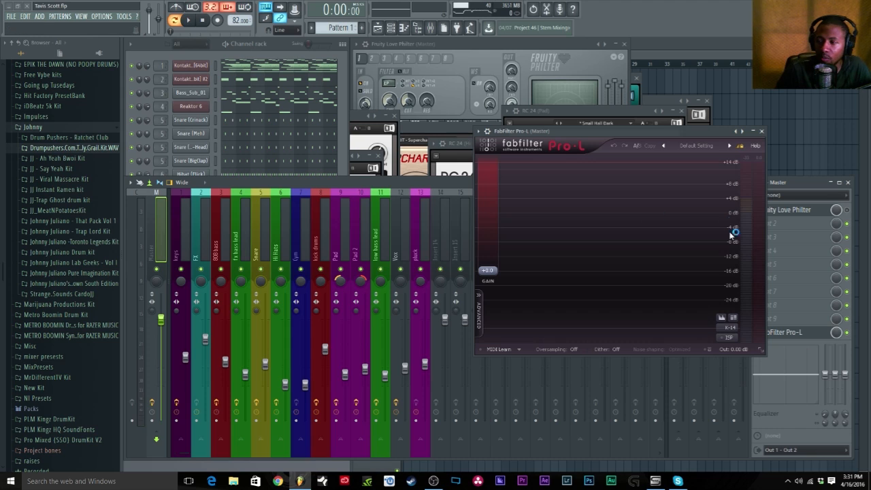
left_click(191, 21)
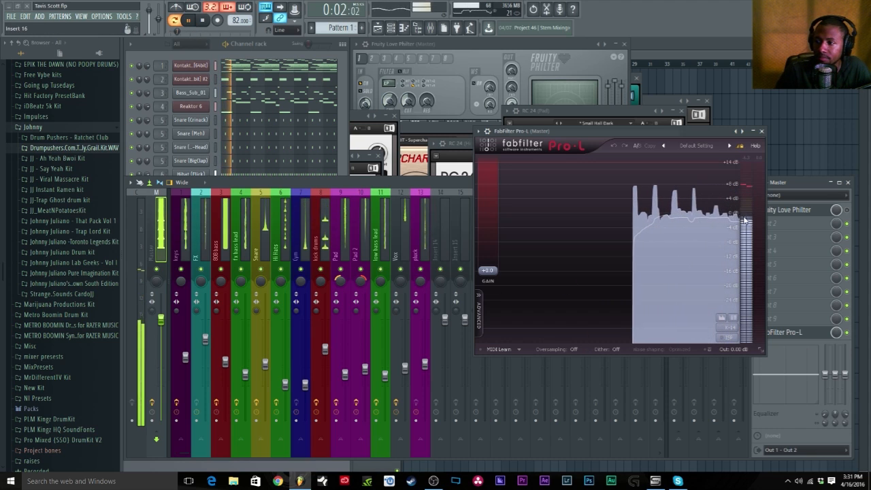
- Try the -16 dB meter scale in FabFilter Pro-L and settle on the -32 dB scale
left_click(729, 327)
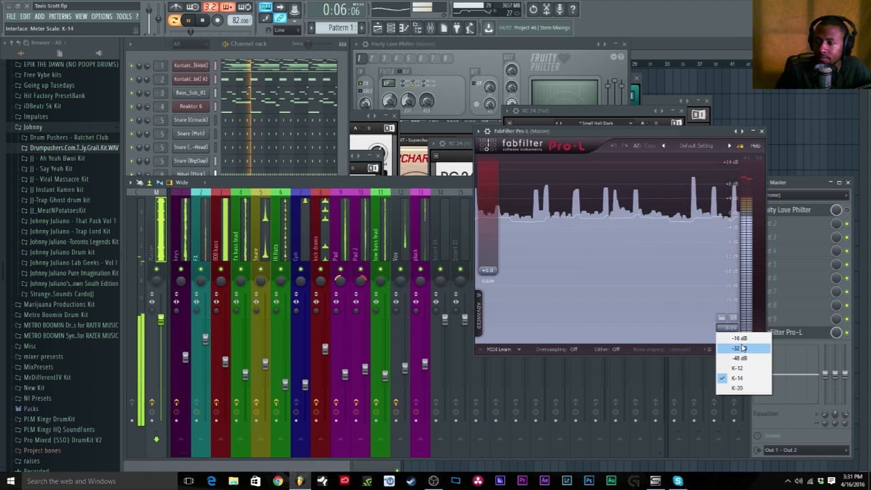
left_click(739, 338)
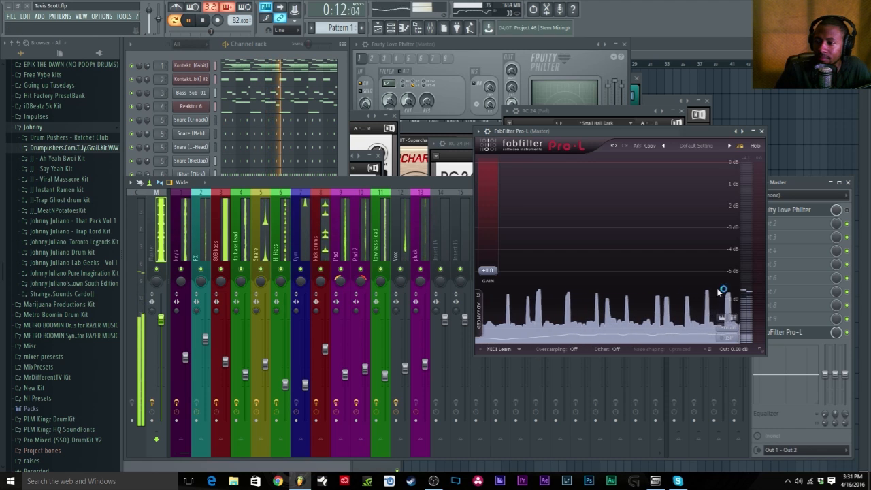
left_click(730, 330)
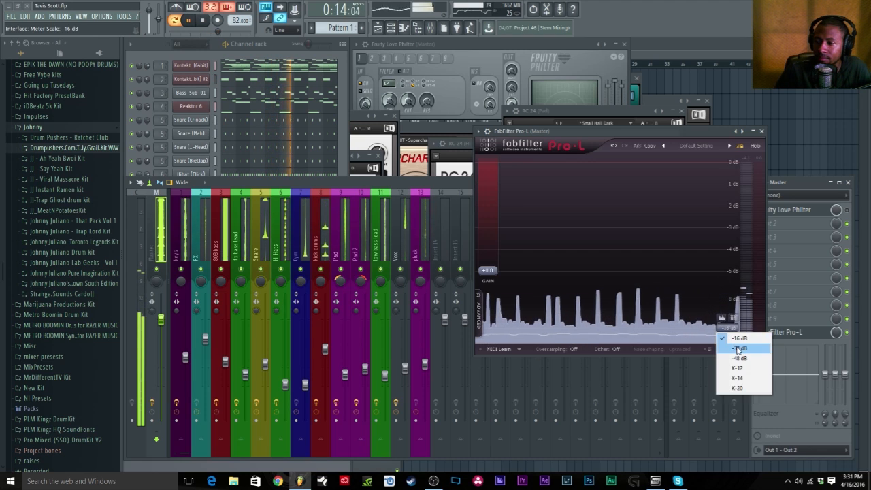
left_click(739, 347)
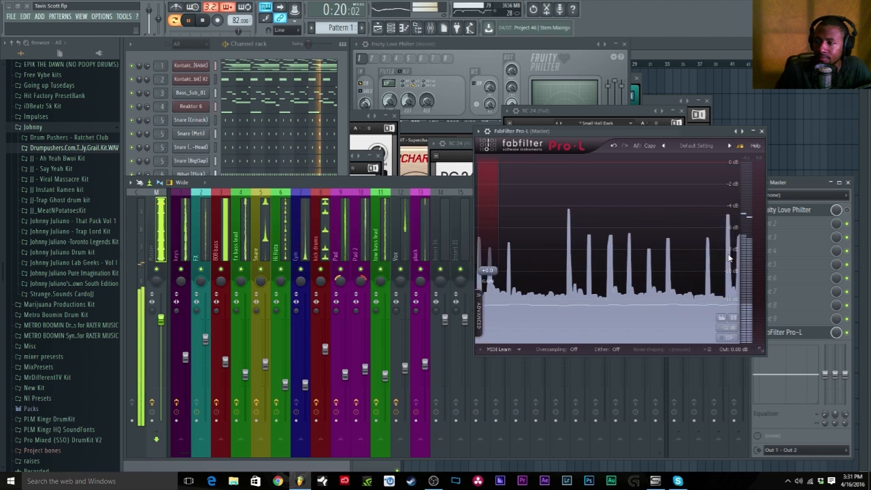
- Lower the snare level to about -12.5 dB and the kick drums to about -8.9 dB while the beat plays
left_click_drag(266, 364, 266, 370)
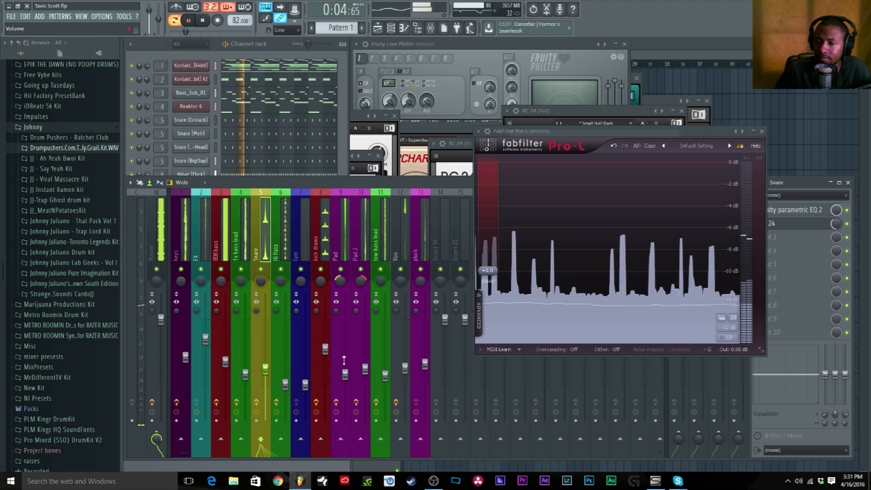
left_click_drag(325, 349, 326, 357)
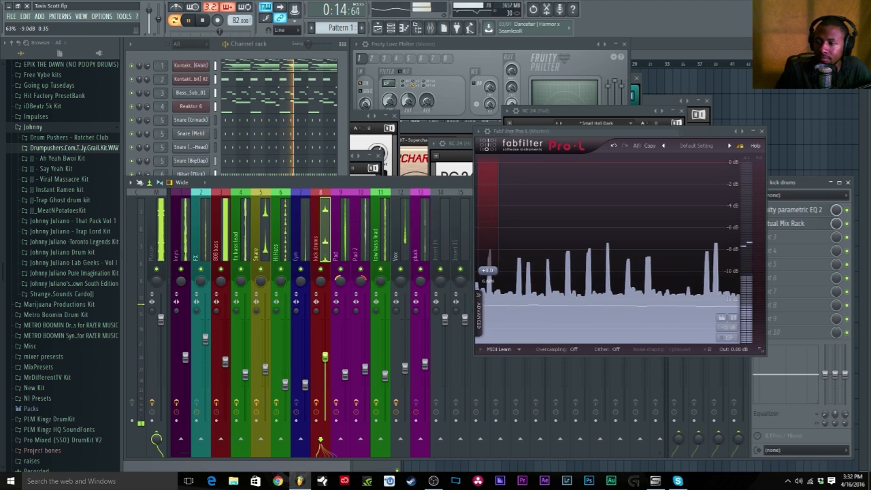
left_click_drag(325, 357, 326, 356)
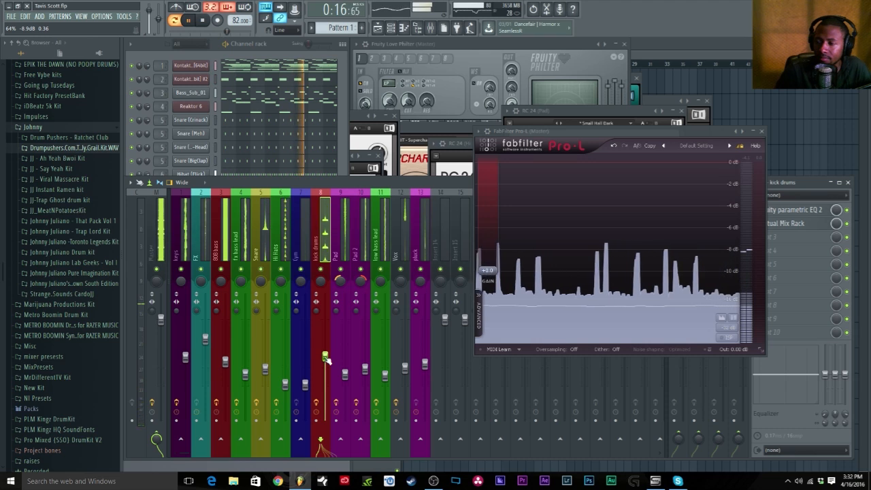
left_click(266, 369)
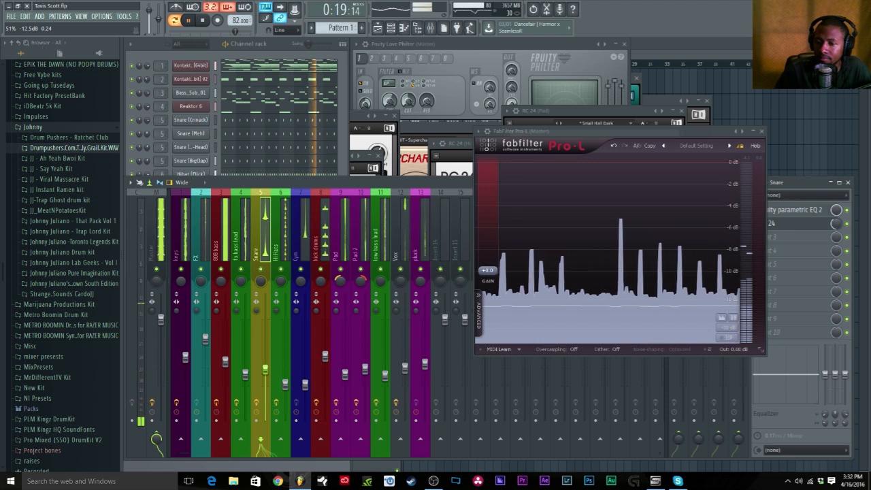
- Raise the hi-hats to about -16.0 dB, nudge the cymbal level up slightly, and stop playback
left_click(285, 384)
left_click_drag(285, 383, 286, 379)
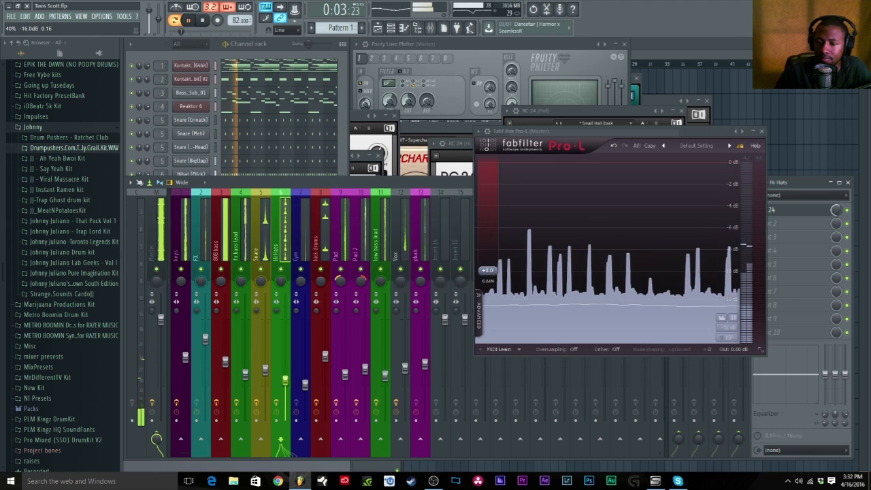
left_click(305, 384)
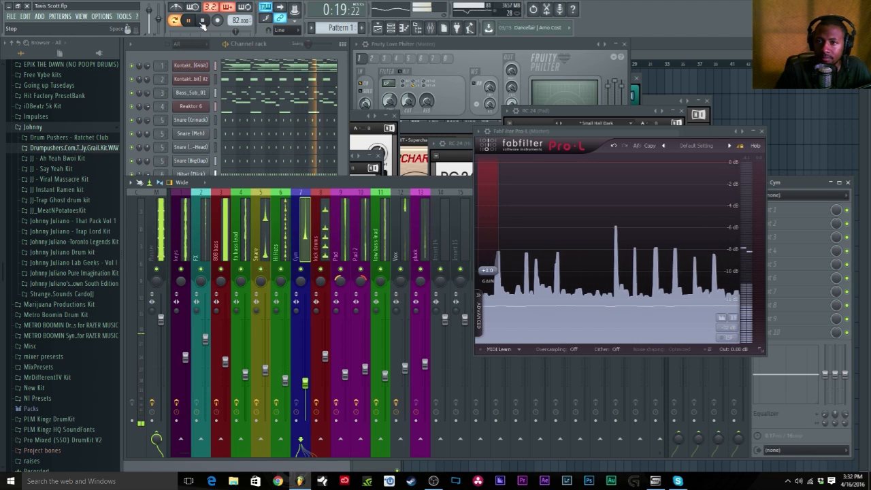
key("space")
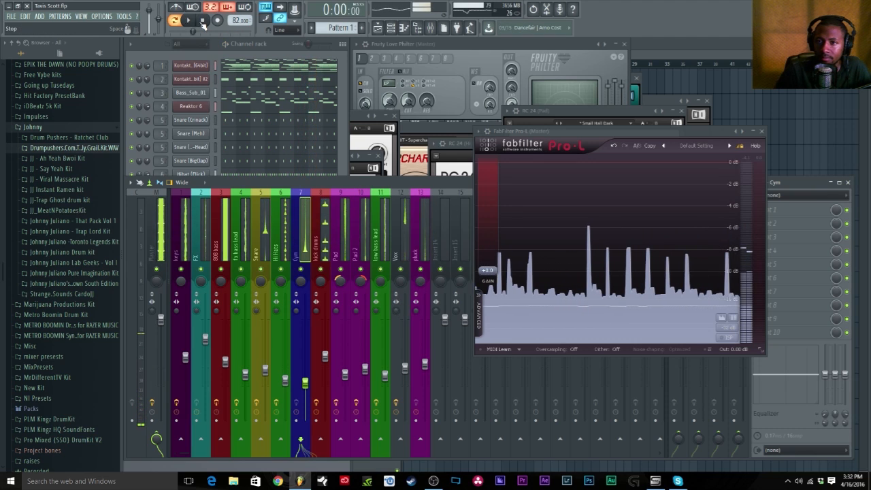
- Close the limiter window, bring up Saffire MixControl, and change its input FX section to VRM with the processing switched off
left_click(761, 133)
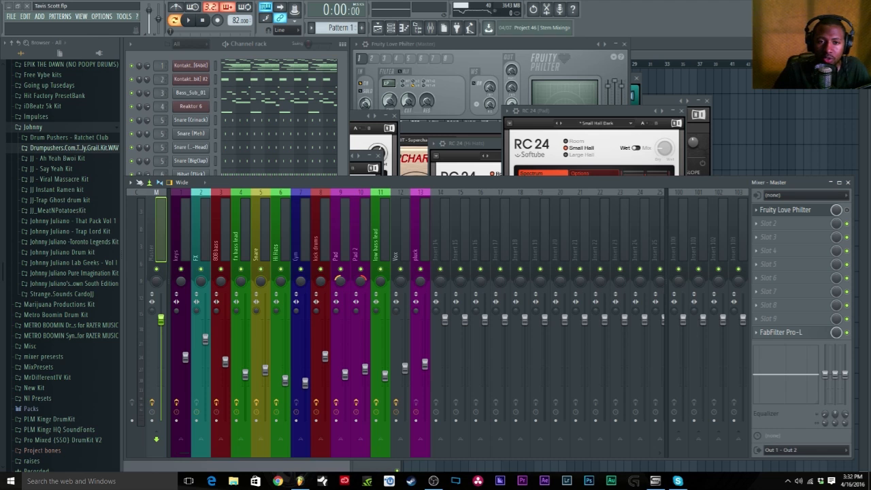
left_click_drag(0, 129, 651, 101)
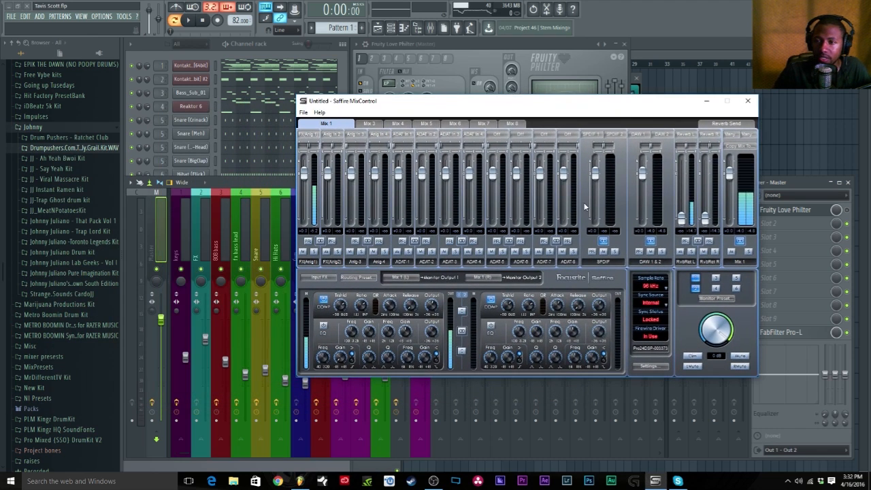
left_click(320, 277)
left_click(323, 307)
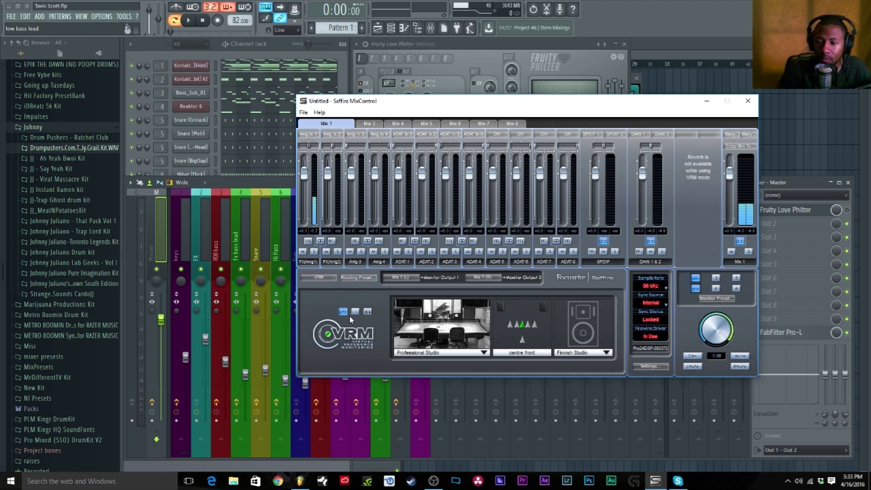
left_click(345, 311)
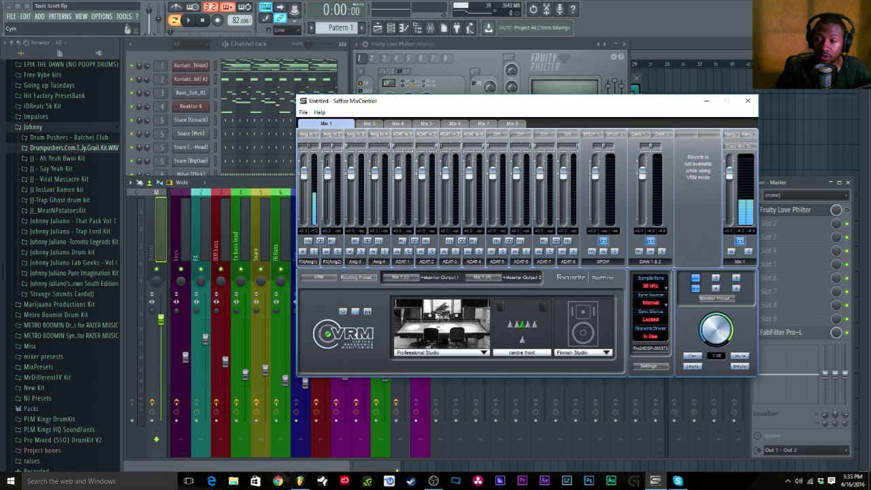
- Try the Japanese White Classic and Vintage Wooden Cube speaker models in the VRM Professional Studio room
left_click(597, 348)
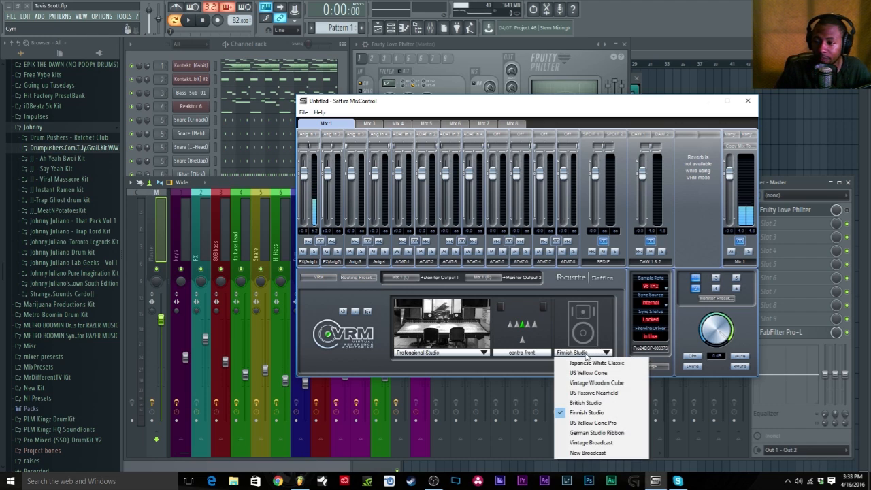
left_click(584, 359)
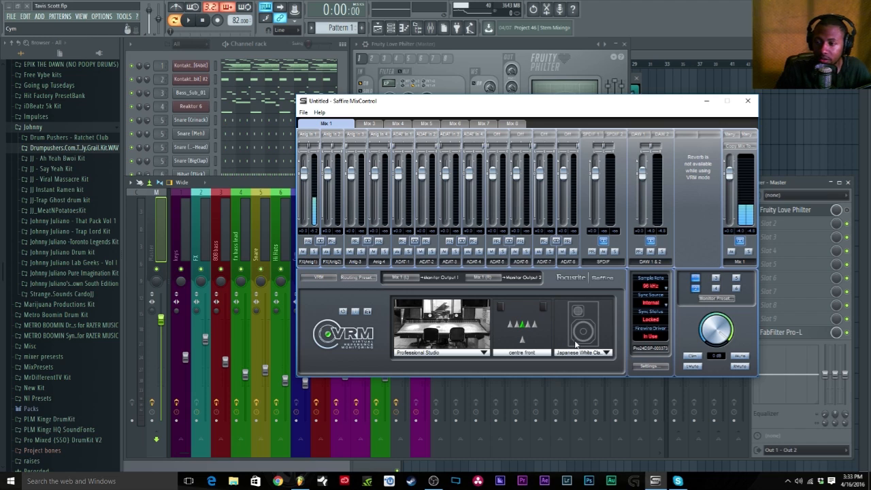
left_click(582, 354)
left_click(594, 382)
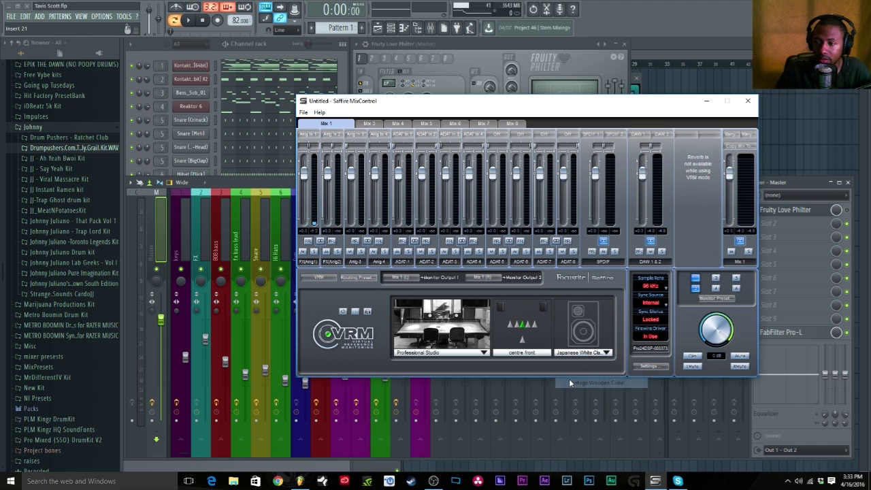
- Set the VRM room to Bedroom Studio with Computer Desktop speakers and switch VRM on
left_click(413, 354)
left_click(422, 373)
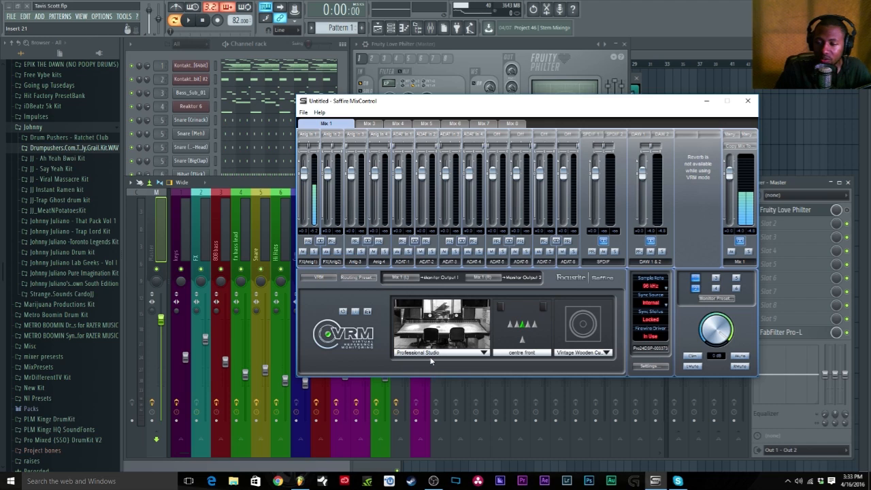
left_click(432, 354)
left_click(428, 382)
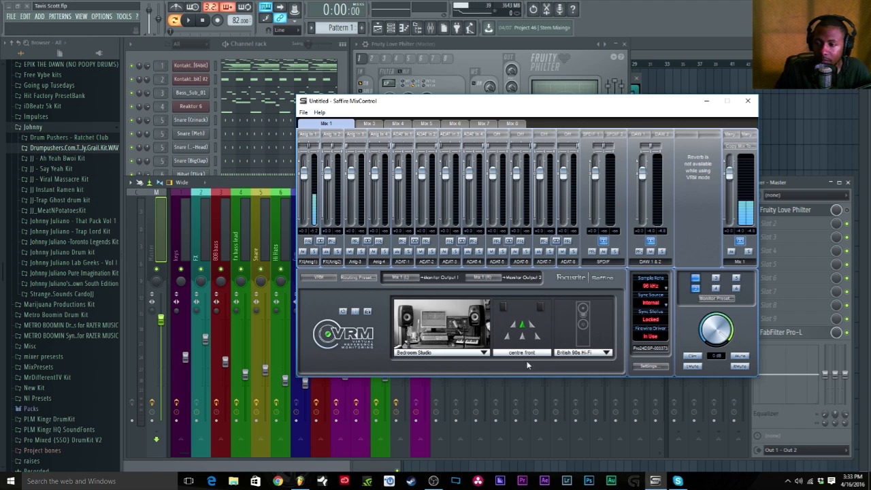
left_click(564, 354)
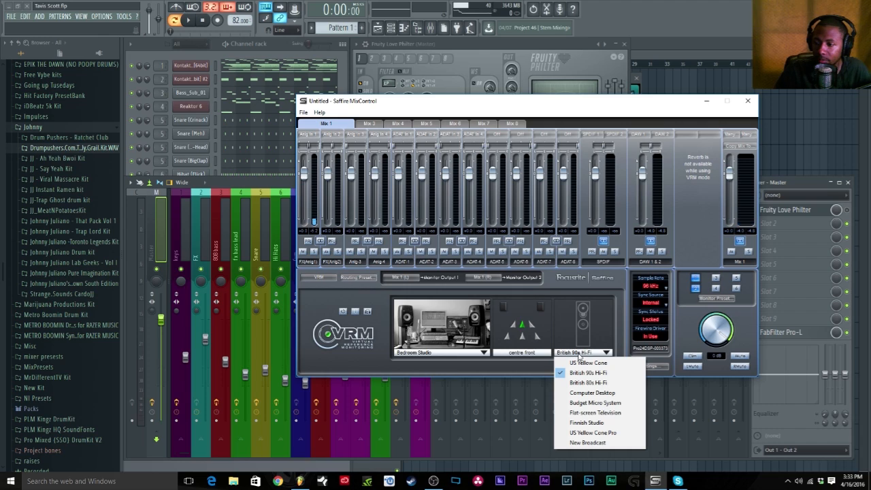
left_click(597, 394)
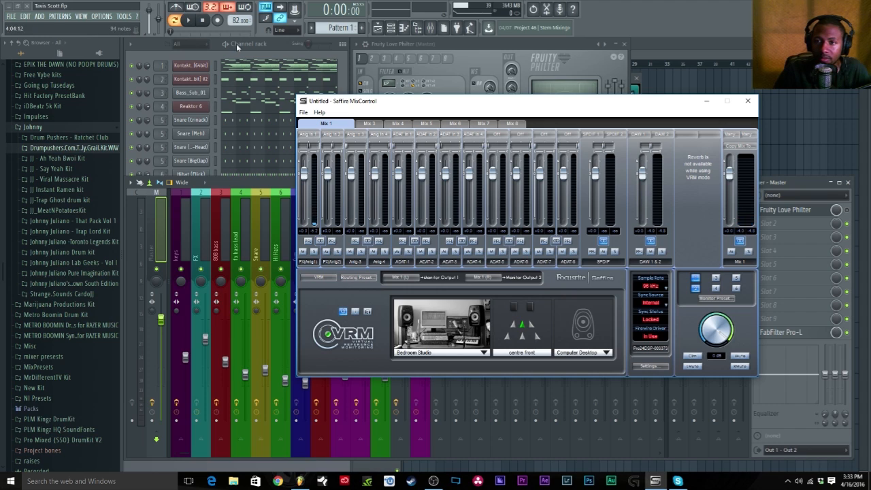
- Play the beat through the simulated desktop speakers, stop it, and return to Saffire MixControl
left_click(193, 24)
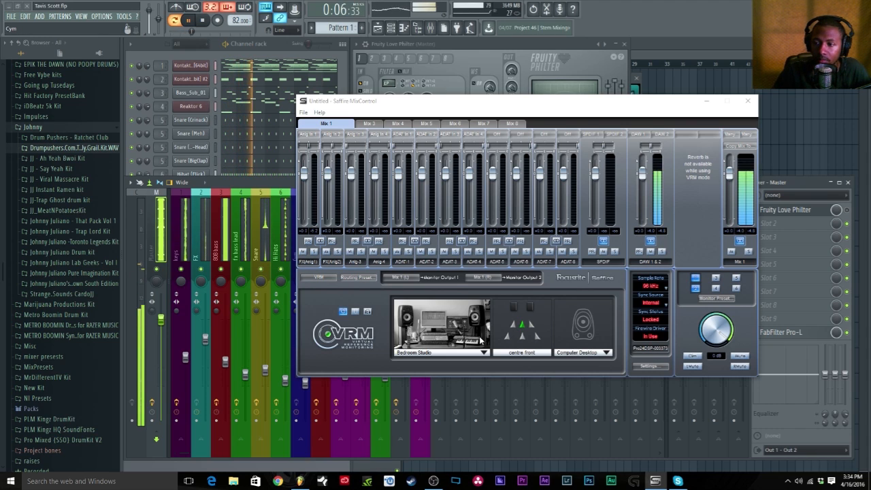
left_click(270, 186)
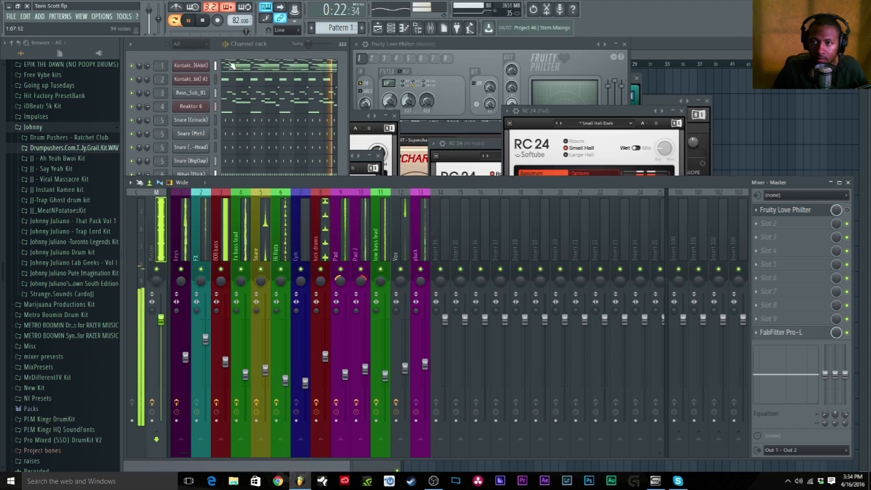
key("space")
left_click(658, 479)
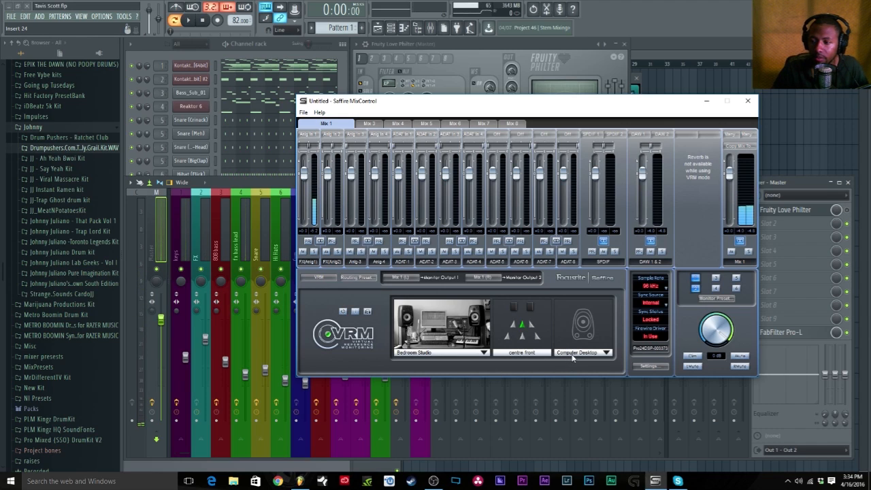
- Change the VRM speakers to British 90s Hi-Fi, play the beat through them, and stop playback
left_click(572, 354)
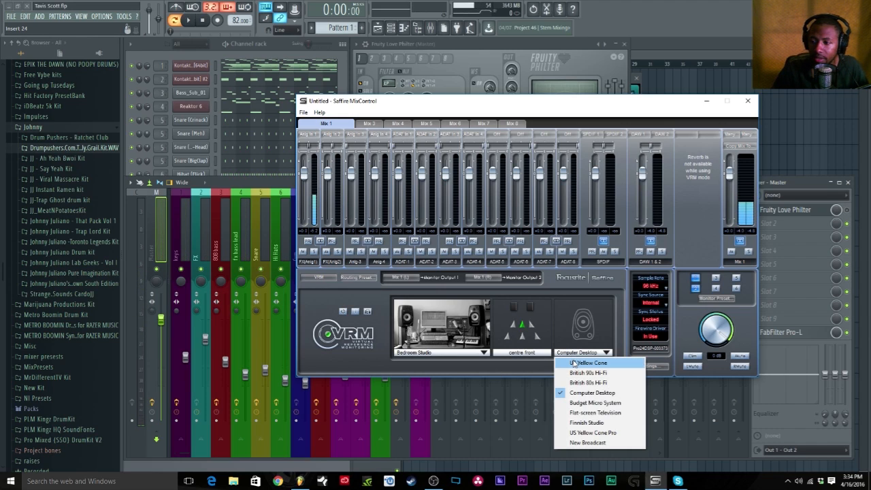
left_click(583, 373)
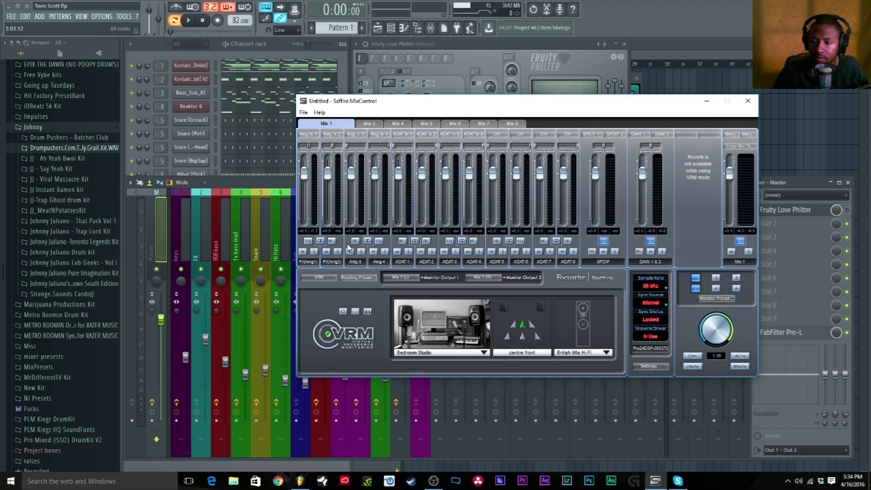
key("space")
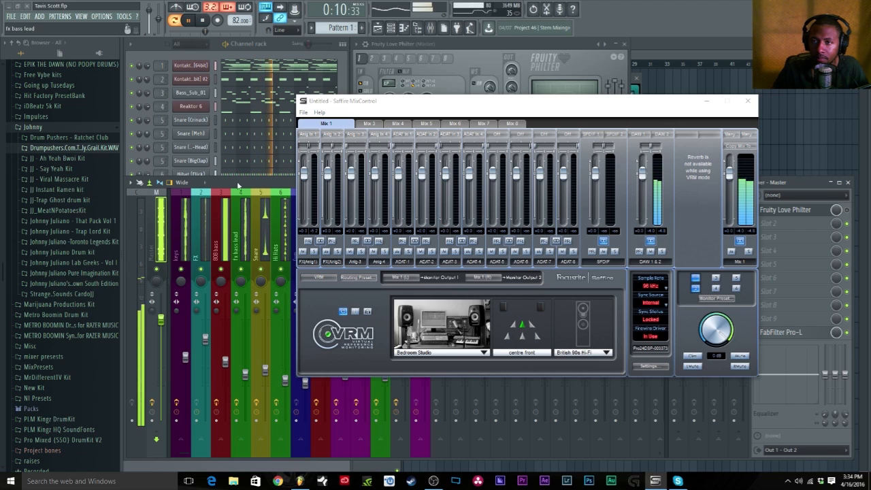
left_click(207, 21)
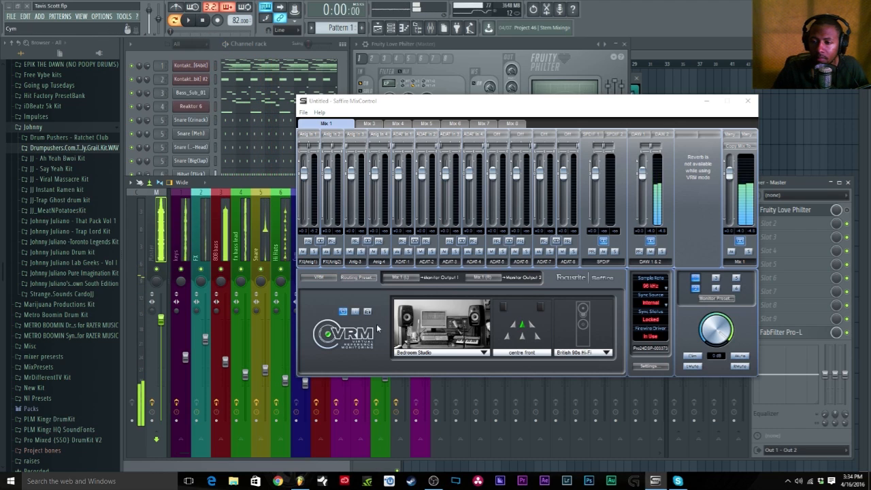
- Set the VRM room to Professional Studio with Japanese White Classic speakers and switch VRM on
left_click(442, 353)
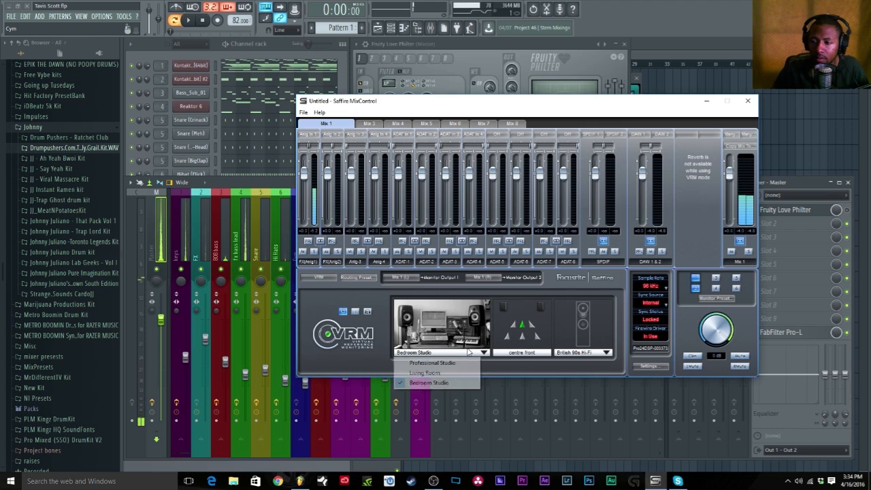
left_click(445, 362)
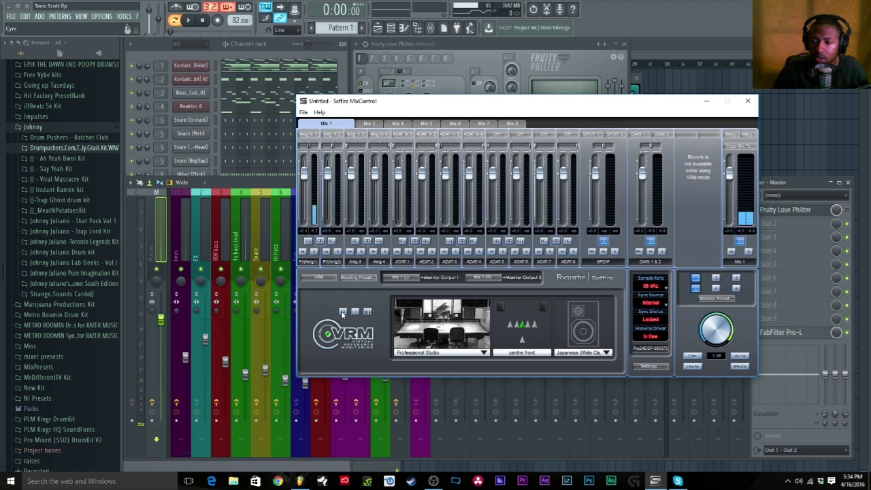
left_click(579, 351)
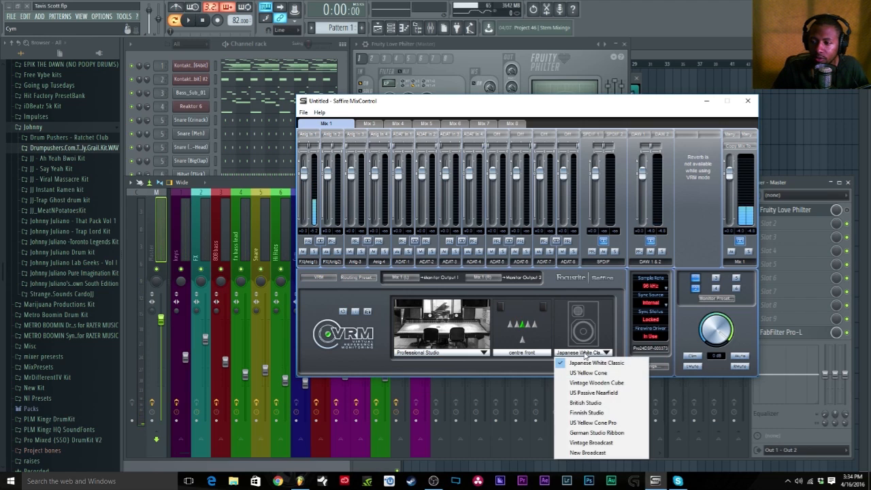
left_click(589, 364)
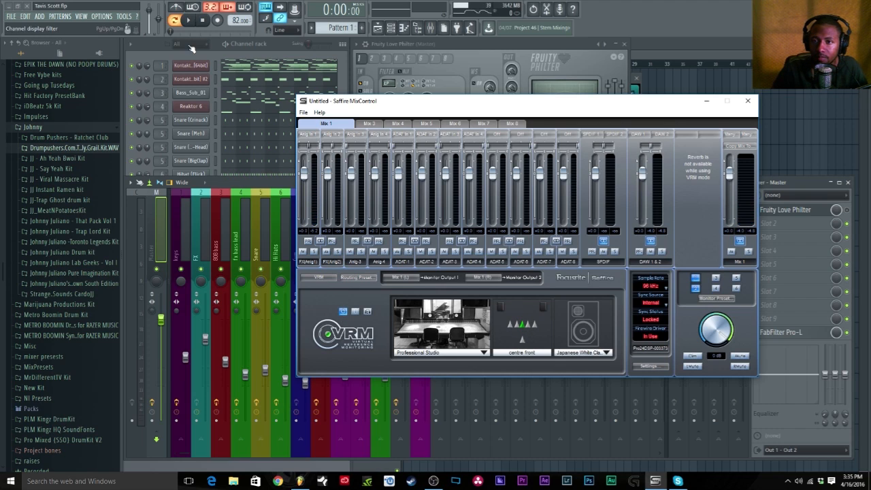
- Play the beat in the simulated Professional Studio, change the VRM speakers to Vintage Wooden Cube, and stop playback
left_click(189, 21)
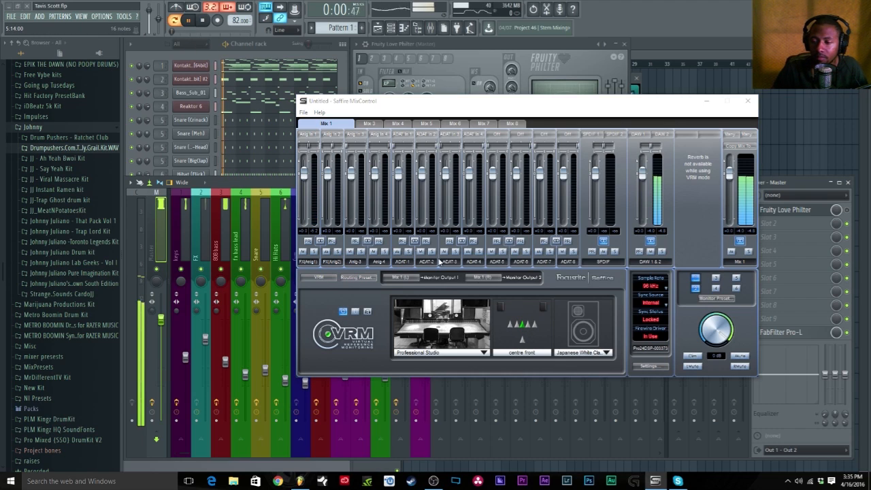
left_click(565, 353)
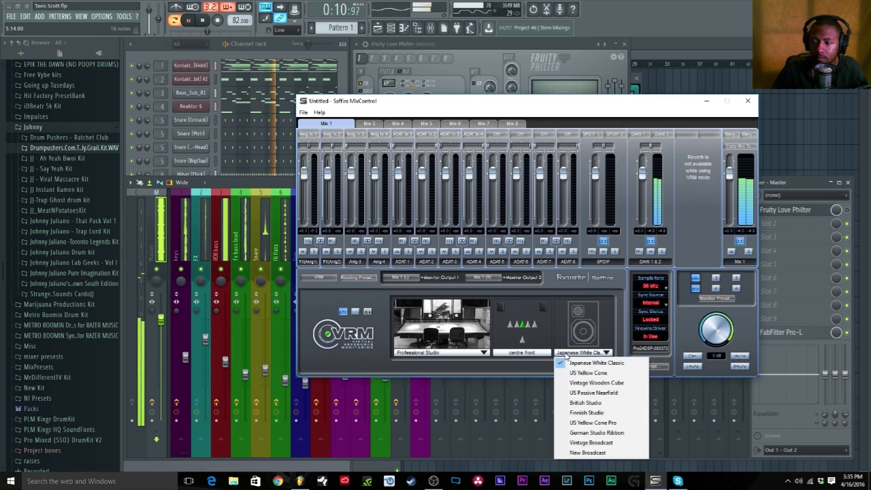
left_click(583, 383)
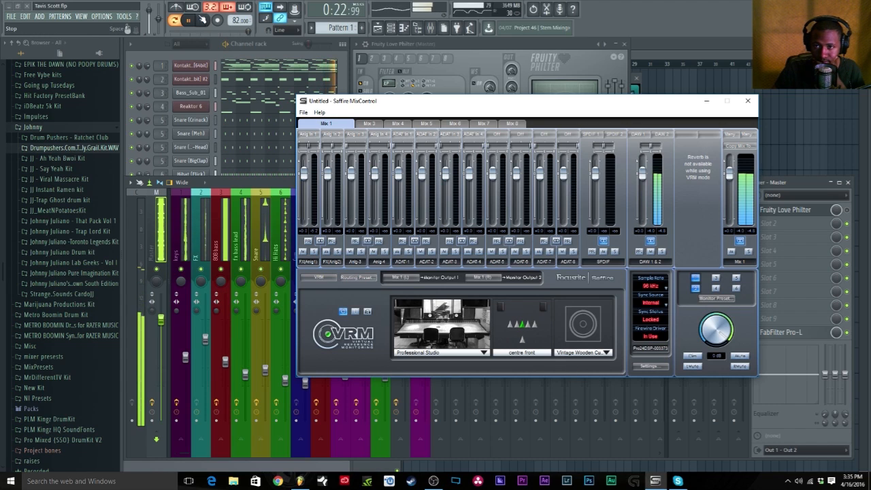
left_click(203, 20)
left_click(203, 21)
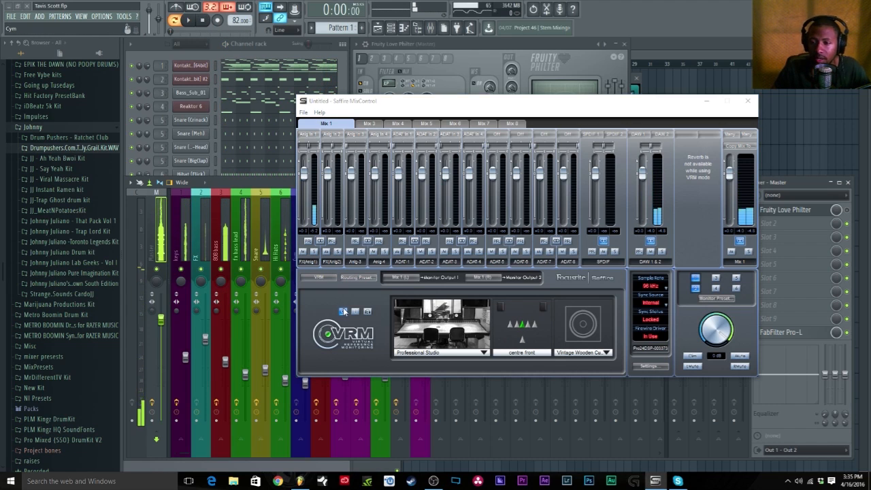
left_click(317, 275)
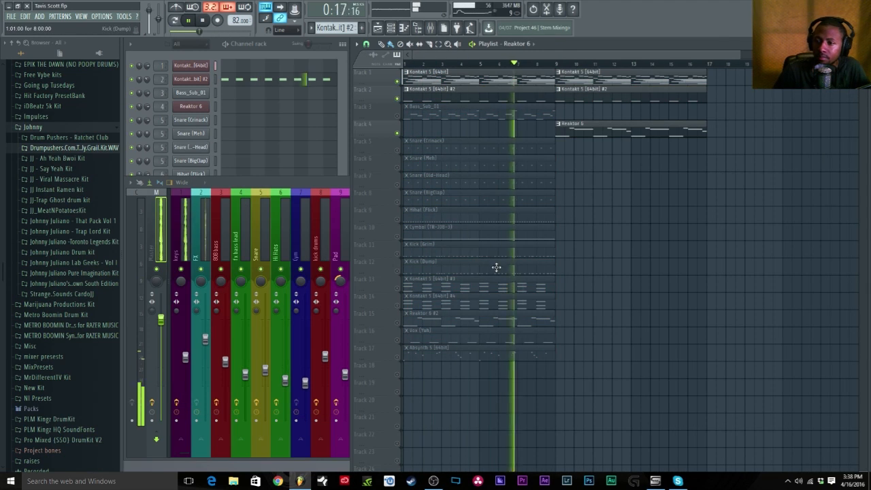
- Leave MixControl and repeat the Kontakt, Bass_Sub_01 and Reaktor 6 clips in the playlist from bar 9 through bar 24
left_click(739, 102)
left_click(455, 288)
left_click_drag(546, 138, 512, 197)
left_click(328, 28)
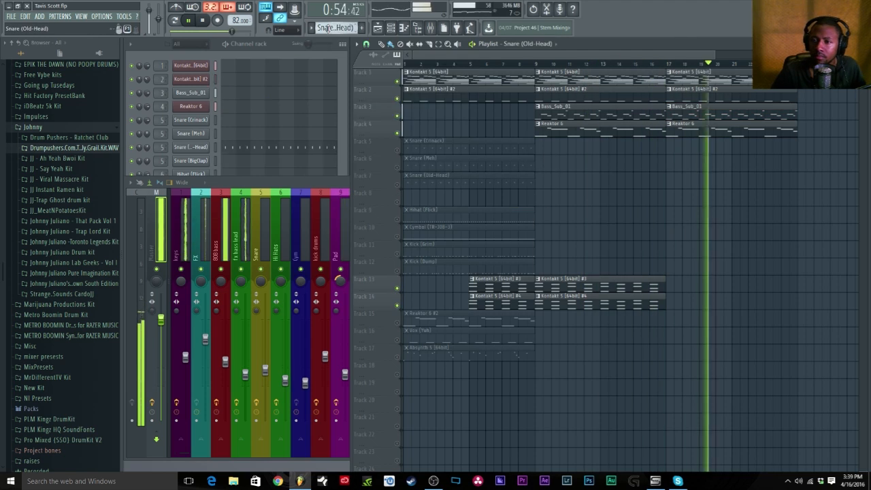
- Enlarge the channel rack, move the hi-hat clip up one playlist track, and unmute the snare's track
left_click_drag(236, 177, 237, 298)
left_click(398, 306)
left_click_drag(463, 212, 463, 195)
left_click(397, 151)
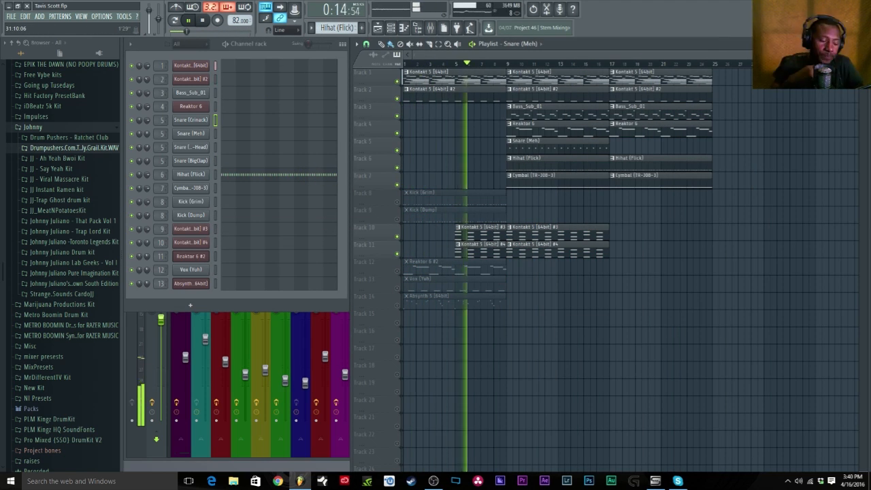
- Move the Reaktor 6 #2, Vox and Absynth clips together to bar 17 and unmute the track
left_click_drag(409, 259, 503, 304)
left_click_drag(455, 261, 661, 262)
left_click(397, 271)
- Paste the copied kick steps into the Kick (Dump) channel and place a Kick (Grim) clip at bar 33
right_click(191, 215)
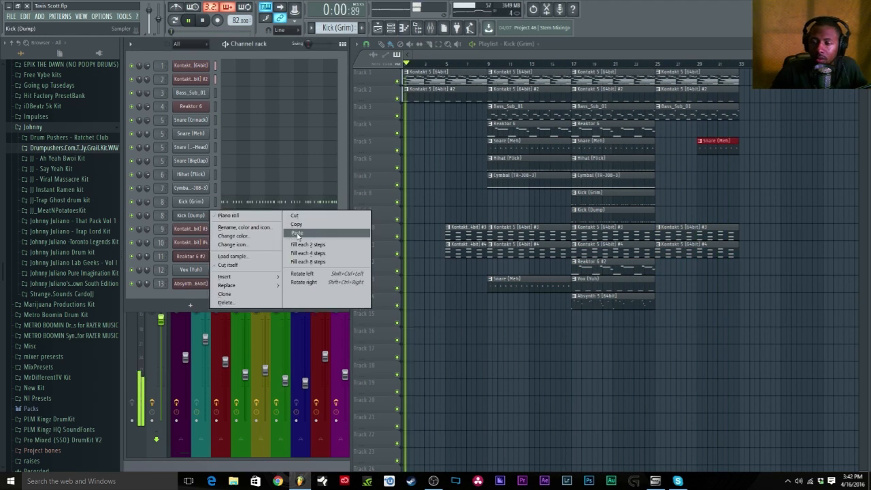
left_click(298, 234)
left_click_drag(590, 193, 744, 194)
left_click(190, 23)
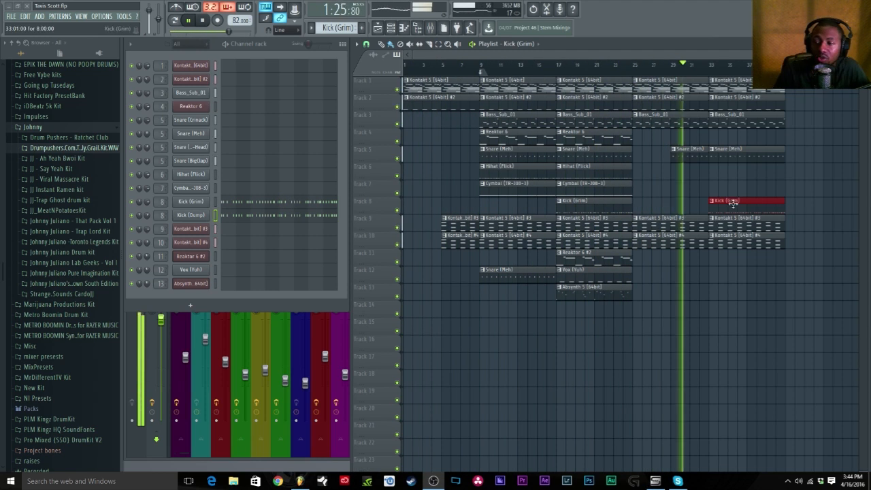
- Add a Kick (Grim) clip at bar 29 and cymbal and Vox clips at bar 33
left_click(676, 203)
left_click(715, 186)
left_click_drag(626, 280, 702, 281)
- Duplicate the selected clips further along the playlist and add hi-hat and Reaktor 6 clips to the extended sections
key("ctrl+b")
left_click(673, 169)
mouse_move(599, 56)
left_mouse_down()
mouse_move(675, 56)
mouse_move(618, 58)
left_mouse_up()
left_click(594, 136)
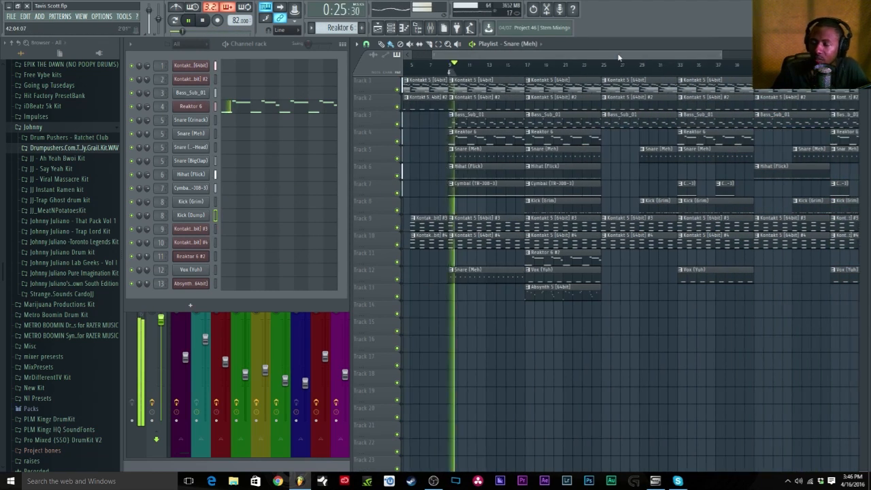
- Add Gross Beat to the master's first effect slot, choose the Slow Tripplet time preset, and close the plugin
left_click(495, 344)
key("F9")
left_click(757, 210)
left_click(397, 161)
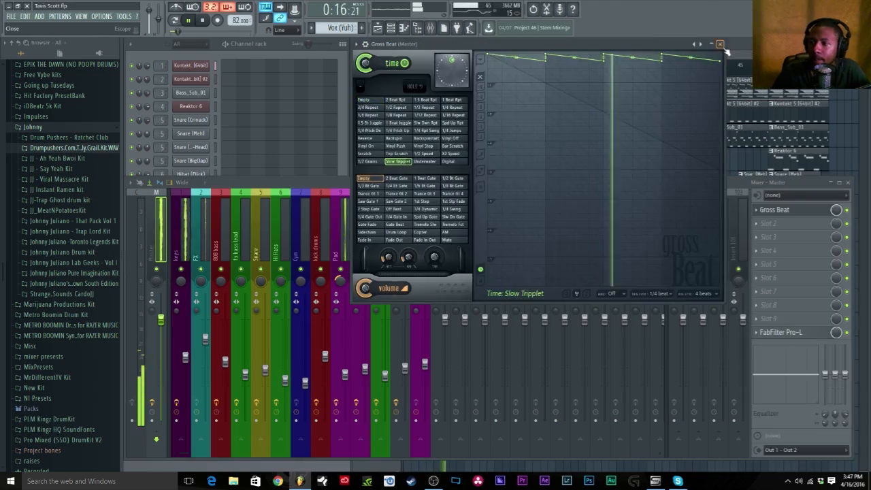
left_click(720, 44)
- Automate the mix level of the master's Gross Beat and add an envelope point at bar 9
right_click(837, 210)
key("F9")
right_click(465, 404)
key("F9")
left_click(510, 121)
left_click(518, 146)
- Shape the curve tension of the two Gross Beat mix level envelopes on tracks 14 and 15
left_click_drag(434, 422, 435, 417)
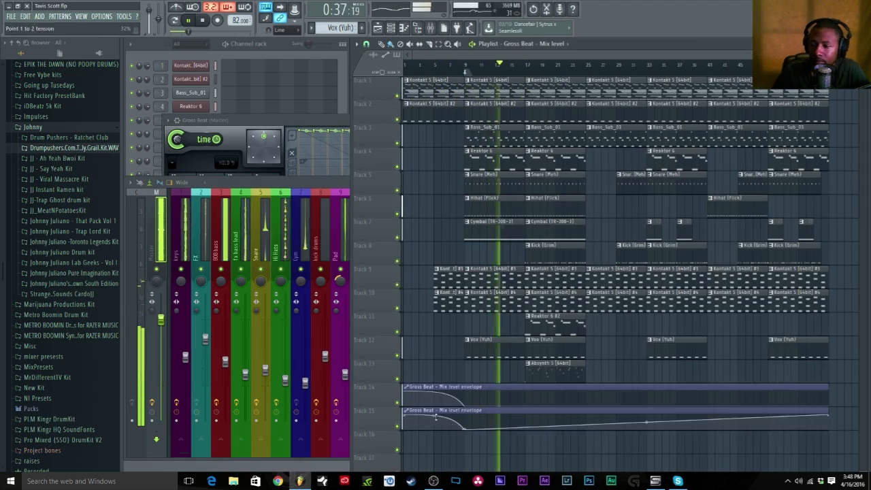
scroll(436, 417, "up", 5)
left_click_drag(481, 267, 482, 254)
mouse_move(482, 294)
left_mouse_down()
mouse_move(483, 282)
mouse_move(483, 300)
left_mouse_up()
- Open the second Gross Beat on the master track and choose the -8 time preset
key("F9")
left_click(775, 224)
left_click(186, 183)
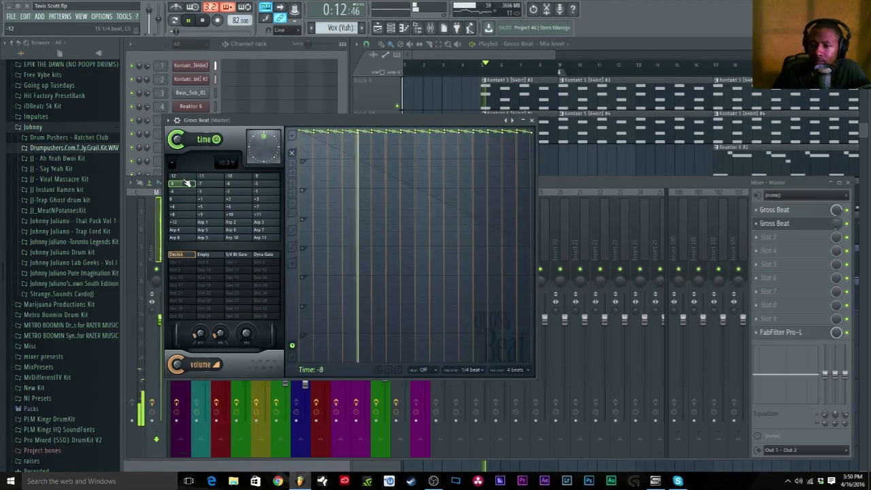
- Place a Snare (Meh) clip at bar 41 and a Hihat (Flick) clip at bar 49 in the playlist
left_click(613, 44)
scroll(579, 204, "down", 5)
scroll(633, 170, "up", 2)
left_click(634, 65)
scroll(633, 170, "down", 2)
left_click(648, 170)
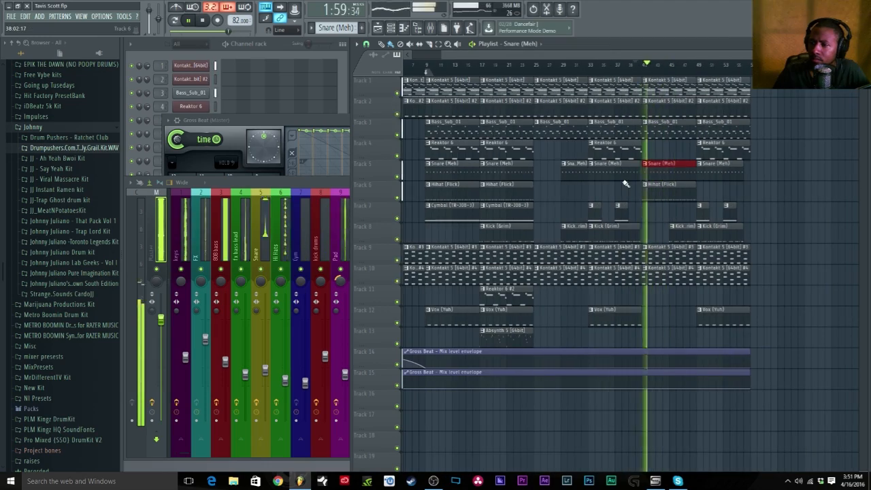
left_click(720, 191)
- Load the custom rise sample from the raises folder into the channel rack and assign it to mixer track 14
left_click(361, 28)
left_click(248, 43)
left_click(32, 461)
left_click_drag(42, 333, 191, 324)
left_click(440, 231)
key("F7")
- Create Pattern 15 for the custom rise and place its clip on track 16 just before bar 9
left_click(348, 29)
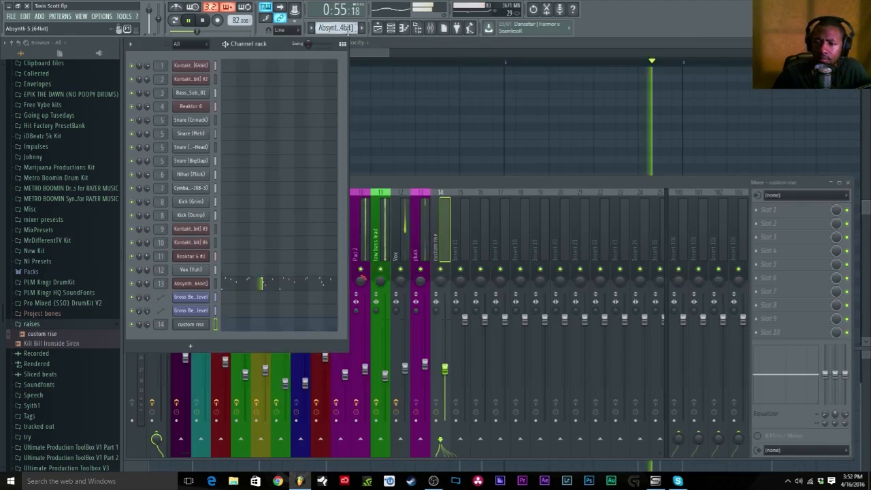
left_click(361, 28)
left_click_drag(151, 225, 511, 225)
left_click(378, 28)
left_click(451, 395)
- Set the custom rise's Gross Beat to 1/4 Bt Gate and audition Slow Tripplet and Bar Scratch on a second Gross Beat
left_click(430, 28)
left_click(246, 299)
left_click(756, 224)
left_click(257, 284)
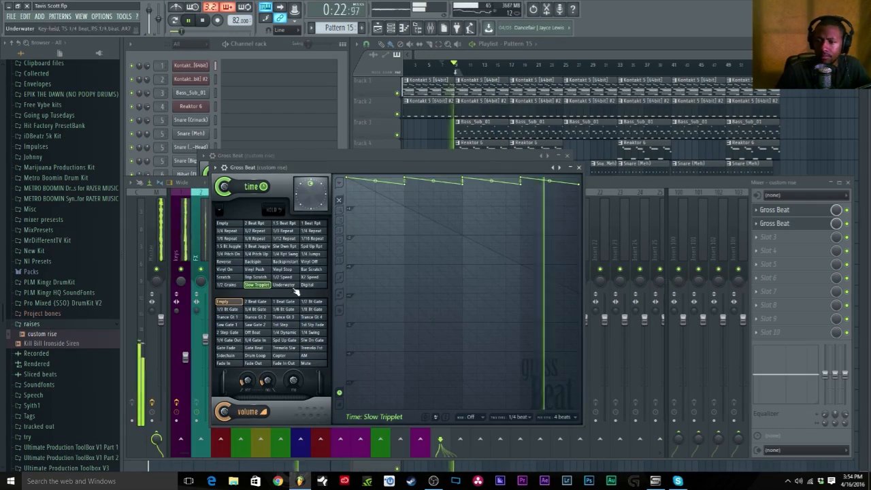
left_click(311, 269)
- Open the plugin choices for the custom rise track's third effect slot and return to the playlist
left_click(378, 27)
left_click(431, 29)
left_click(757, 237)
left_click(378, 28)
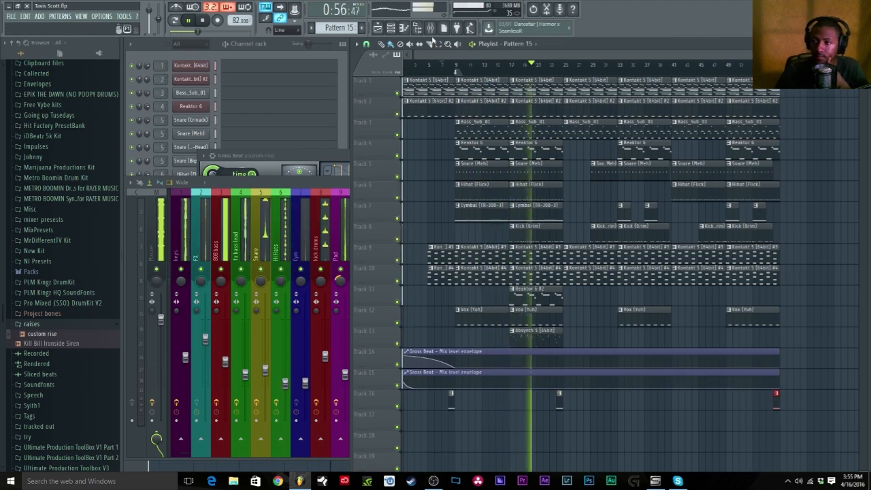
- Stop playback, inspect the first Gross Beat on the master track, and return to the playlist
key("space")
left_click(391, 28)
left_click(430, 28)
left_click(774, 209)
left_click(739, 44)
left_click(718, 95)
left_click(378, 28)
- Play and examine the whole playlist arrangement, including the Gross Beat envelopes and the custom rise clips
scroll(585, 372, "down", 4)
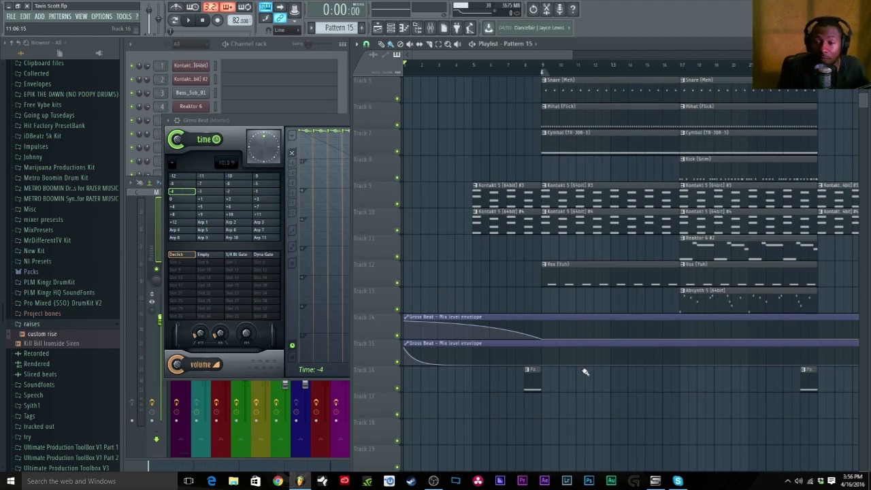
key("space")
left_click(261, 418)
scroll(608, 204, "up", 3)
scroll(608, 70, "down", 2)
left_click_drag(593, 55, 638, 54)
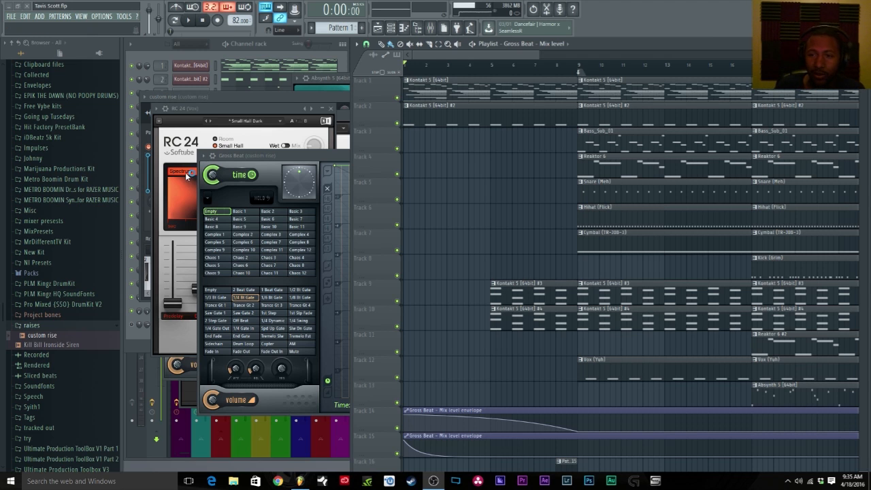
left_click_drag(537, 55, 718, 56)
scroll(695, 120, "down", 1)
scroll(694, 119, "up", 1)
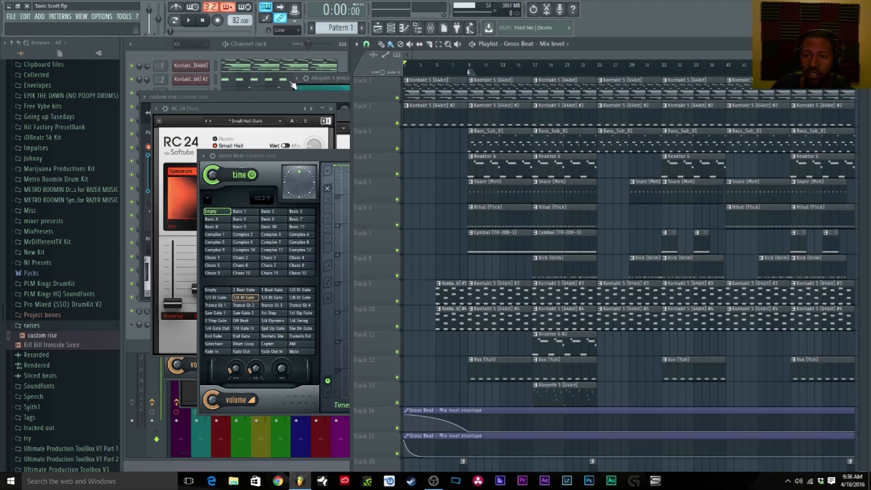
- Play the full arrangement, check the Current and Master tracks' levels and effects in the mixer, and stop playback
left_click(190, 20)
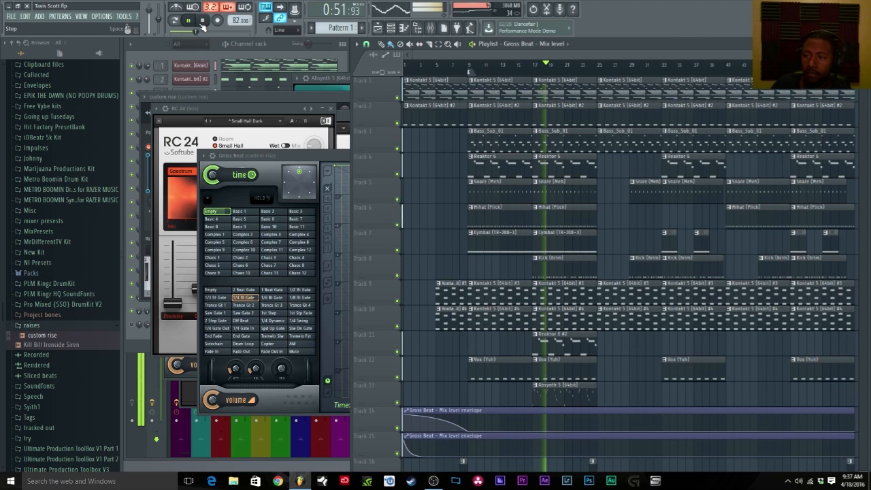
key("F9")
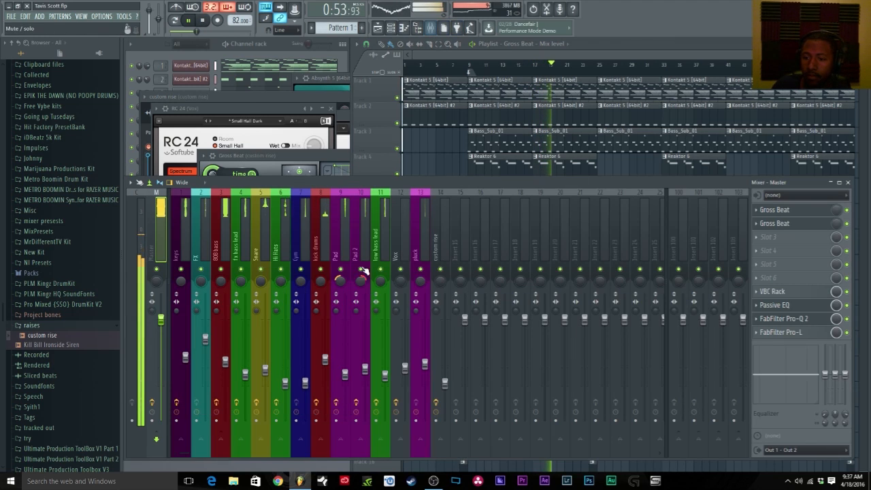
left_click(144, 247)
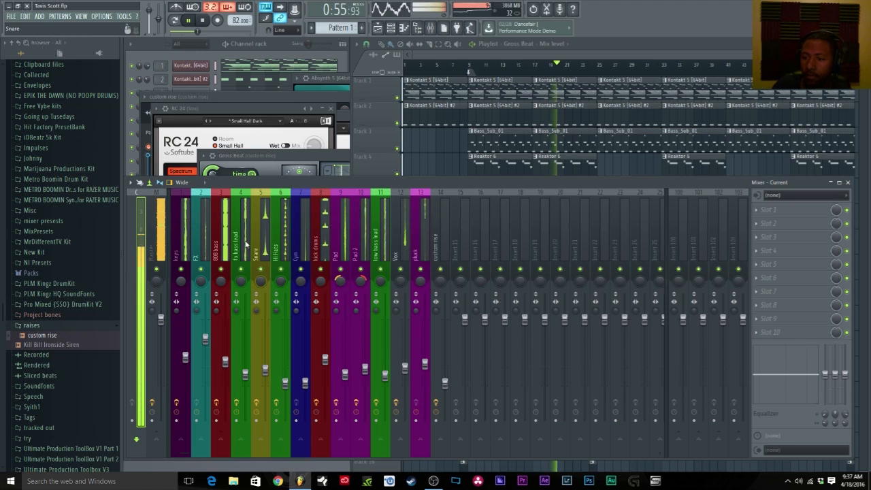
left_click(162, 240)
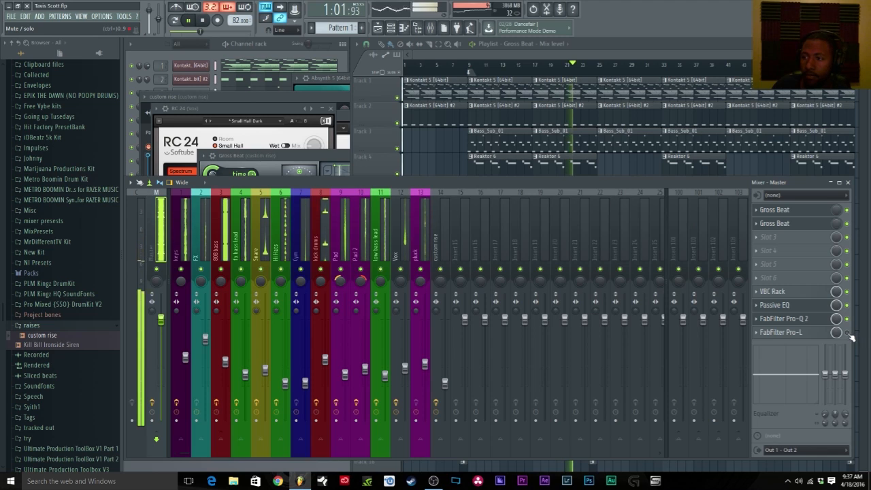
left_click(203, 25)
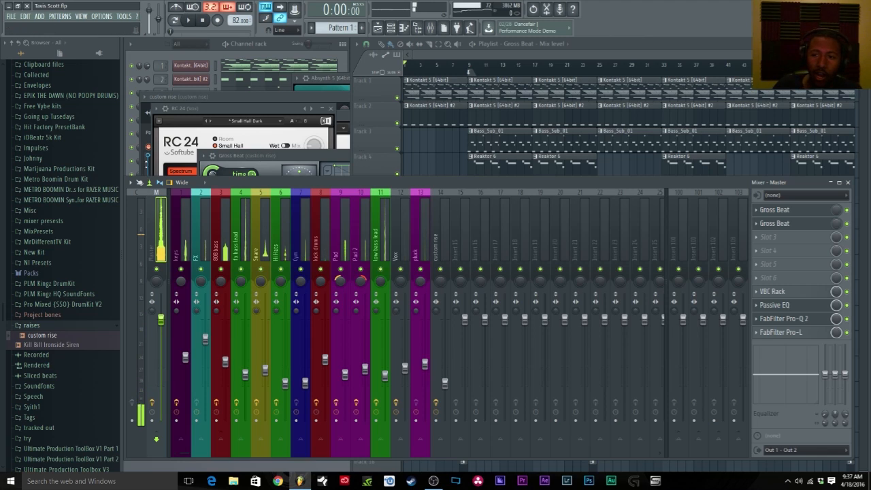
- Review the audio device, sample rate and buffer settings, and close the settings window
left_click(102, 17)
left_click(116, 43)
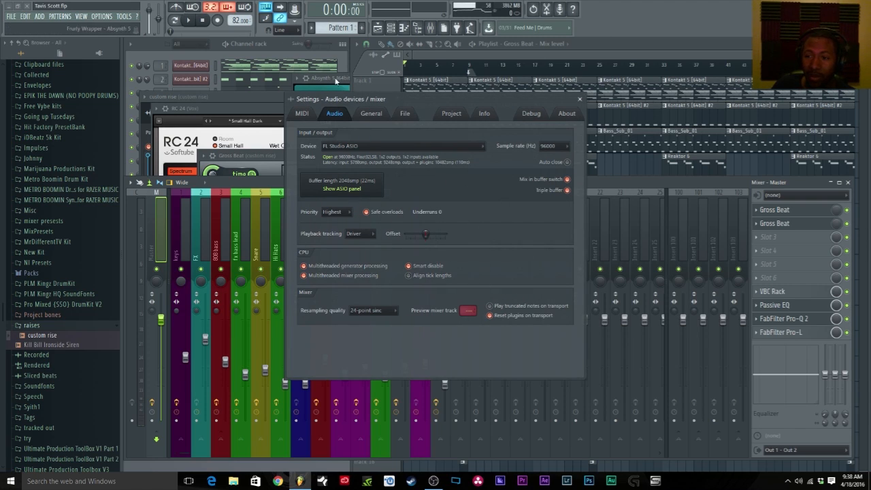
left_click(580, 100)
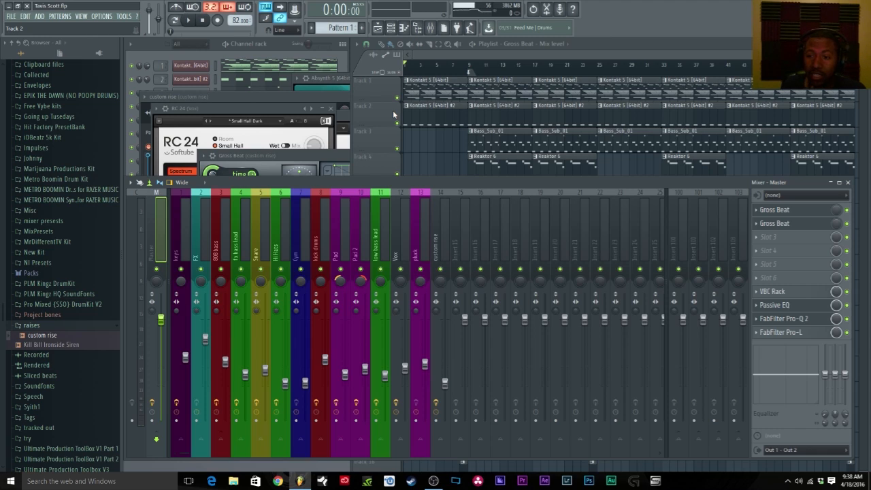
- Set the audio output device to Saffire and test it with a short playback of the beat
left_click(117, 18)
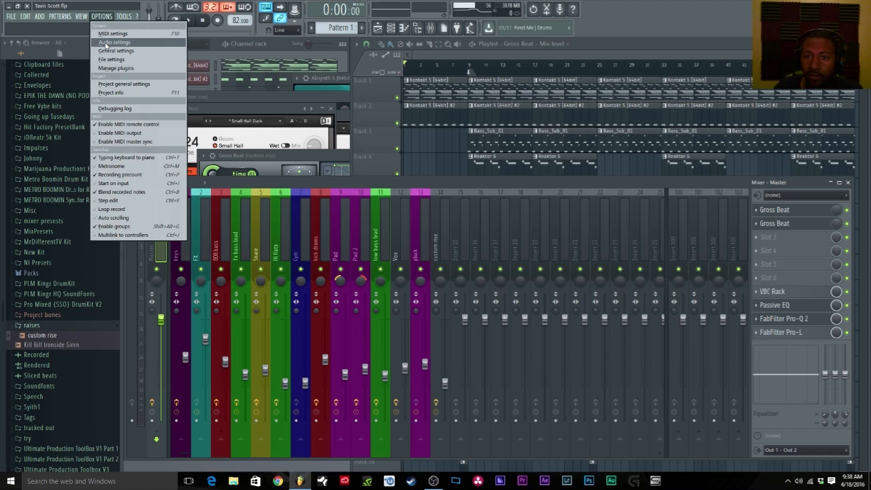
left_click(105, 42)
left_click(386, 146)
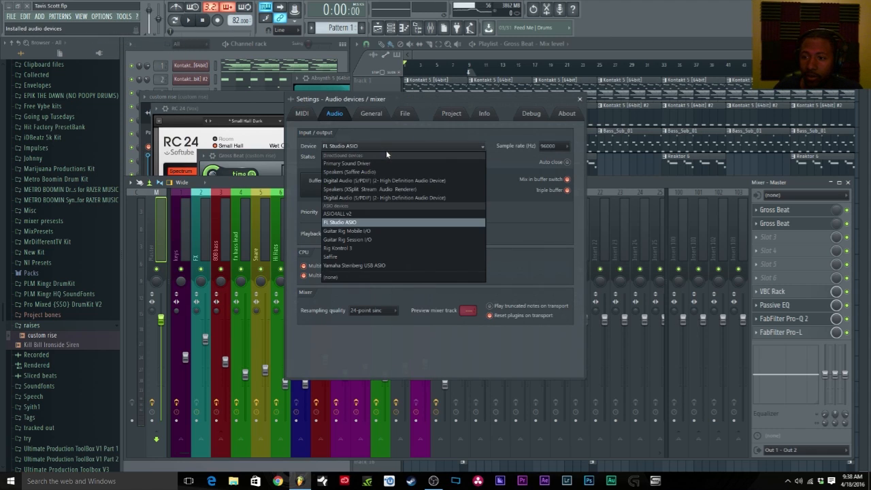
left_click(357, 256)
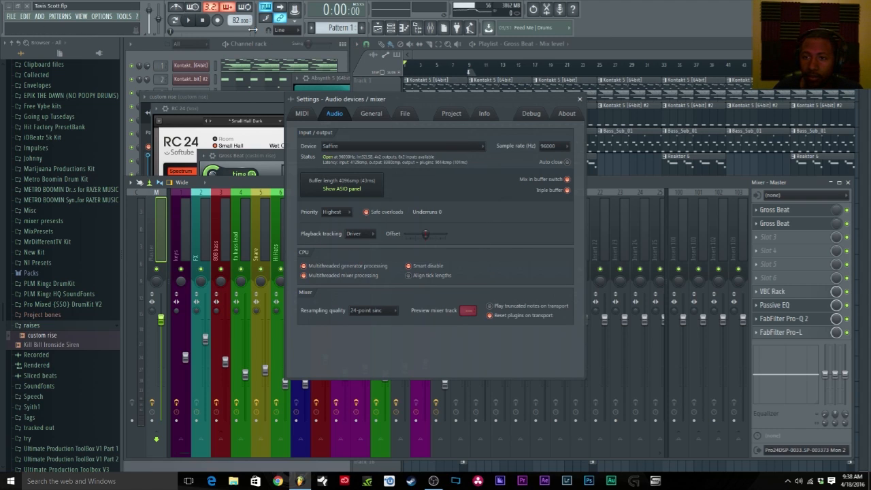
left_click(192, 21)
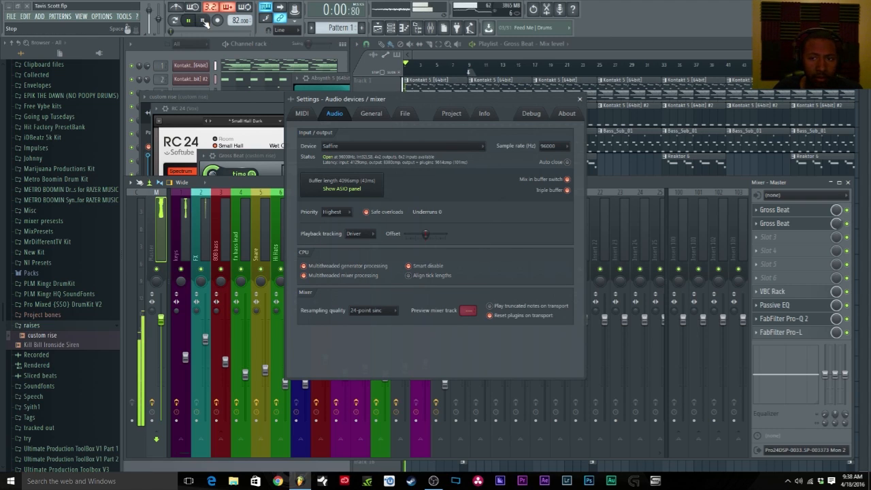
left_click(203, 21)
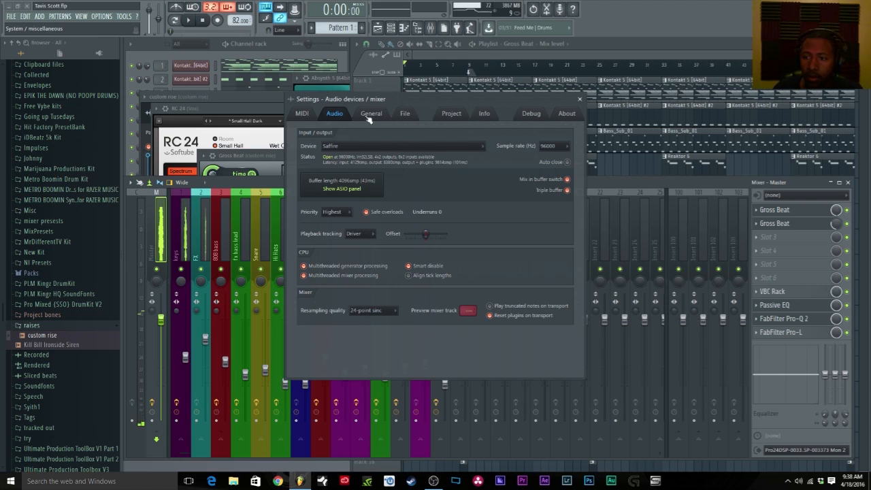
- Switch the audio device back to FL Studio ASIO and close the audio settings
left_click(369, 146)
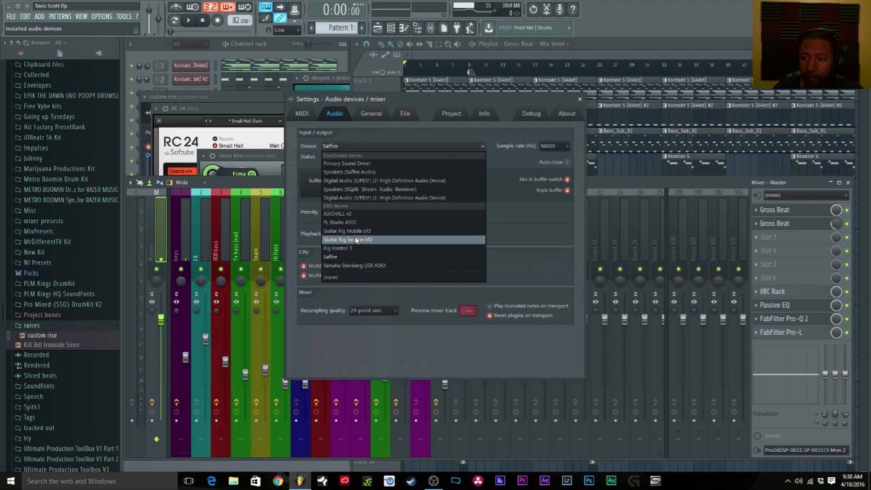
left_click(354, 222)
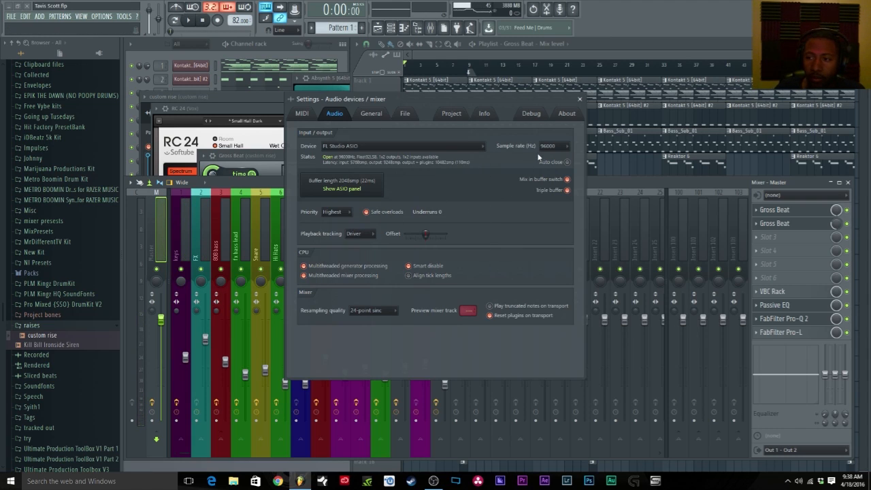
left_click(581, 100)
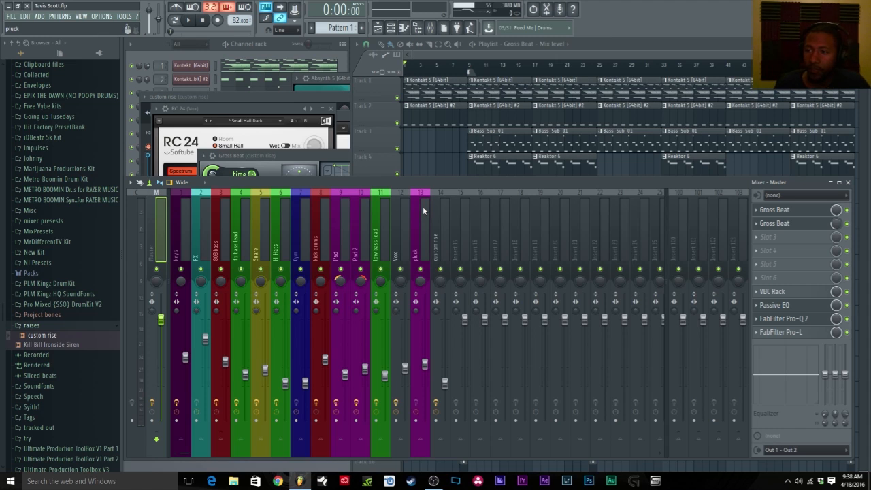
- Inspect the two Gross Beat effects on the Master track and the second one's list of presets
left_click(437, 53)
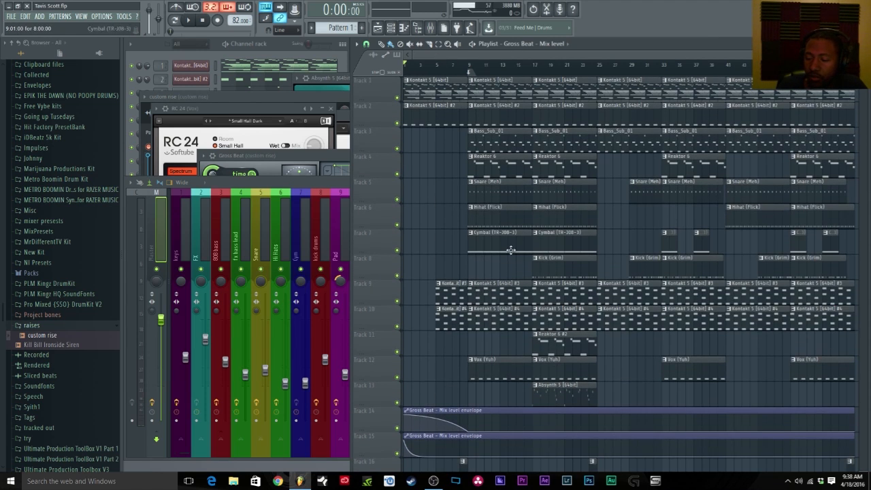
scroll(462, 205, "down", 3)
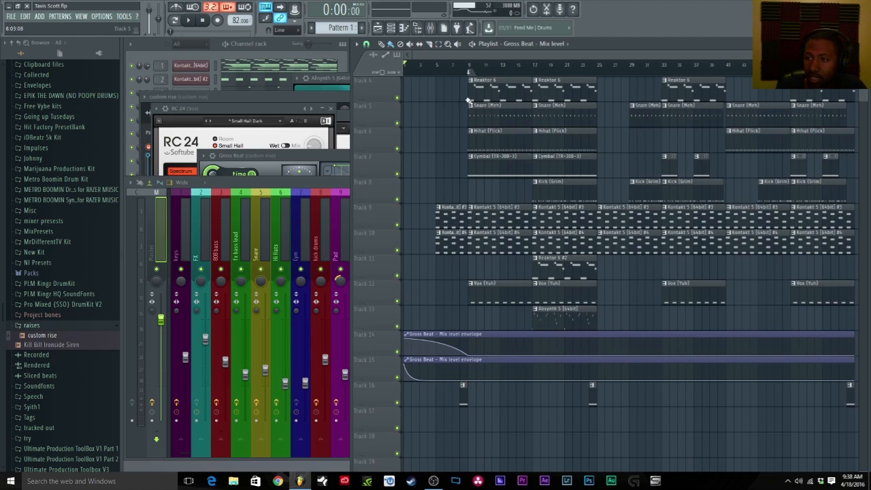
left_click(430, 27)
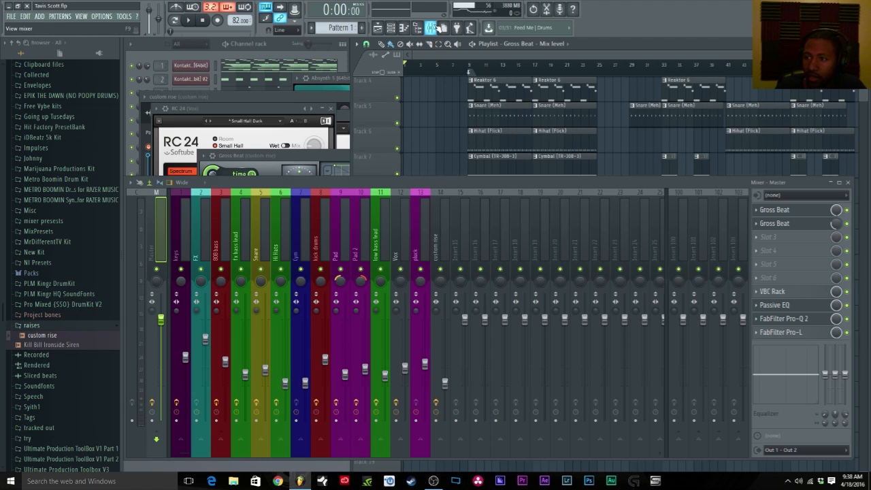
left_click(776, 210)
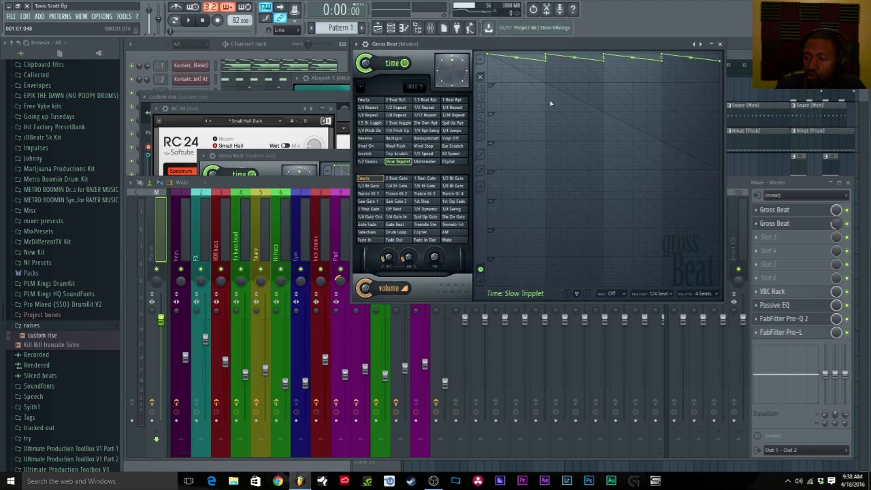
left_click(713, 45)
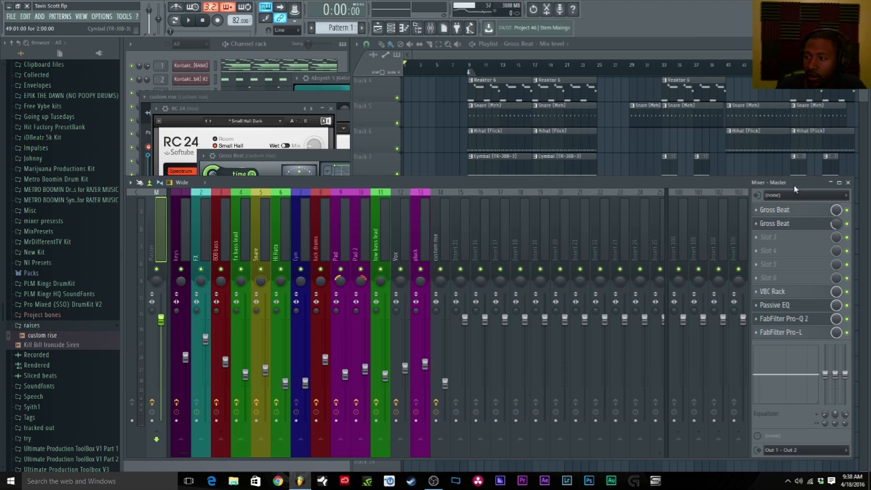
left_click(774, 223)
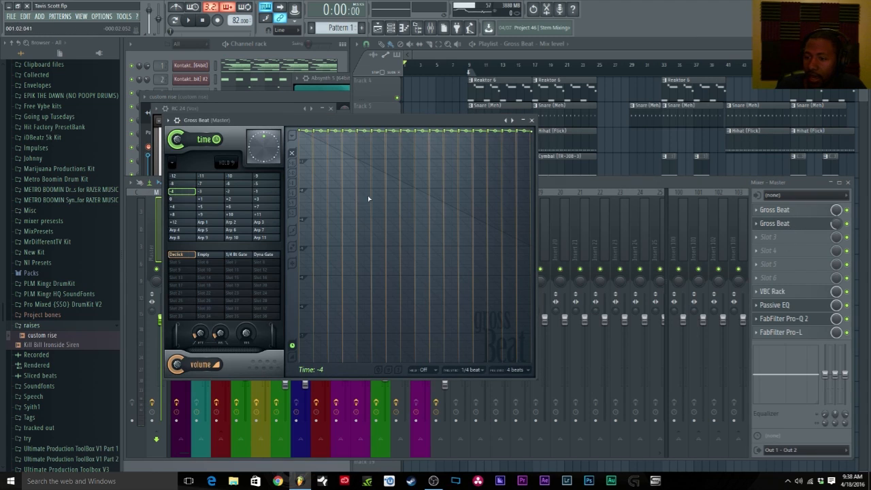
left_click(514, 121)
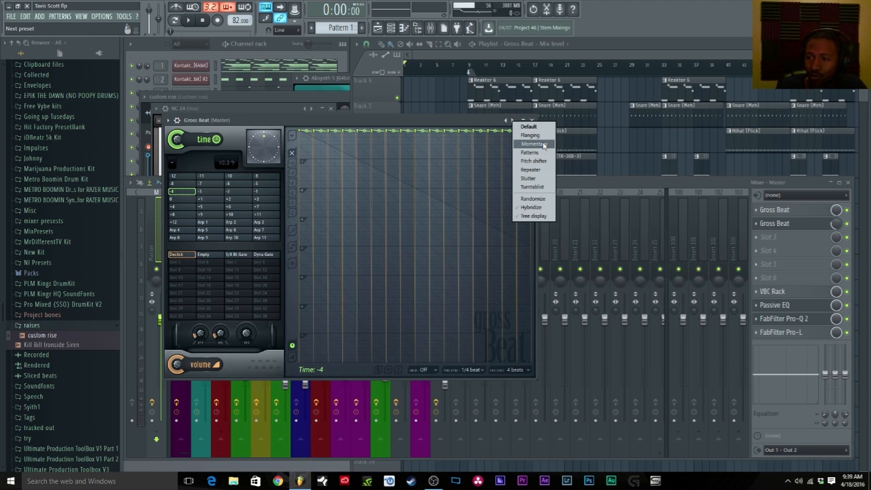
left_click(472, 127)
- Review the Gross Beat mix level automation and the arrangement in the playlist, and bring up the channel rack in pattern mode
left_click(509, 54)
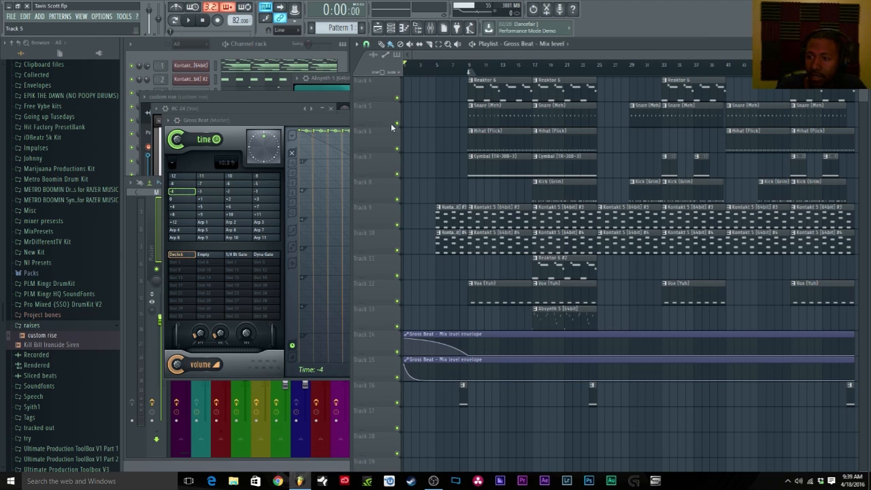
scroll(395, 136, "down", 1)
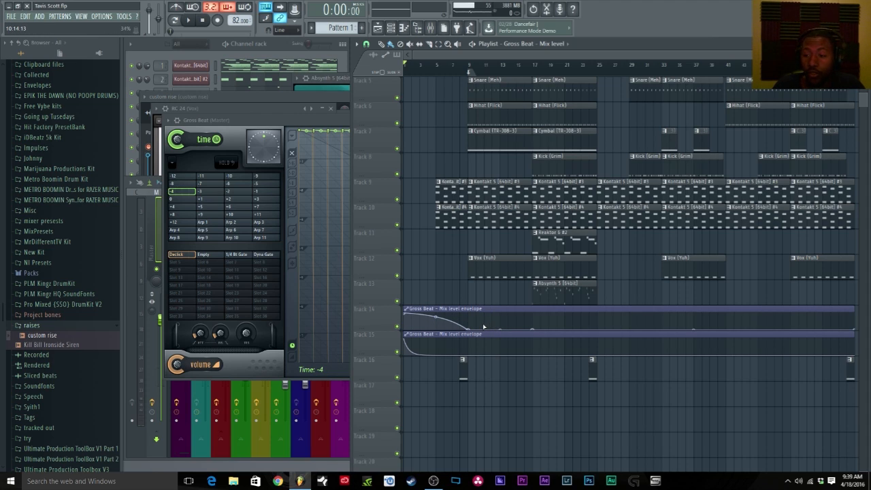
scroll(477, 365, "up", 2)
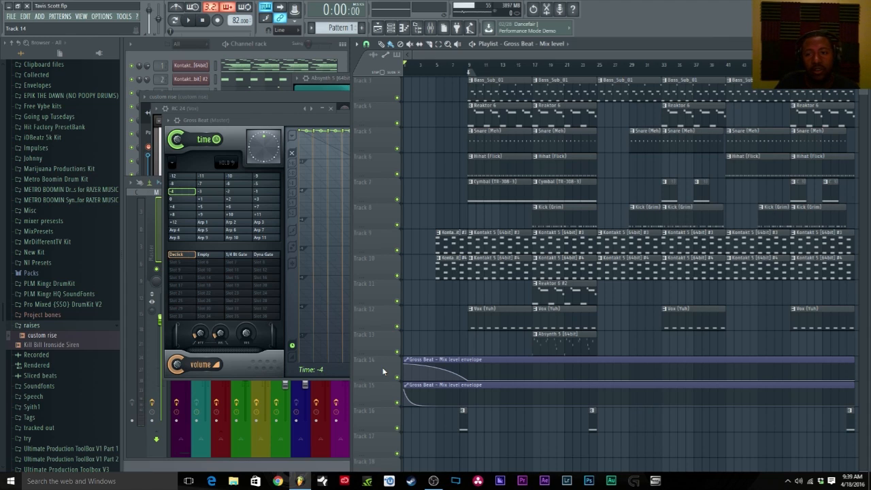
left_click(280, 45)
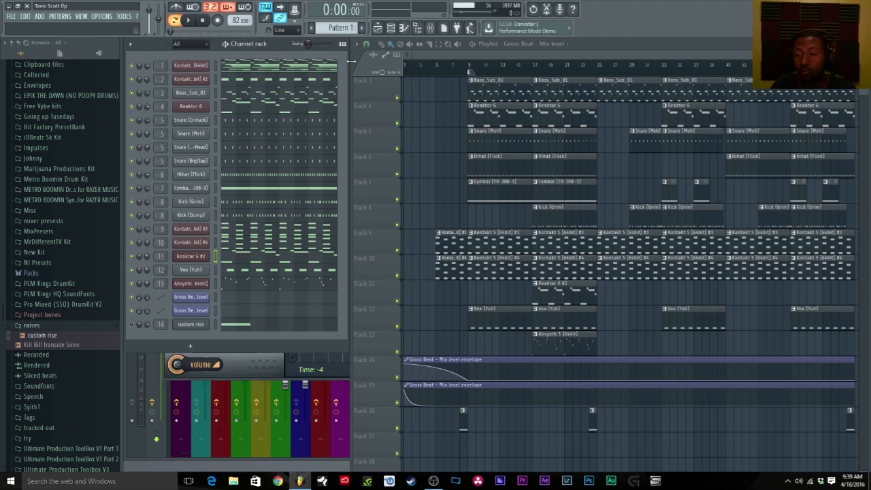
scroll(537, 81, "up", 2)
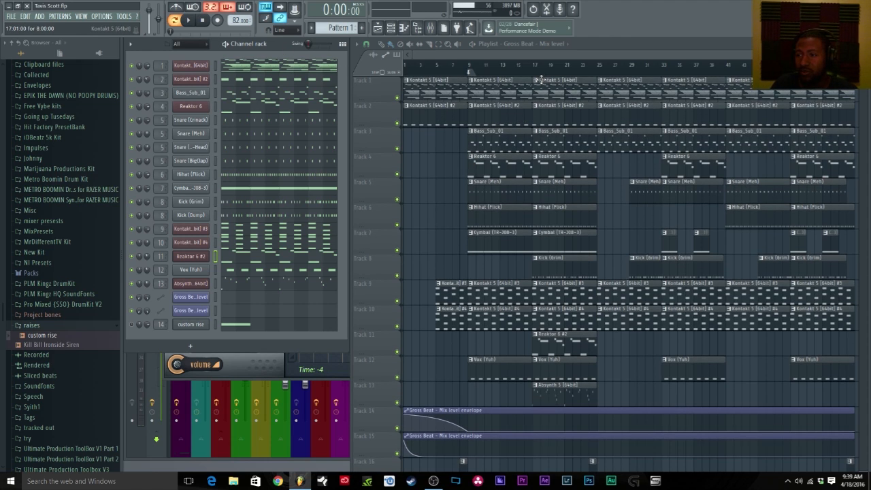
scroll(548, 74, "down", 1)
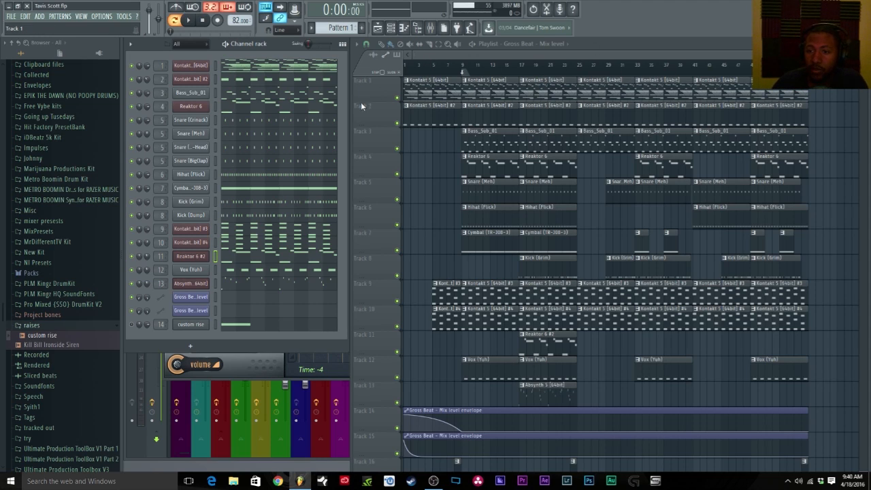
- Bypass all the Master track's effects in the mixer, play the pattern without them, and stop playback
left_click(431, 28)
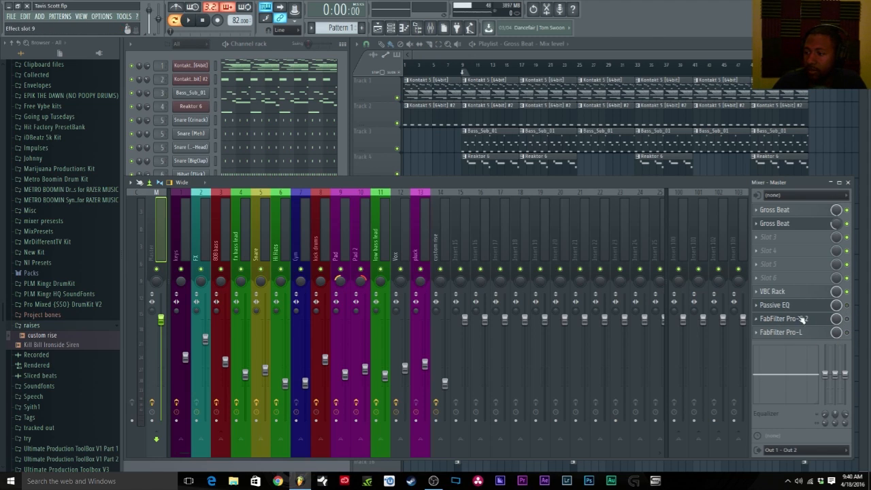
left_click(847, 292)
left_click(189, 20)
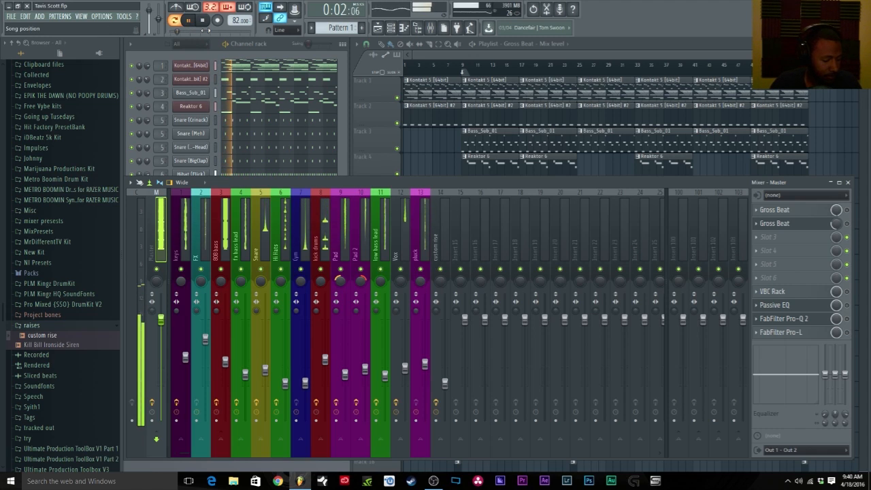
left_click(204, 25)
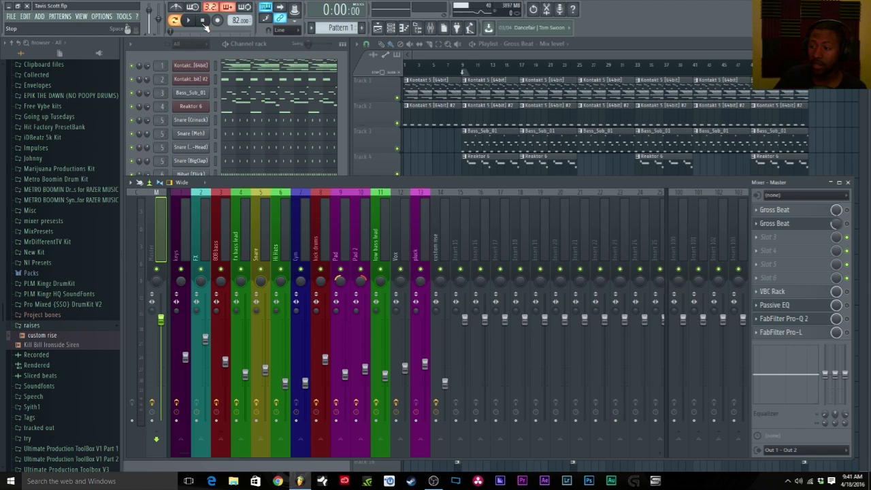
- Open VBC Rack on the Master track, enable it, and examine the FG-Grey compressor's settings
left_click(813, 293)
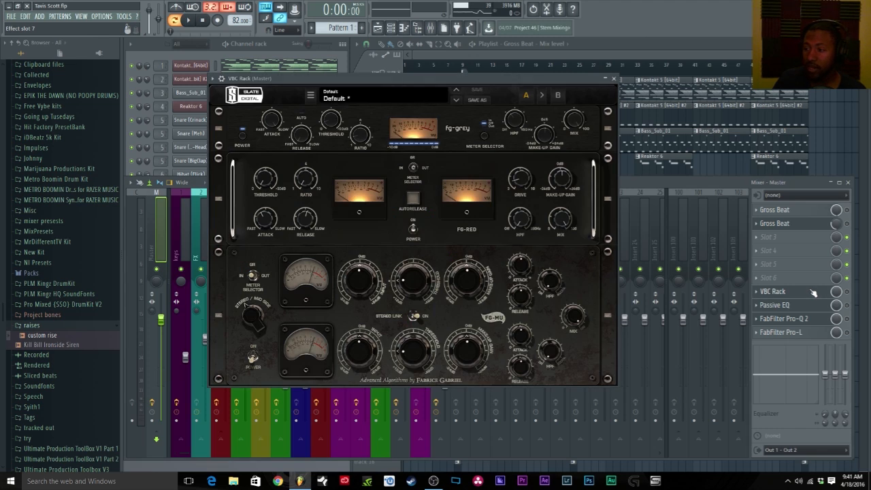
left_click(817, 289)
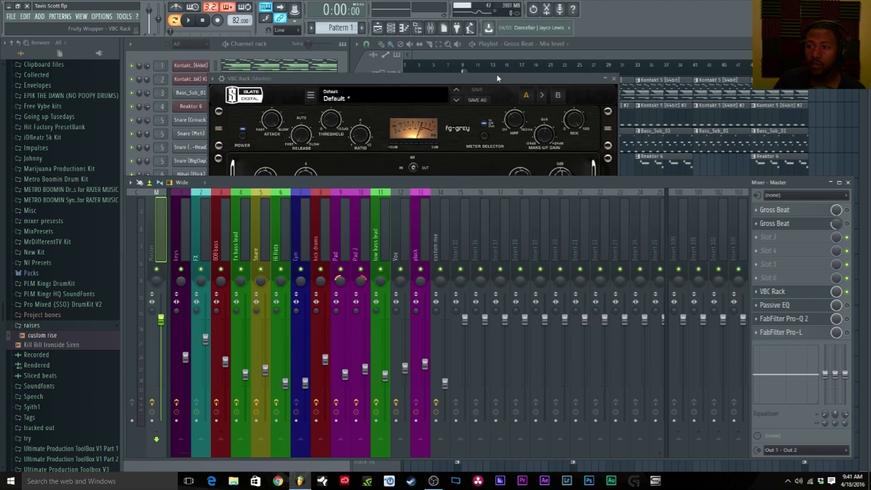
left_click_drag(497, 78, 444, 62)
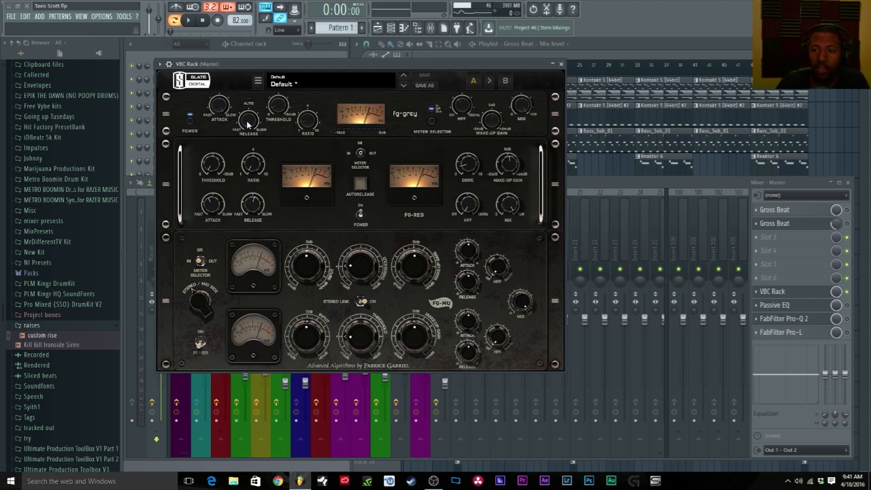
left_click(308, 119)
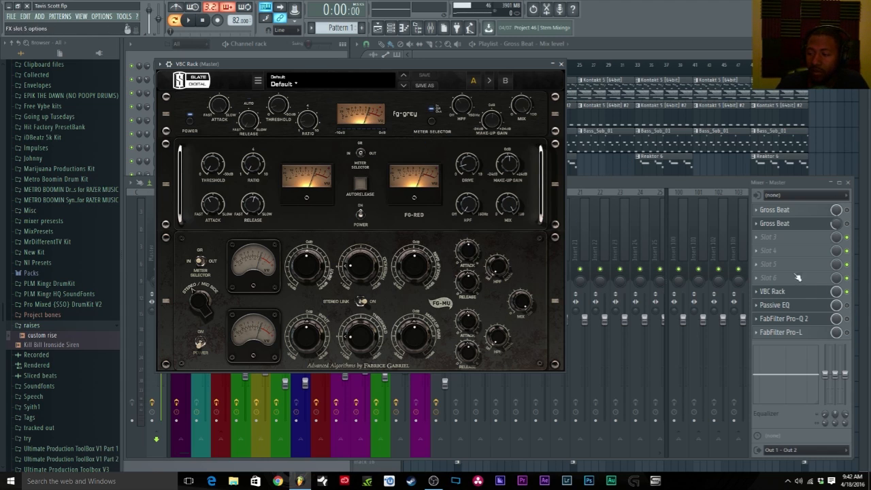
- Play the beat with VBC Rack bypassed, and re-enable it during playback to compare the sound
left_click(848, 293)
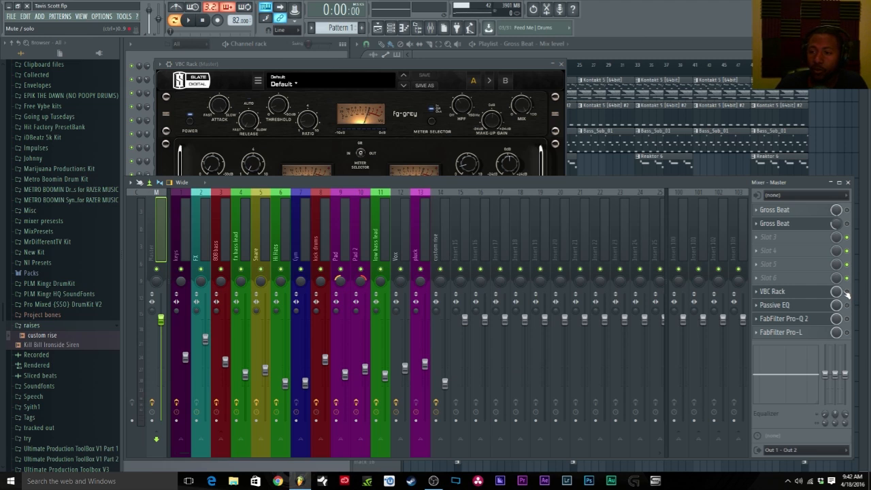
key("space")
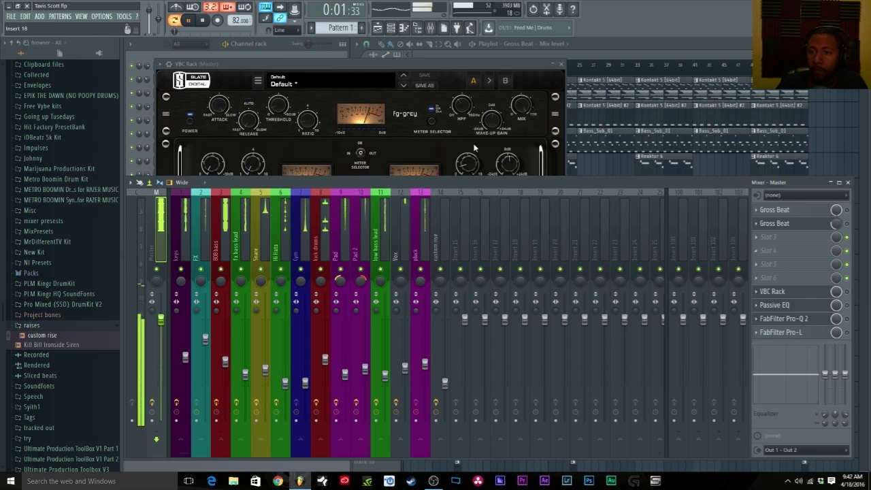
left_click(411, 64)
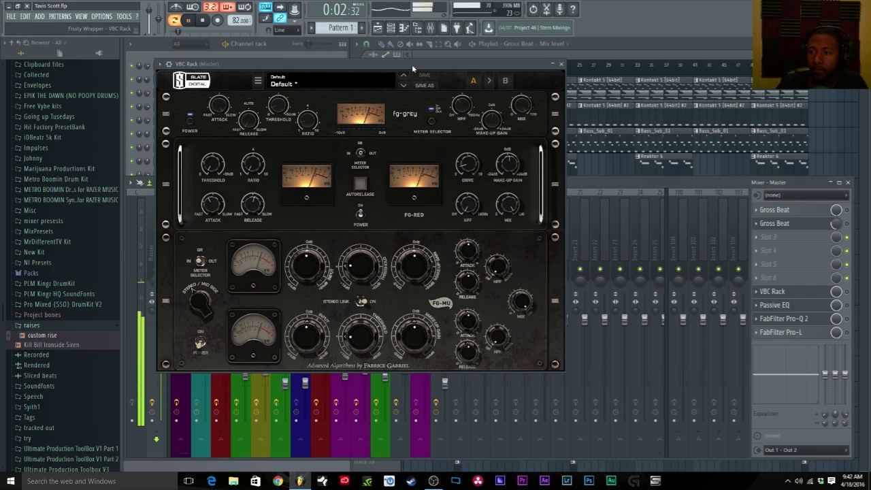
left_click(851, 294)
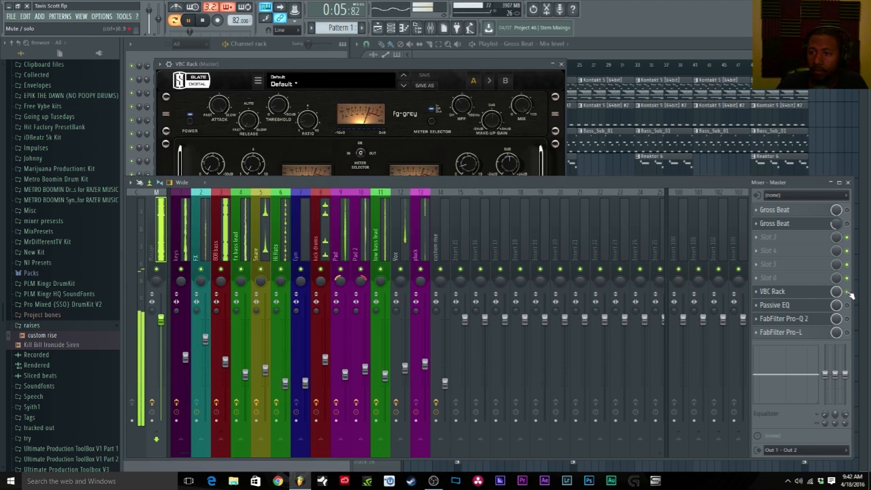
left_click(487, 68)
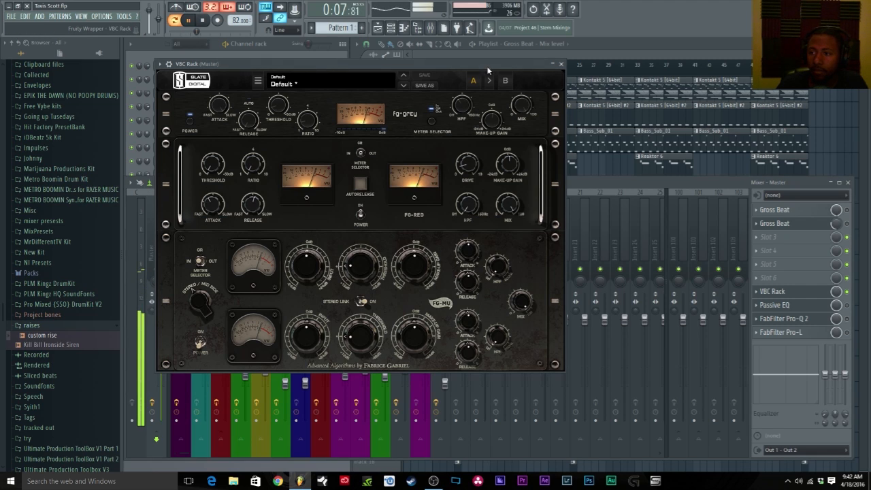
- Toggle the FG-Grey compressor's power during playback to compare its effect, leave it on, and stop playback
left_click(189, 119)
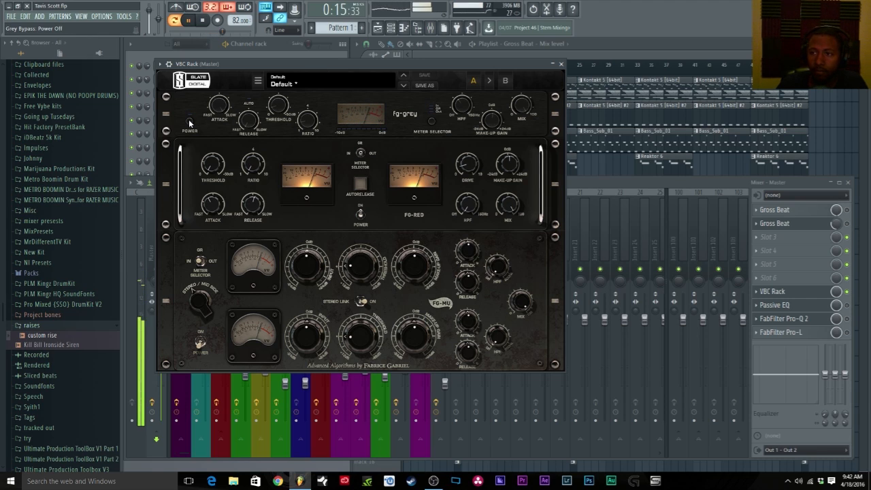
left_click(188, 119)
left_click(190, 120)
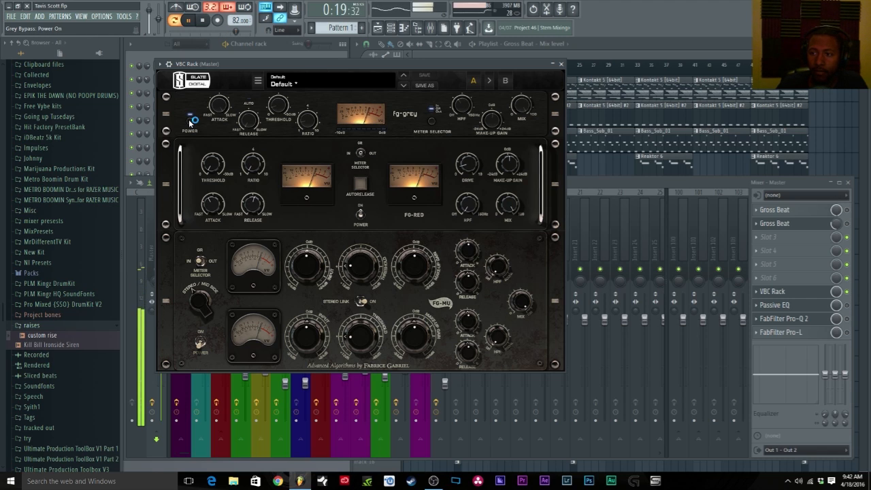
left_click(202, 21)
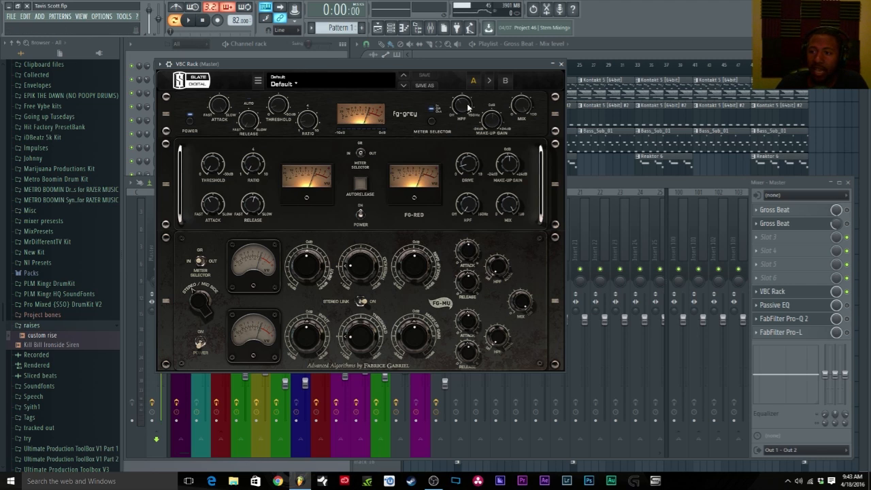
- Check FG-Red's drive, compare the beat with FG-Red powered off and on during playback, leave it on, and stop
mouse_move(468, 106)
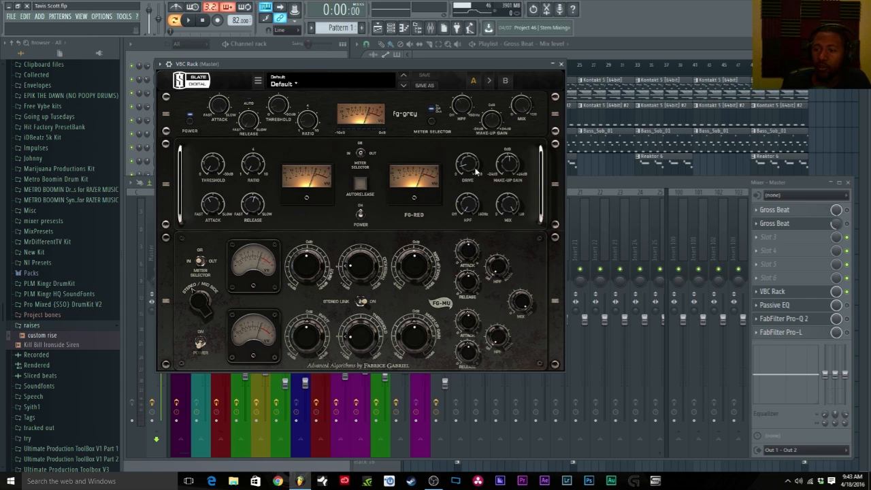
mouse_move(474, 172)
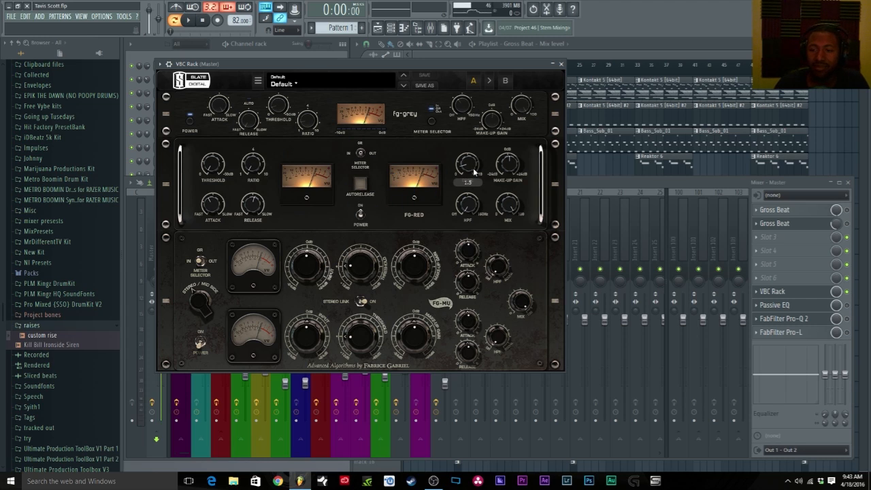
left_click(362, 208)
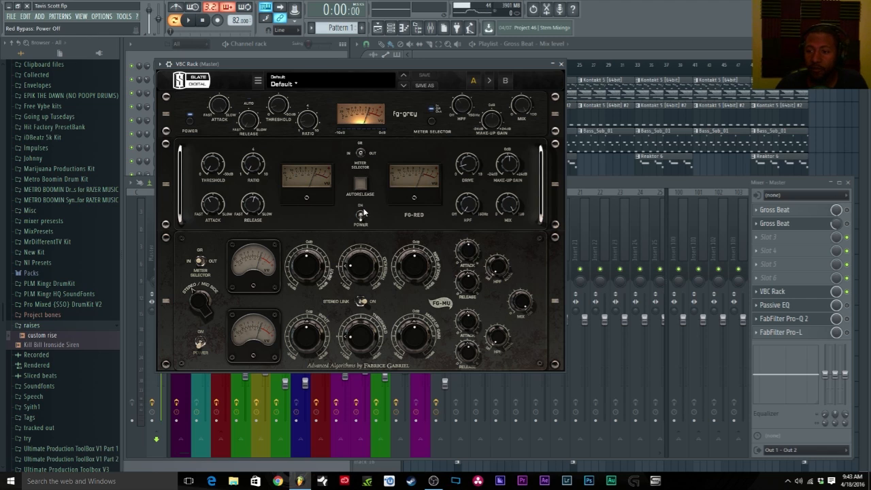
left_click(247, 99)
key("space")
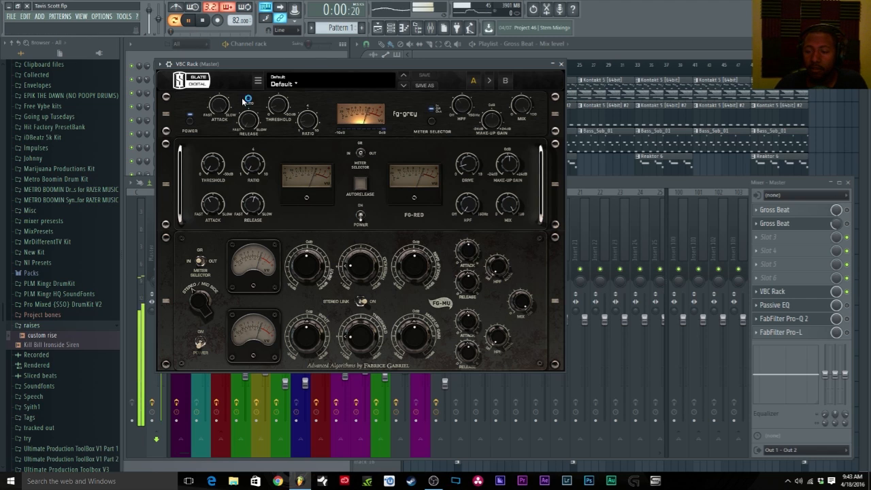
left_click(361, 215)
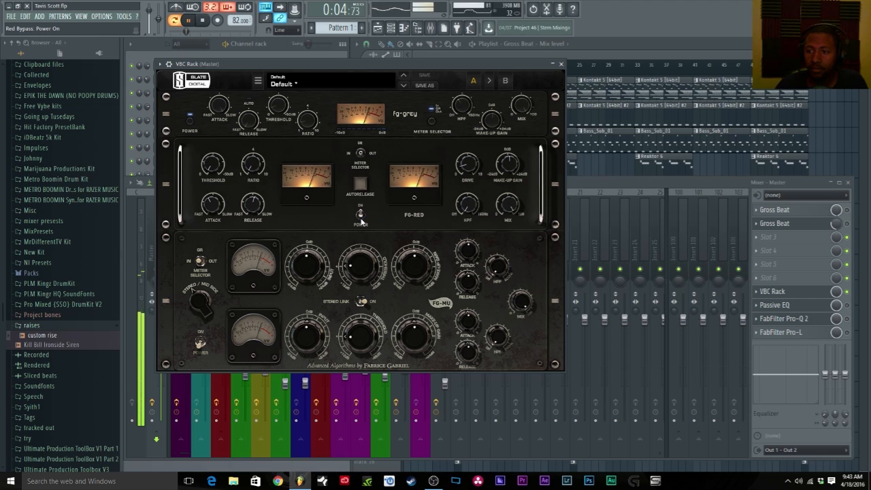
left_click(362, 218)
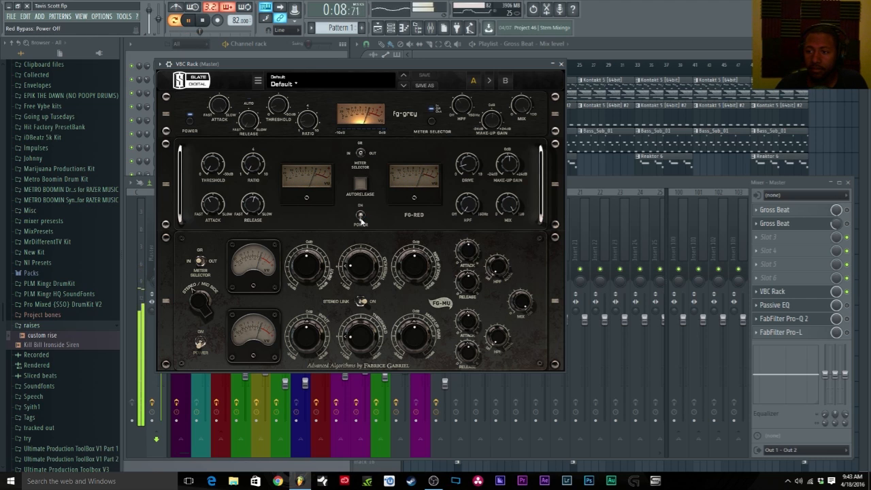
left_click(361, 217)
left_click(204, 22)
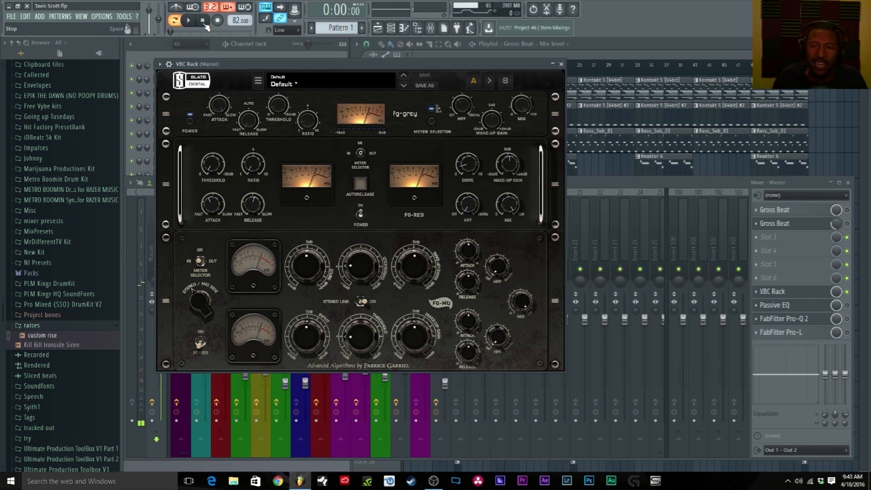
- Close VBC Rack, then enable and open Passive EQ on the Master track and move its window clear of the mixer
left_click(561, 65)
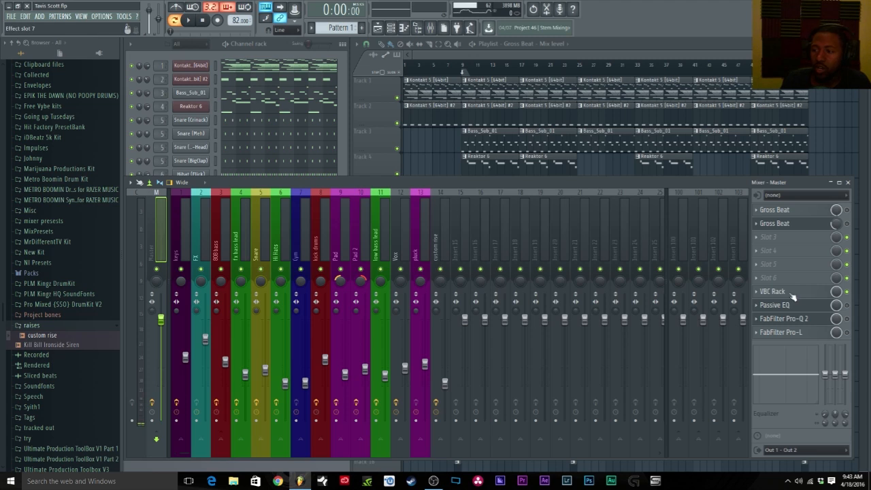
left_click(830, 307)
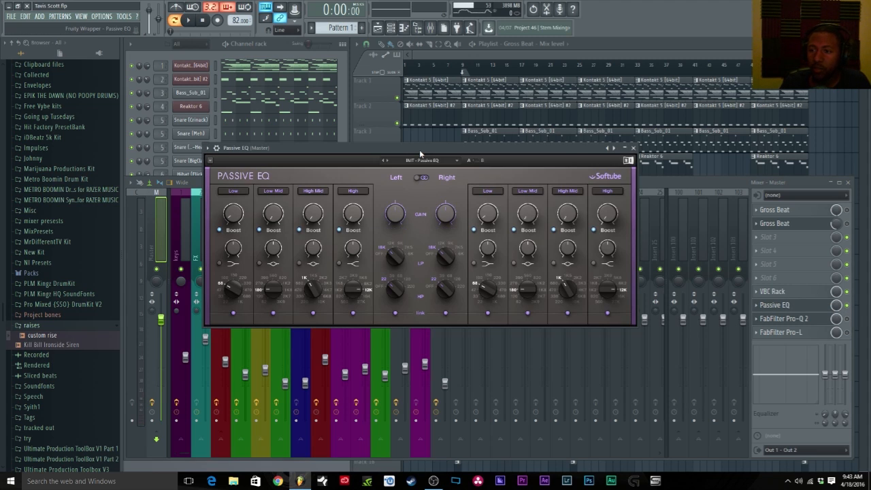
left_click_drag(420, 151, 378, 94)
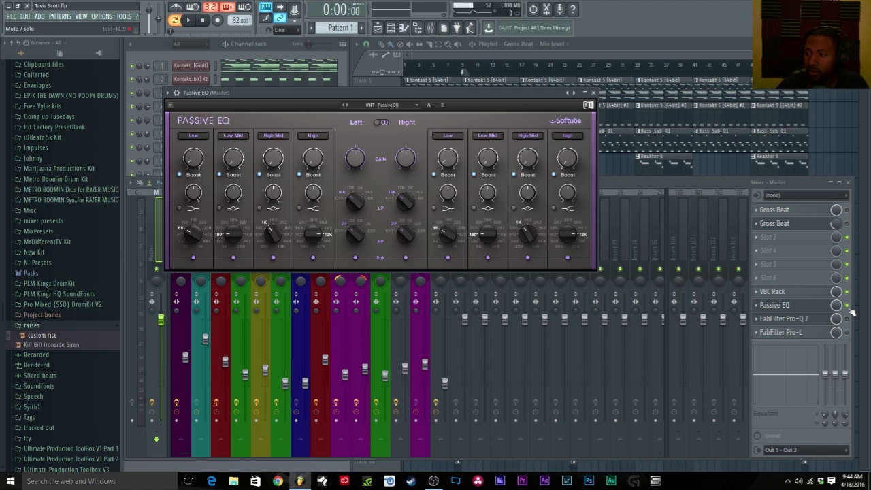
- Play the beat to listen to Passive EQ's effect on the Master track, and stop playback
key("space")
key("F9")
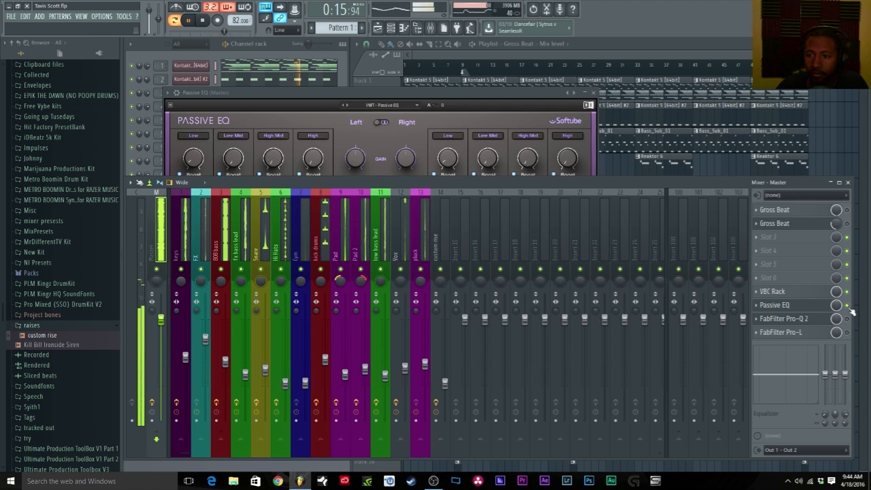
key("space")
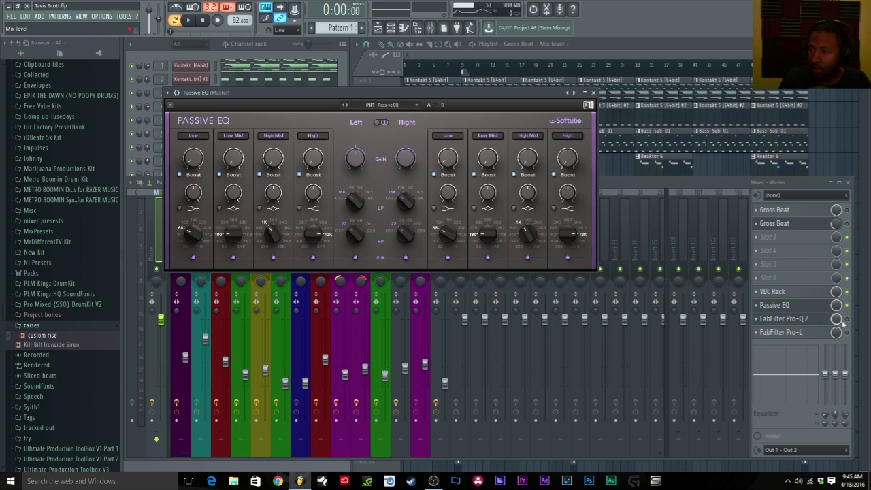
- Enable and open FabFilter Pro-Q 2 on the Master track, and check its channel mode options, keeping Mid/Side
left_click(790, 319)
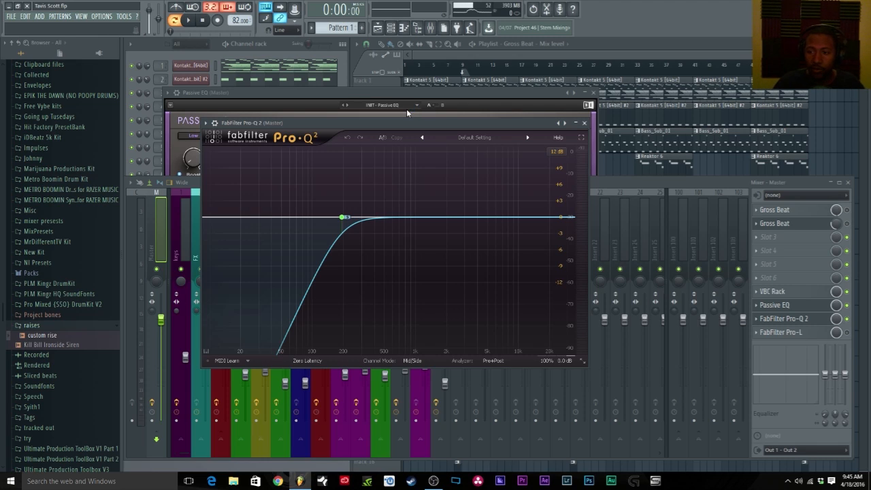
left_click(414, 363)
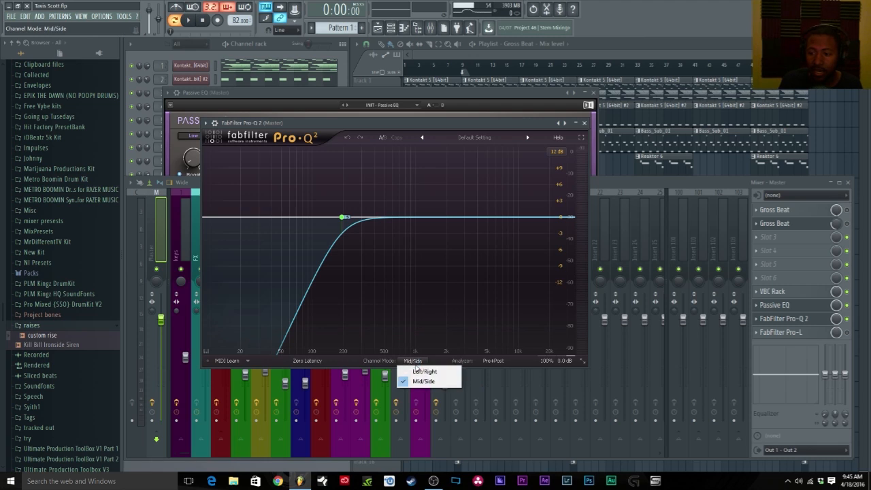
left_click(359, 362)
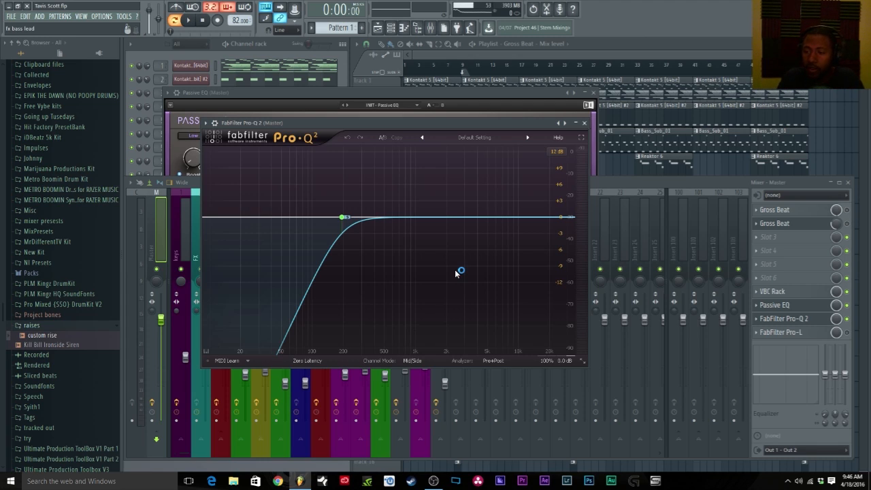
- Play the beat while soloing and unsoloing Pro-Q 2's low-cut band to hear what it affects, and stop playback
mouse_move(343, 217)
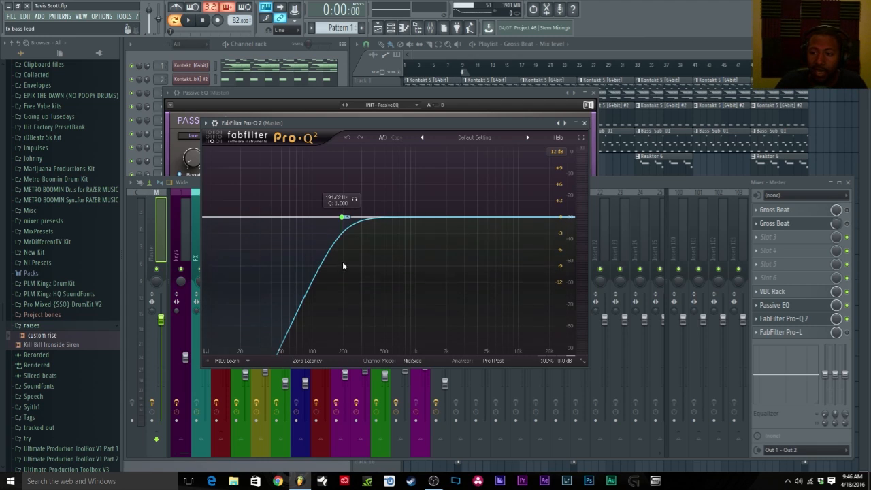
key("space")
left_click(354, 199)
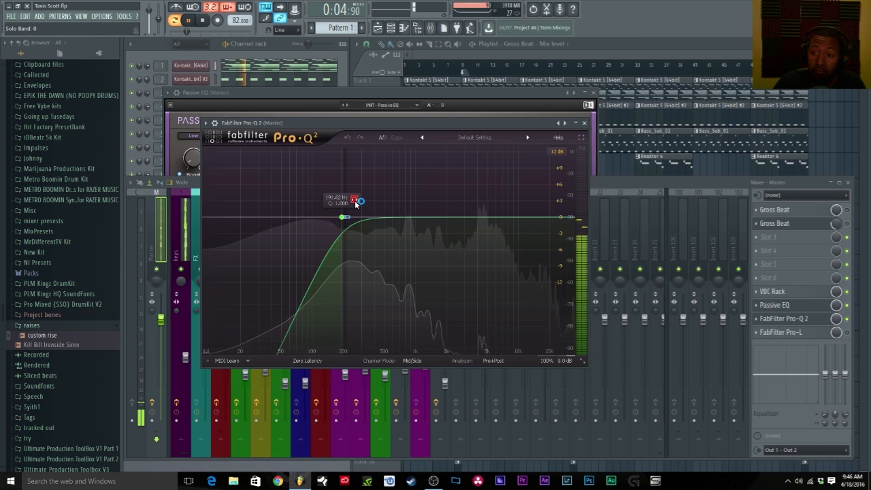
left_click(354, 199)
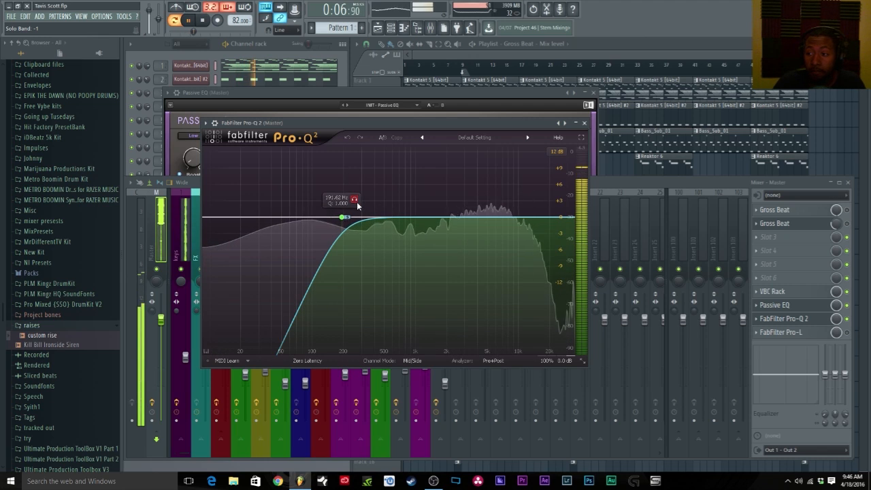
key("space")
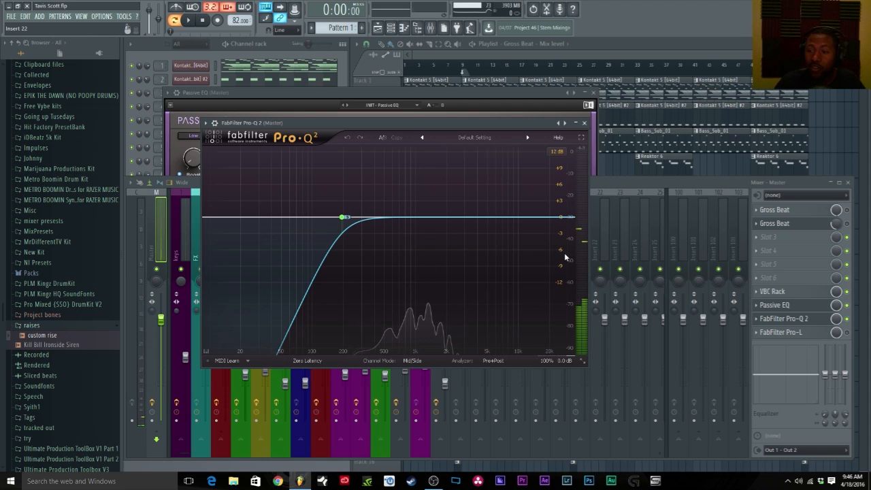
- Play the beat with Pro-Q 2 bypassed, re-enable it during playback to compare the sound, and stop
left_click(848, 320)
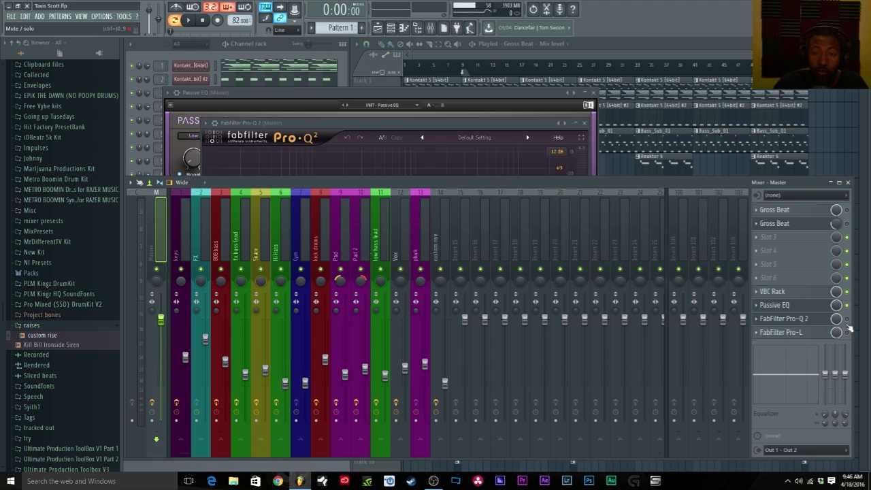
key("space")
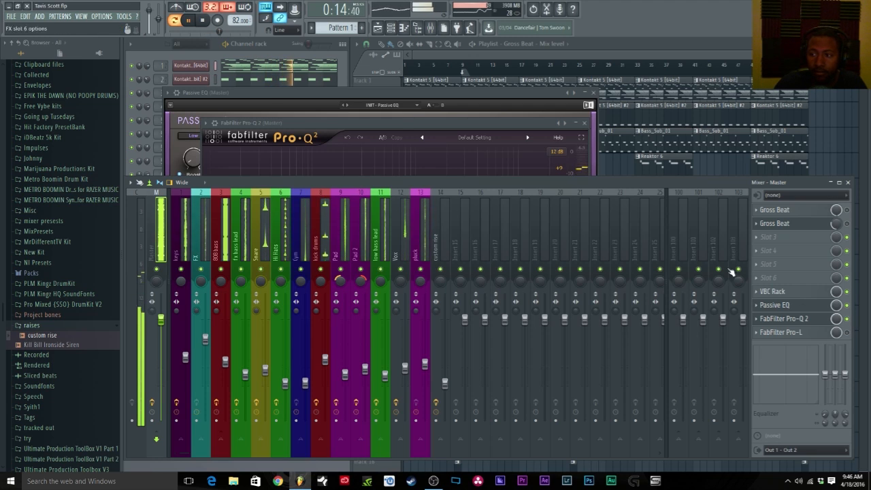
key("space")
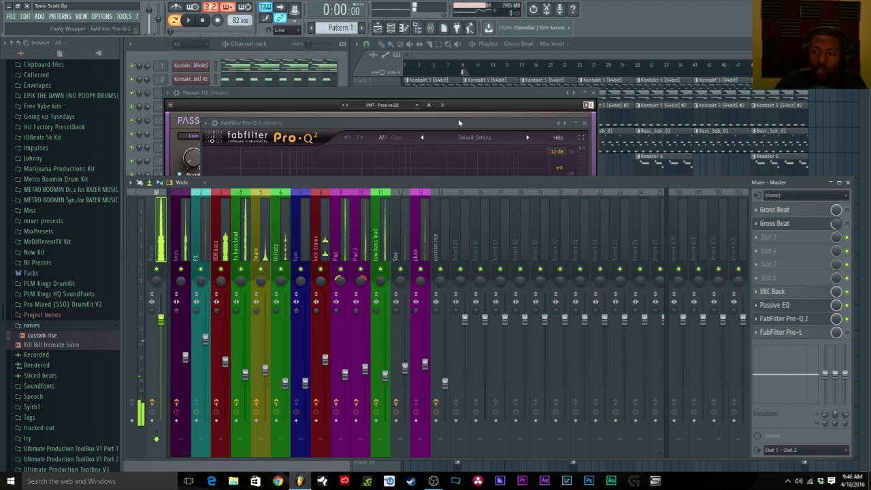
- Close Pro-Q 2, view the effects on the kick drums mixer track, and return to the Master track
left_click(458, 121)
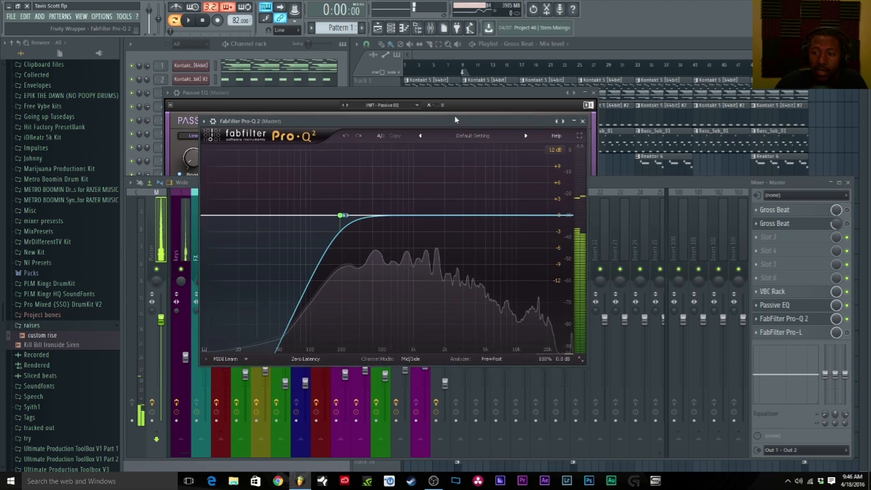
left_click(577, 118)
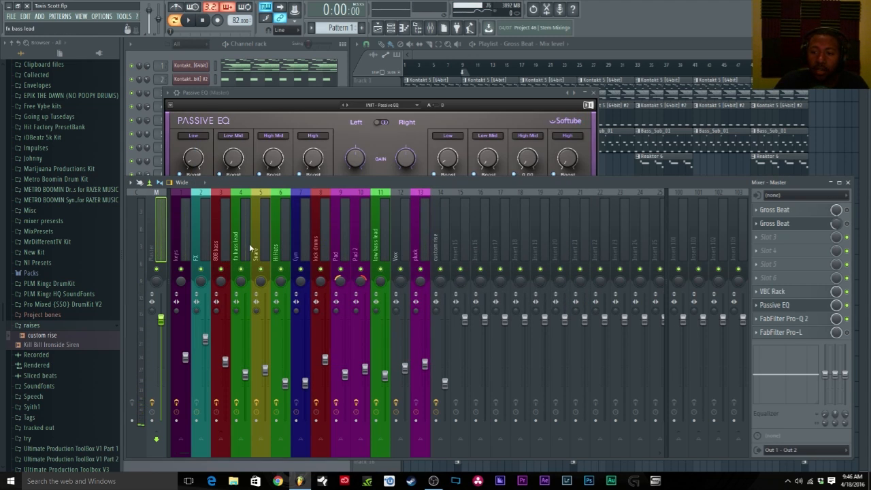
left_click(318, 240)
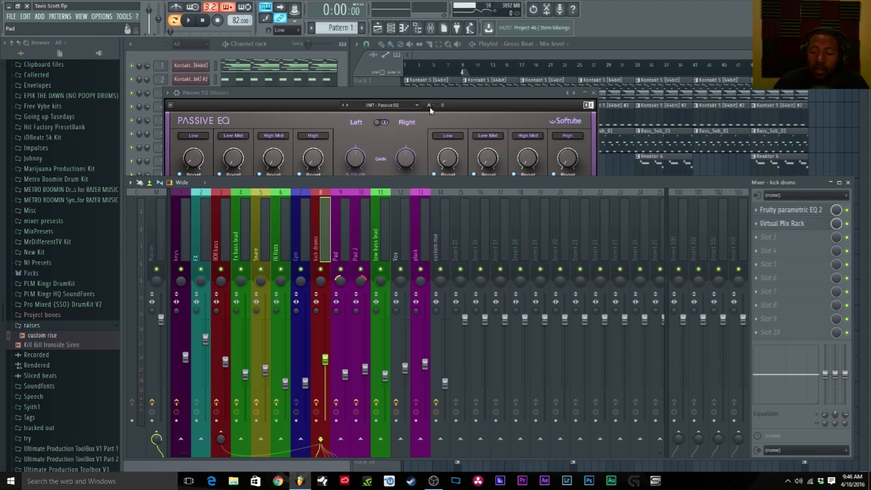
left_click(165, 236)
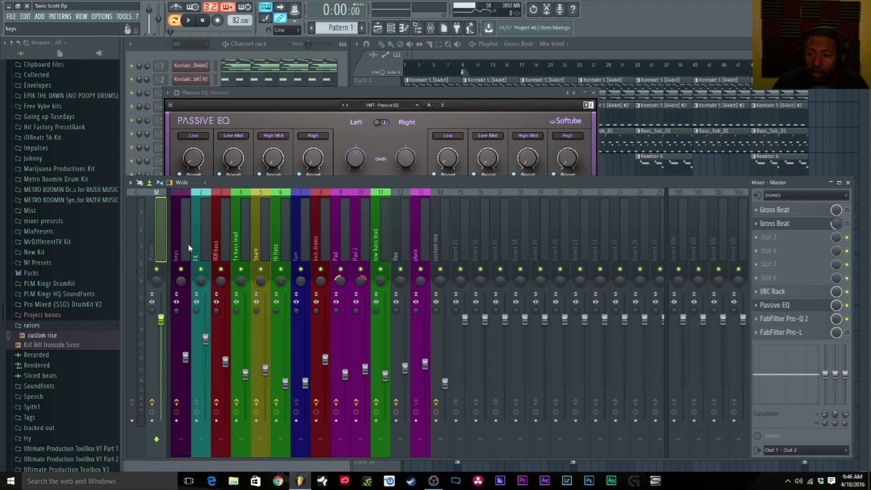
- Open FabFilter Pro-L on the Master track, set its style to Transparent in the advanced settings, and collapse those settings
left_click(788, 332)
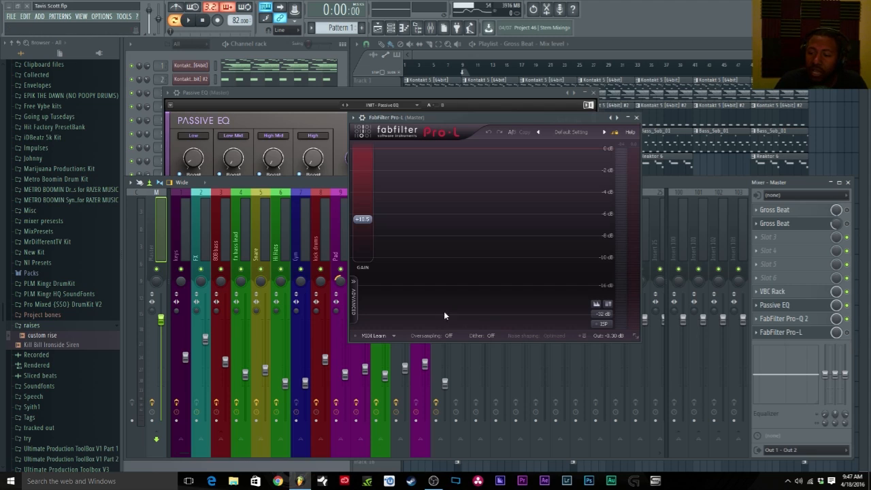
left_click(354, 299)
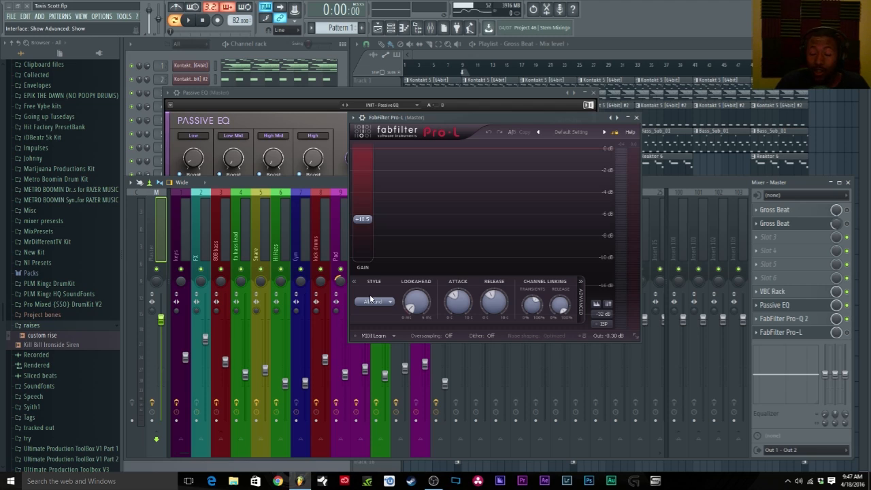
left_click(375, 302)
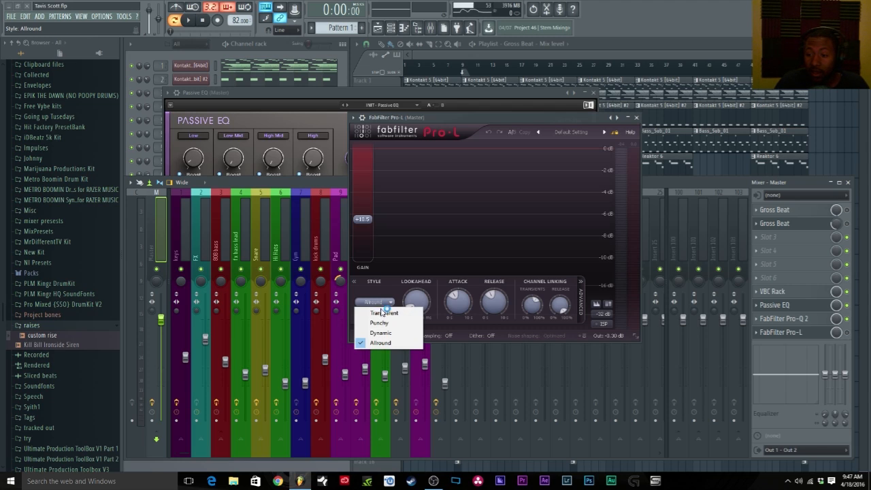
left_click(383, 313)
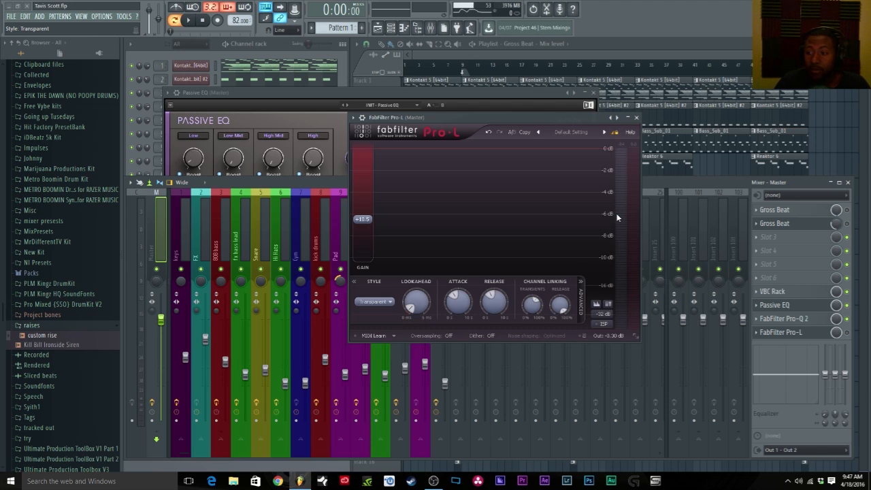
mouse_move(617, 215)
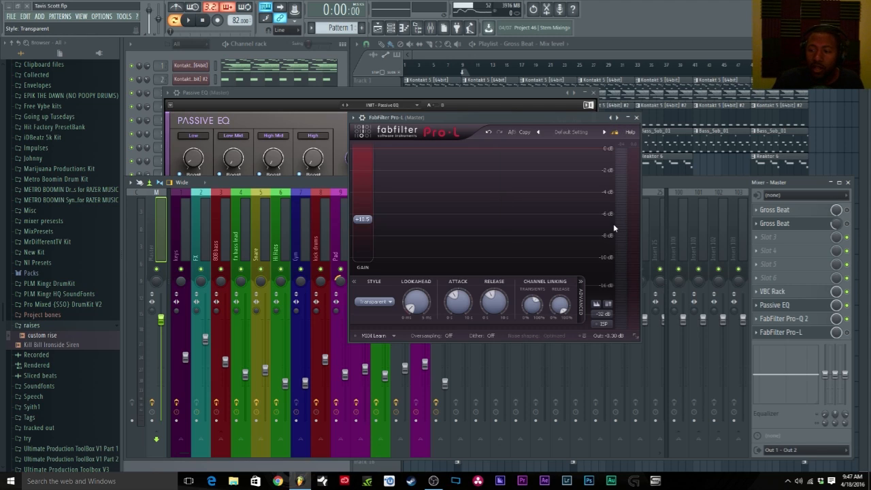
left_click(382, 307)
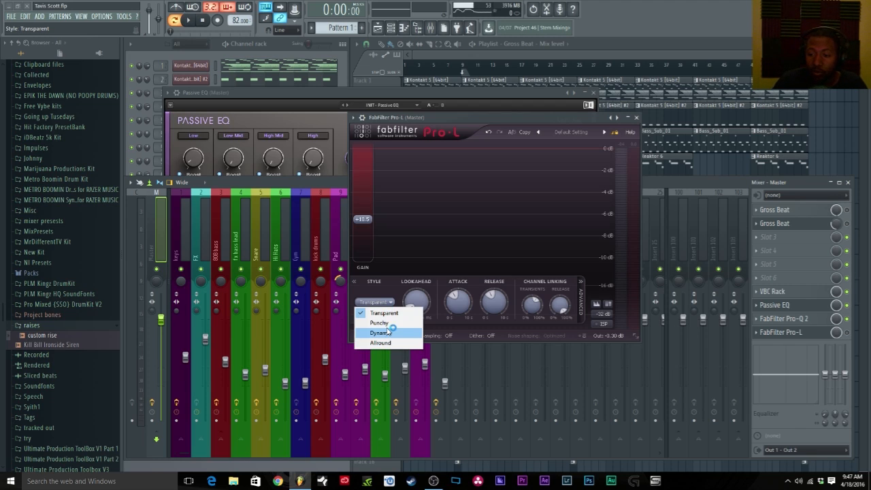
left_click(392, 315)
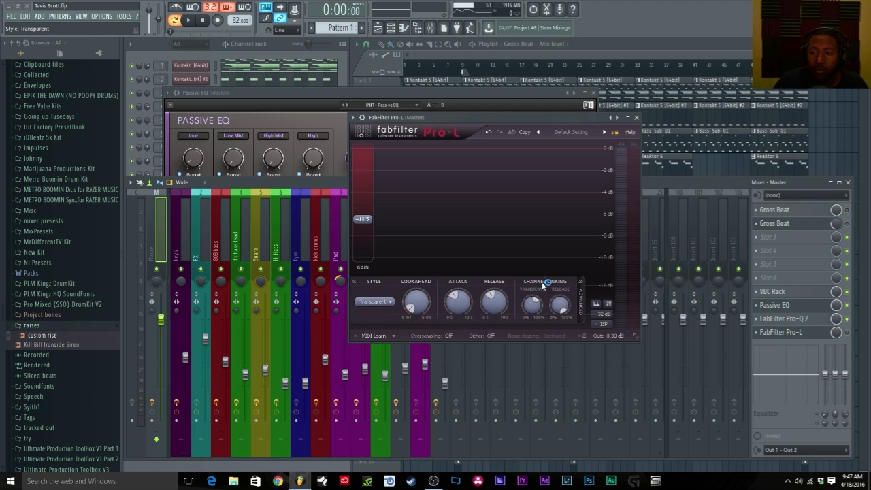
left_click(580, 300)
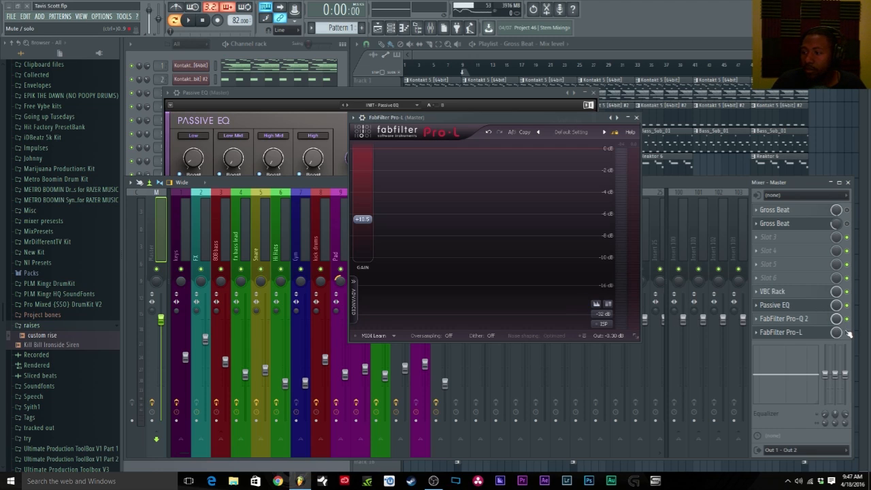
- Play the beat with Pro-L bypassed, toggle it during playback to compare the loudness, and stop
key("space")
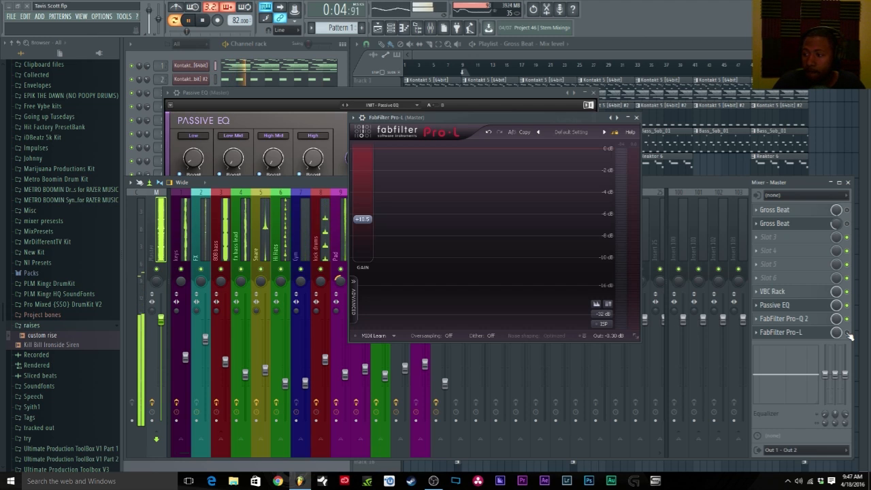
left_click(847, 333)
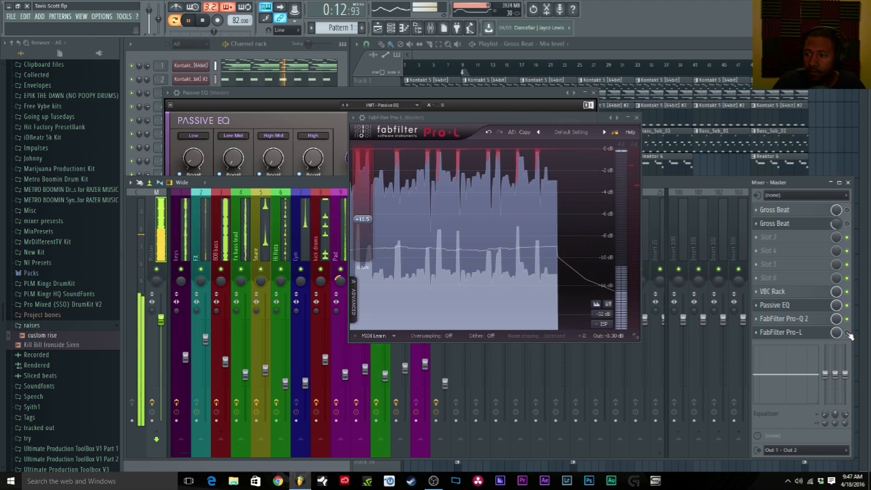
key("space")
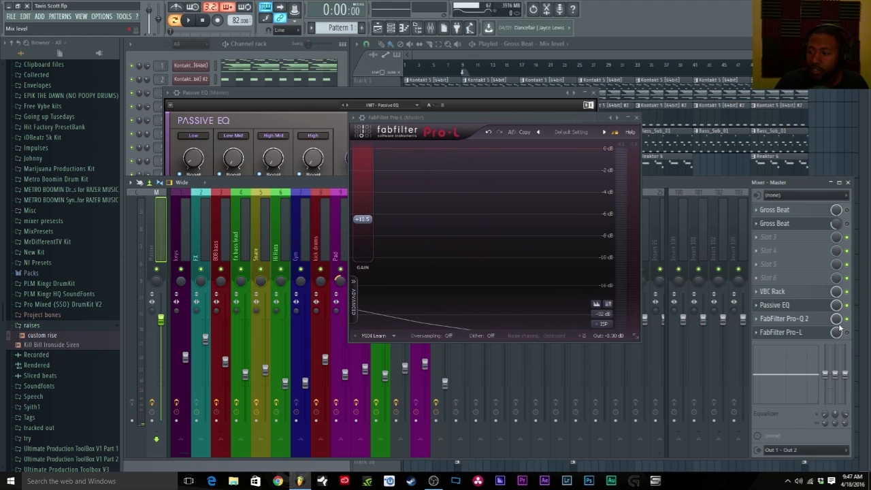
- Enable FabFilter Pro-L and both Gross Beat effects on the Master track
left_click(11, 16)
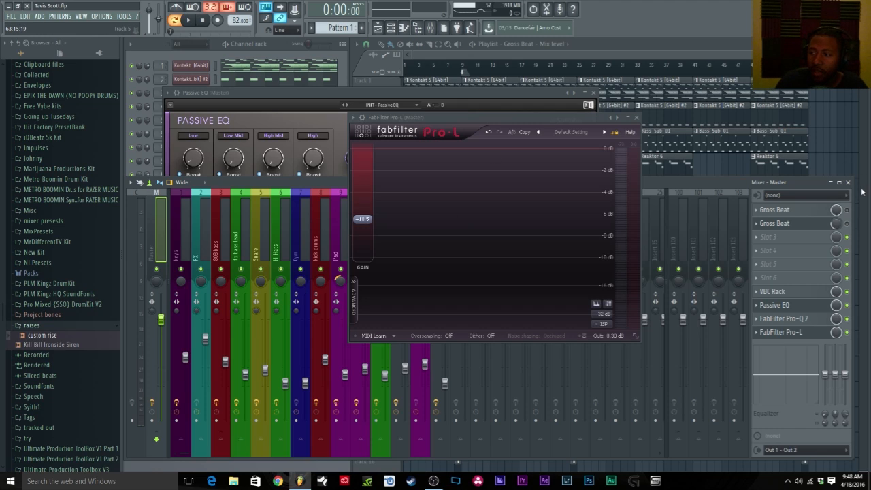
left_click(846, 209)
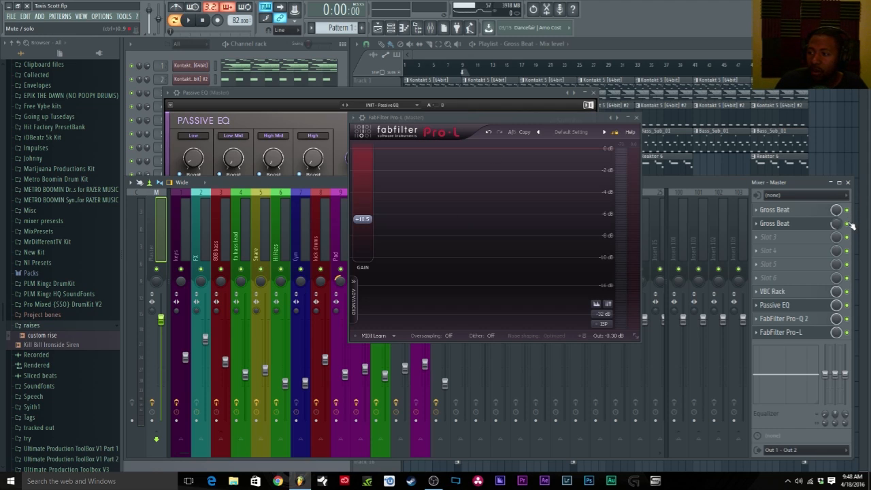